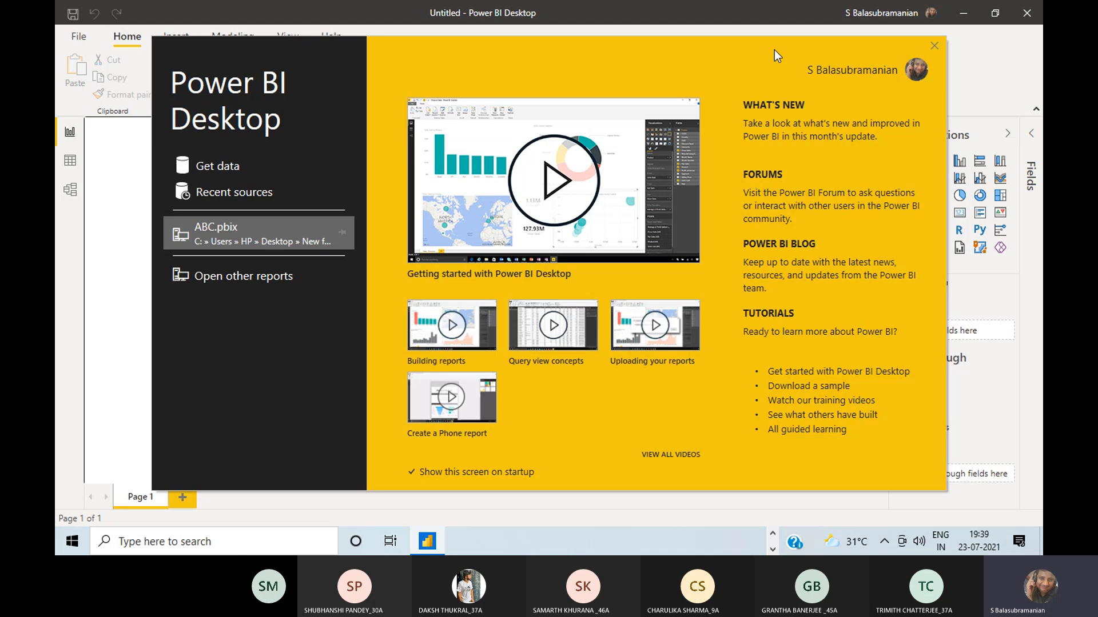
- Close the Power BI Desktop welcome screen to reveal the blank untitled report
{"action": "left_click", "coordinate": [933, 45]}
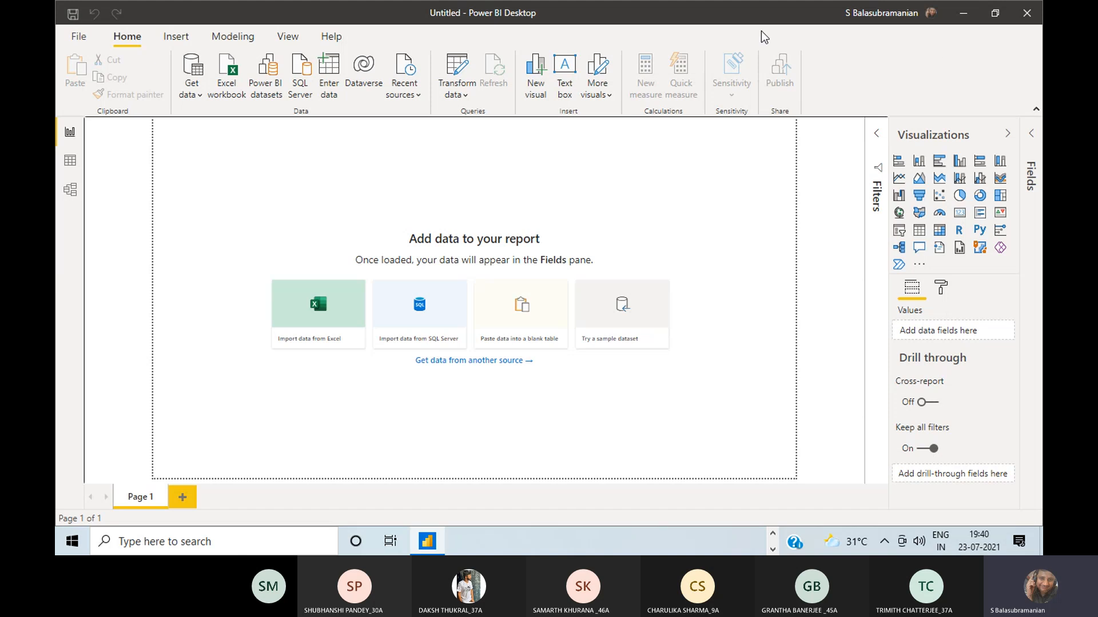
- Expand the Filters pane beside the empty Page 1, then begin adding data from another source
{"action": "left_click", "coordinate": [873, 149]}
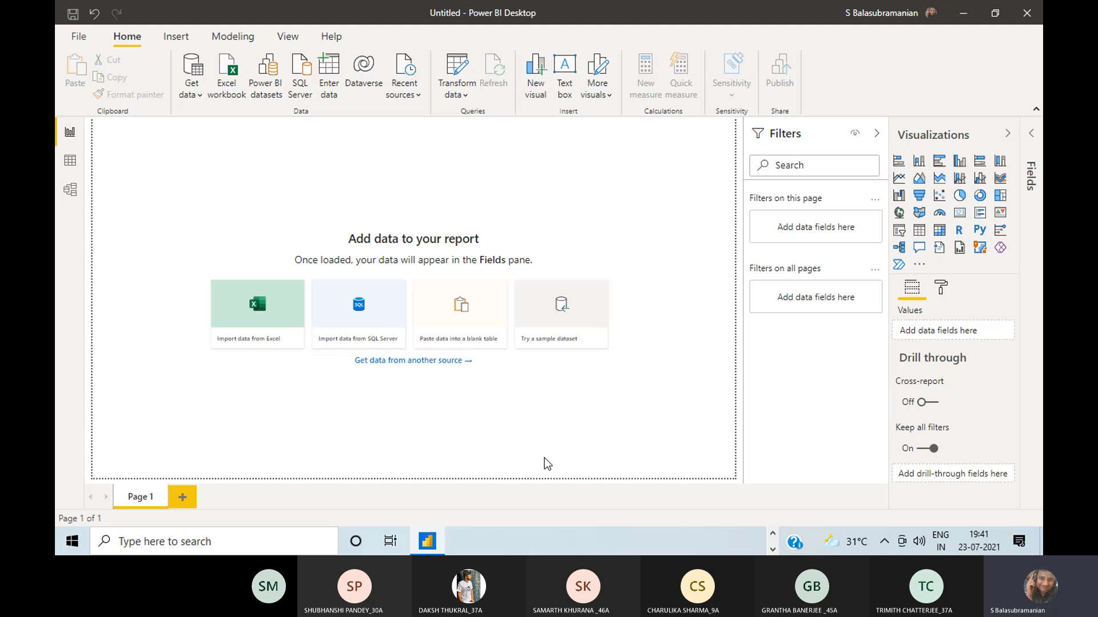
{"action": "left_click", "coordinate": [463, 361]}
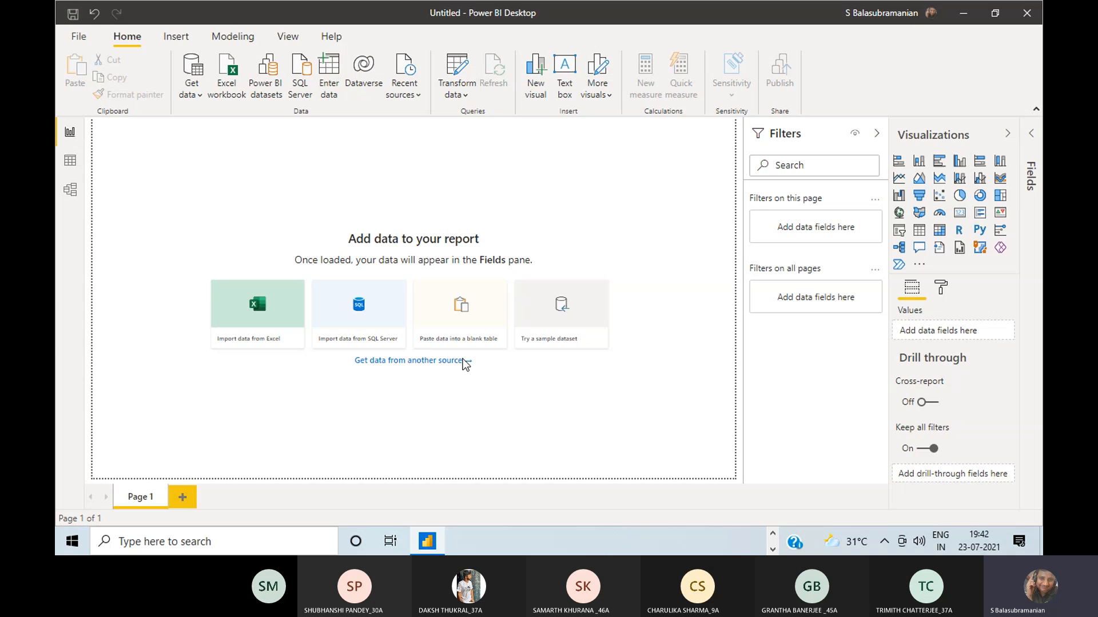
- Open the Get Data dialog, move it into view, and browse the connector list
{"action": "left_click", "coordinate": [465, 364]}
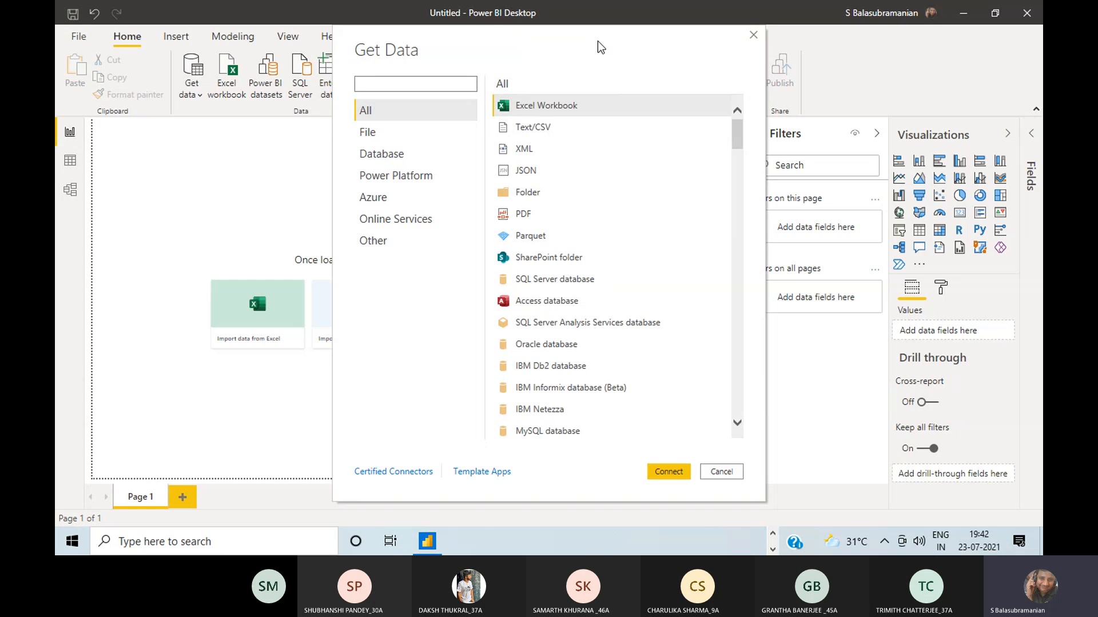
{"action": "left_click_drag", "start_coordinate": [598, 41], "coordinate": [866, 12]}
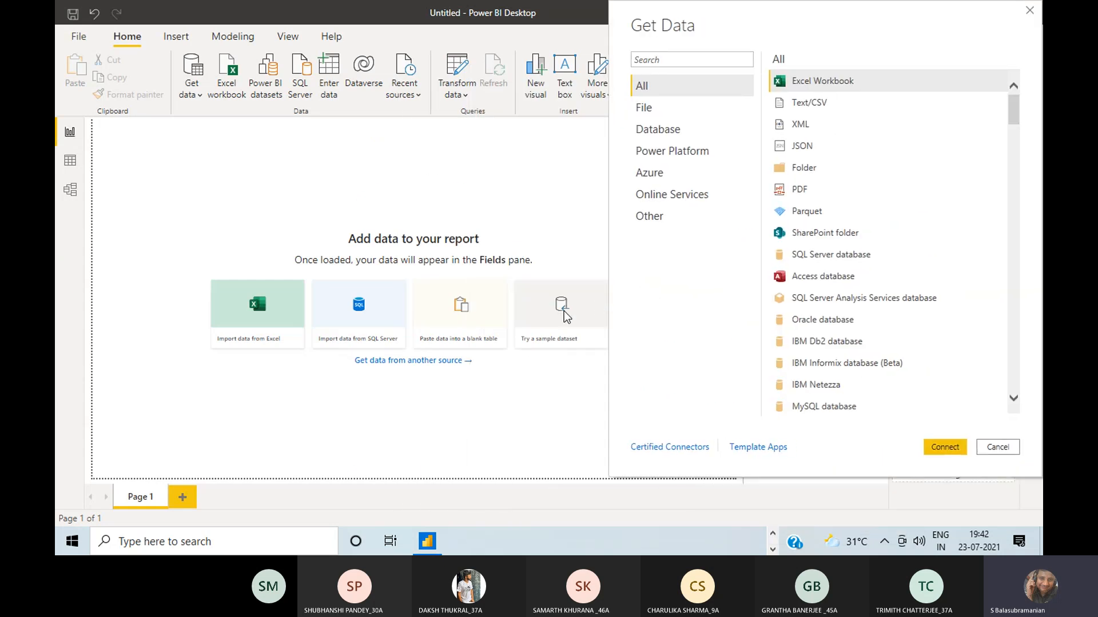
{"action": "left_click_drag", "start_coordinate": [949, 4], "coordinate": [855, 28]}
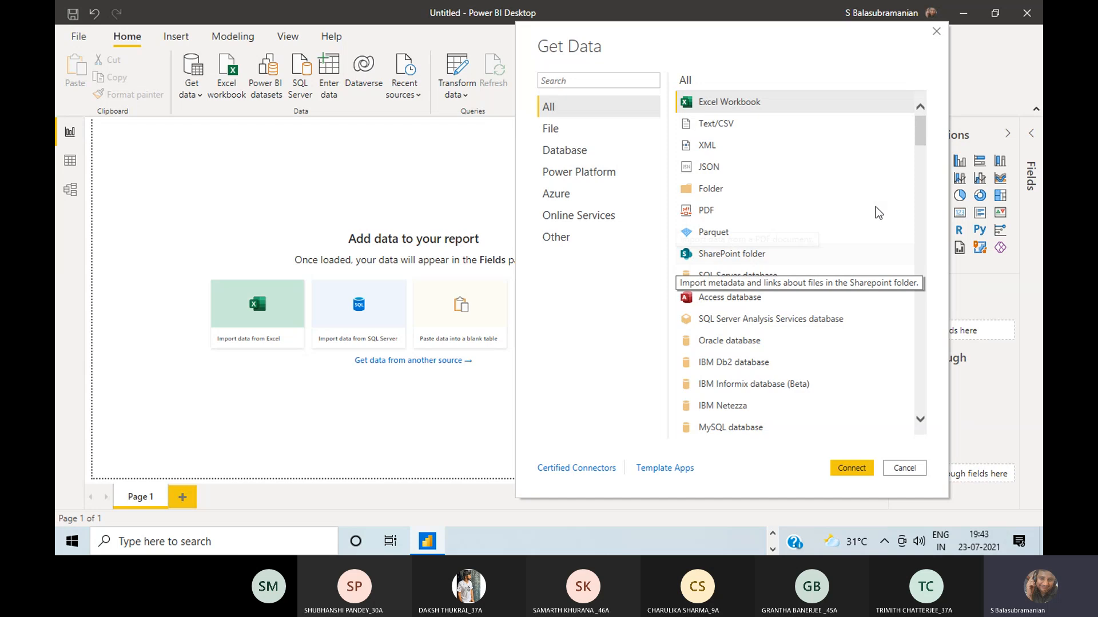
{"action": "left_click_drag", "start_coordinate": [918, 135], "coordinate": [938, 82]}
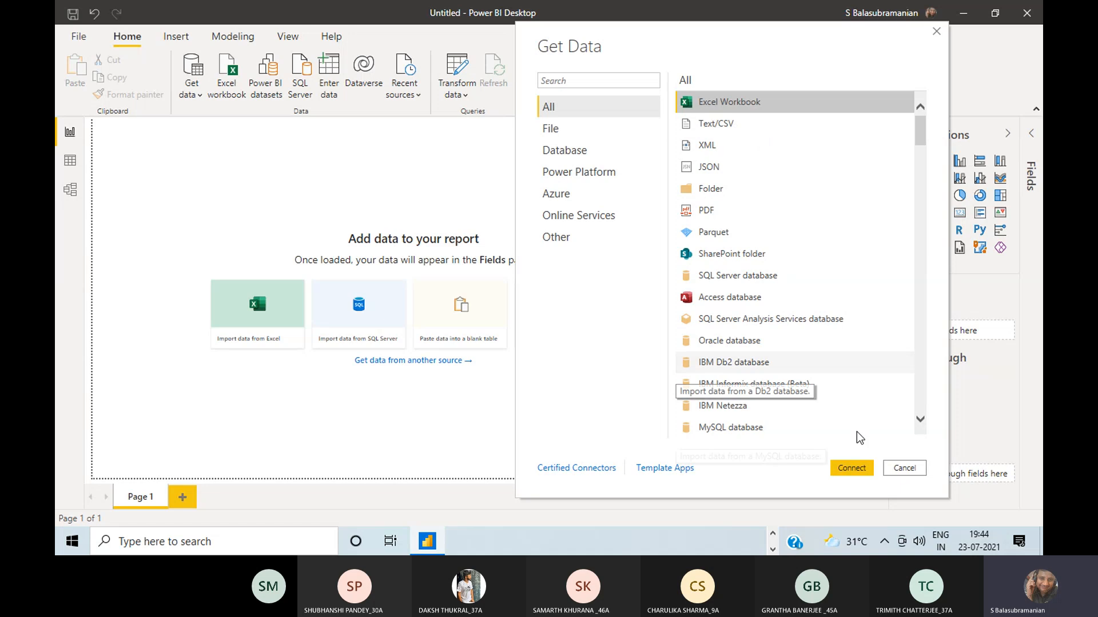
- Connect via Excel Workbook to india-population-2021-07-08.xlsx so it appears in Navigator
{"action": "left_click", "coordinate": [851, 469]}
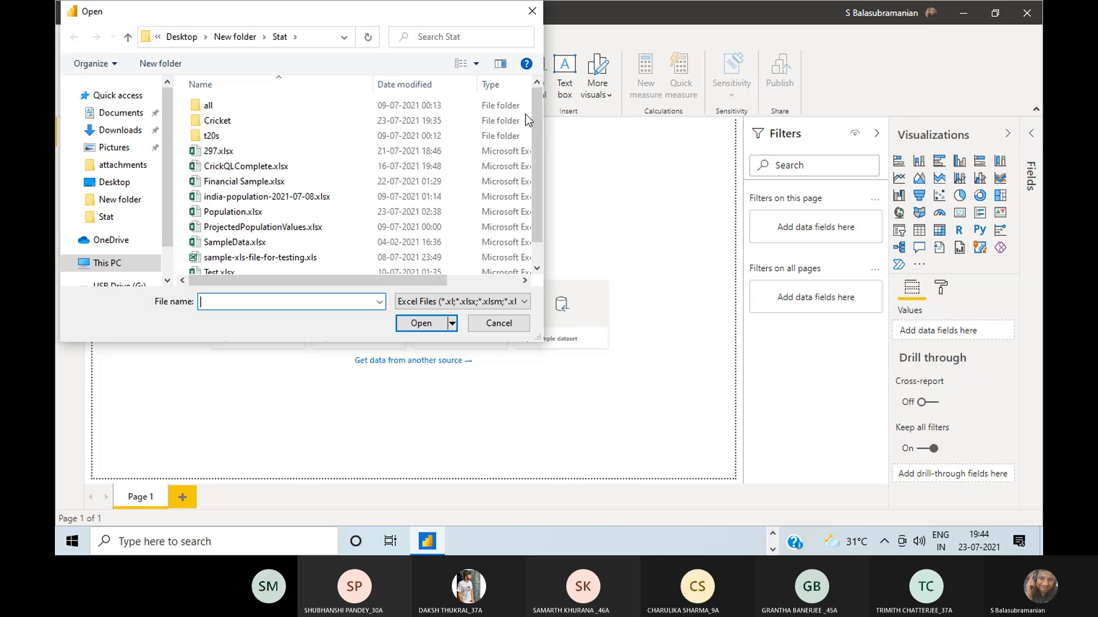
{"action": "left_click_drag", "start_coordinate": [534, 112], "coordinate": [541, 148]}
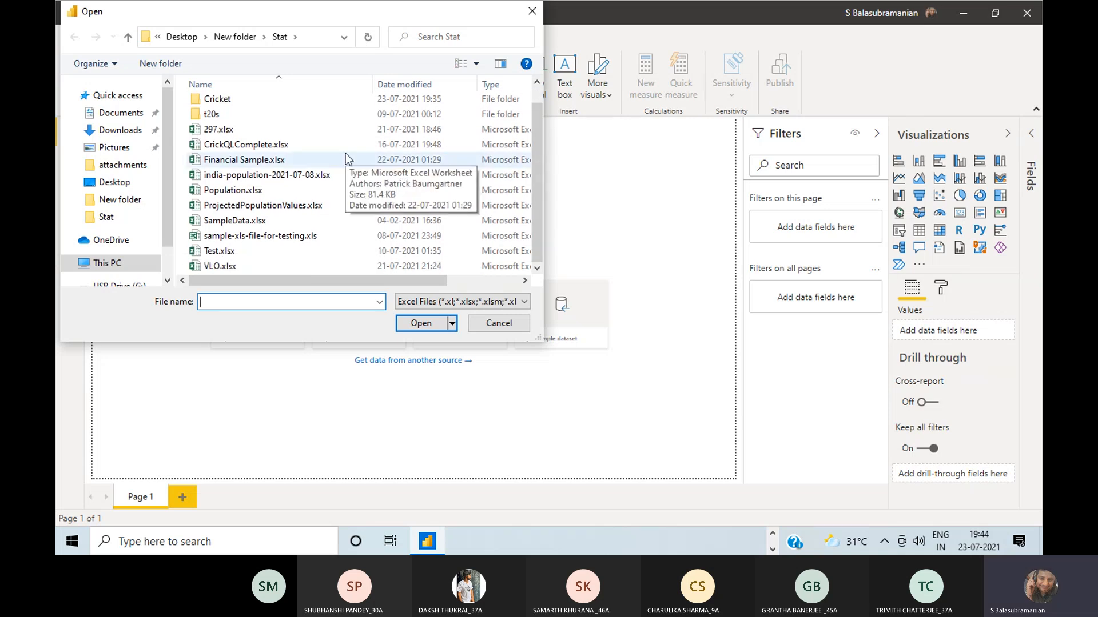
{"action": "double_click", "coordinate": [292, 176]}
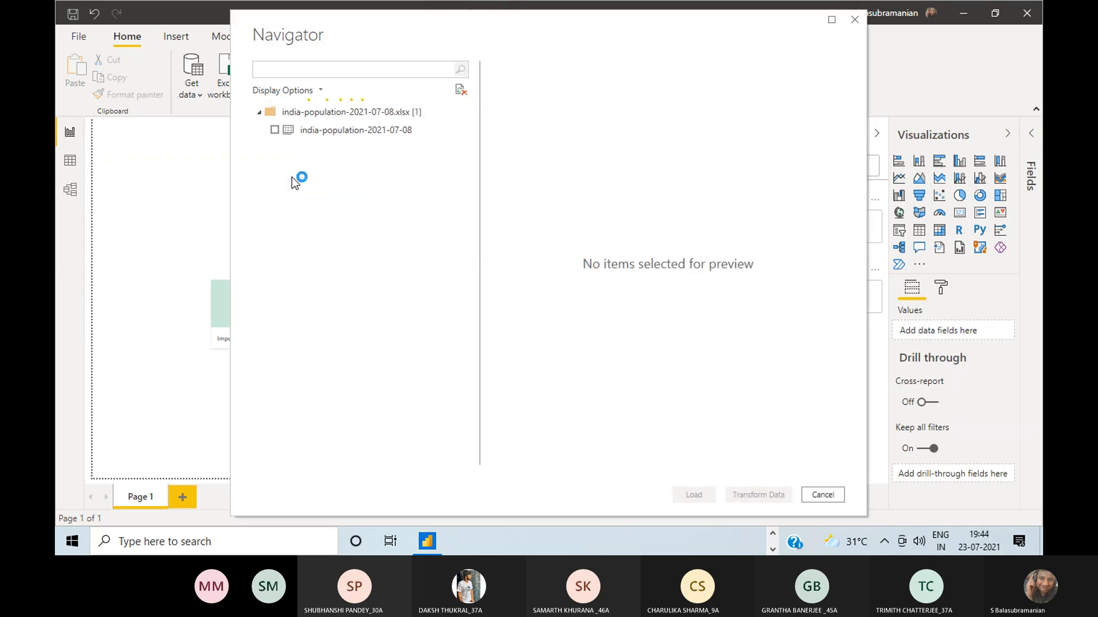
- Maximize the Navigator, then switch to the Cricket folder in File Explorer
{"action": "left_click", "coordinate": [835, 20]}
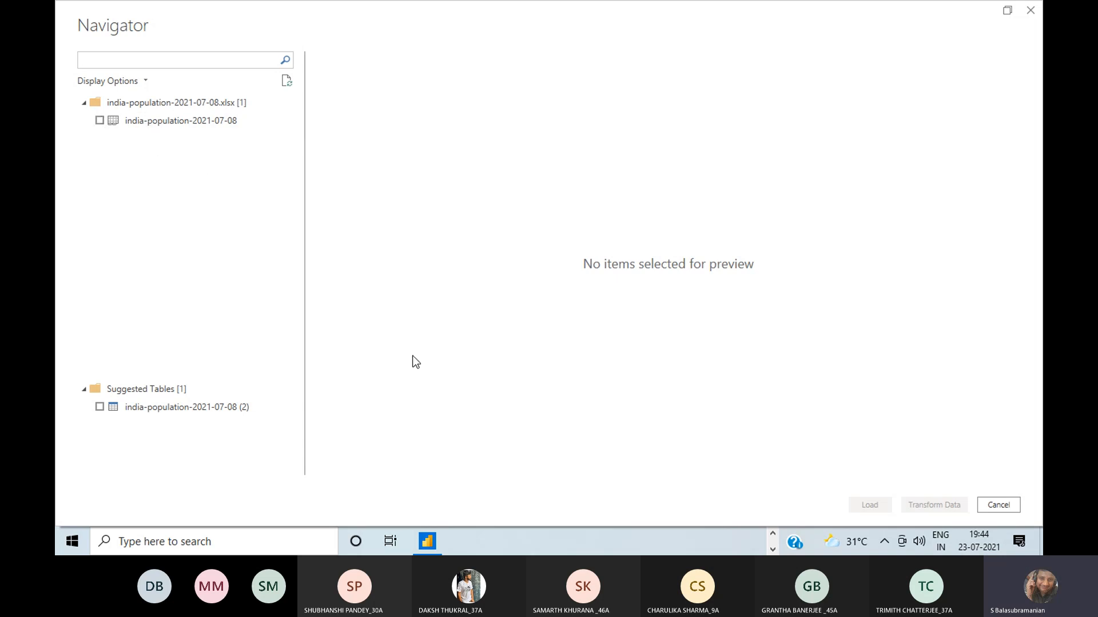
{"action": "key", "text": "alt+Tab"}
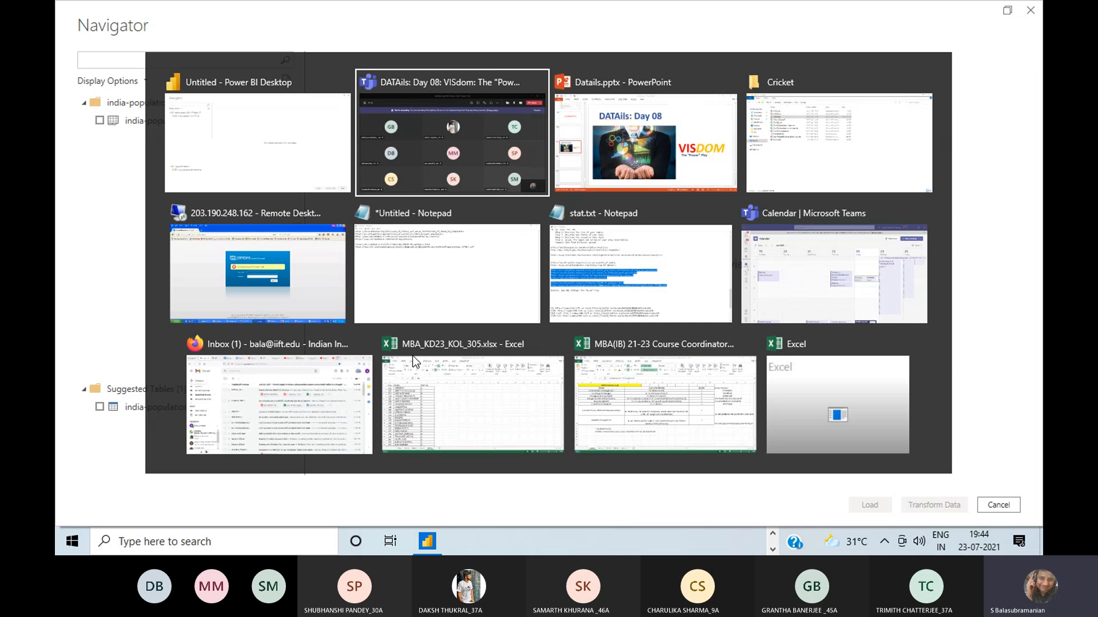
{"action": "key", "text": "alt+Tab"}
{"action": "key", "text": "alt+Tab"}
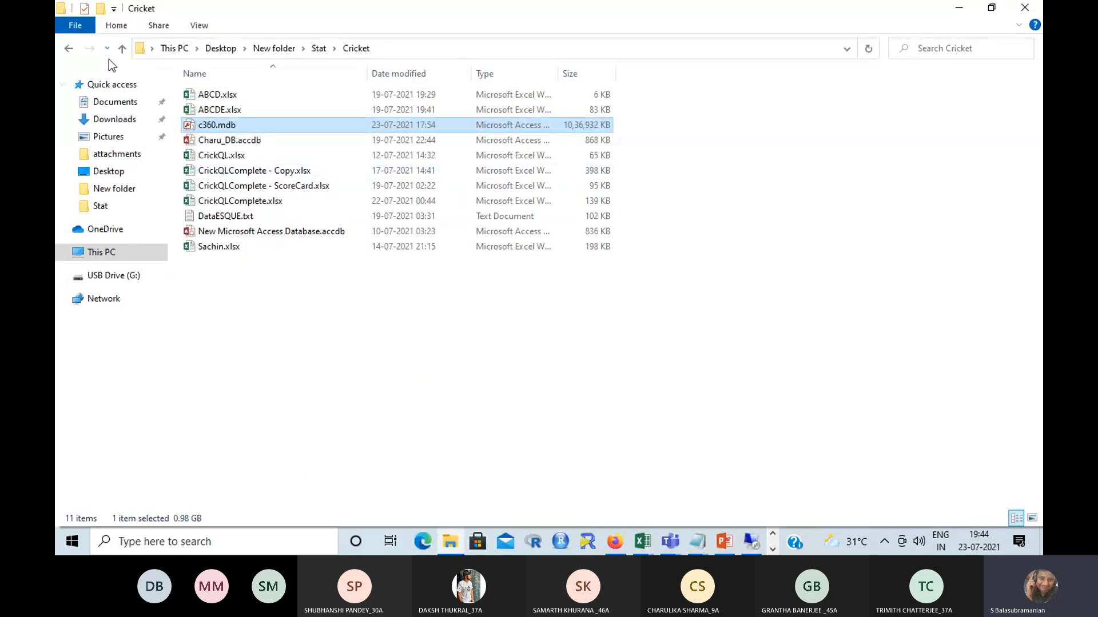
- Go back to the Stat folder and open india-population-2021-07-08.xlsx in Excel
{"action": "left_click", "coordinate": [69, 48]}
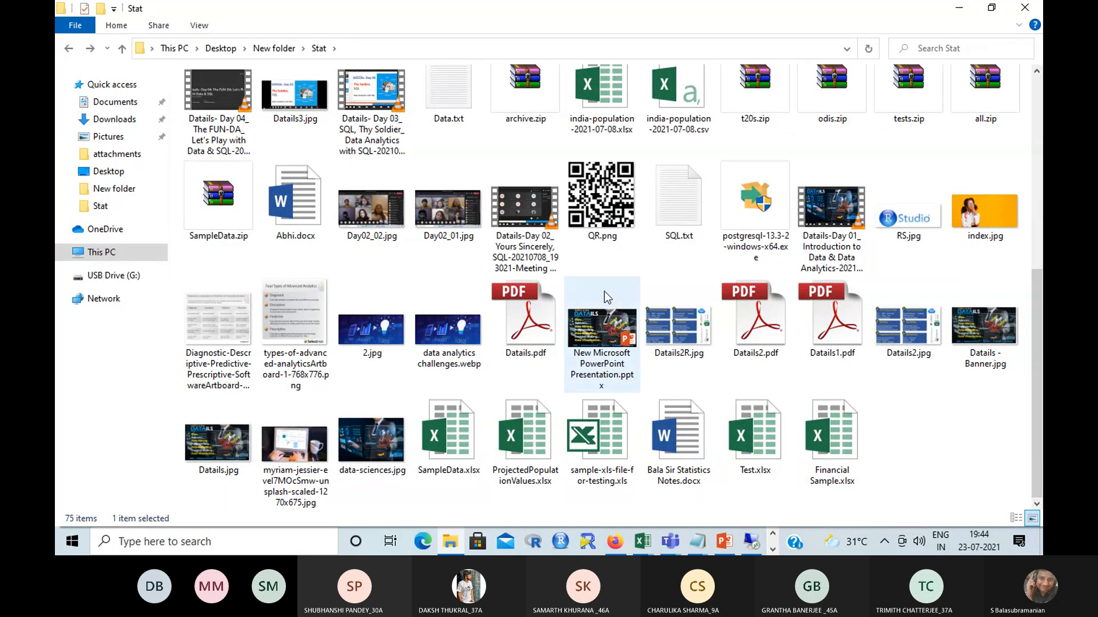
{"action": "left_click", "coordinate": [609, 223]}
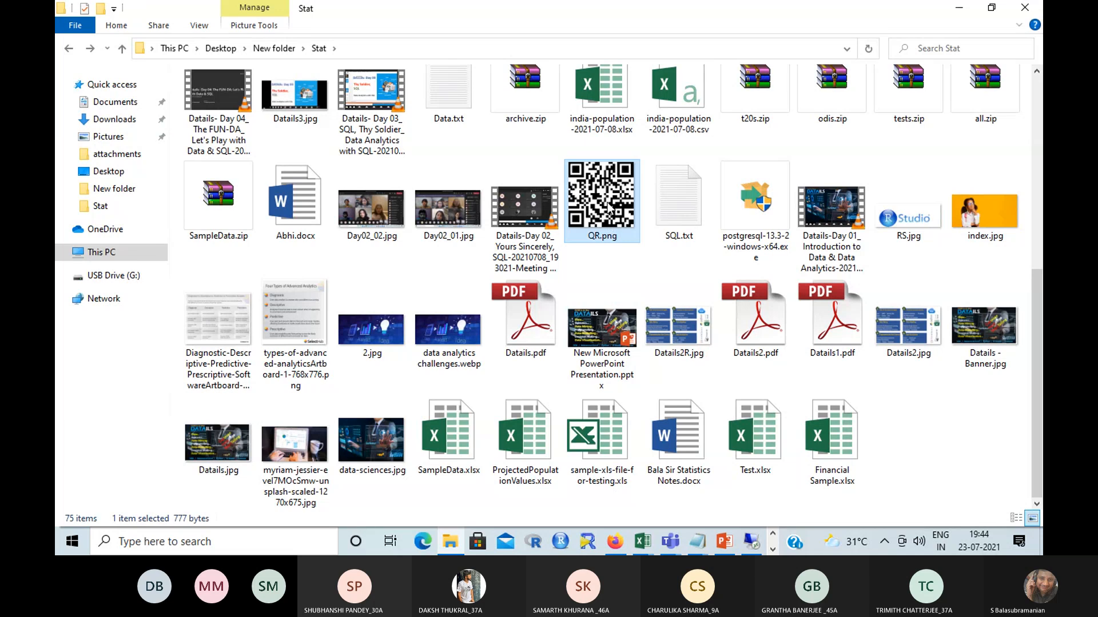
{"action": "double_click", "coordinate": [611, 81]}
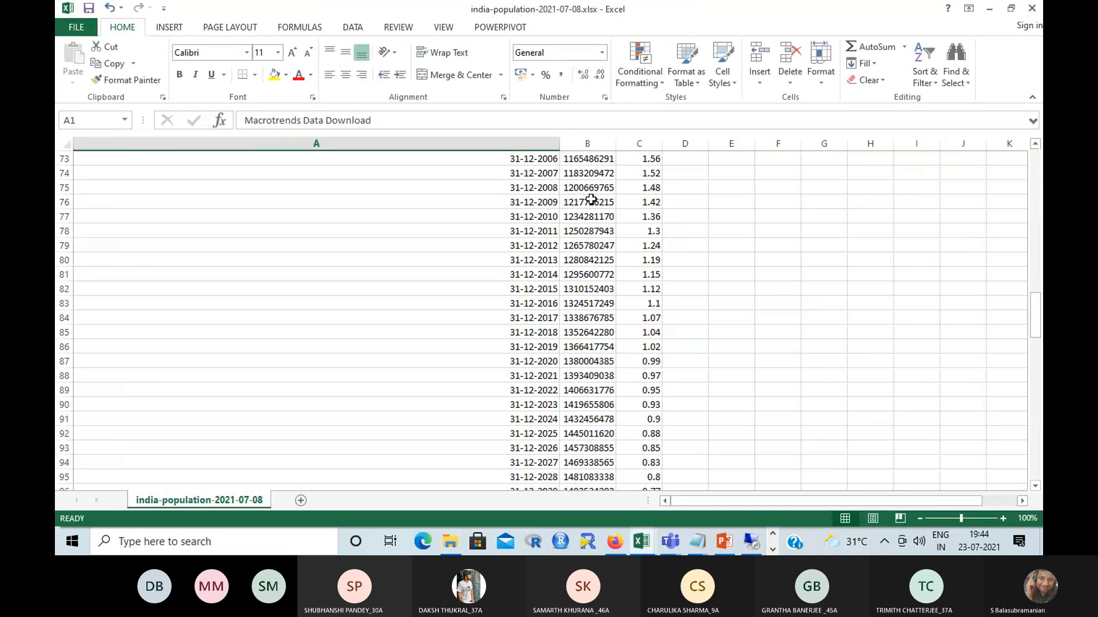
- Scroll the India population sheet, then switch away from Excel to another window
{"action": "left_click_drag", "start_coordinate": [1038, 298], "coordinate": [1036, 145]}
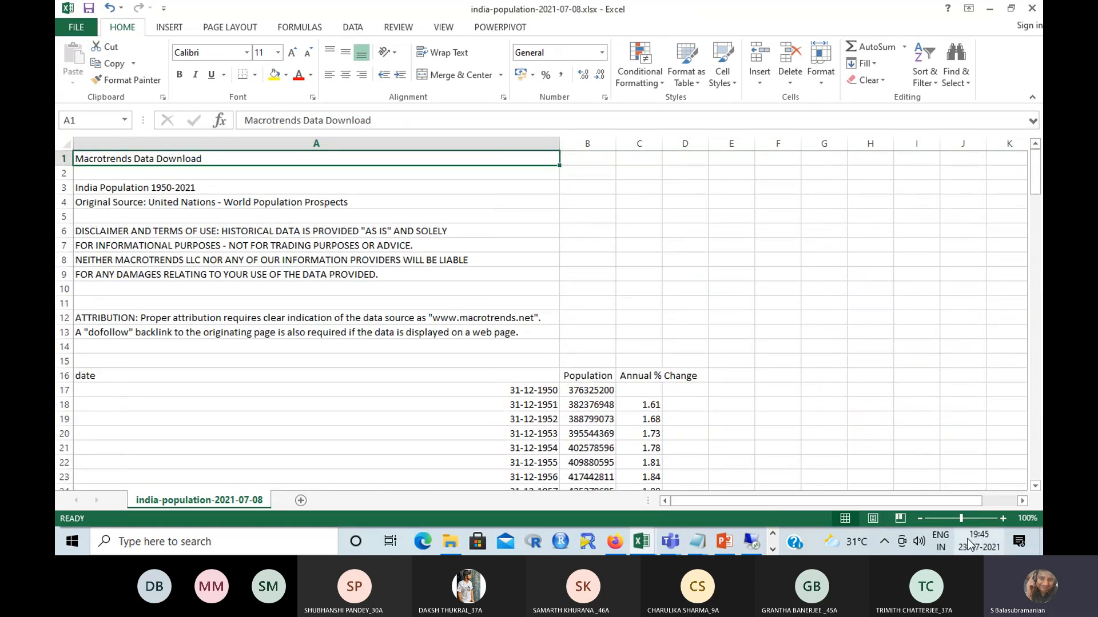
{"action": "key", "text": "alt+Tab"}
{"action": "key", "text": "alt+Tab"}
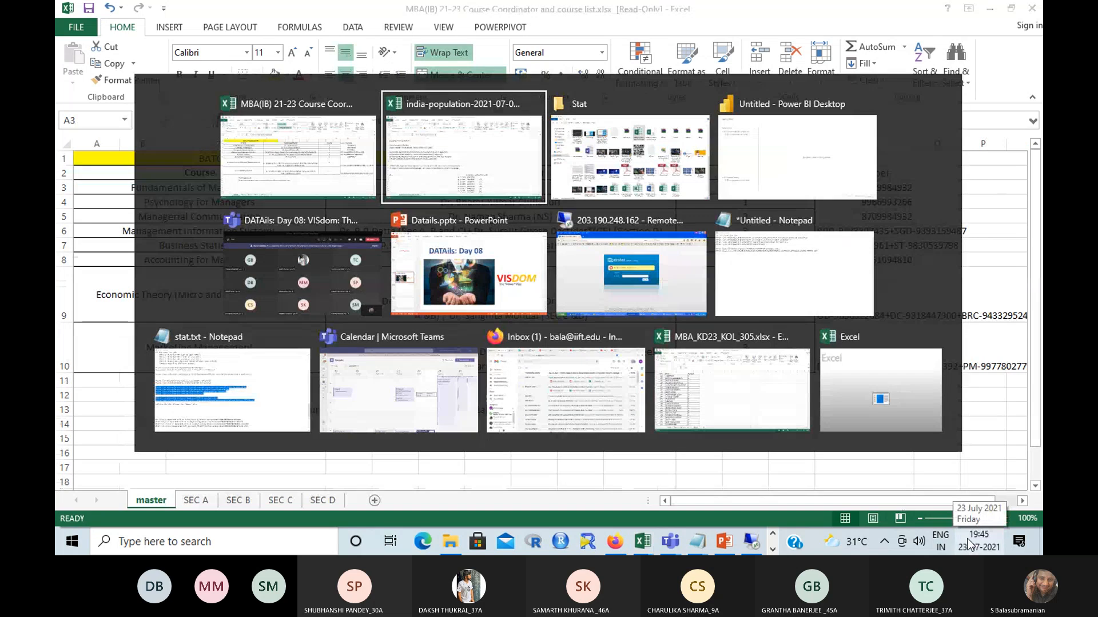
{"action": "key", "text": "alt+Tab"}
{"action": "key", "text": "alt+Tab"}
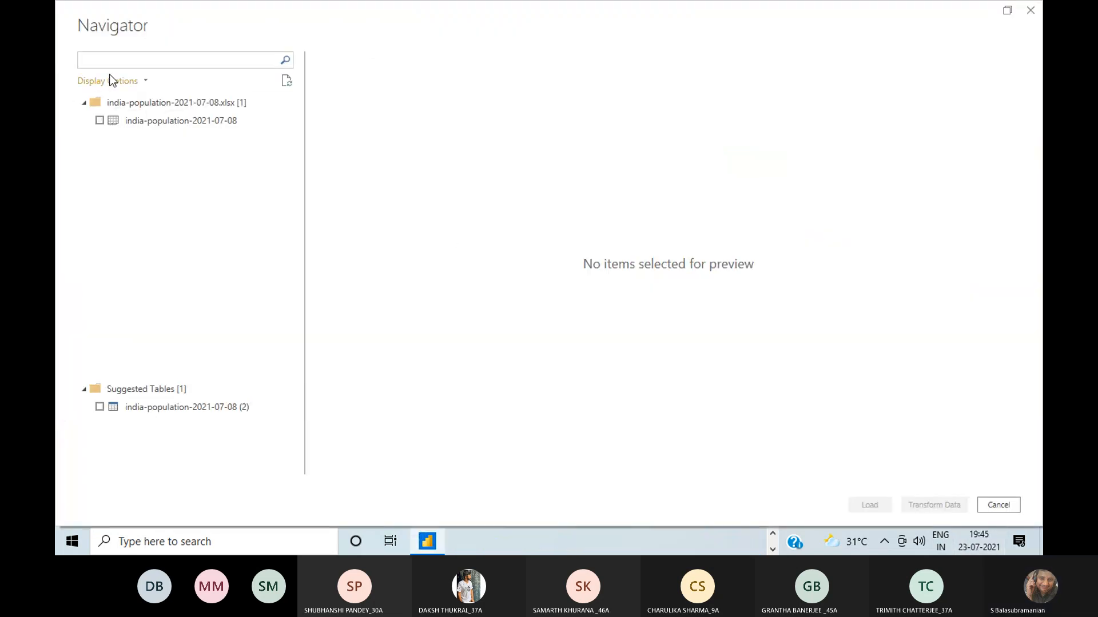
- Preview the india-population-2021-07-08 sheet in Navigator, then cancel the import
{"action": "left_click", "coordinate": [99, 121]}
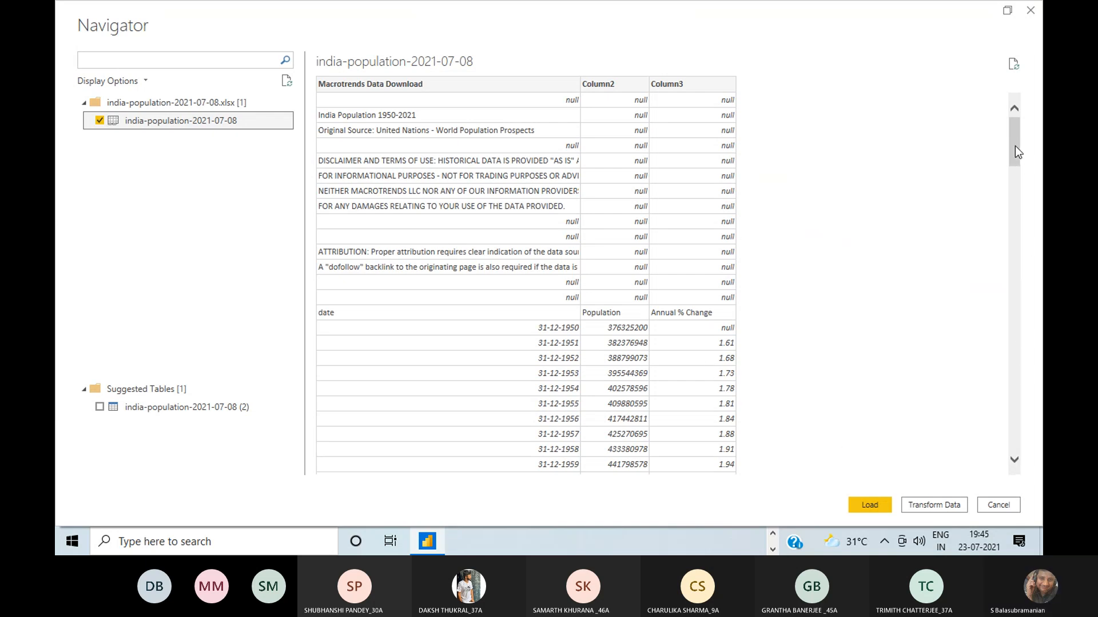
{"action": "left_click_drag", "start_coordinate": [1014, 146], "coordinate": [1035, 160]}
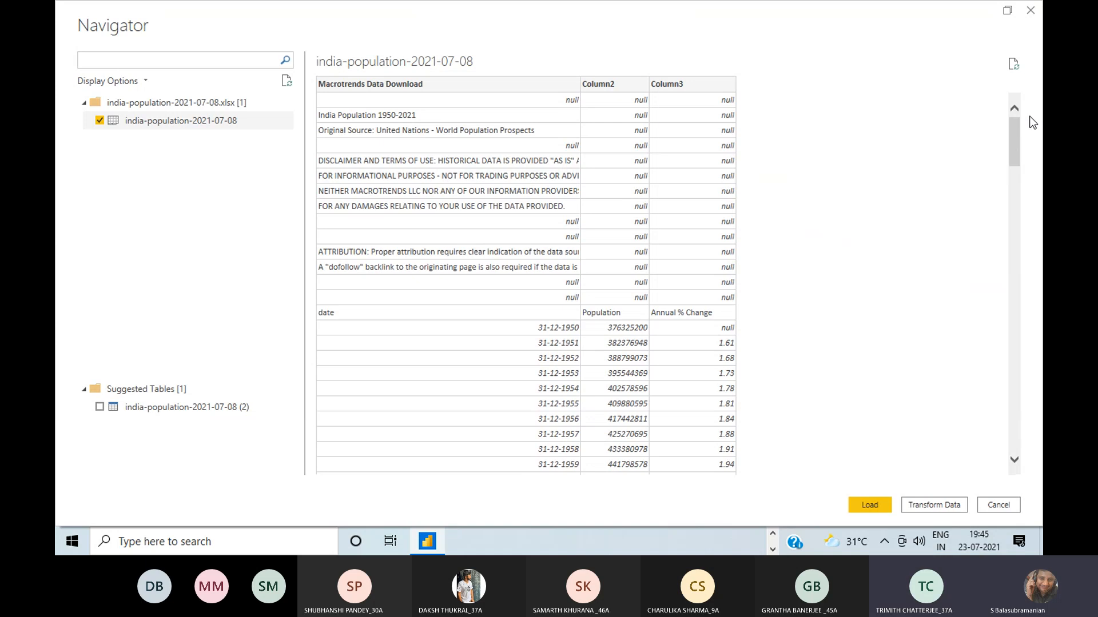
{"action": "left_click", "coordinate": [1004, 506]}
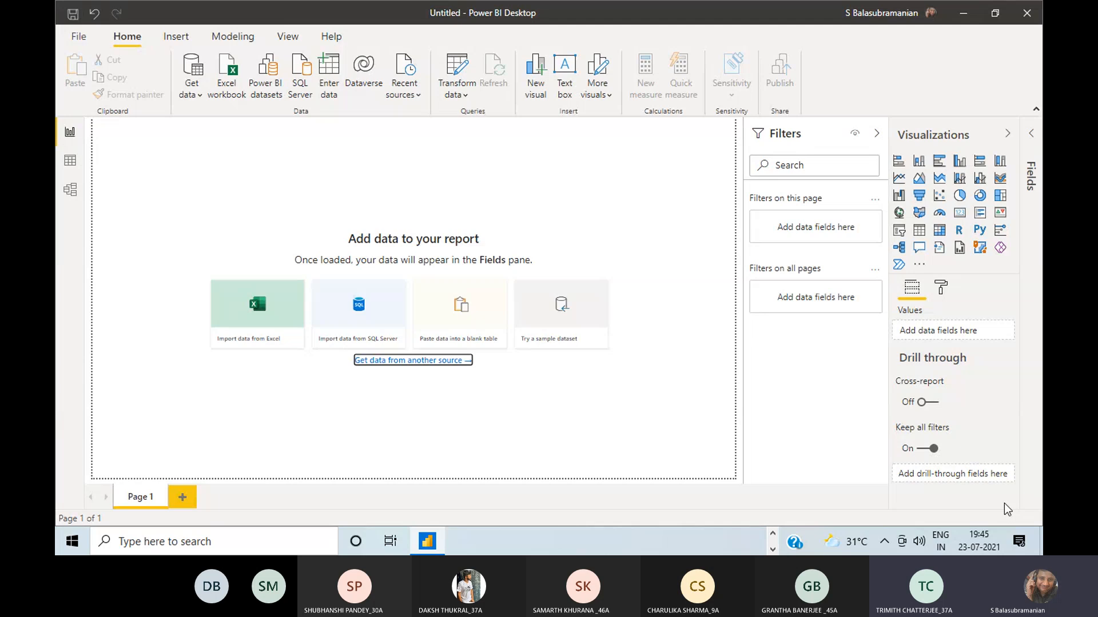
- Import CrickQLComplete.xlsx from the Cricket folder, listing Sheet1–Sheet5 in Navigator
{"action": "left_click", "coordinate": [278, 314]}
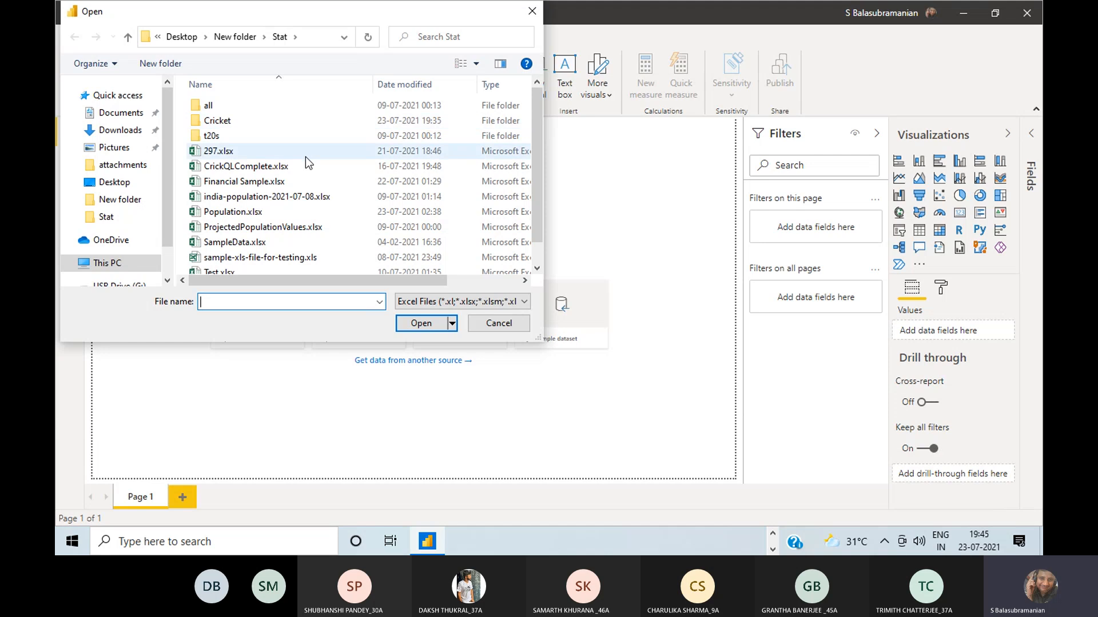
{"action": "double_click", "coordinate": [217, 120]}
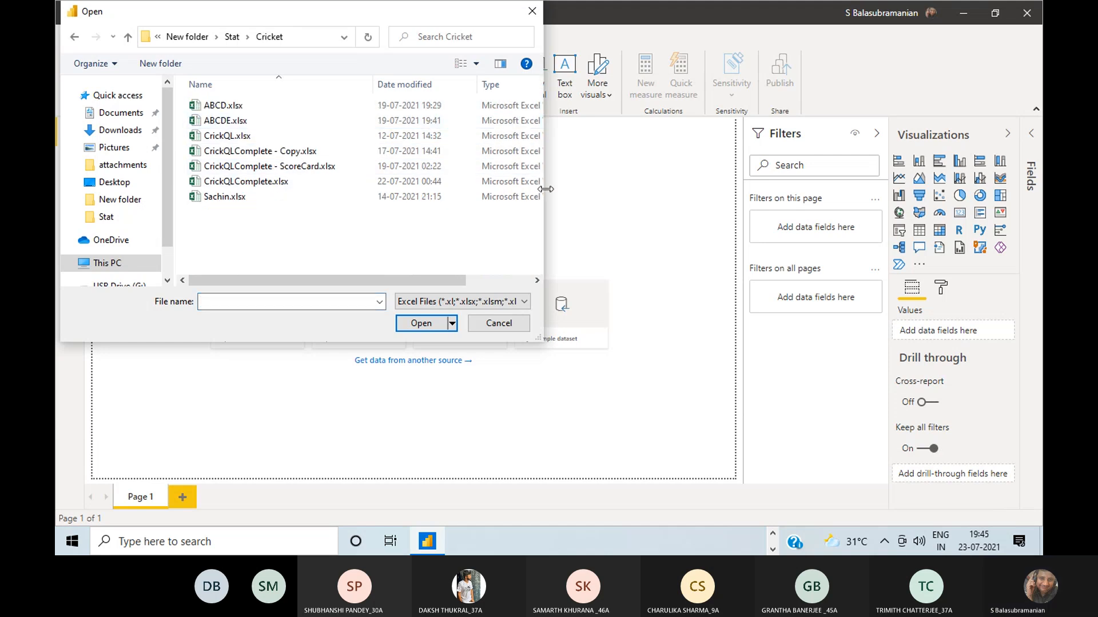
{"action": "double_click", "coordinate": [277, 180]}
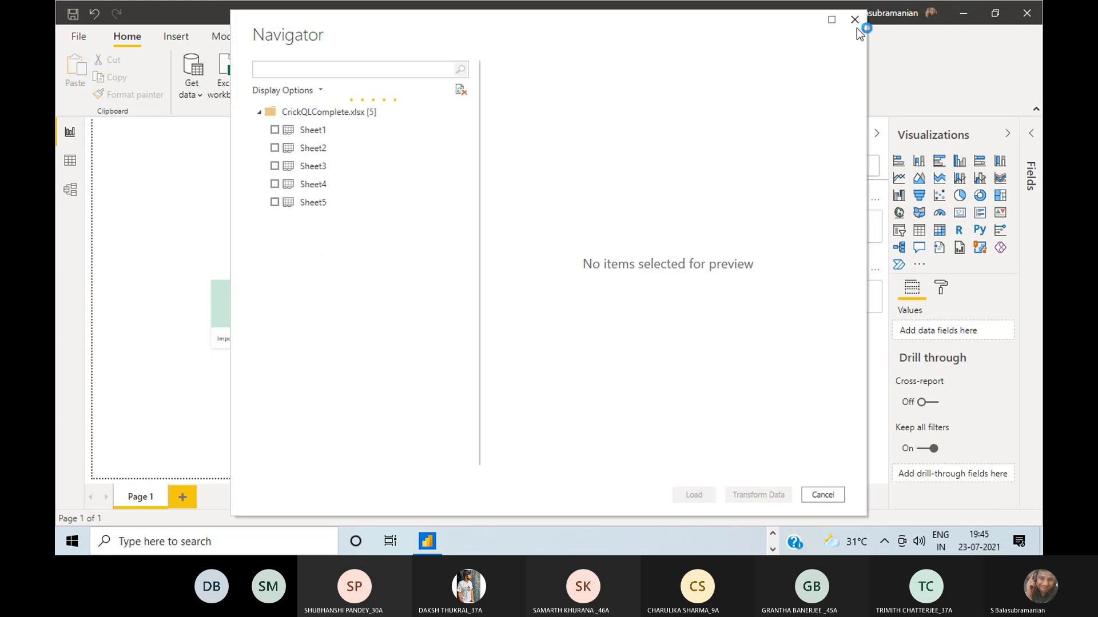
- Maximize Navigator, preview Sheet1's match data across all columns, then cancel the import
{"action": "left_click", "coordinate": [832, 20]}
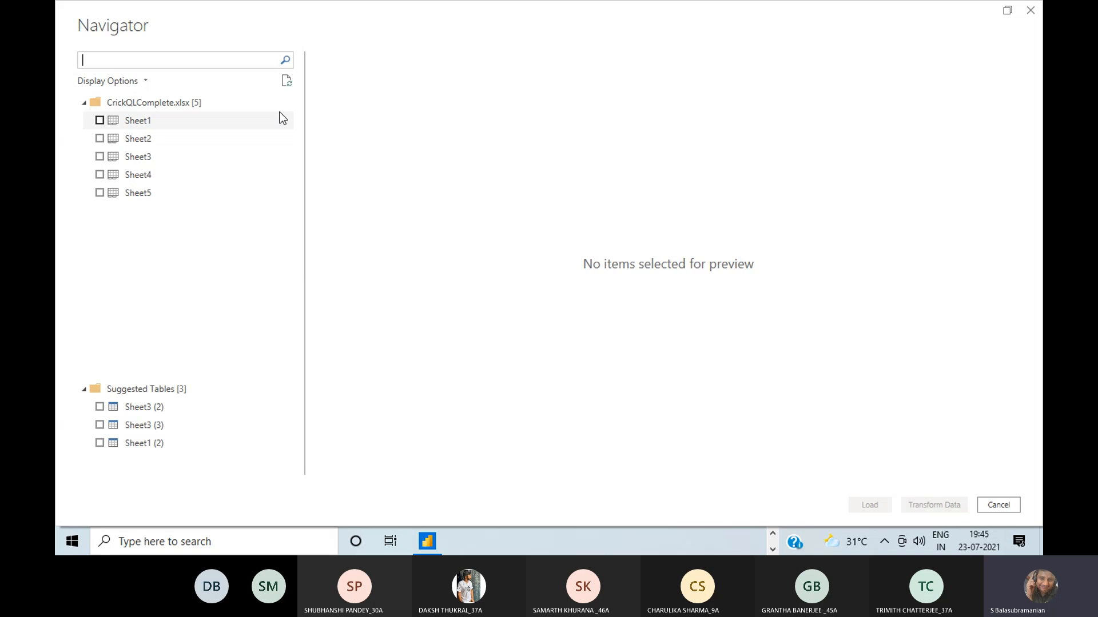
{"action": "left_click", "coordinate": [100, 121]}
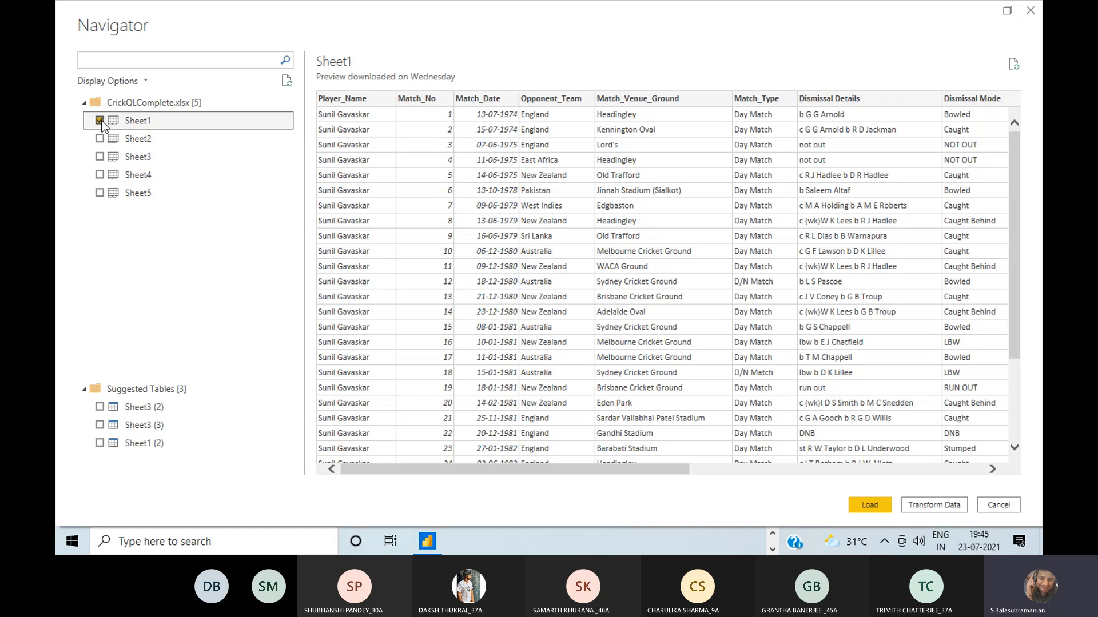
{"action": "left_click_drag", "start_coordinate": [600, 469], "coordinate": [938, 494]}
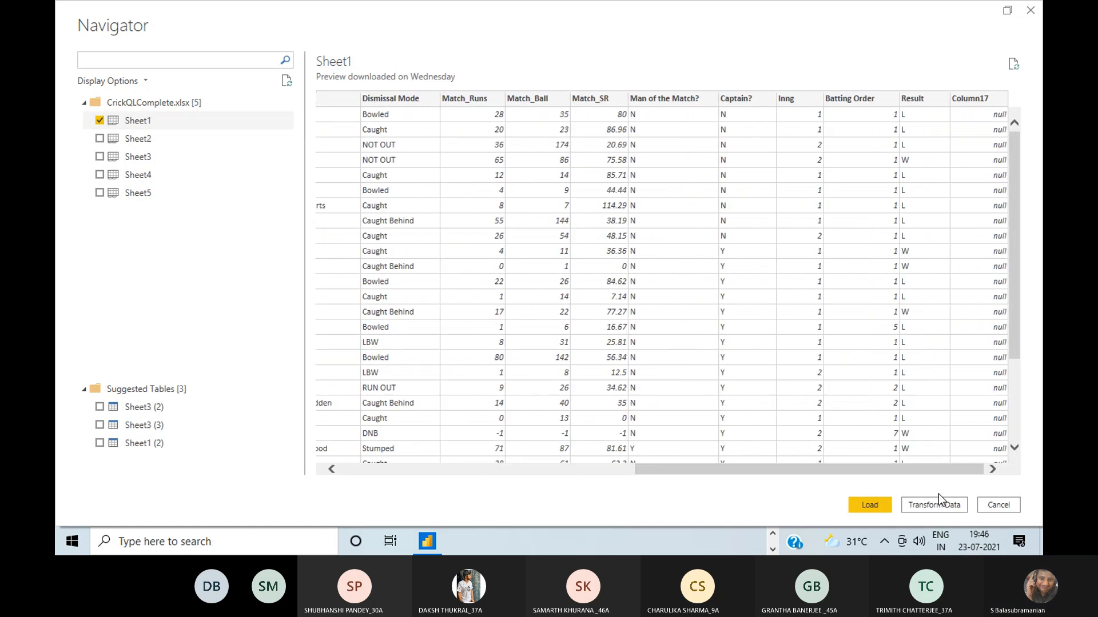
{"action": "left_click_drag", "start_coordinate": [921, 468], "coordinate": [493, 455]}
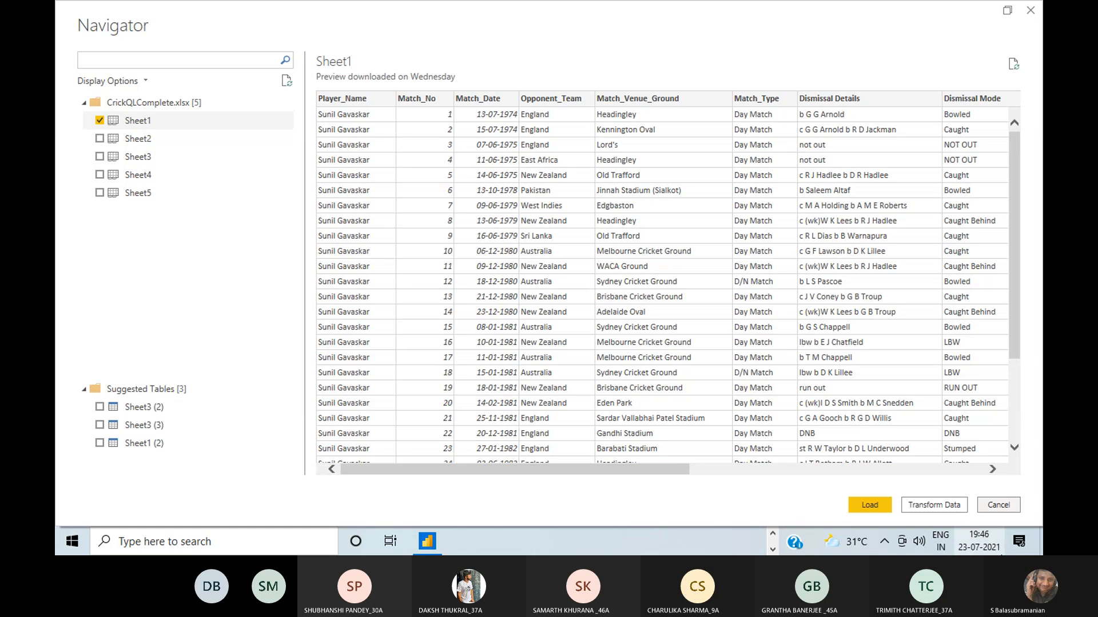
{"action": "left_click", "coordinate": [1001, 505]}
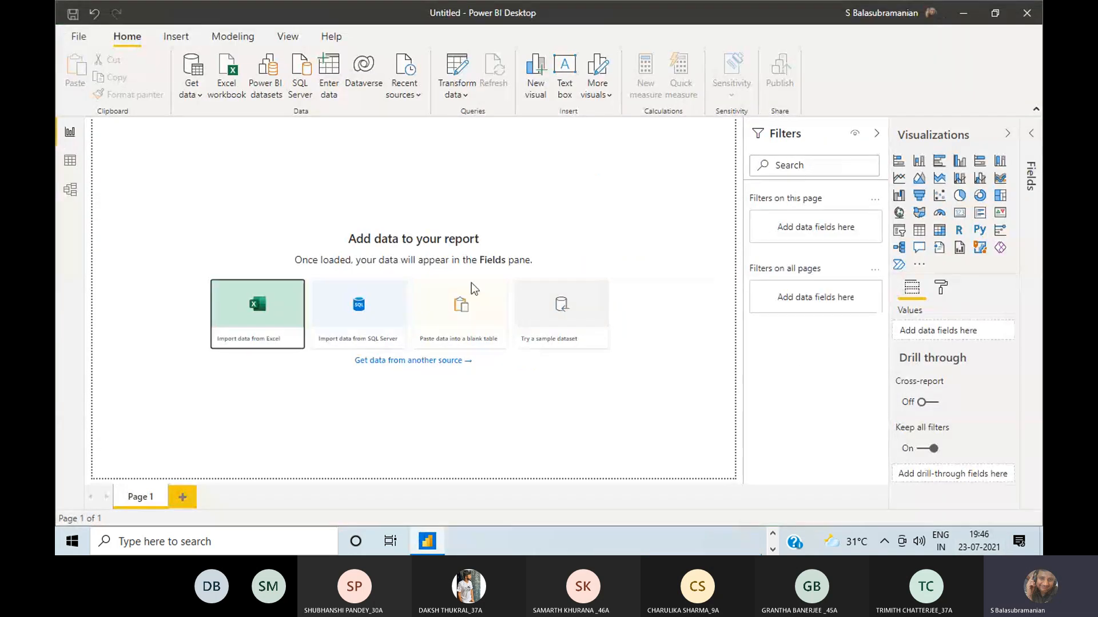
- Choose Text/CSV as the data source and open DataESQUE.txt from the Cricket folder
{"action": "left_click", "coordinate": [467, 361]}
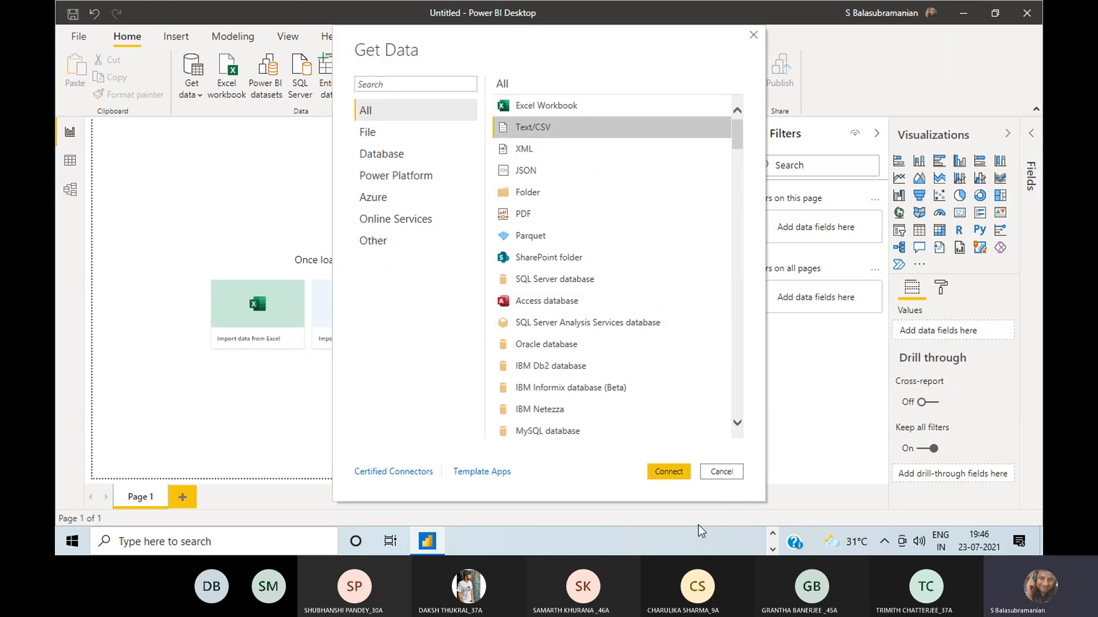
{"action": "left_click", "coordinate": [668, 471]}
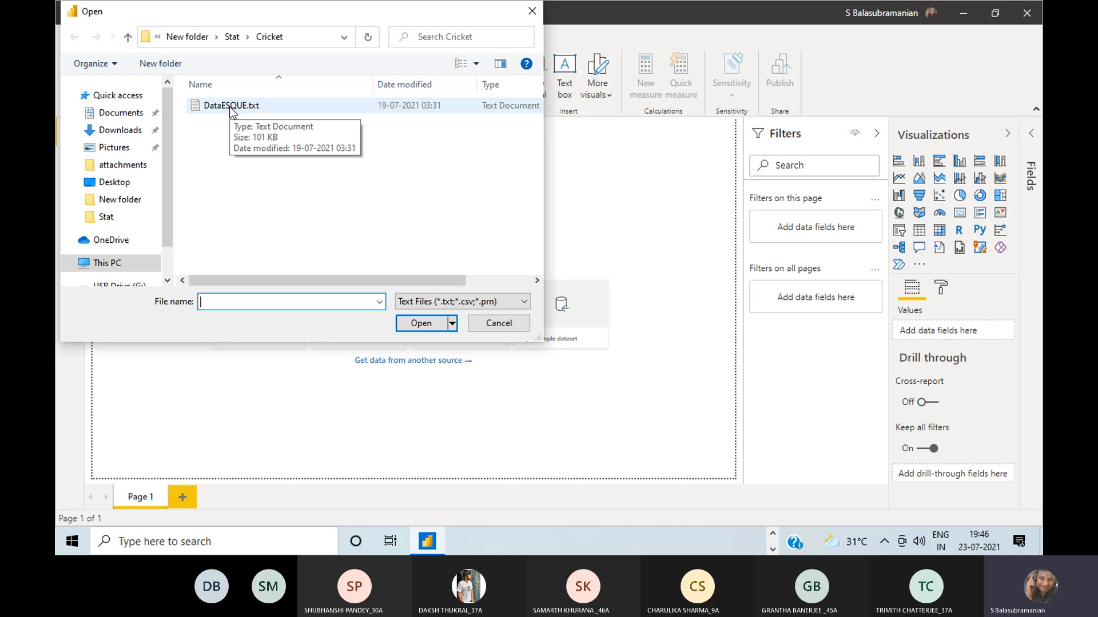
{"action": "key", "text": "Escape"}
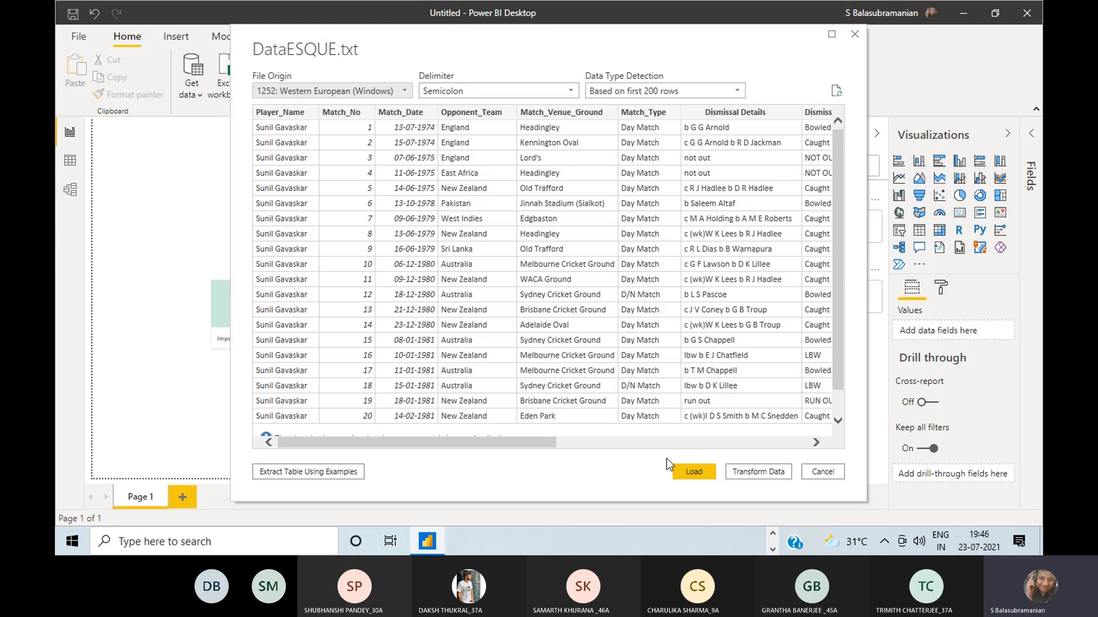
{"action": "left_click_drag", "start_coordinate": [524, 438], "coordinate": [497, 465]}
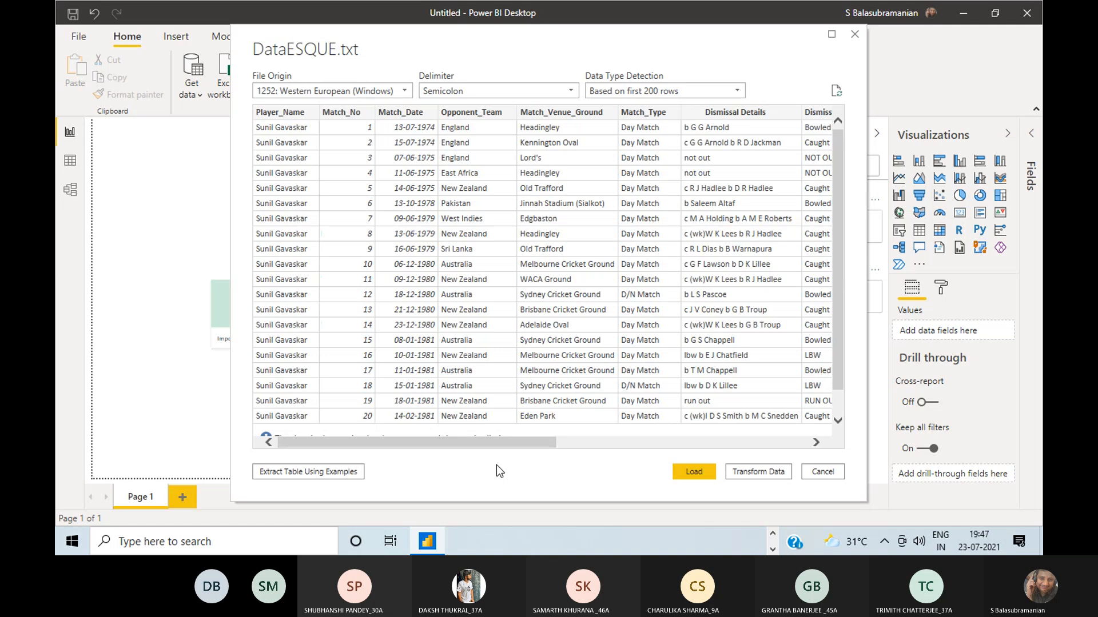
{"action": "left_click", "coordinate": [573, 94]}
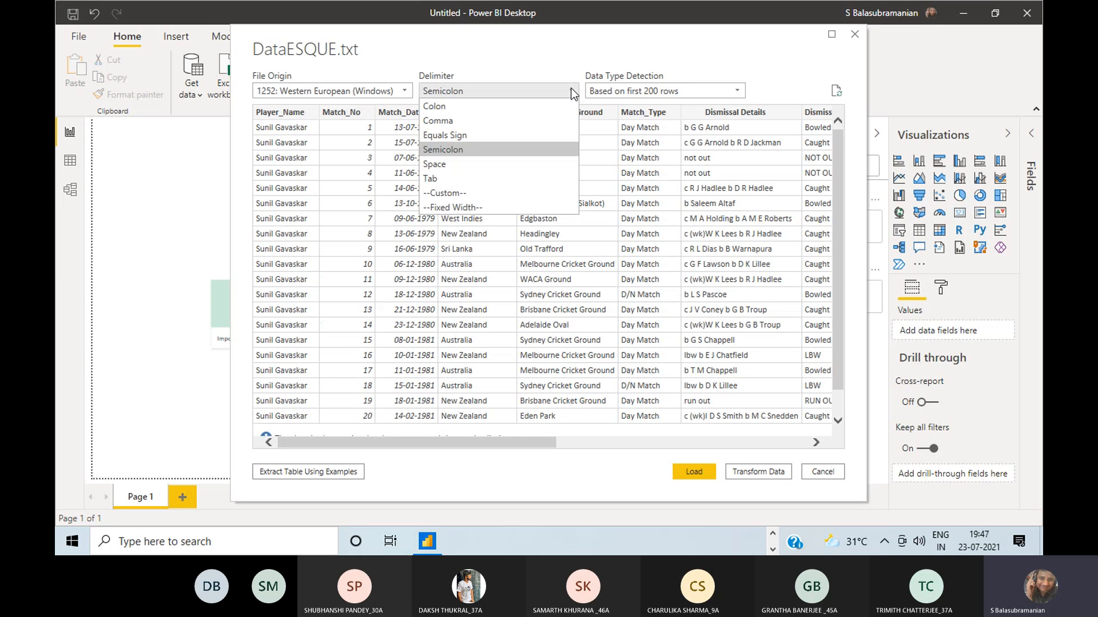
{"action": "left_click", "coordinate": [573, 94]}
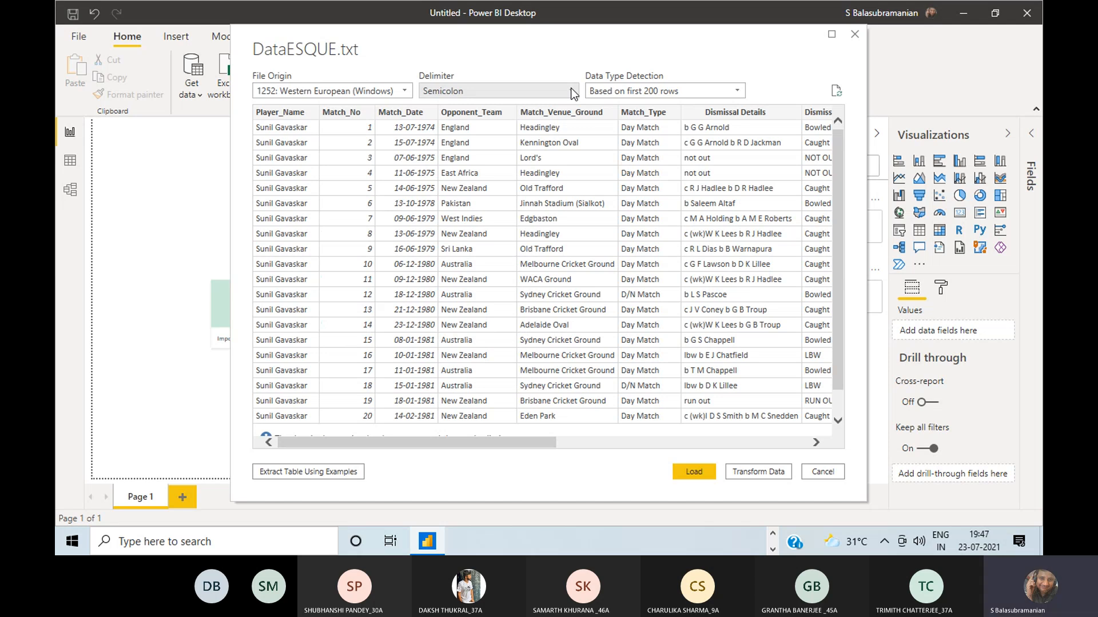
- Maximize the DataESQUE.txt preview to see all columns, then send it to Power Query Editor via Transform Data
{"action": "left_click", "coordinate": [831, 35]}
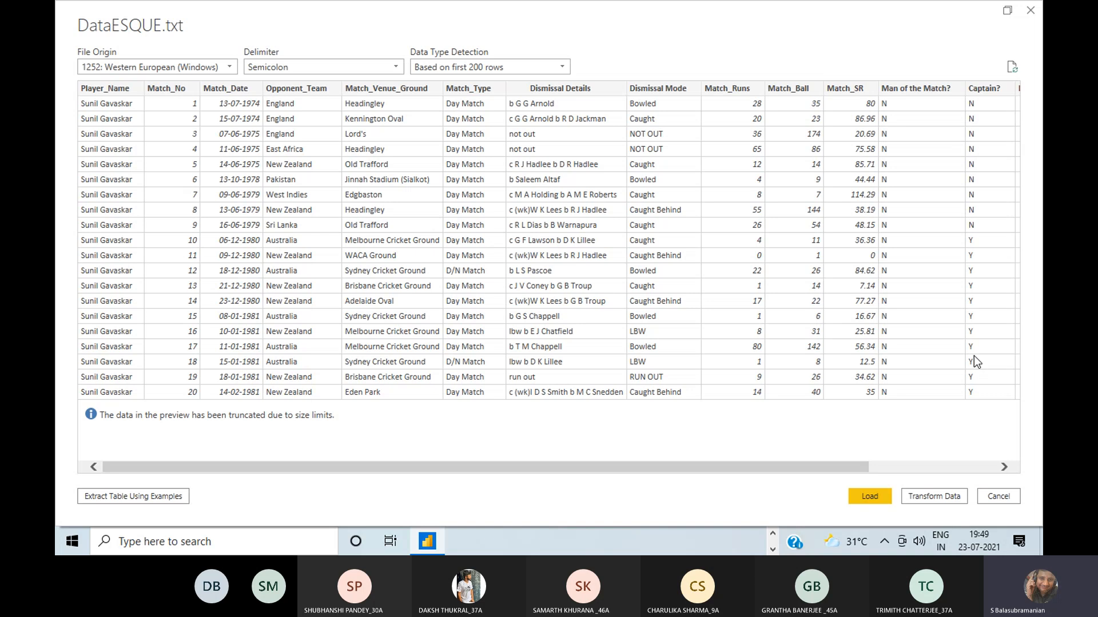
{"action": "left_click", "coordinate": [931, 497]}
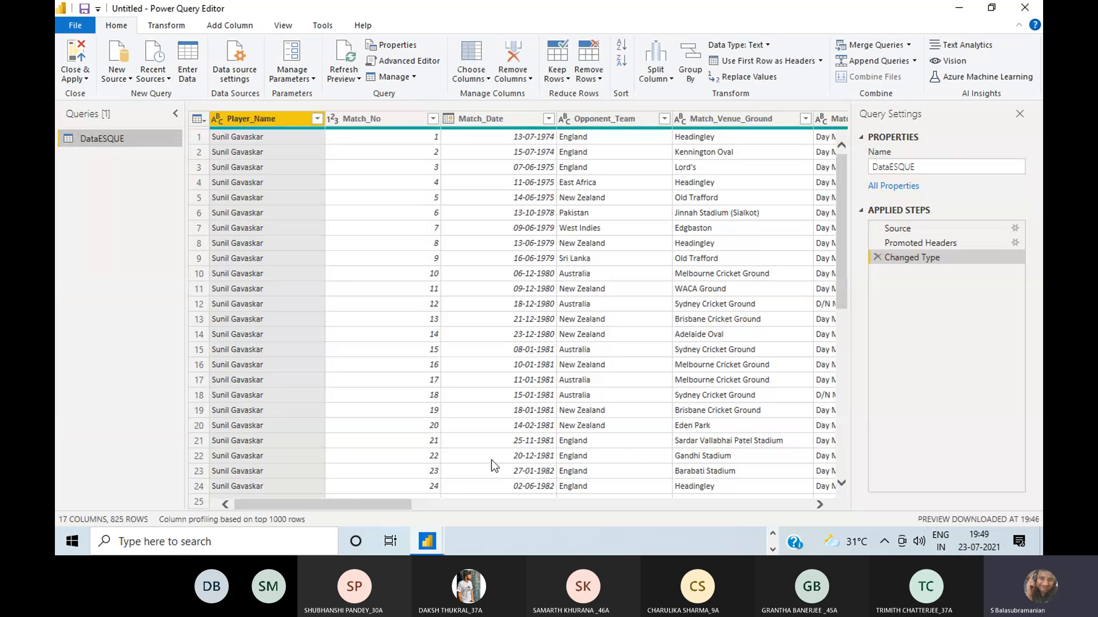
- Scroll across the DataESQUE query's columns, then switch to the Power BI Desktop report window
{"action": "left_click_drag", "start_coordinate": [361, 503], "coordinate": [274, 483]}
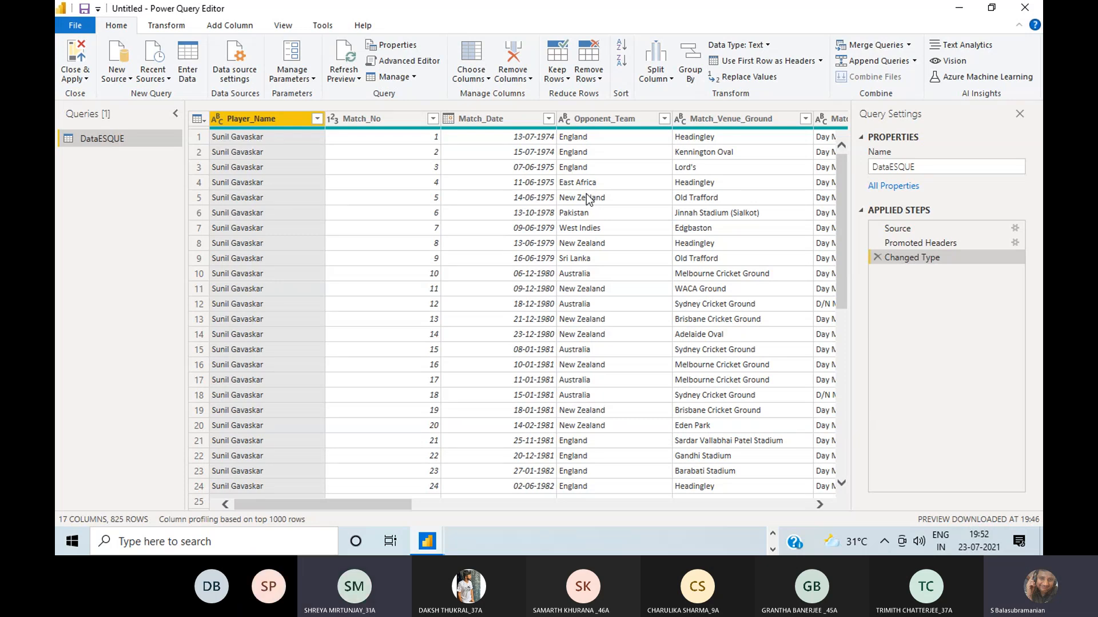
{"action": "key", "text": "alt+Tab"}
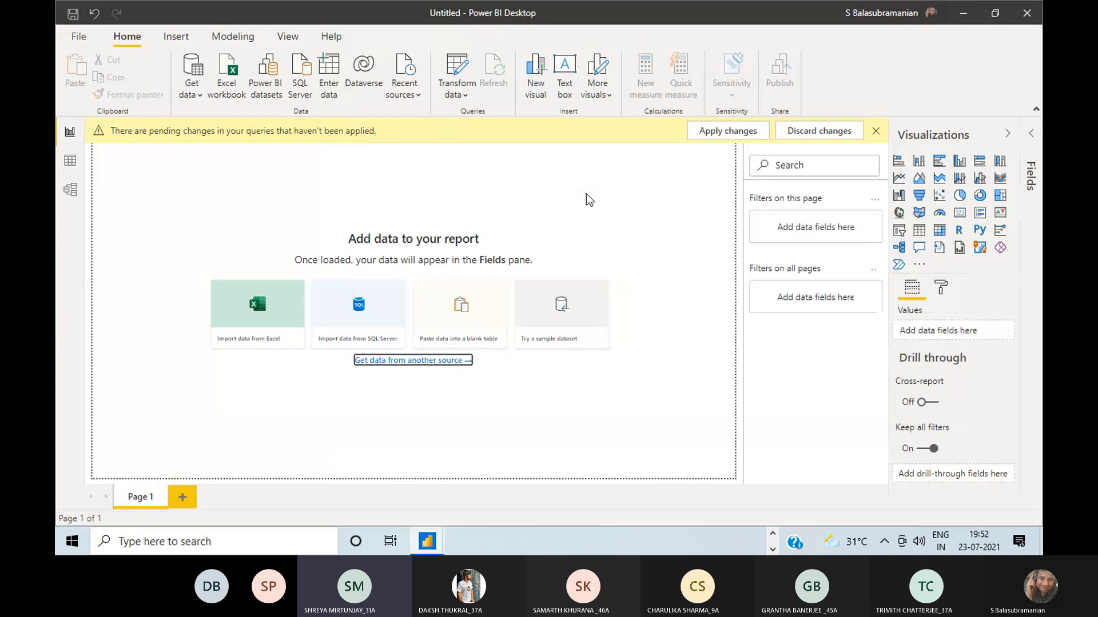
- Switch back to Power Query Editor with the 17-column DataESQUE query
{"action": "key", "text": "alt+Tab"}
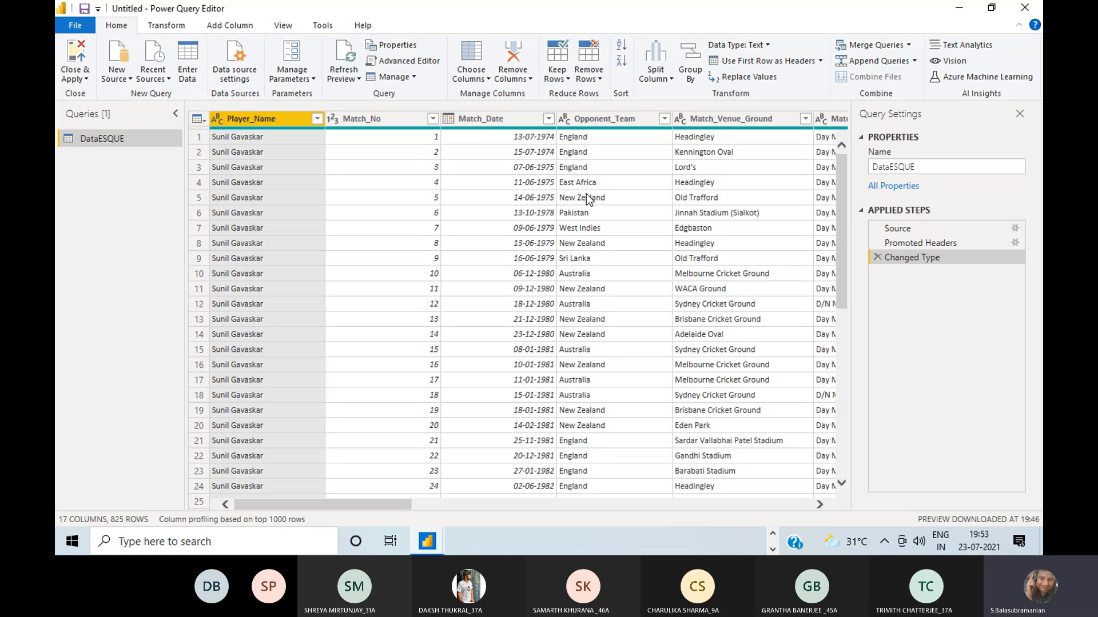
{"action": "left_click", "coordinate": [218, 121]}
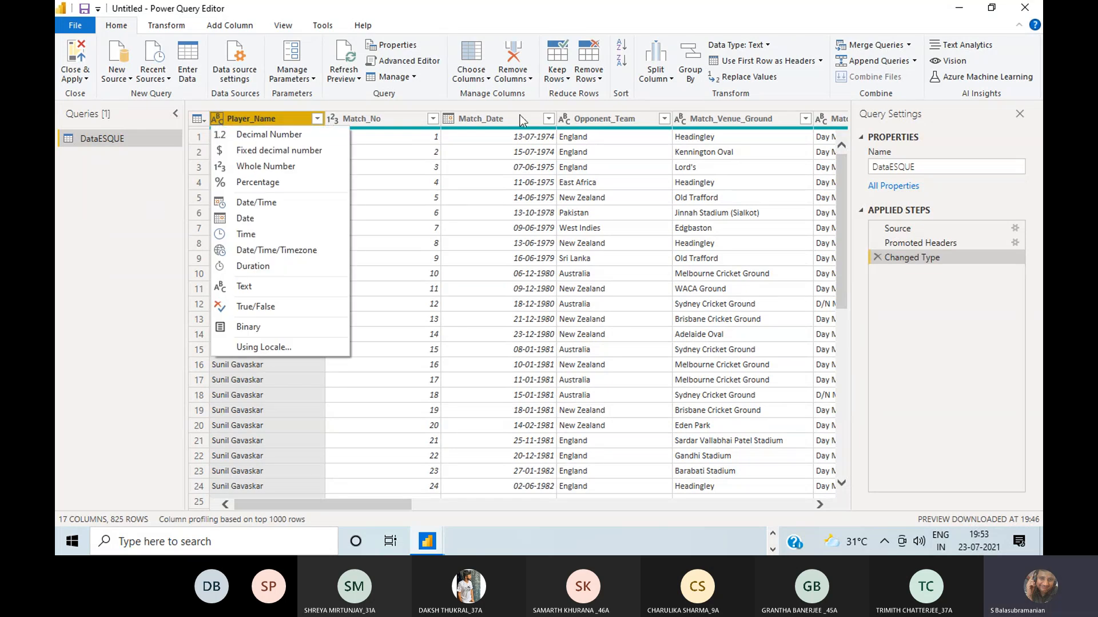
{"action": "left_click", "coordinate": [379, 117]}
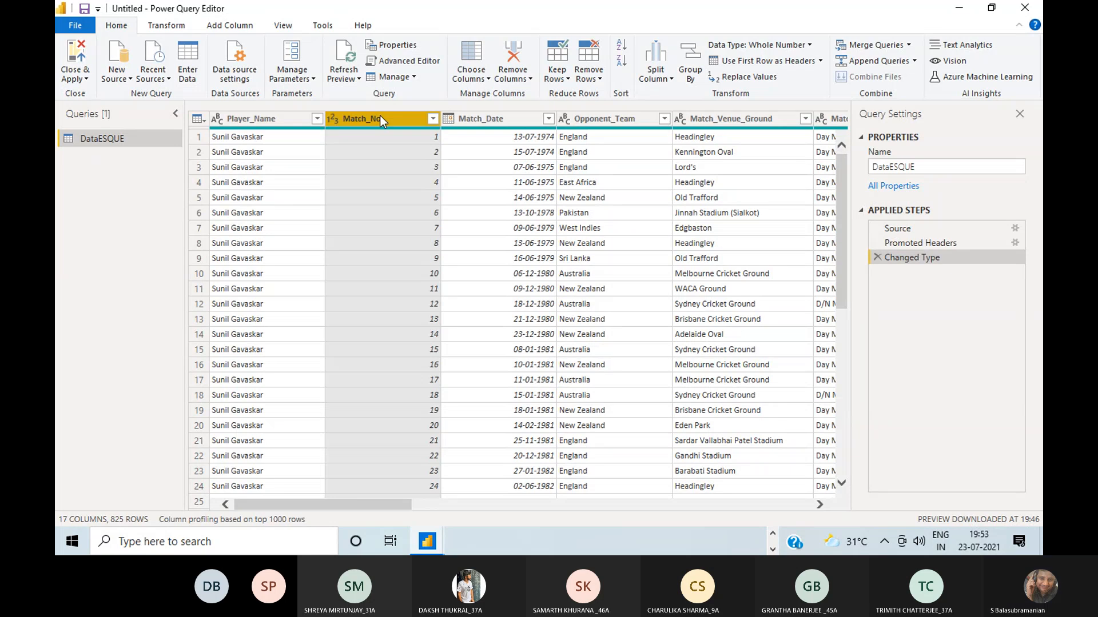
{"action": "left_click", "coordinate": [331, 122]}
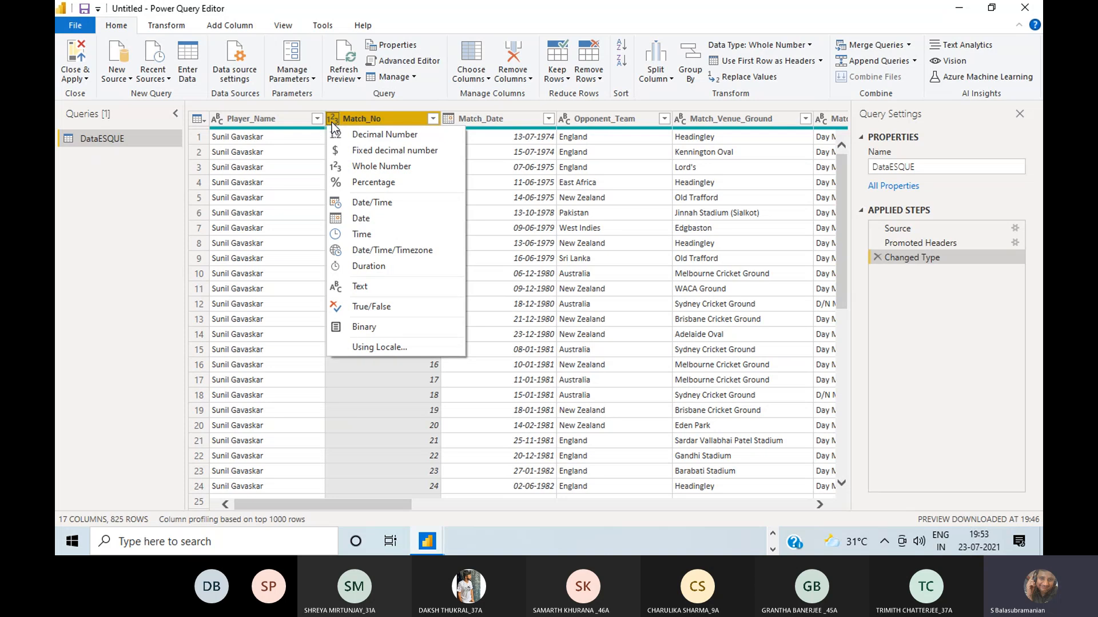
{"action": "left_click", "coordinate": [488, 118]}
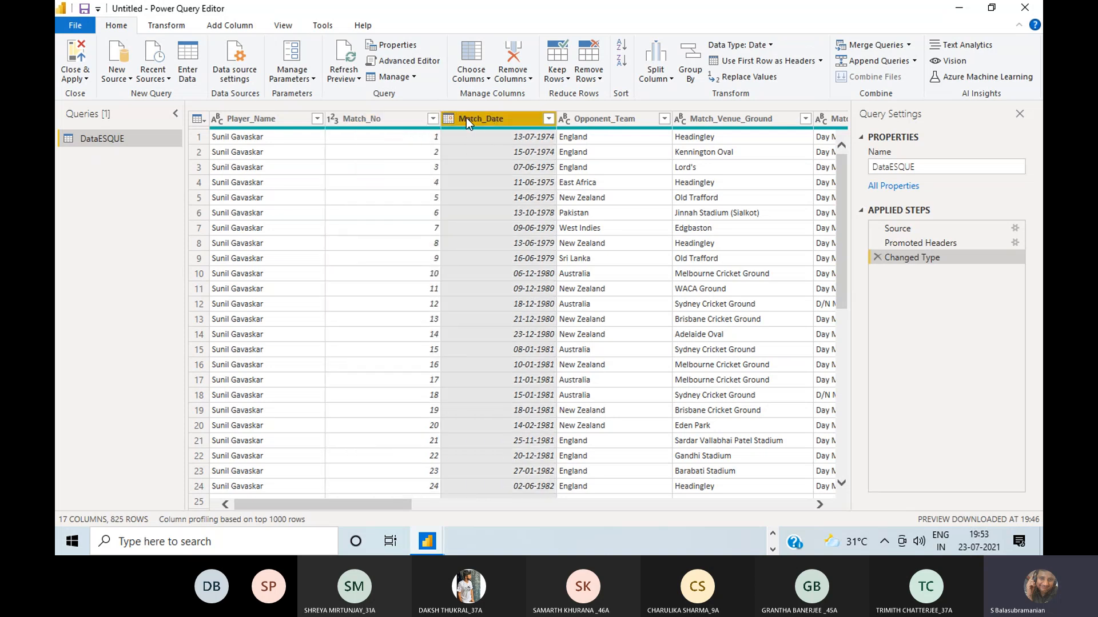
{"action": "left_click", "coordinate": [449, 122]}
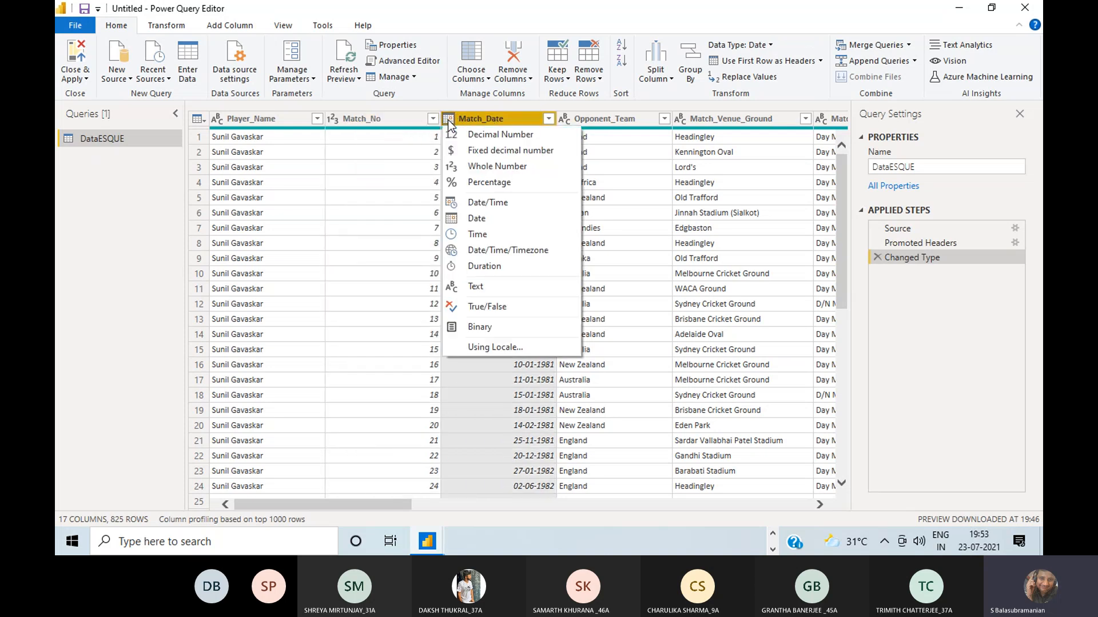
{"action": "left_click", "coordinate": [685, 99]}
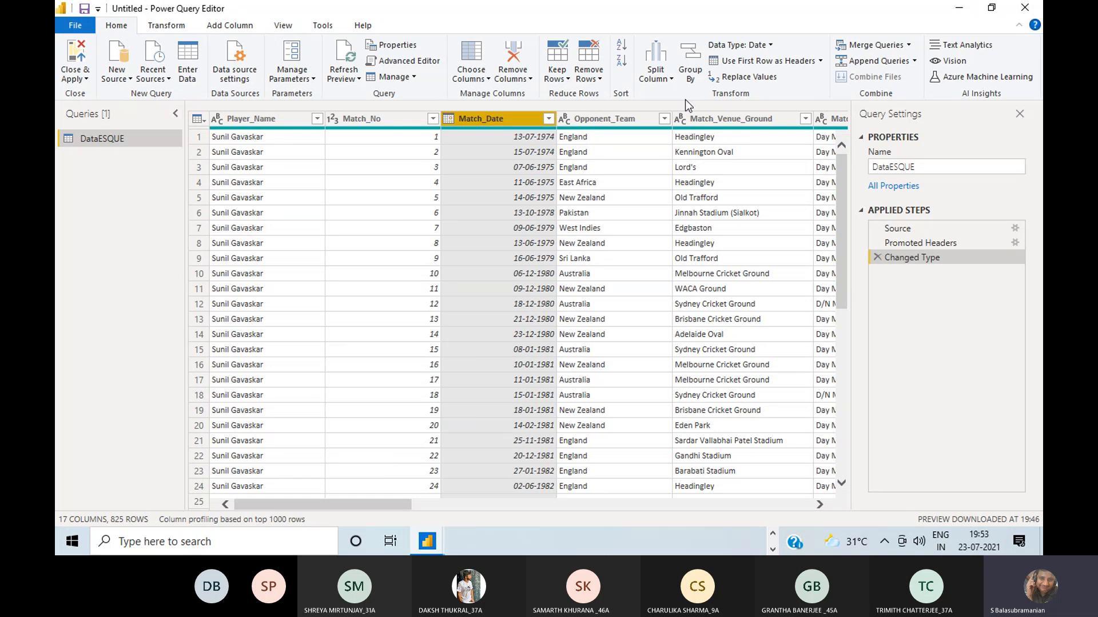
{"action": "left_click", "coordinate": [526, 395]}
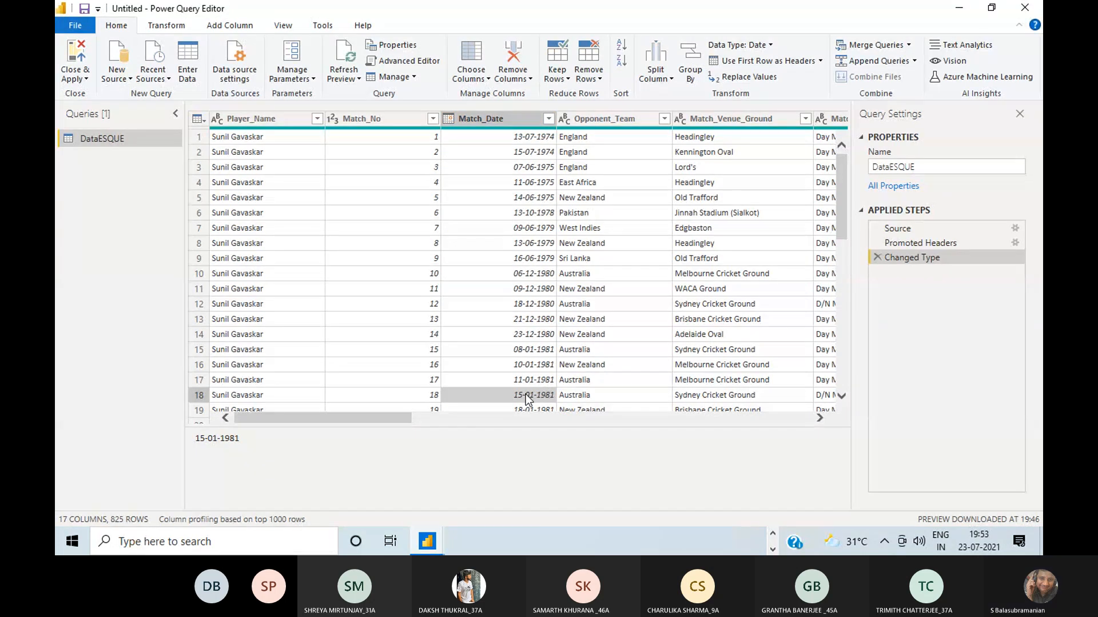
{"action": "left_click", "coordinate": [451, 118]}
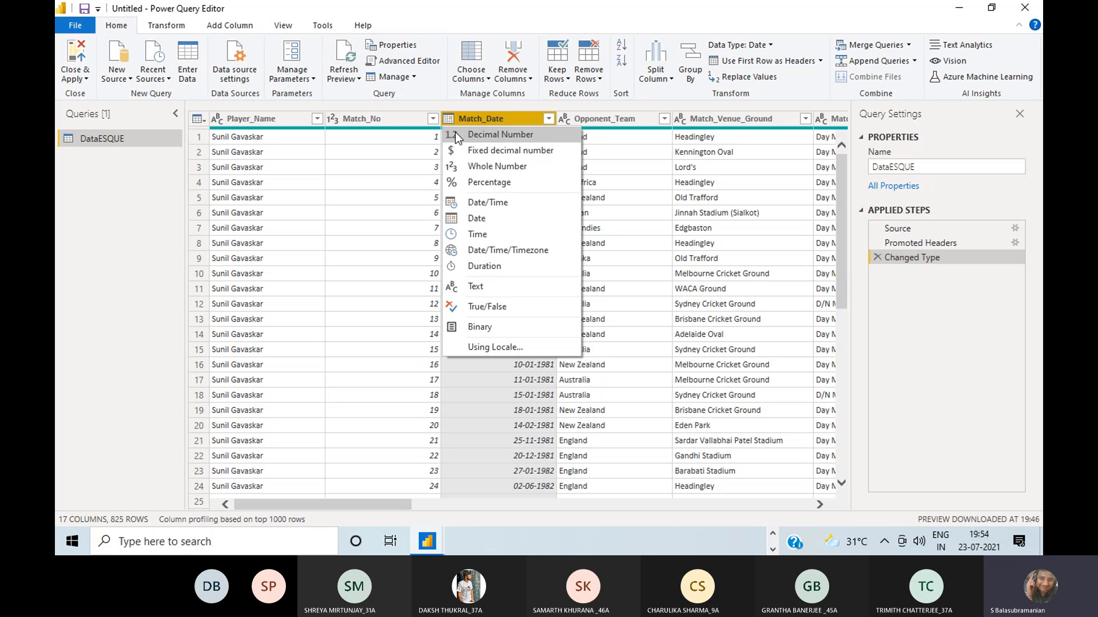
{"action": "left_click", "coordinate": [421, 510]}
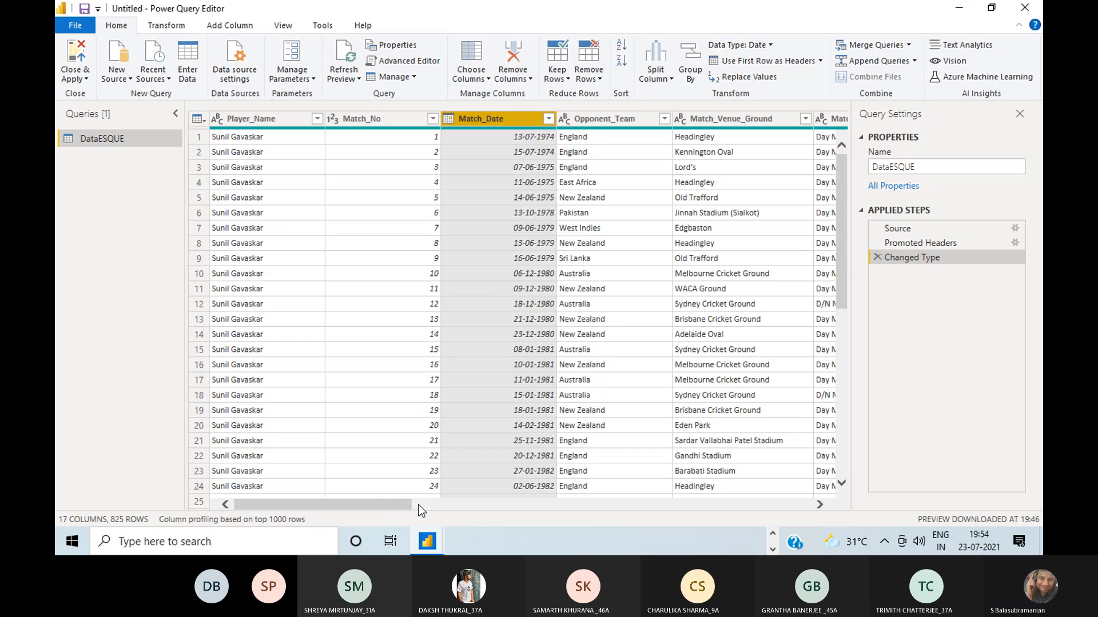
{"action": "left_click_drag", "start_coordinate": [419, 505], "coordinate": [842, 489]}
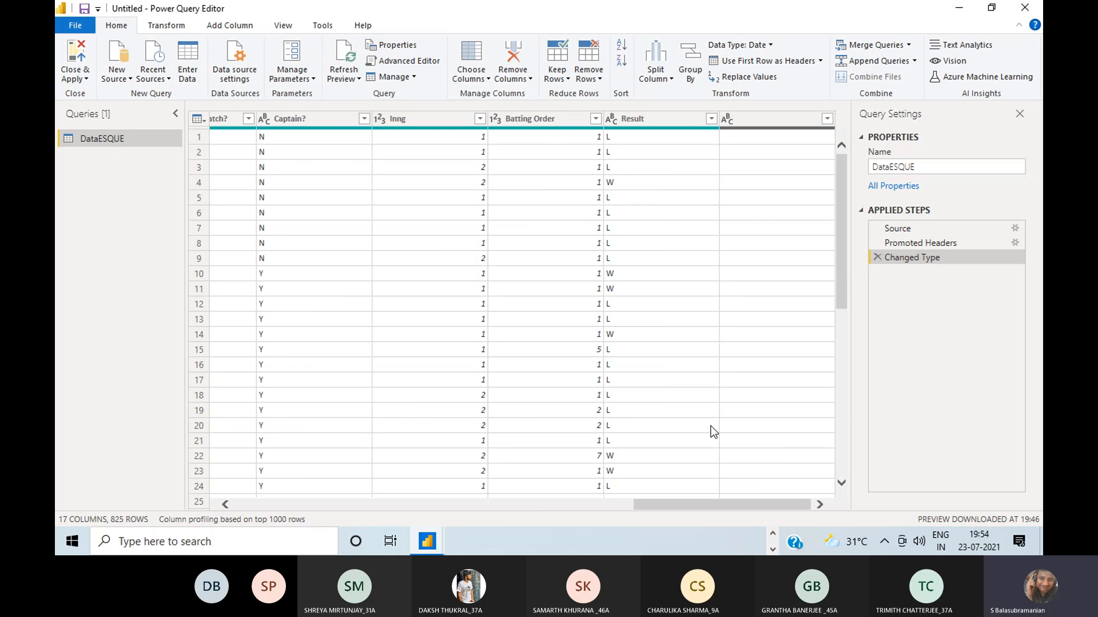
{"action": "left_click_drag", "start_coordinate": [690, 501], "coordinate": [290, 494]}
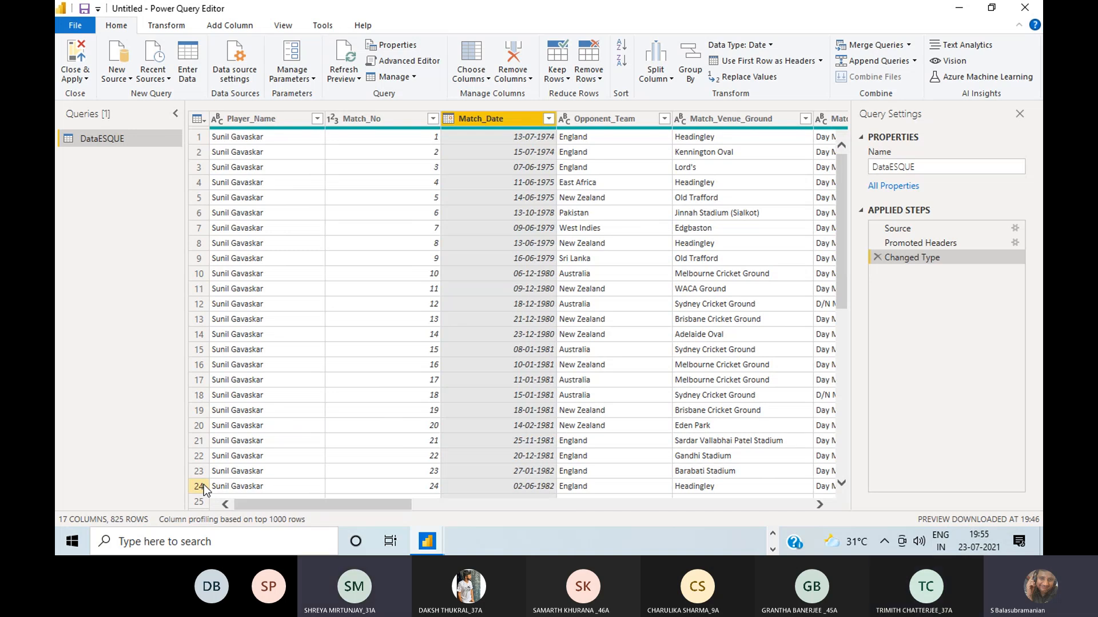
{"action": "key", "text": "alt+Tab"}
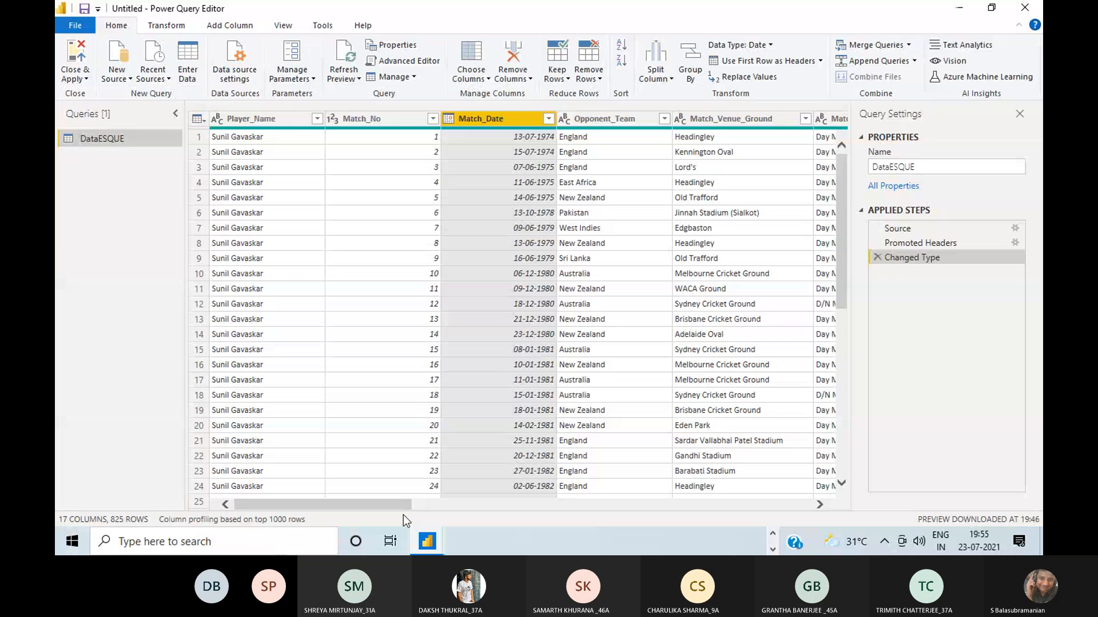
{"action": "left_click_drag", "start_coordinate": [402, 505], "coordinate": [836, 496]}
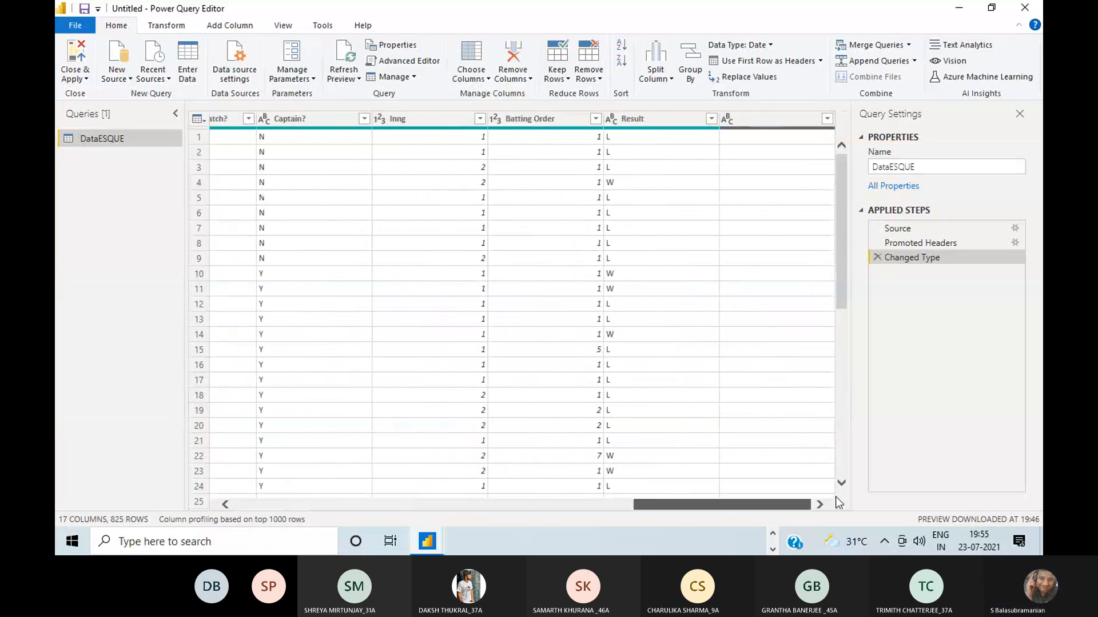
- Remove the blank unnamed last column, leaving 16 columns, and scroll back to the first columns
{"action": "left_click", "coordinate": [803, 122]}
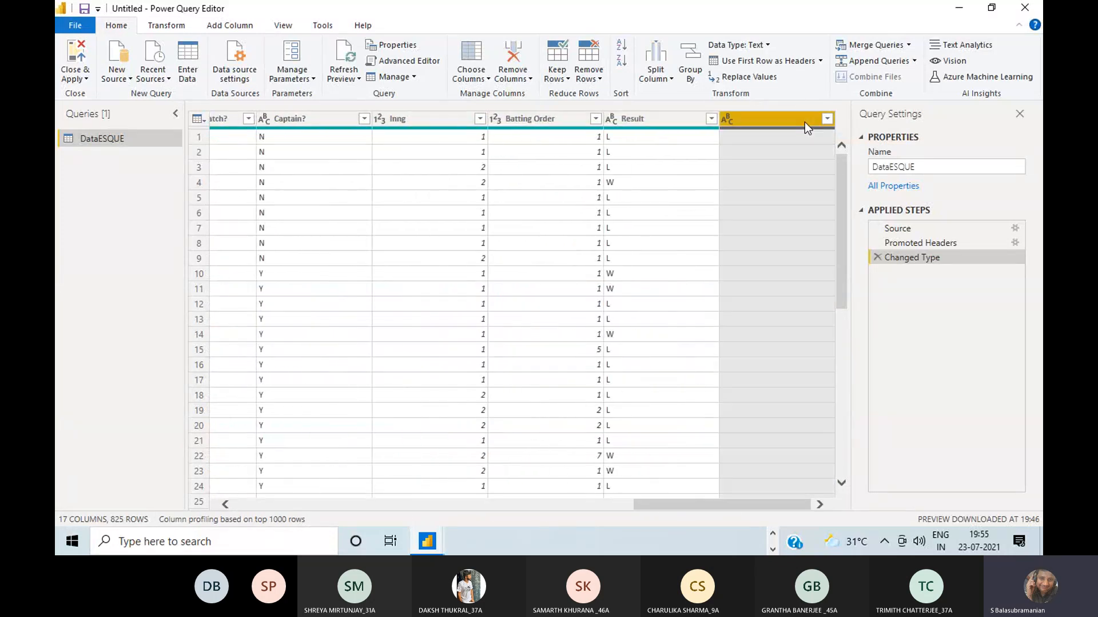
{"action": "left_click", "coordinate": [530, 81]}
{"action": "left_click", "coordinate": [540, 91]}
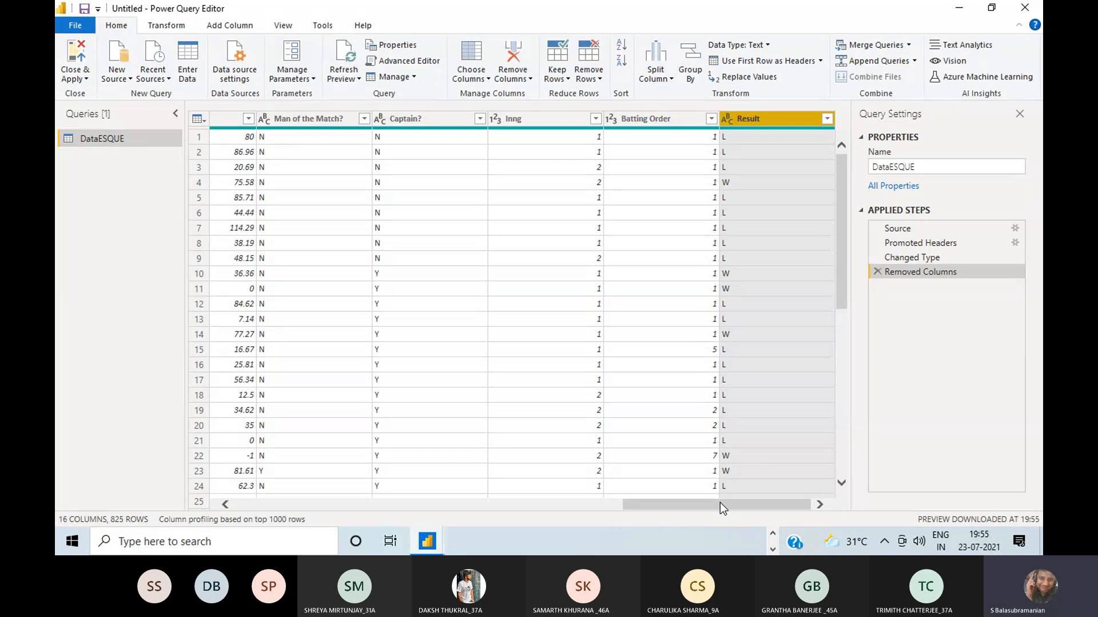
{"action": "left_click_drag", "start_coordinate": [719, 502], "coordinate": [289, 503]}
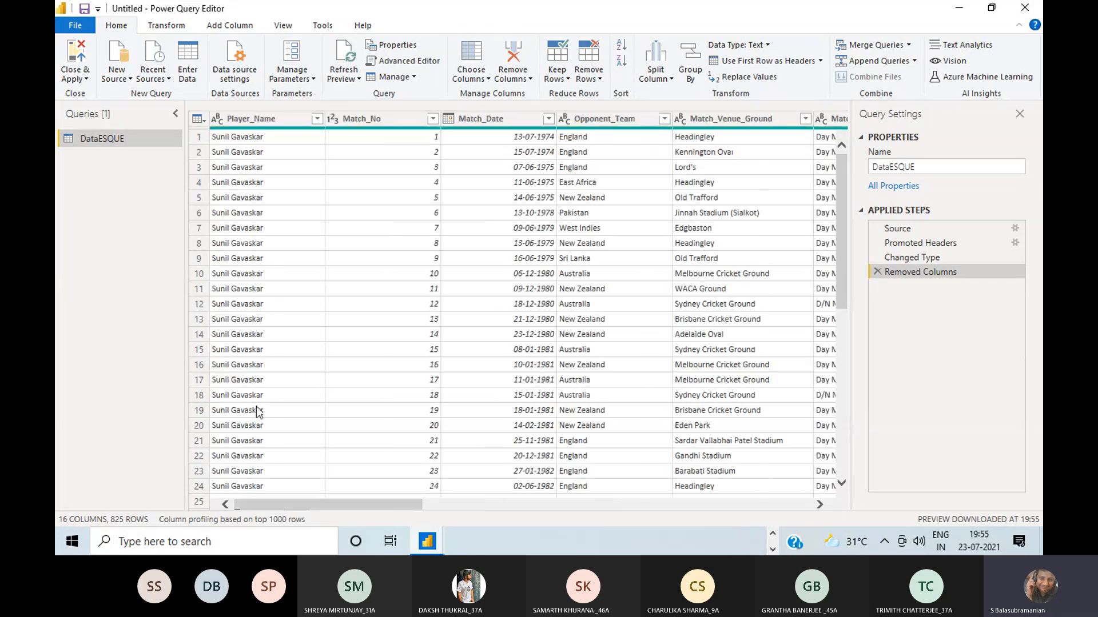
{"action": "left_click", "coordinate": [200, 274]}
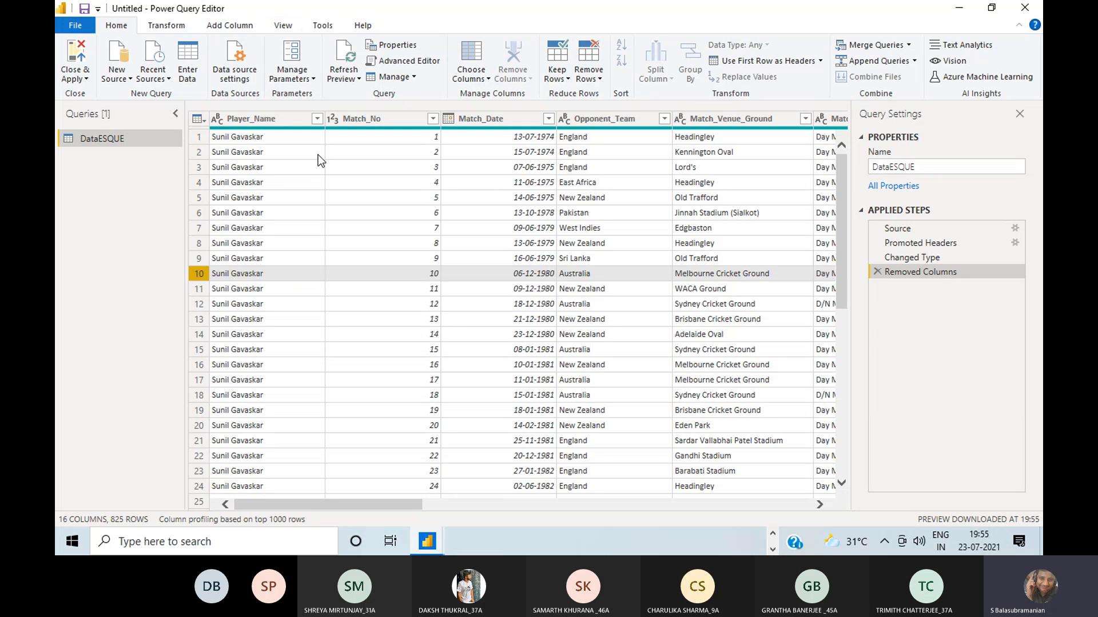
- Rename Player_Name to Player_FullName and Match_No to Match_Num
{"action": "left_click", "coordinate": [279, 118]}
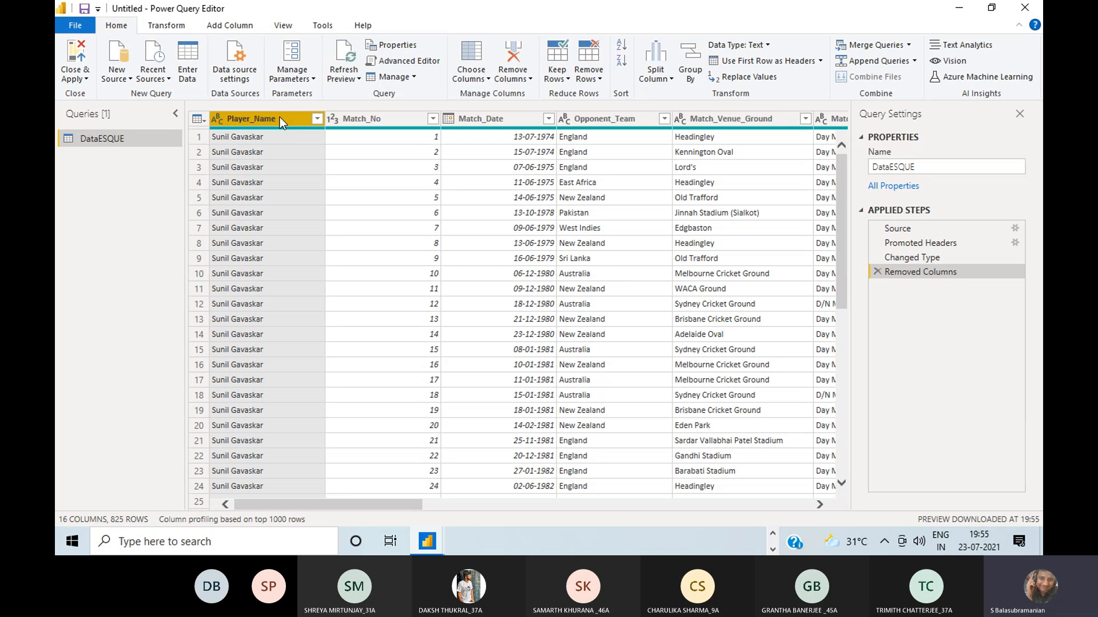
{"action": "double_click", "coordinate": [280, 118]}
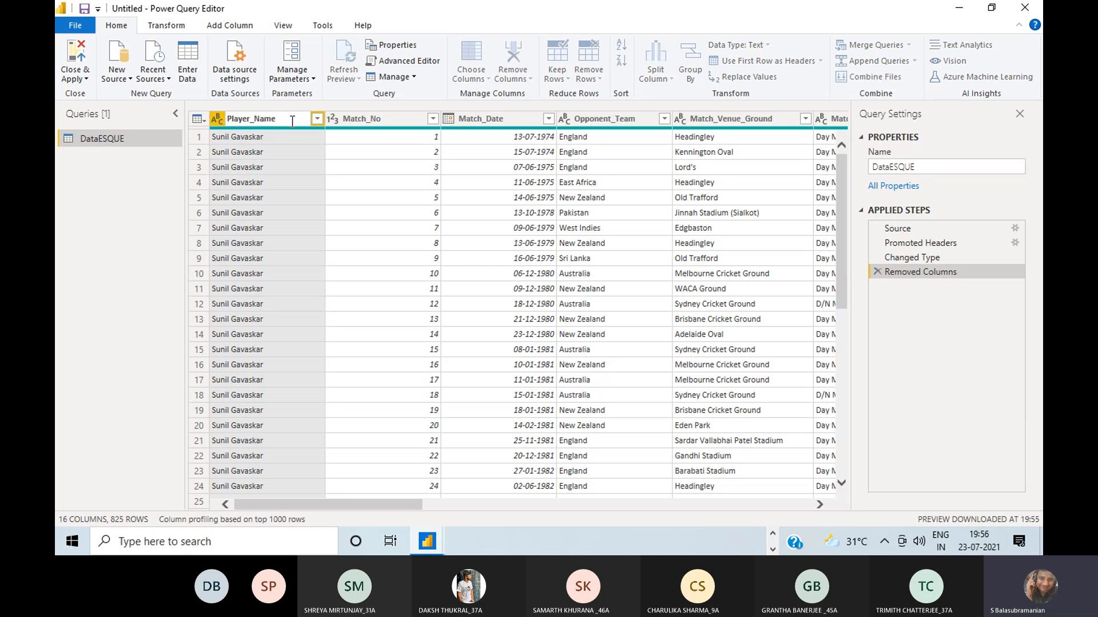
{"action": "double_click", "coordinate": [269, 121]}
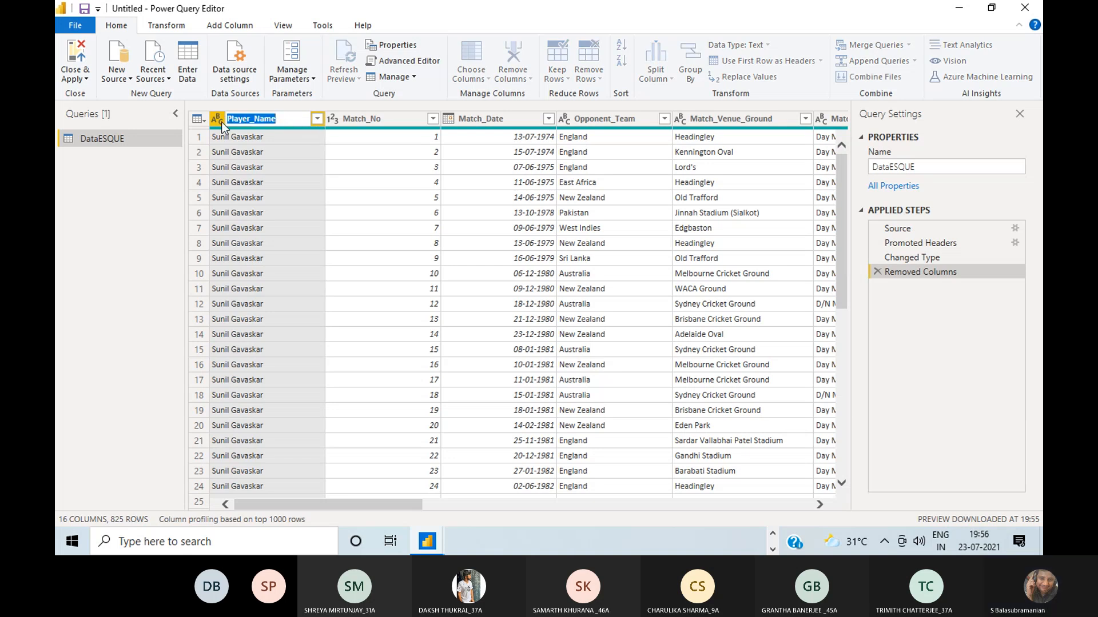
{"action": "type", "text": "Player"}
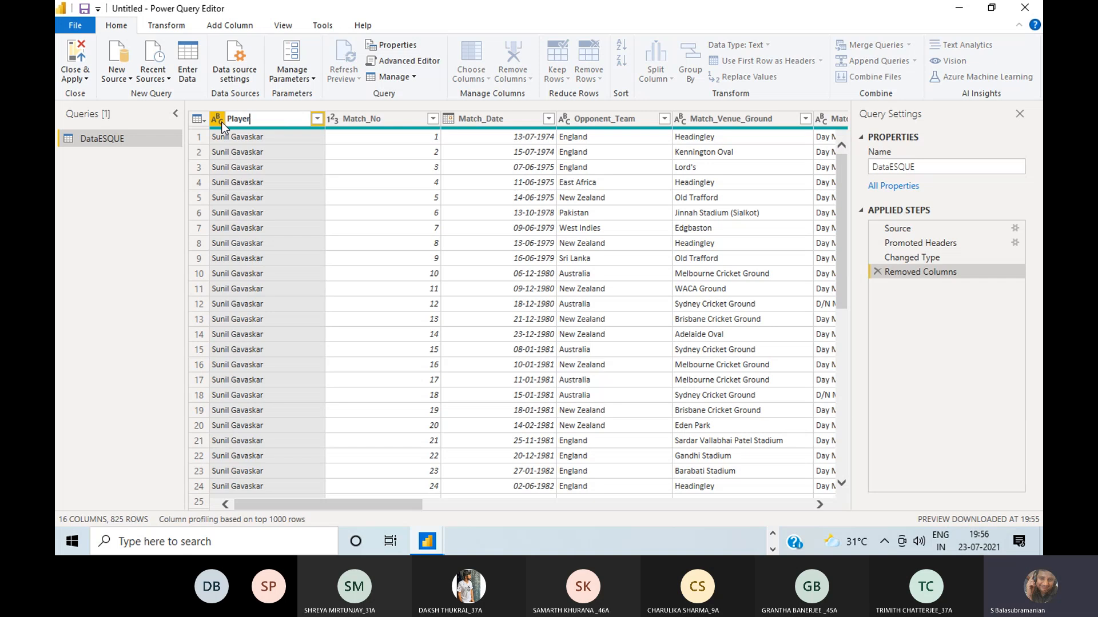
{"action": "type", "text": "_FulName"}
{"action": "key", "text": "Return"}
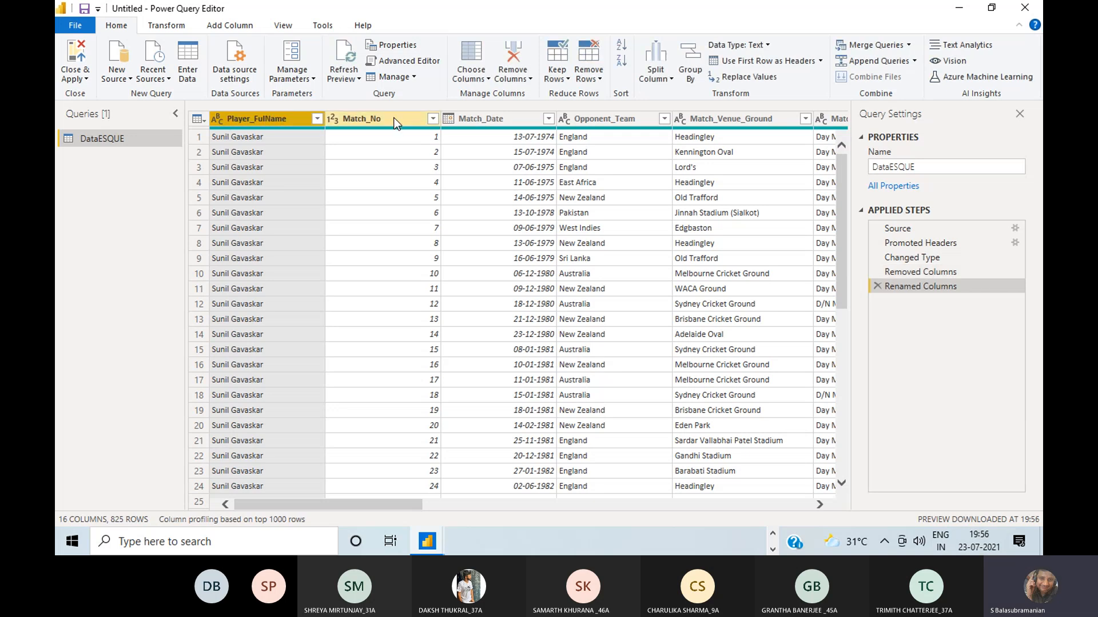
{"action": "double_click", "coordinate": [395, 118]}
{"action": "type", "text": "Match_"}
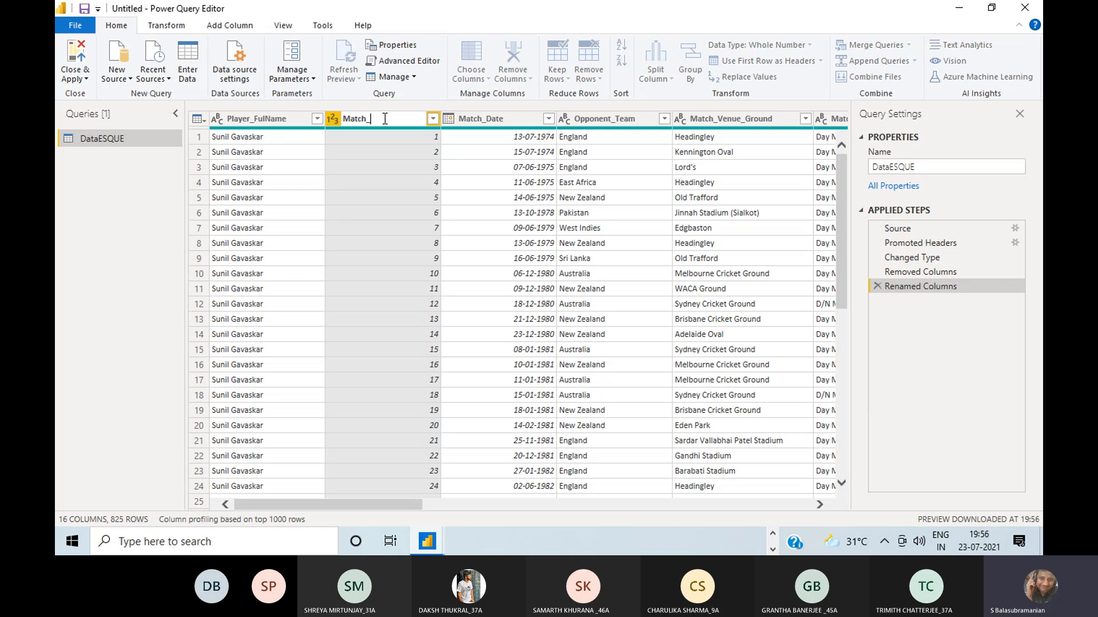
{"action": "type", "text": "Num"}
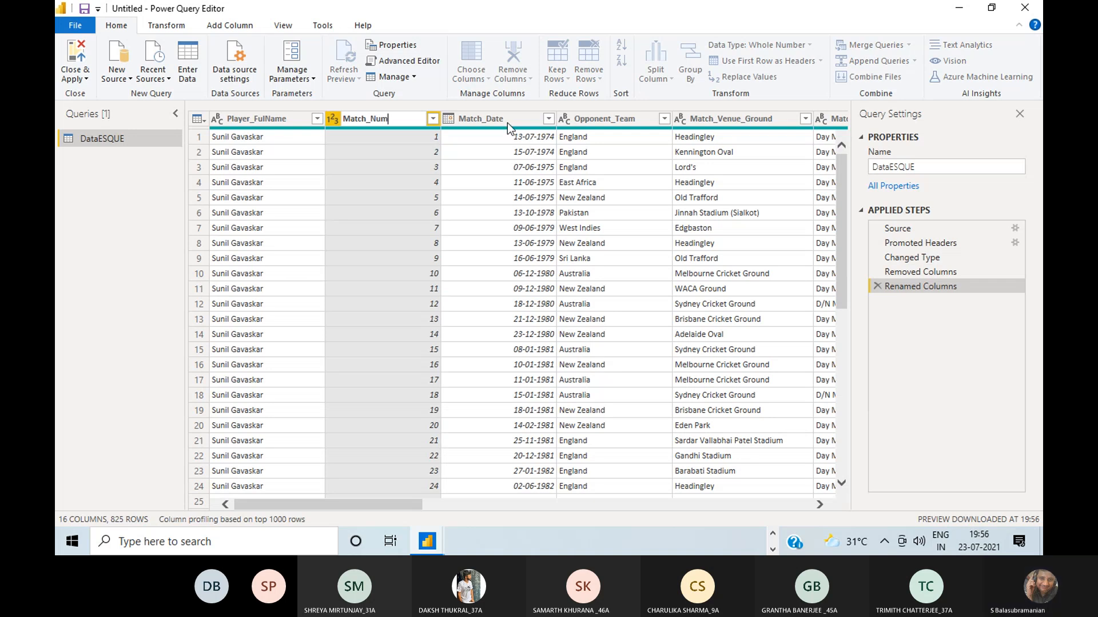
{"action": "key", "text": "Return"}
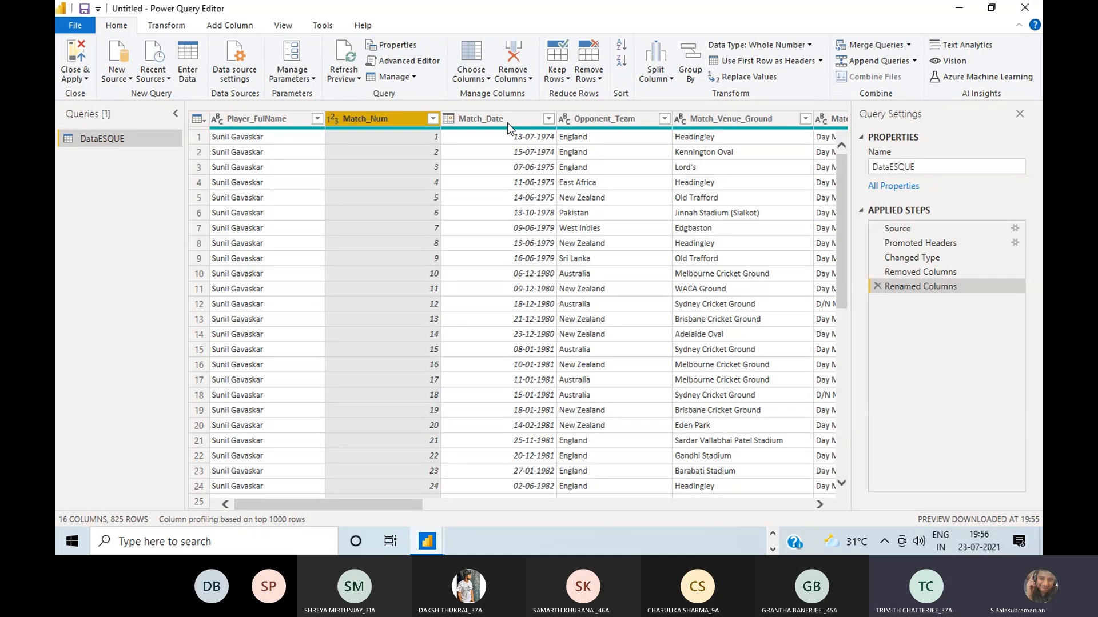
- Change Match_Num's data type to Text and bring up its sort and filter menu
{"action": "left_click", "coordinate": [334, 119]}
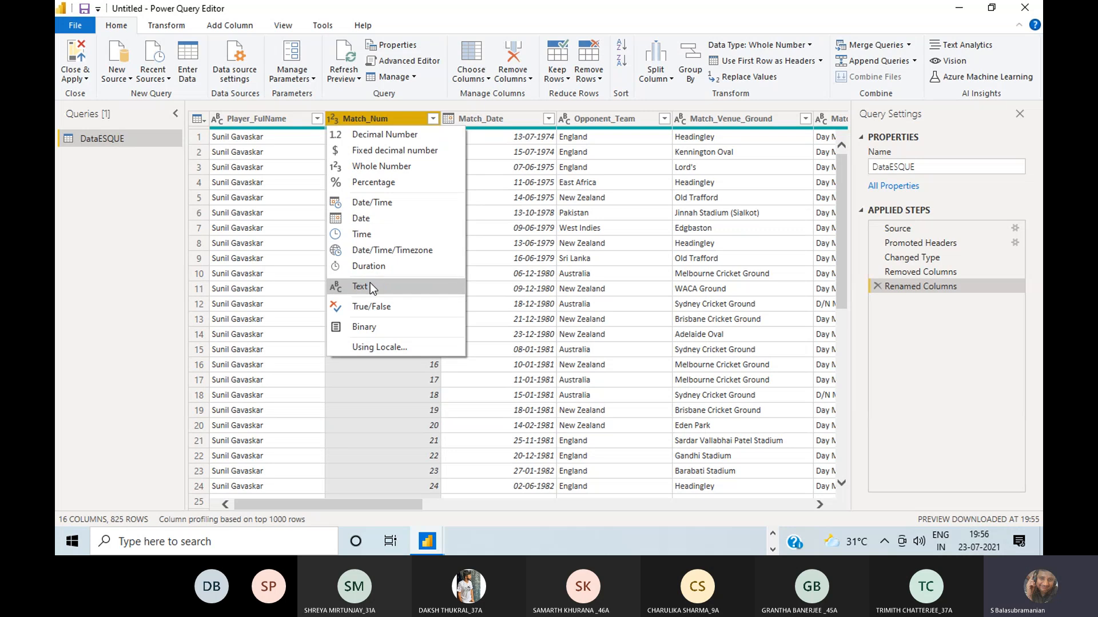
{"action": "left_click", "coordinate": [370, 285]}
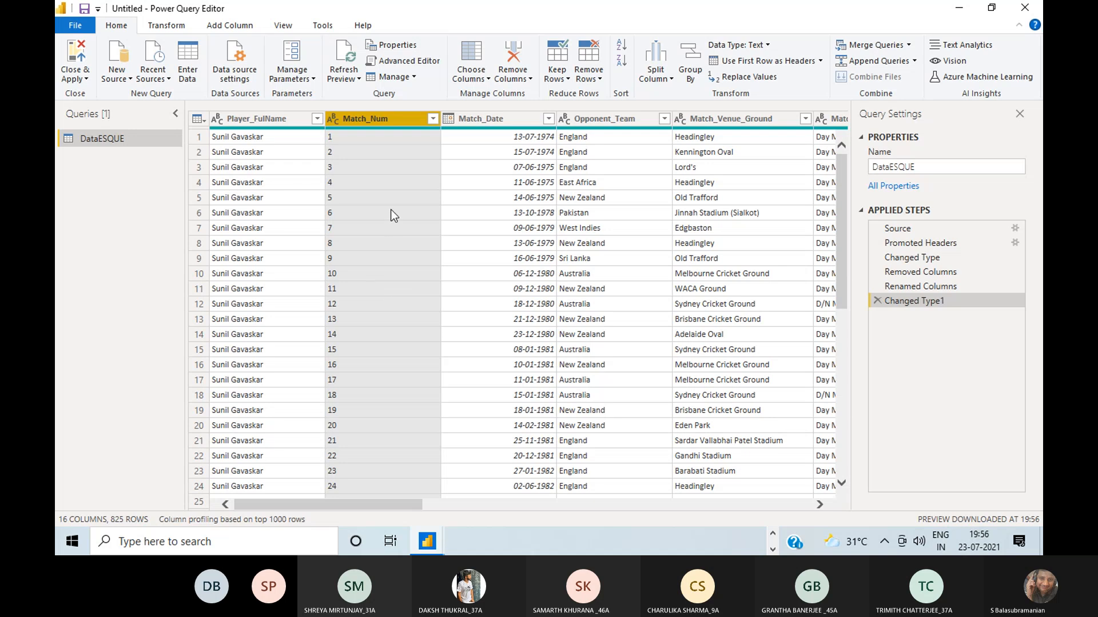
{"action": "left_click", "coordinate": [432, 120]}
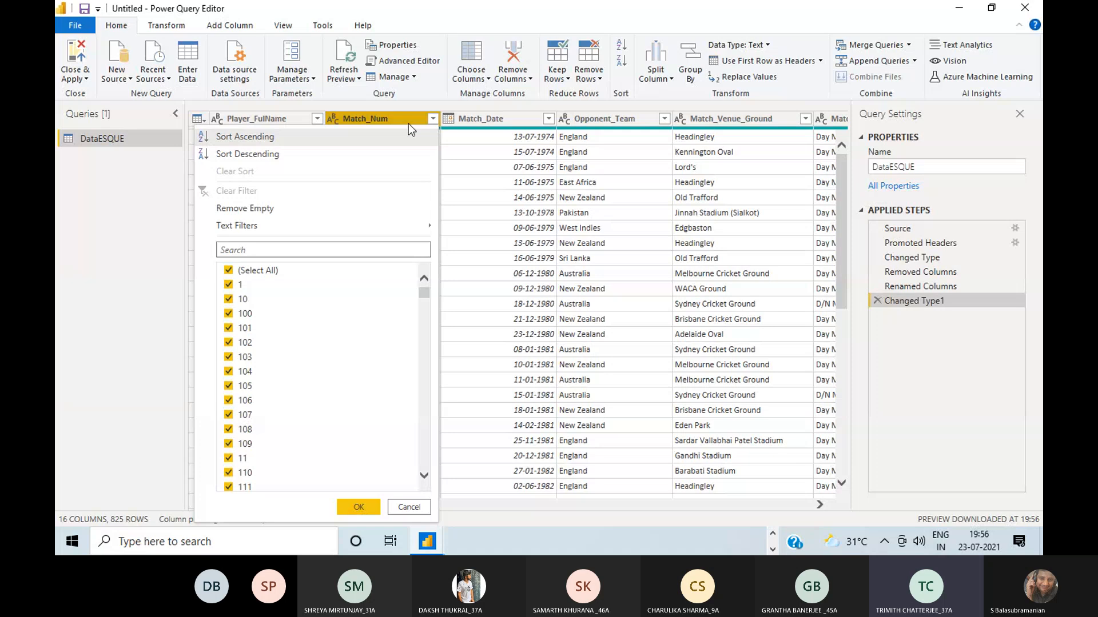
- Convert Match_Num to Decimal Number, then Whole Number, replacing the current type conversion each time
{"action": "left_click", "coordinate": [338, 113]}
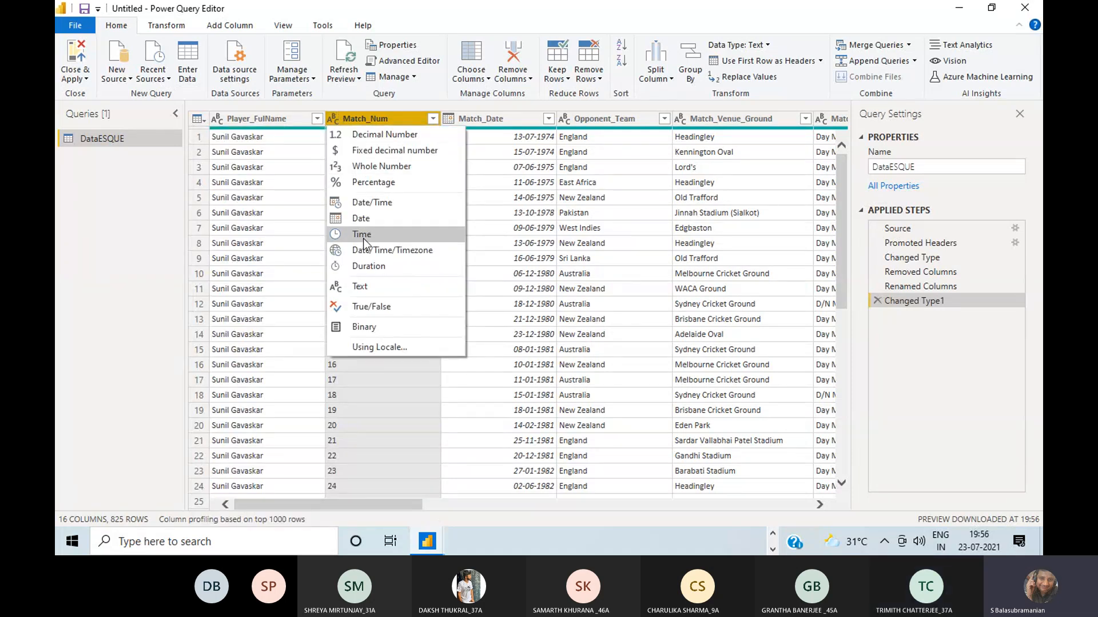
{"action": "left_click", "coordinate": [396, 135]}
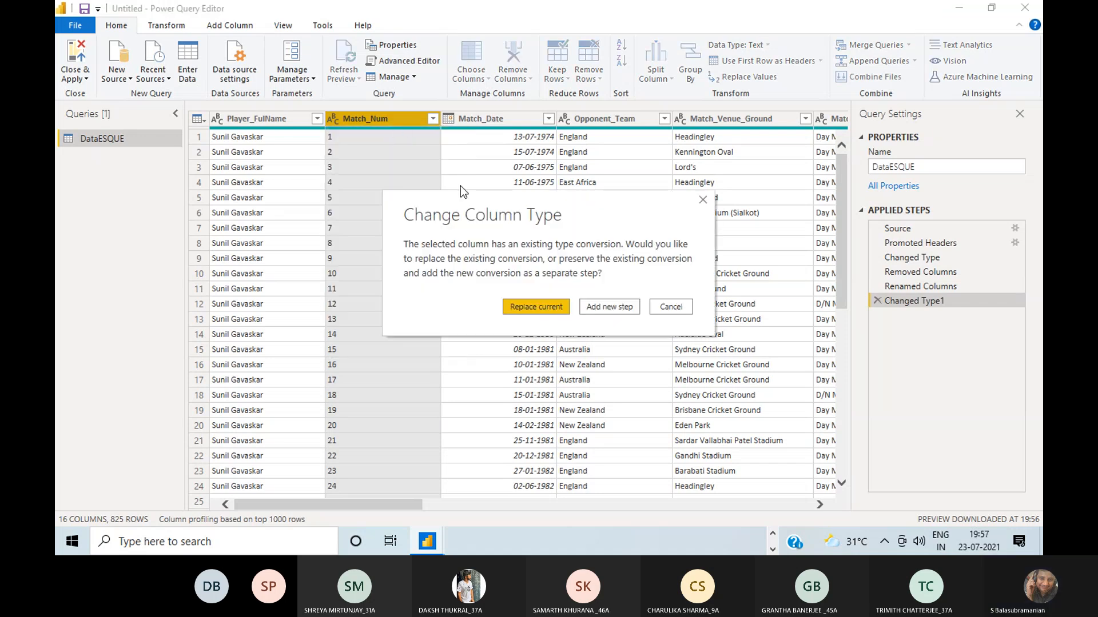
{"action": "left_click", "coordinate": [563, 306]}
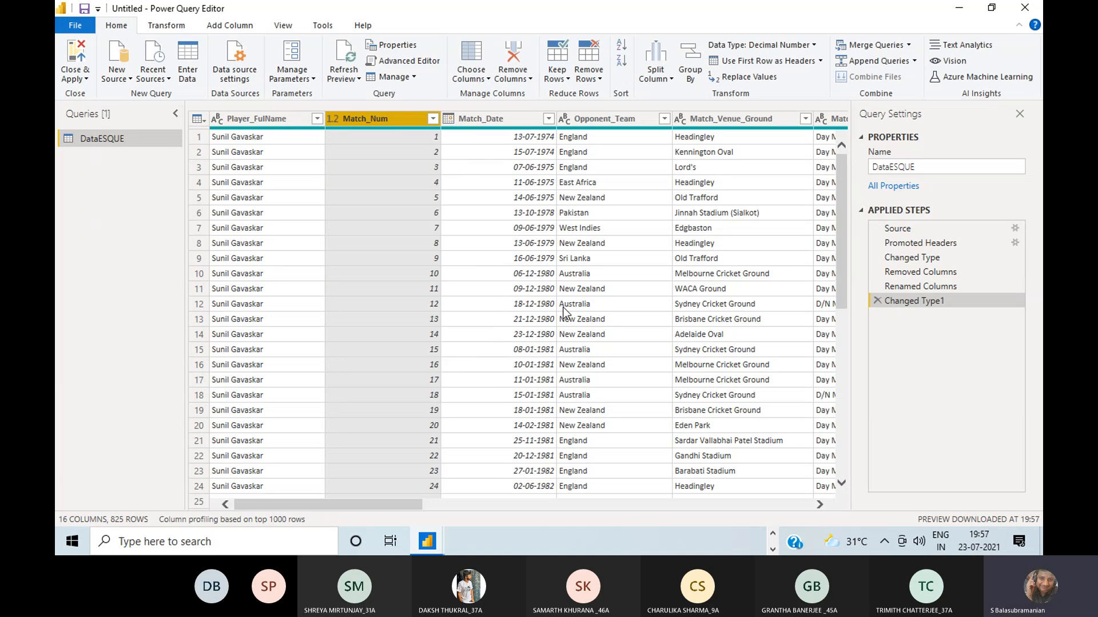
{"action": "left_click", "coordinate": [332, 119]}
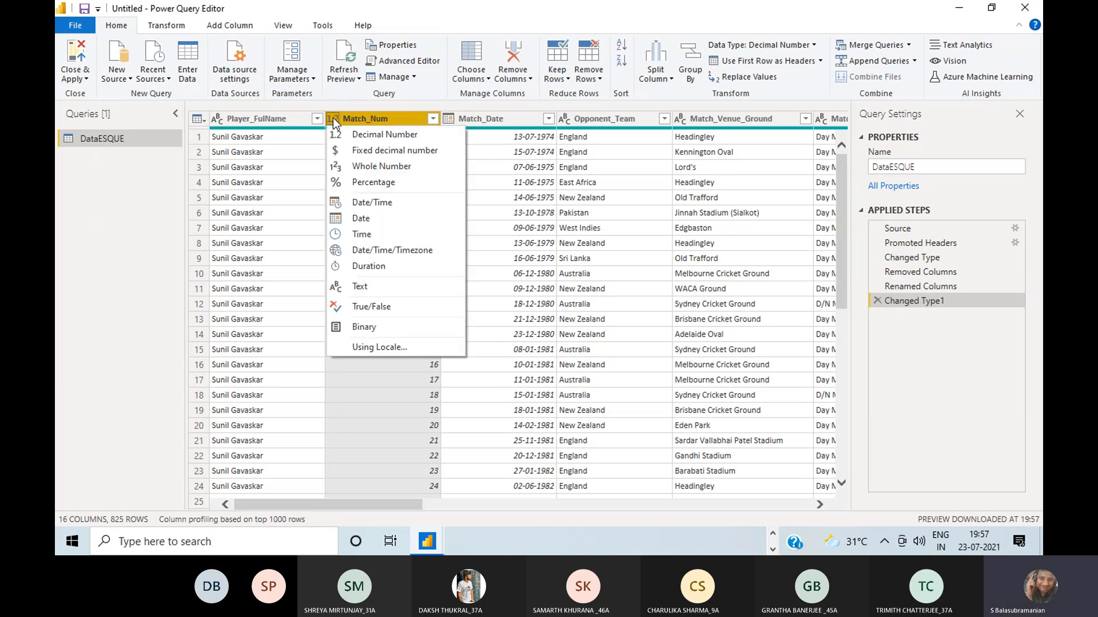
{"action": "left_click", "coordinate": [337, 170]}
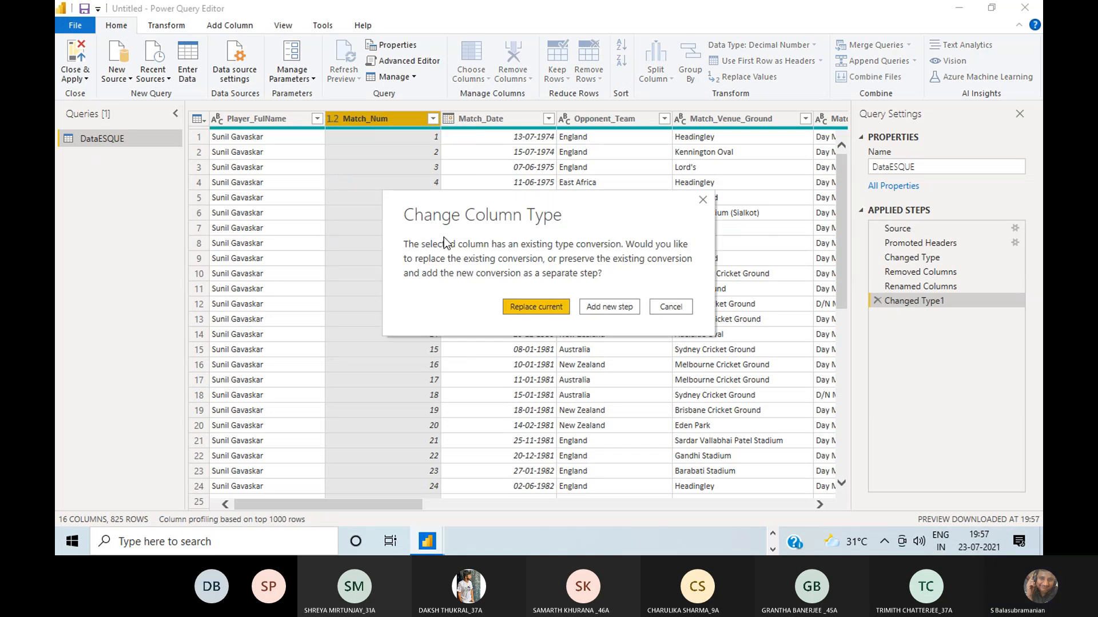
{"action": "left_click", "coordinate": [528, 311]}
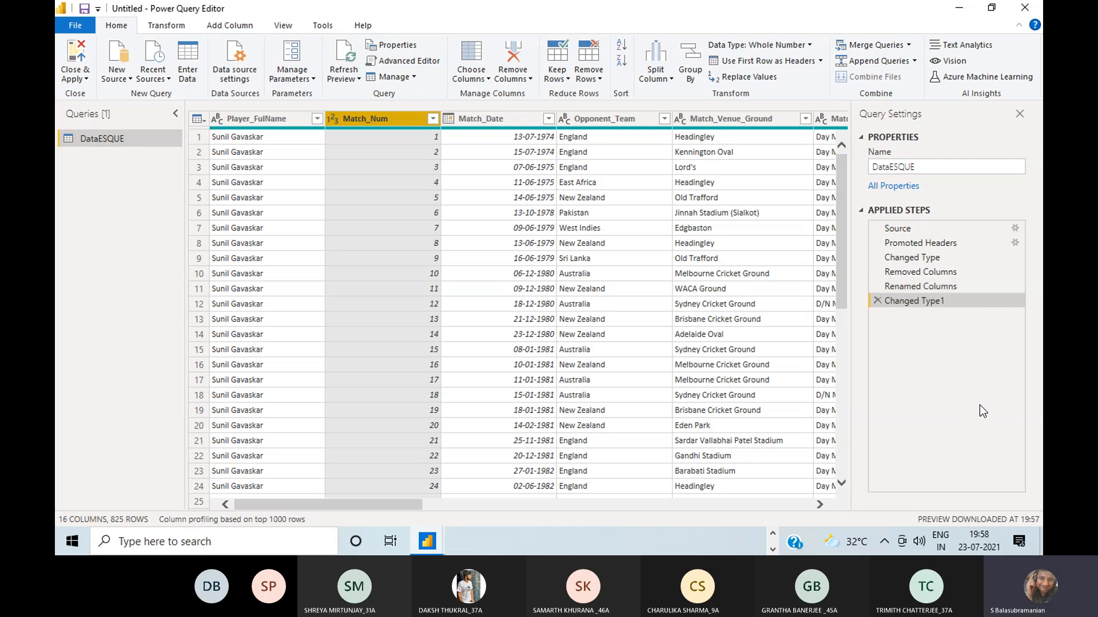
- Check the Changed Type1 step's options without changes, then scroll to the last columns through Result
{"action": "right_click", "coordinate": [914, 299]}
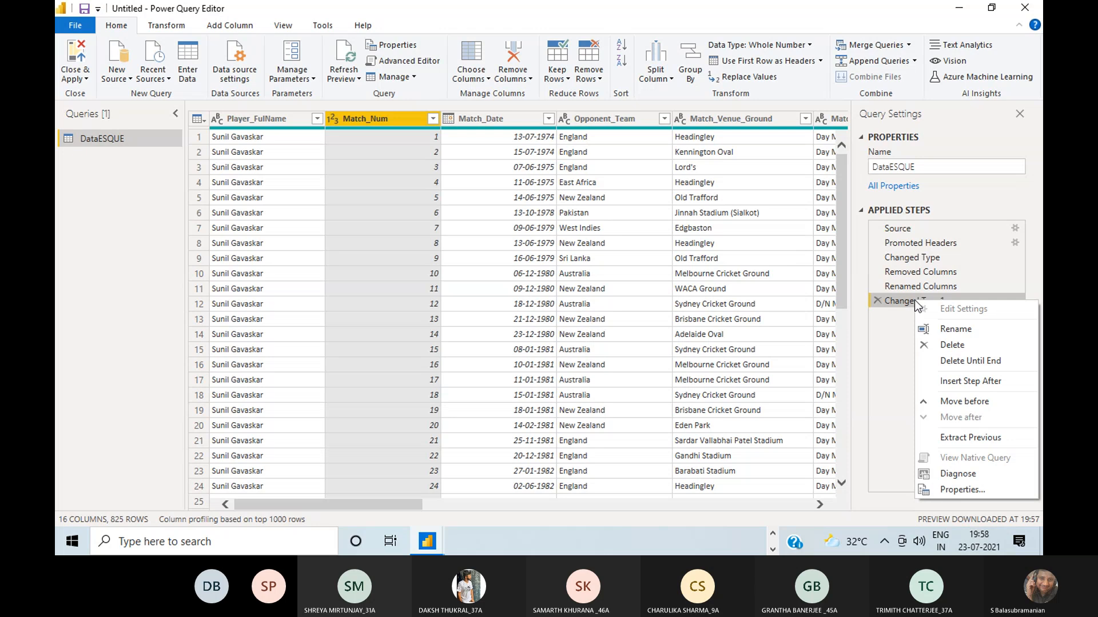
{"action": "left_click", "coordinate": [899, 333]}
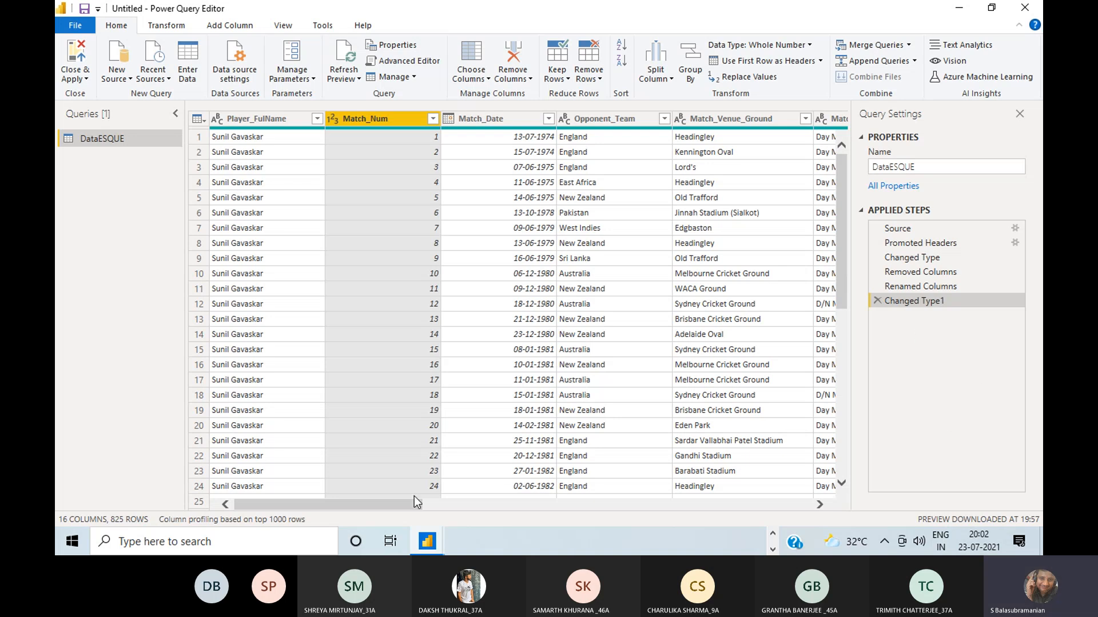
{"action": "left_click_drag", "start_coordinate": [409, 501], "coordinate": [829, 506]}
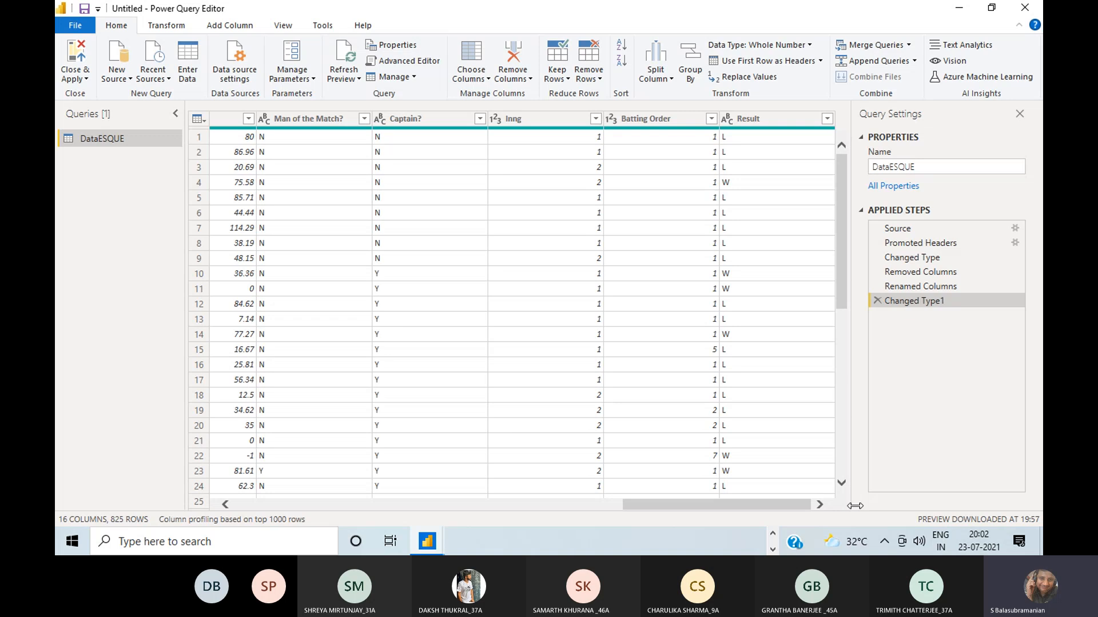
- Scroll back to the Match_Runs area and select Match_SR to check its decimal-number type
{"action": "left_click_drag", "start_coordinate": [775, 505], "coordinate": [640, 503]}
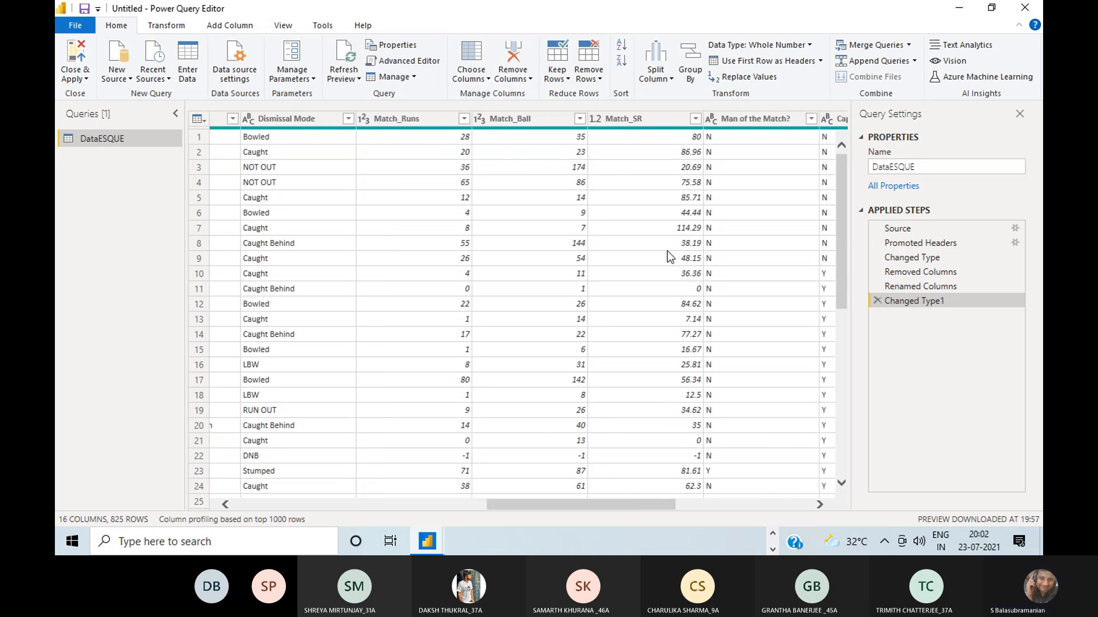
{"action": "left_click", "coordinate": [648, 116]}
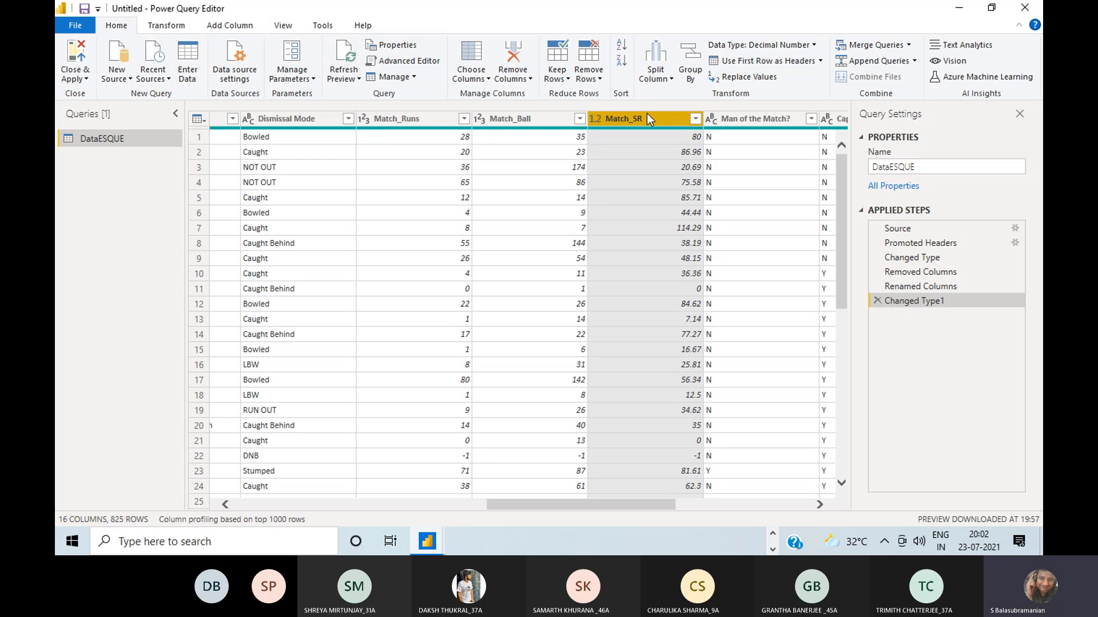
- Preview the first Match_Runs value, then the first Match_Ball value (35), confirming Whole Number type
{"action": "left_click", "coordinate": [435, 137]}
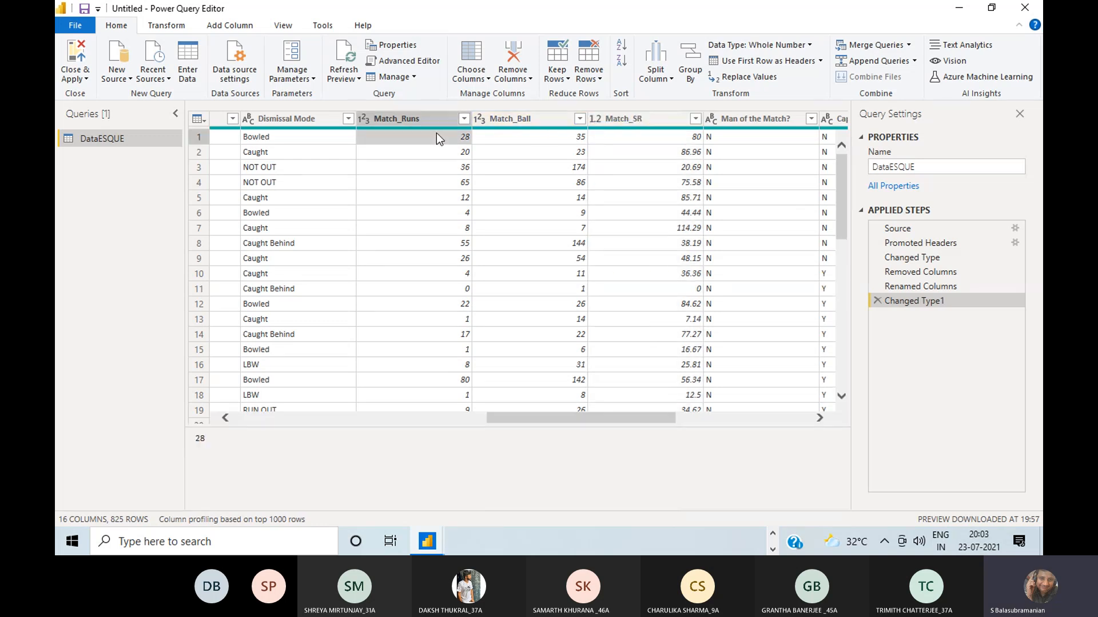
{"action": "left_click", "coordinate": [560, 140]}
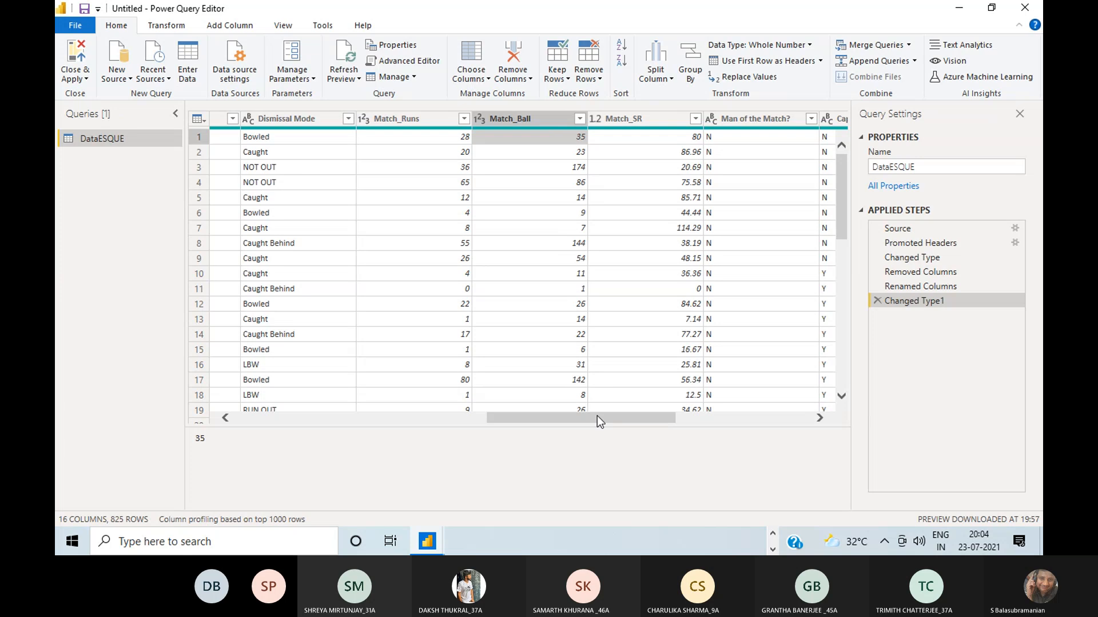
- Scroll the grid back left to show Player_FullName through Match_Venue_Ground, then switch windows
{"action": "left_click_drag", "start_coordinate": [597, 421], "coordinate": [343, 420]}
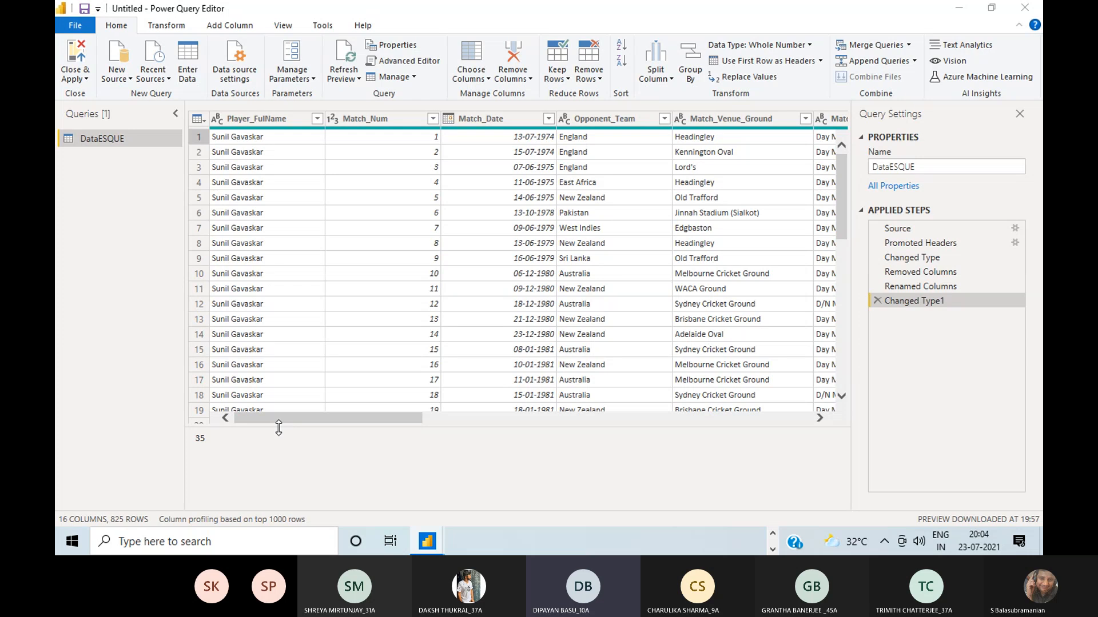
{"action": "key", "text": "alt+Tab"}
{"action": "key", "text": "alt+Tab"}
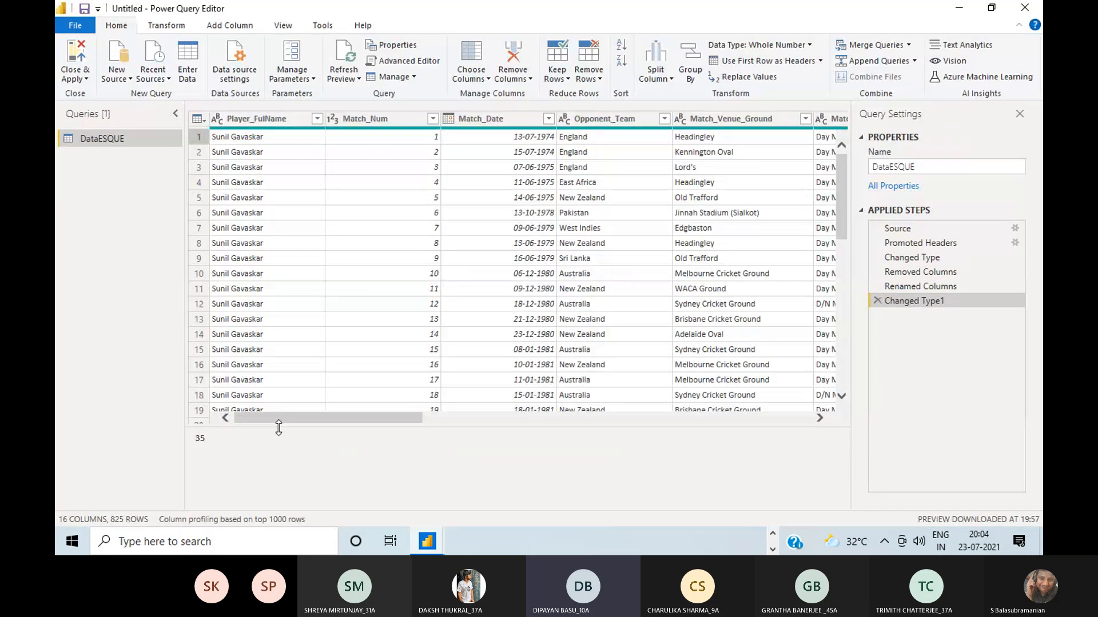
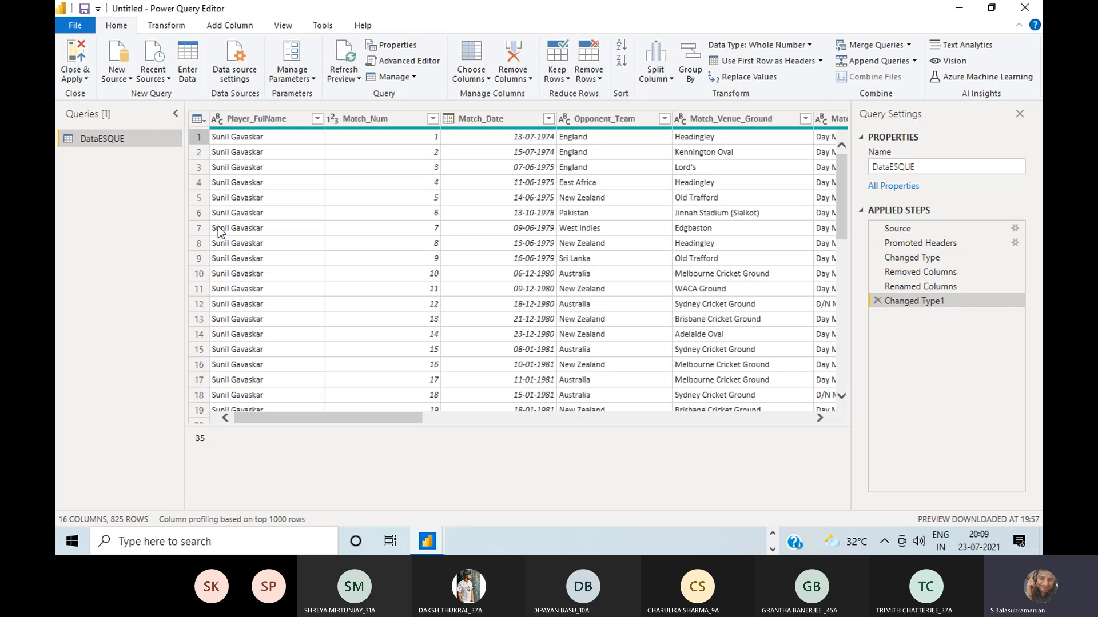
- Apply the Power Query edits so the DataESQUE table loads into the report
{"action": "left_click", "coordinate": [74, 49]}
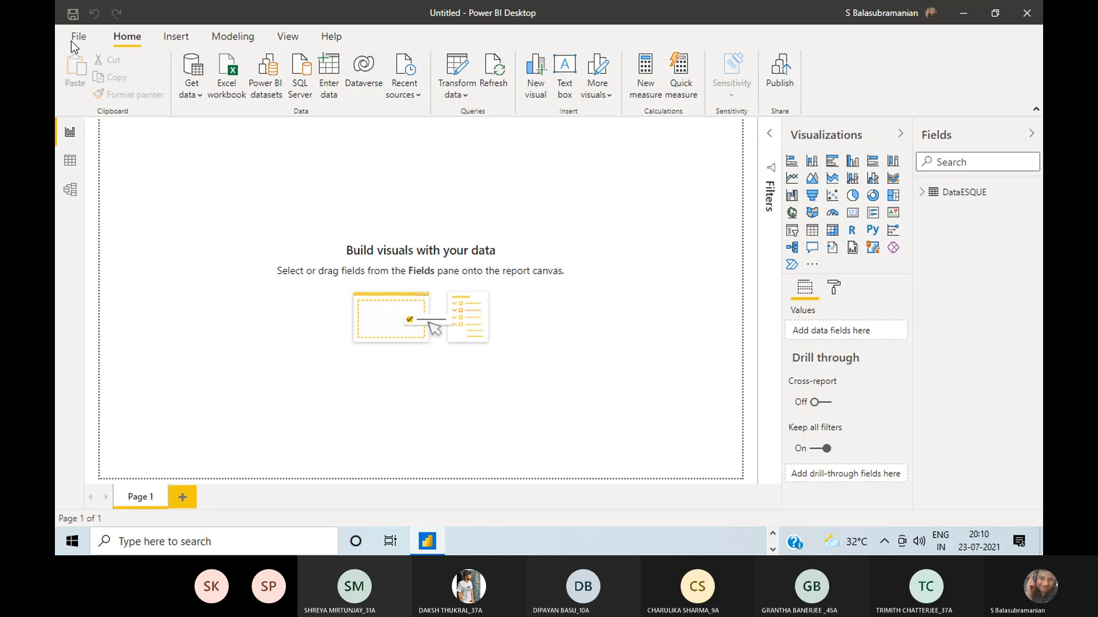
- Switch to Data view to browse the DataESQUE table's 825 match rows
{"action": "left_click", "coordinate": [71, 163]}
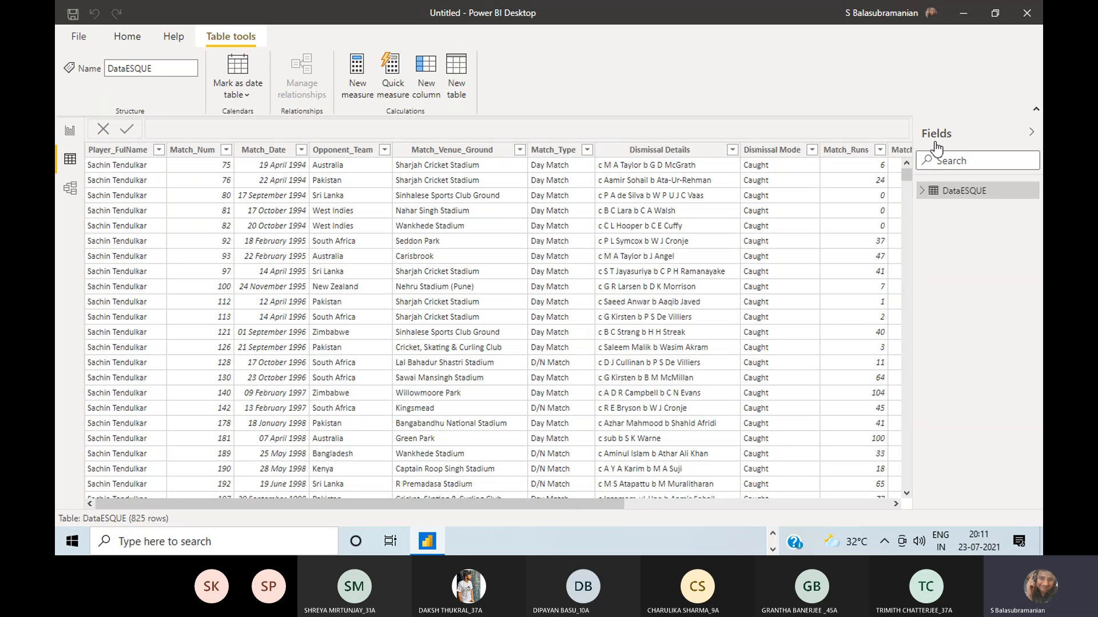
- Toggle the Fields pane and expand DataESQUE to list its columns from Batting Order through Result
{"action": "left_click", "coordinate": [1036, 138]}
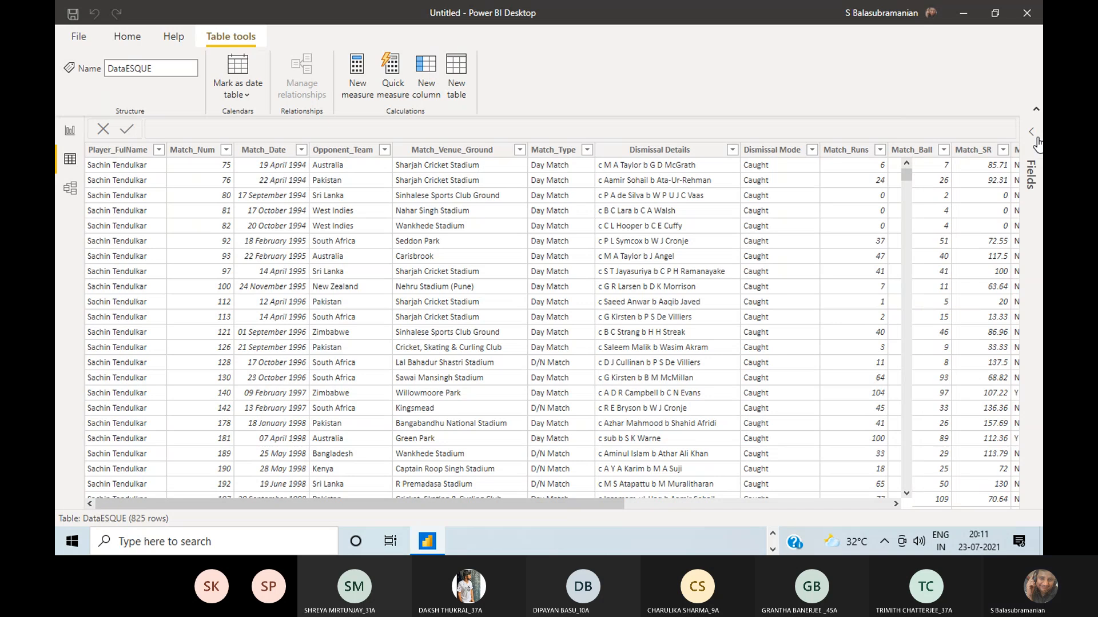
{"action": "left_click", "coordinate": [1032, 132]}
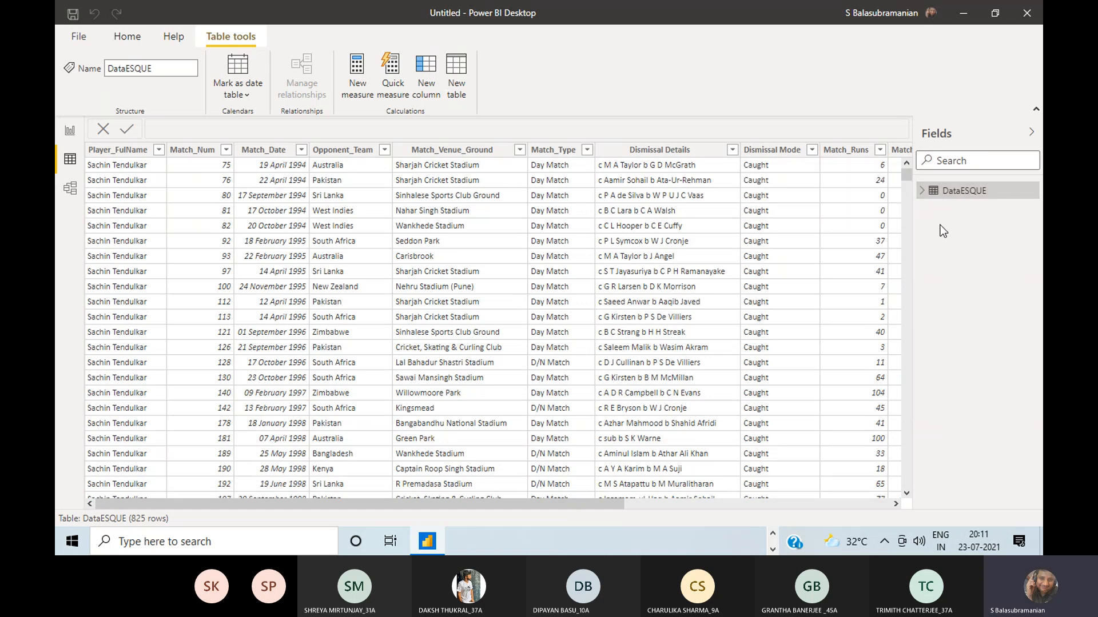
{"action": "left_click", "coordinate": [924, 197]}
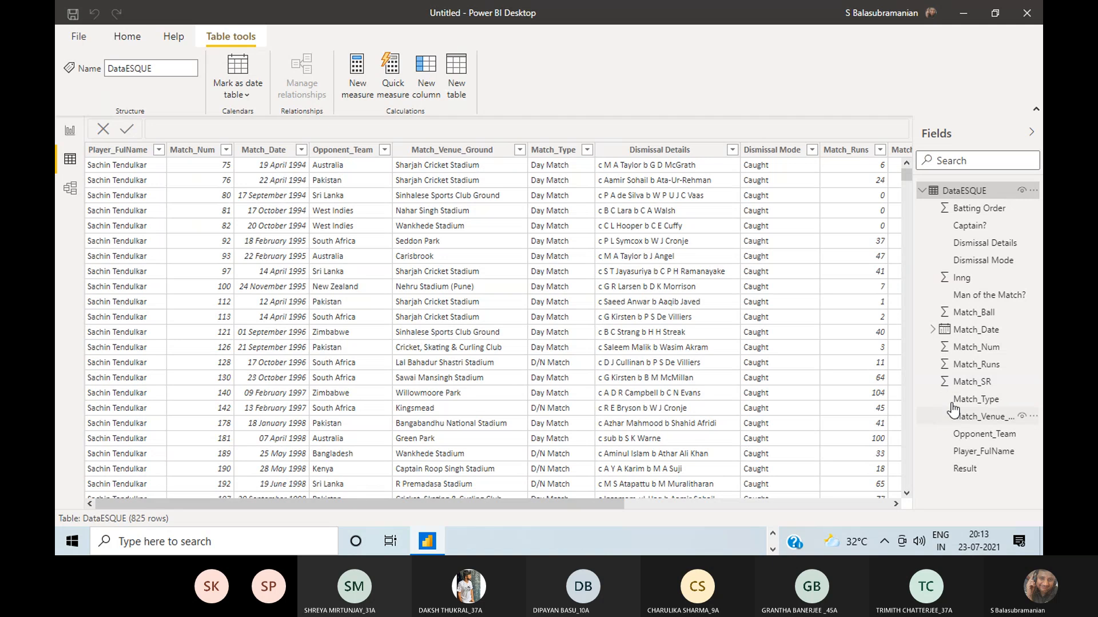
- Check the DataESQUE table's options menu, then view it as a card in Model view
{"action": "left_click", "coordinate": [1033, 192]}
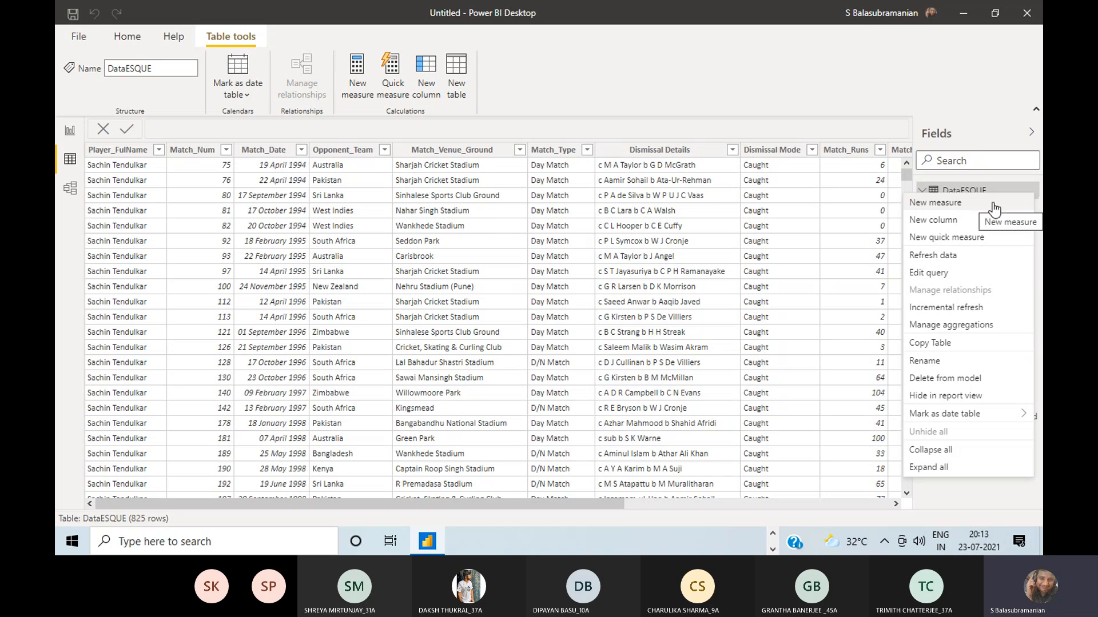
{"action": "left_click", "coordinate": [923, 97]}
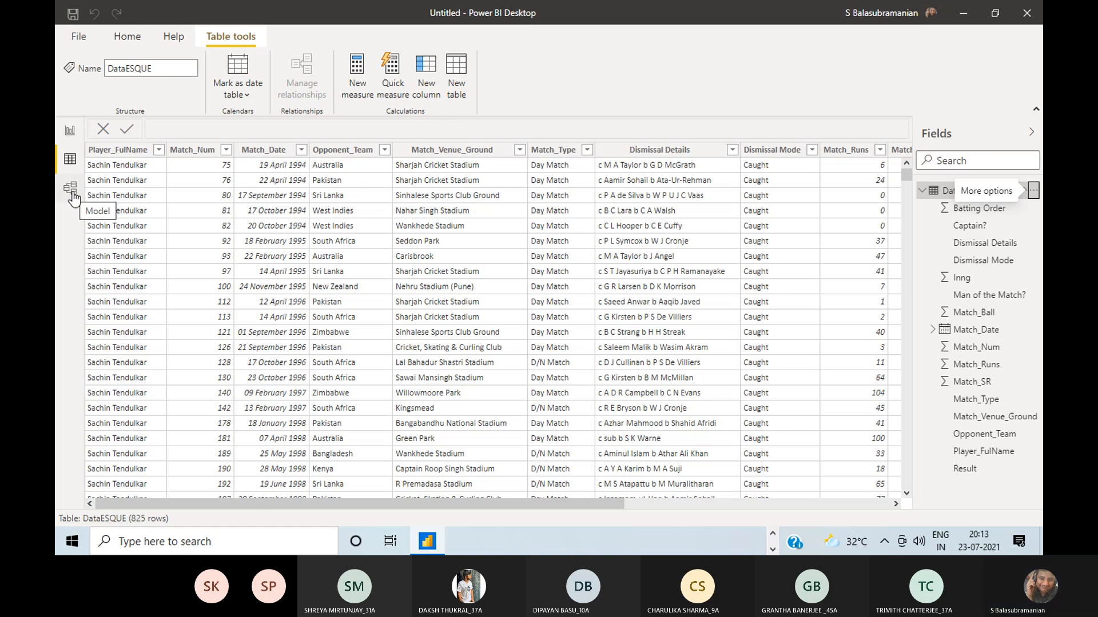
{"action": "left_click", "coordinate": [71, 190]}
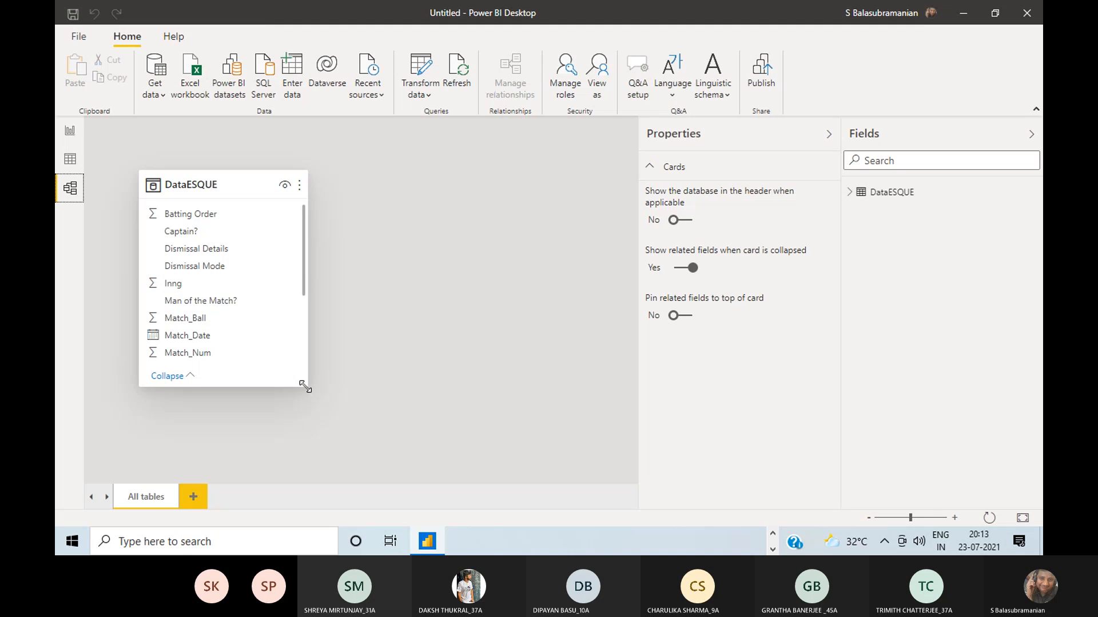
- Resize the DataESQUE card to show more fields, then go back to the blank report page
{"action": "left_click_drag", "start_coordinate": [306, 387], "coordinate": [379, 455]}
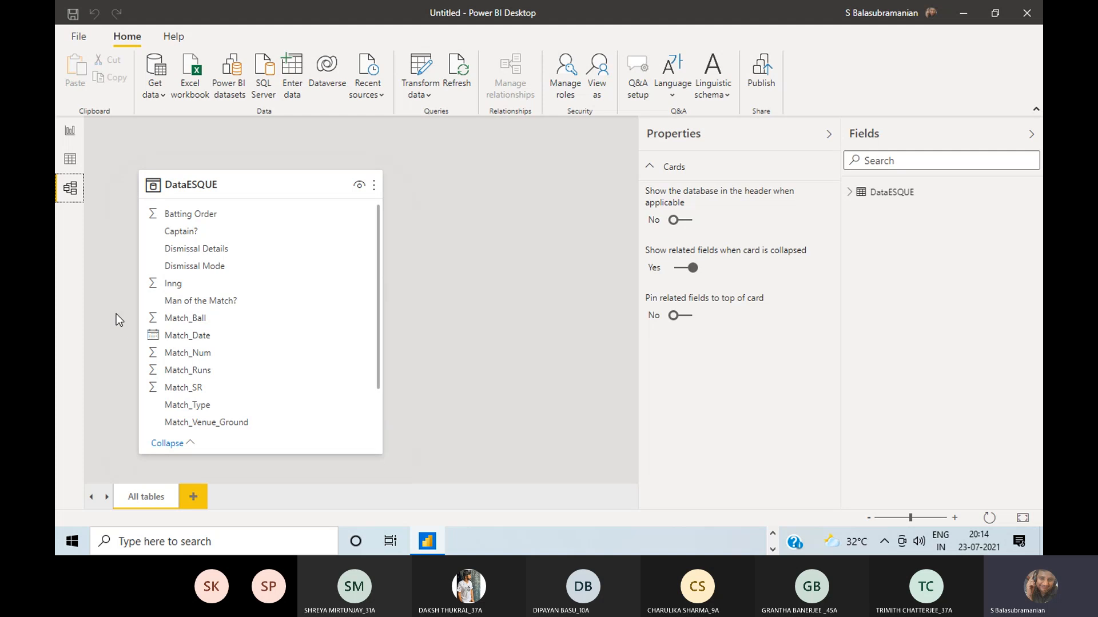
{"action": "left_click", "coordinate": [71, 134]}
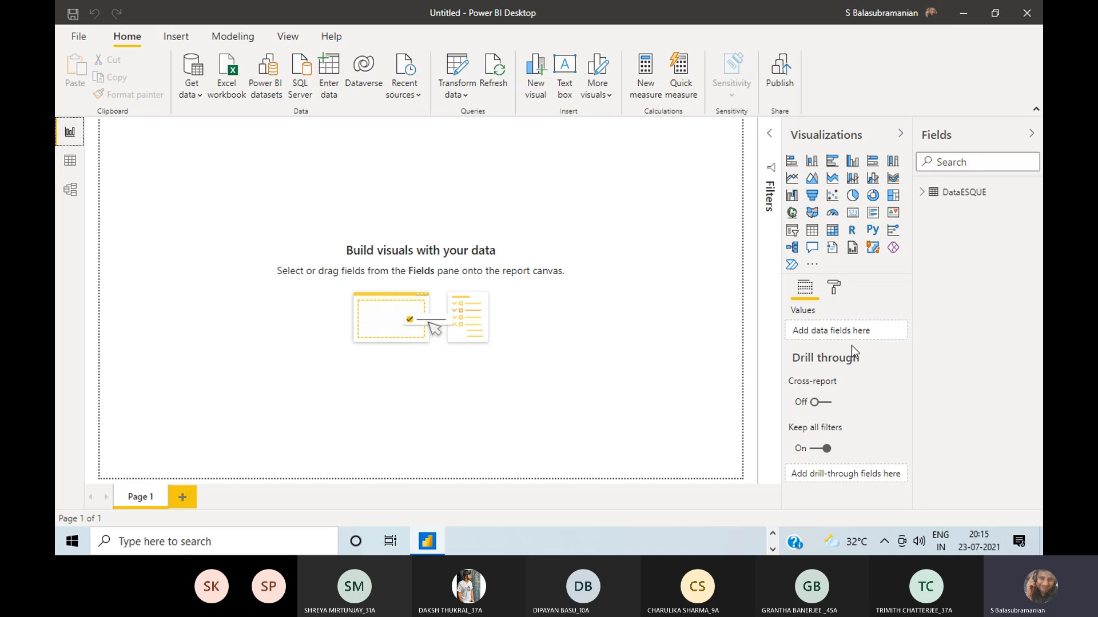
- Restore the Filters pane beside the canvas and expand DataESQUE's fields in the Fields pane
{"action": "left_click", "coordinate": [772, 170]}
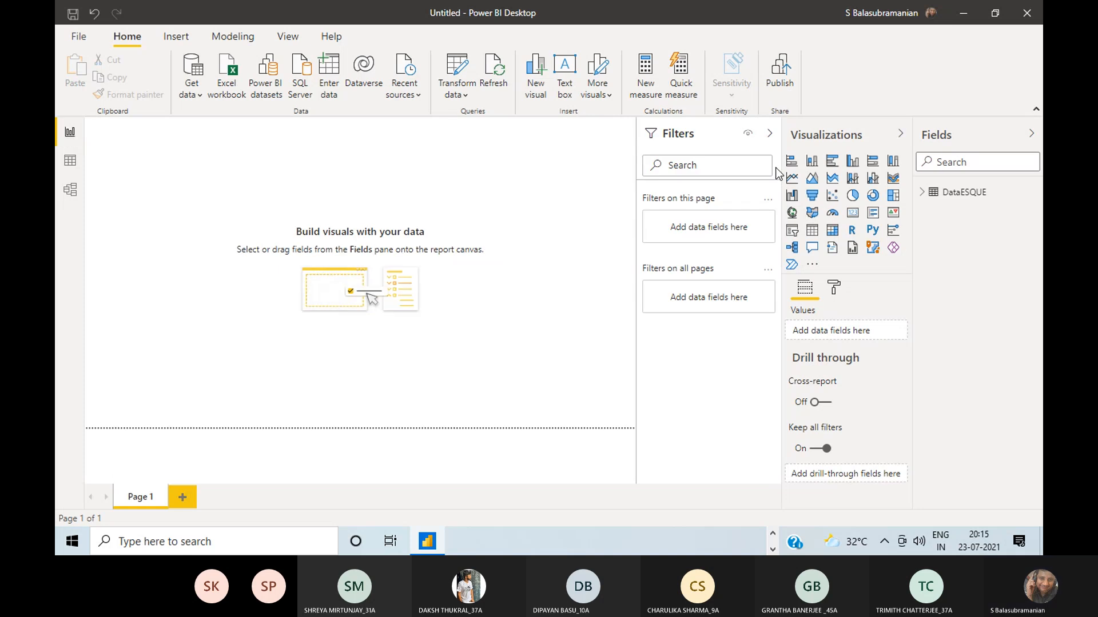
{"action": "left_click", "coordinate": [665, 138]}
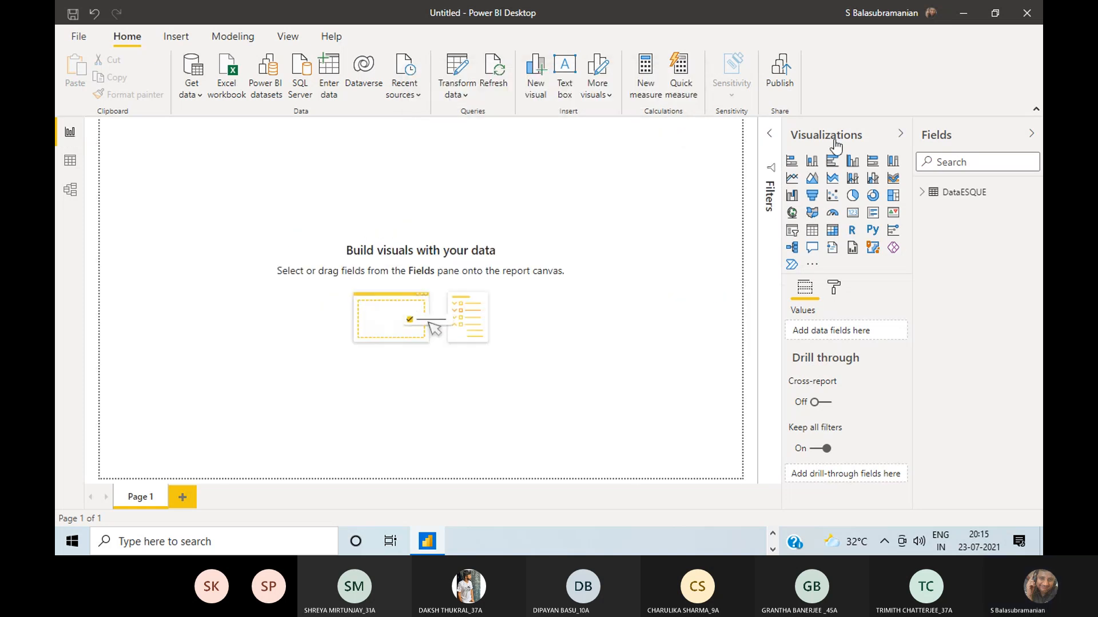
{"action": "left_click", "coordinate": [769, 135]}
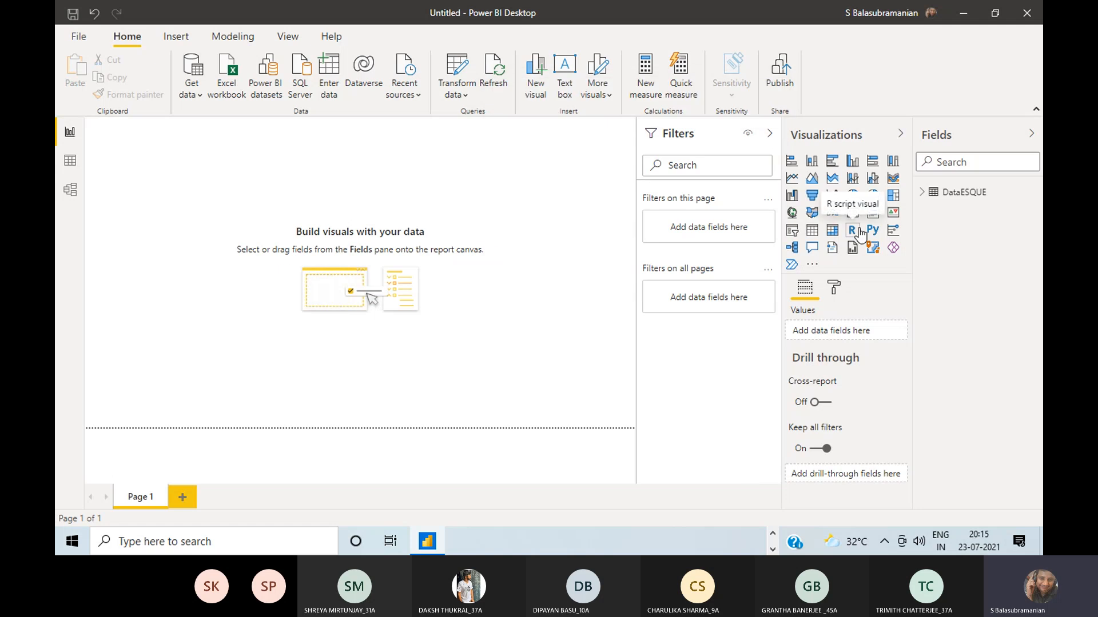
{"action": "left_click", "coordinate": [922, 192]}
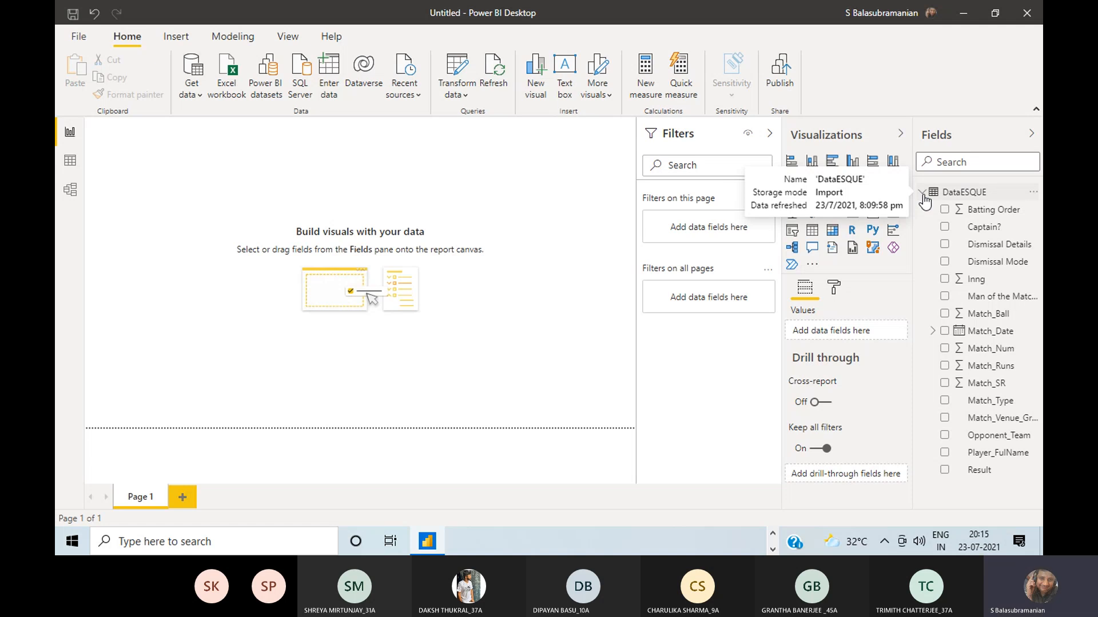
{"action": "left_click", "coordinate": [550, 294]}
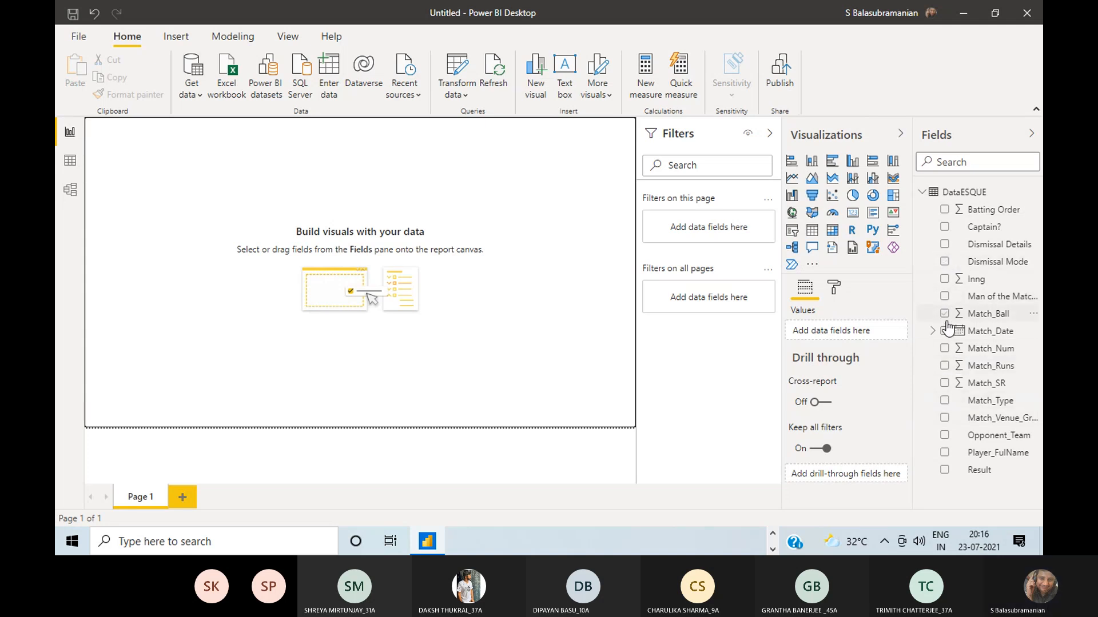
- Build an enlarged table of Player_FullName, Match_Runs and Opponent_Team, totalling 33661 runs
{"action": "left_click", "coordinate": [944, 453]}
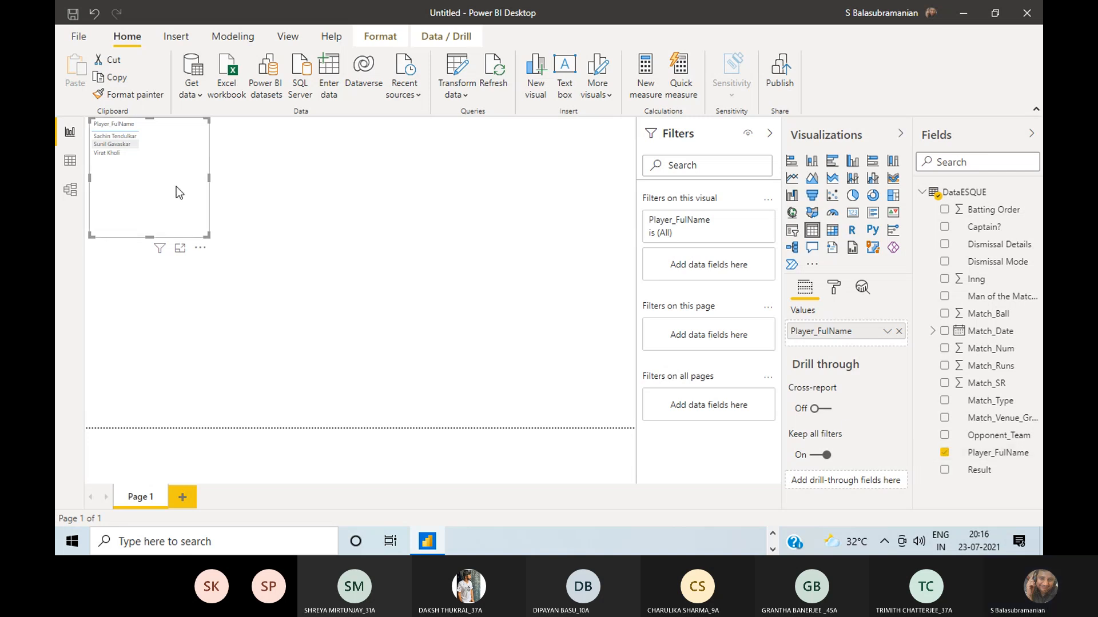
{"action": "left_click_drag", "start_coordinate": [206, 234], "coordinate": [370, 366]}
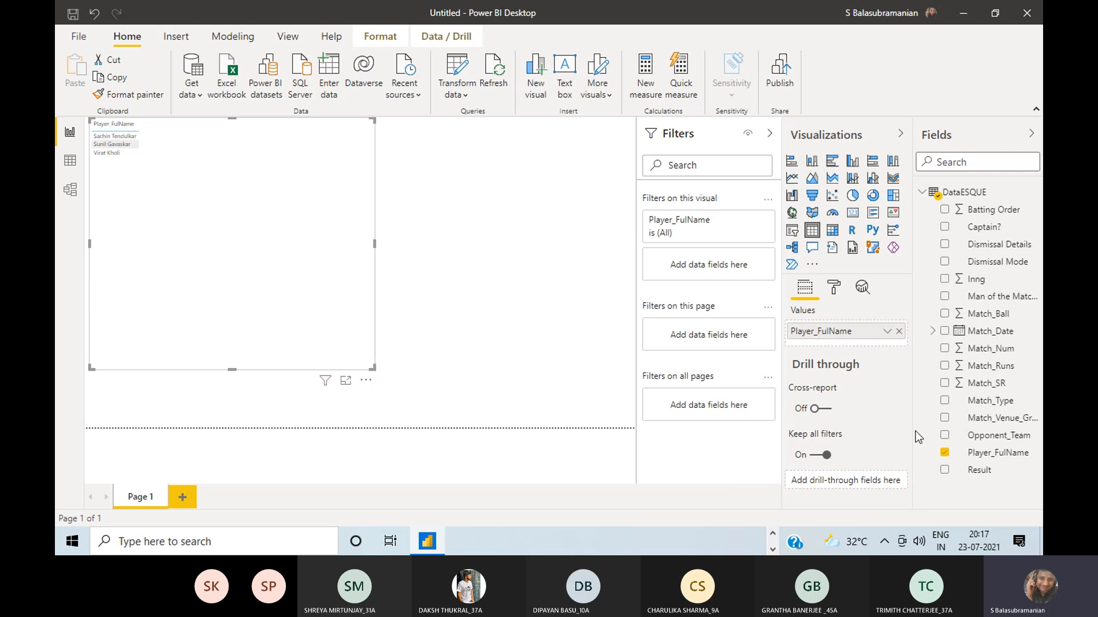
{"action": "left_click", "coordinate": [944, 367]}
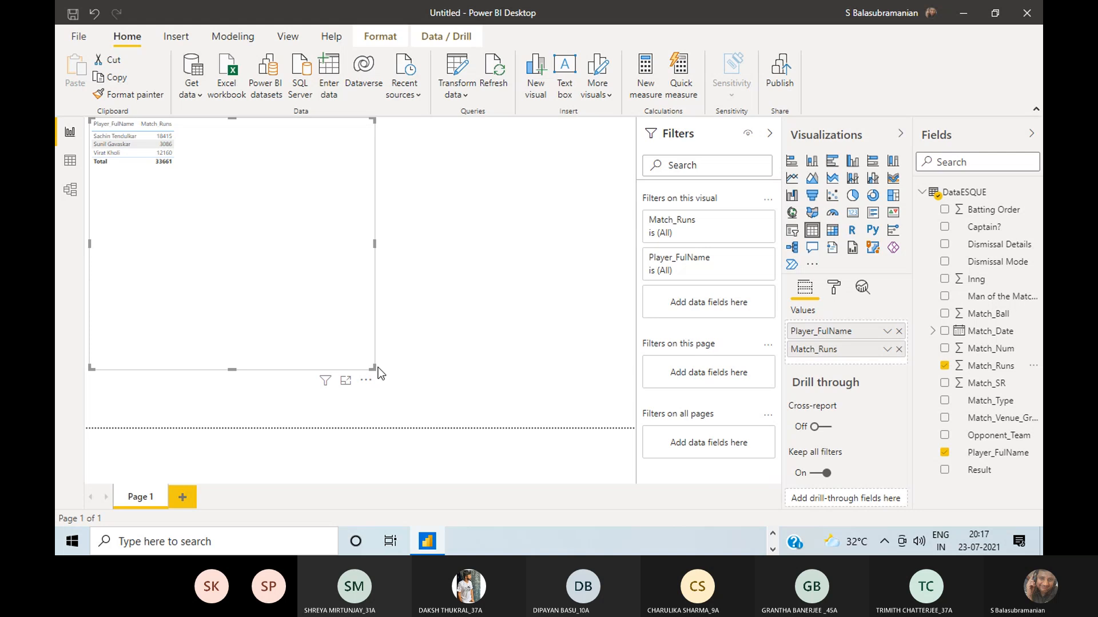
{"action": "left_click_drag", "start_coordinate": [377, 368], "coordinate": [477, 407]}
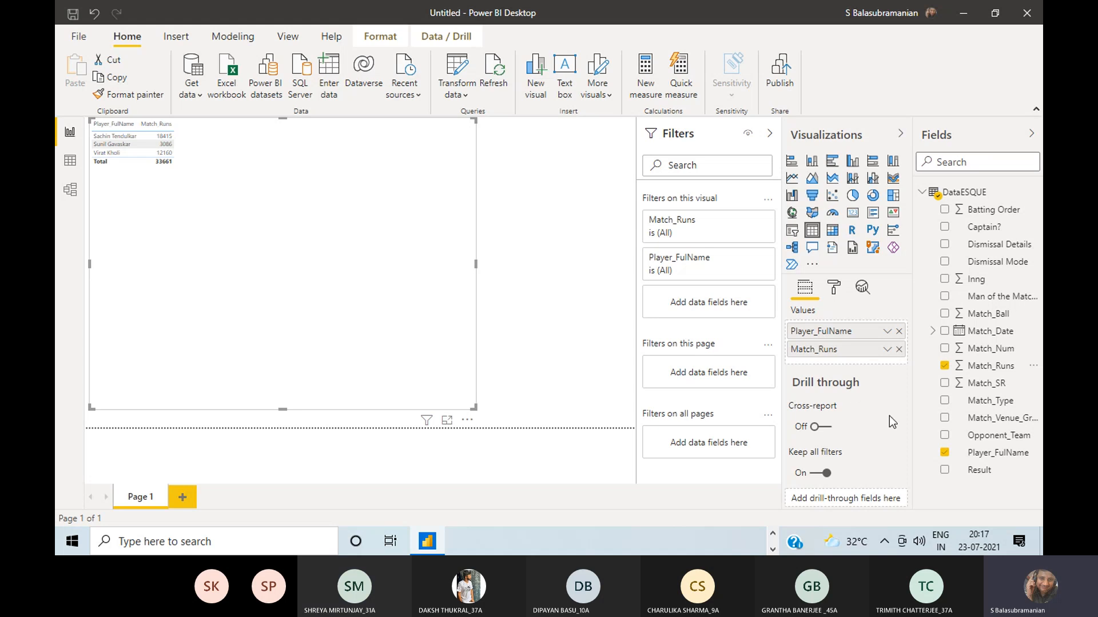
{"action": "left_click", "coordinate": [945, 436]}
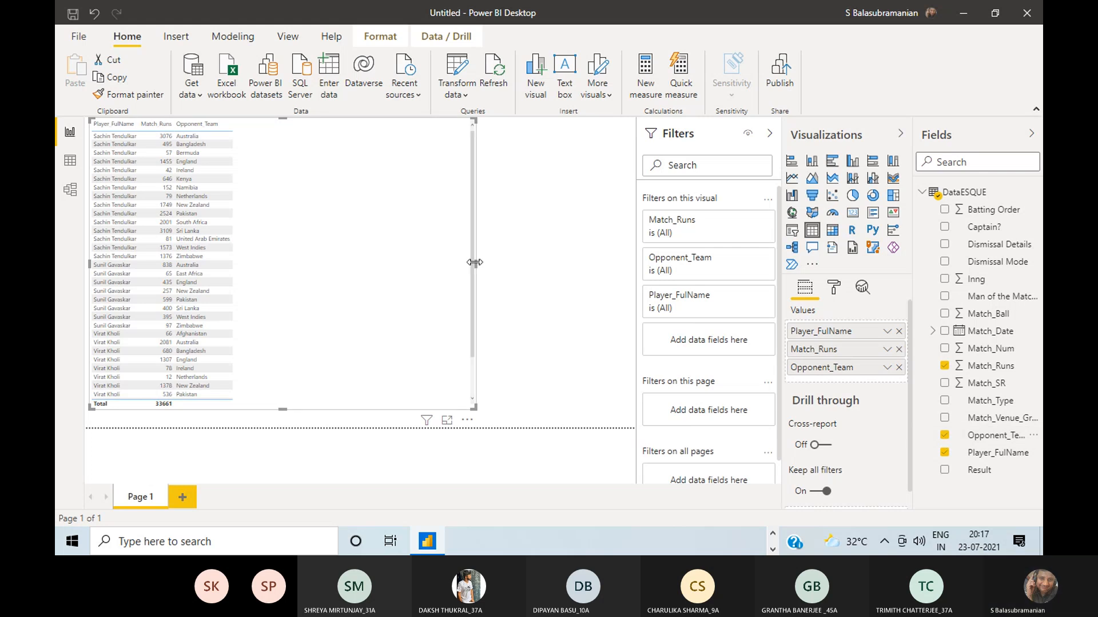
- Resize the table visual and convert it to a stacked column chart of Match_Runs per player
{"action": "left_click_drag", "start_coordinate": [475, 264], "coordinate": [603, 264]}
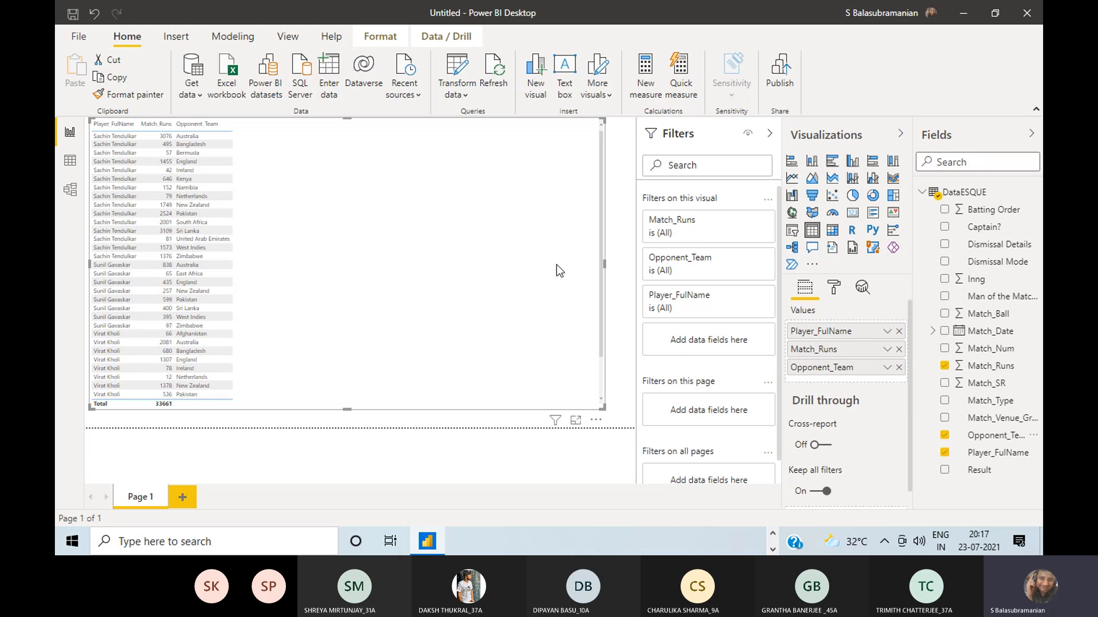
{"action": "left_click_drag", "start_coordinate": [607, 272], "coordinate": [335, 238]}
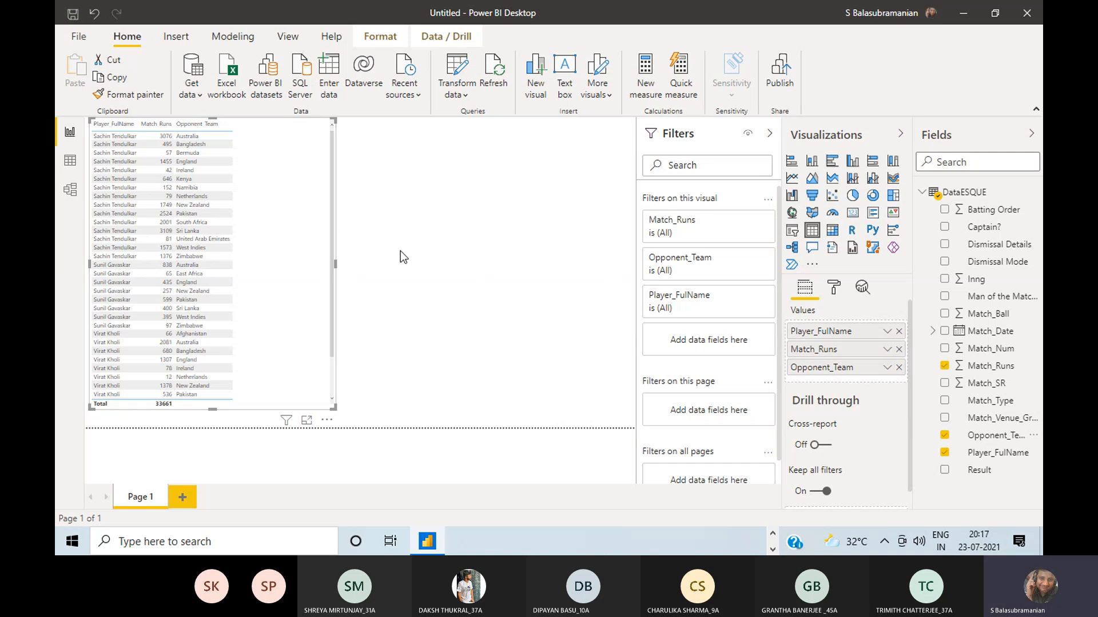
{"action": "left_click", "coordinate": [812, 162]}
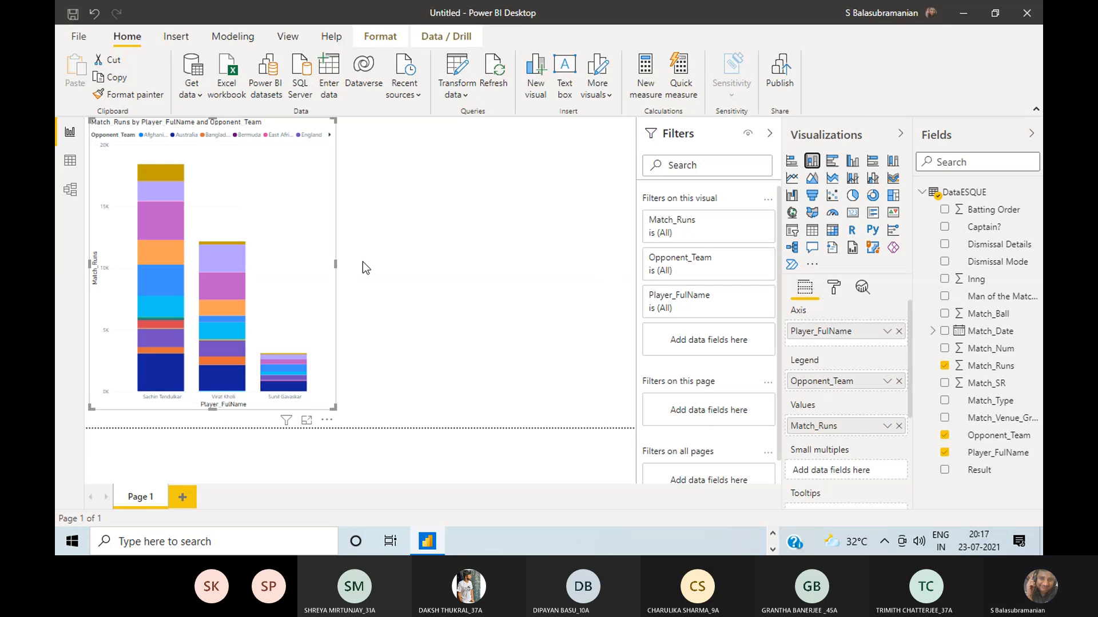
{"action": "left_click_drag", "start_coordinate": [336, 262], "coordinate": [536, 273]}
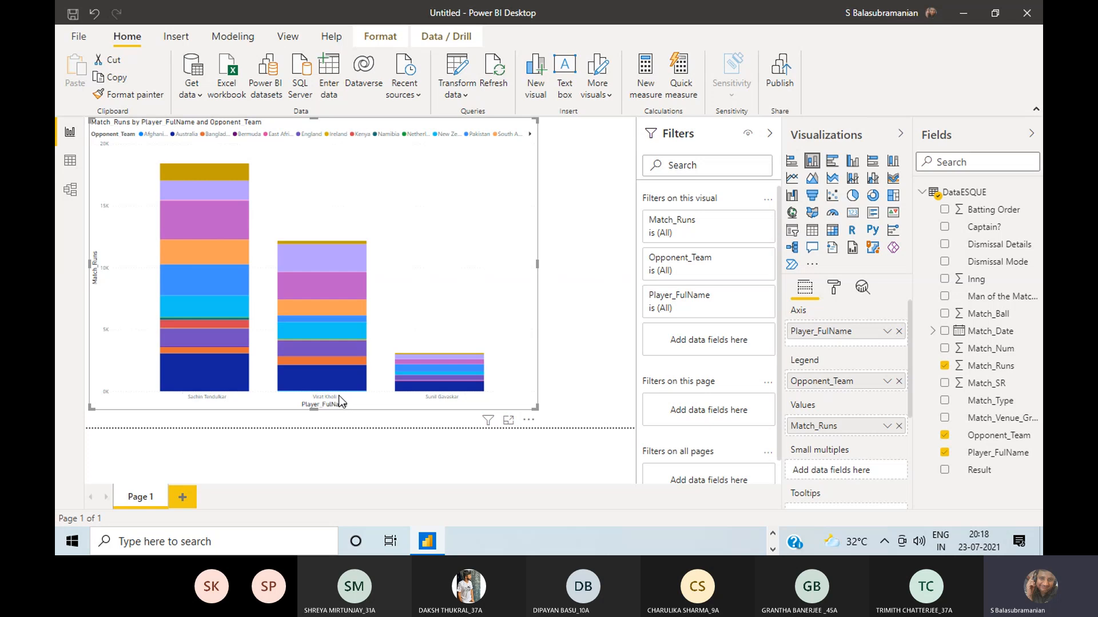
{"action": "left_click", "coordinate": [434, 395]}
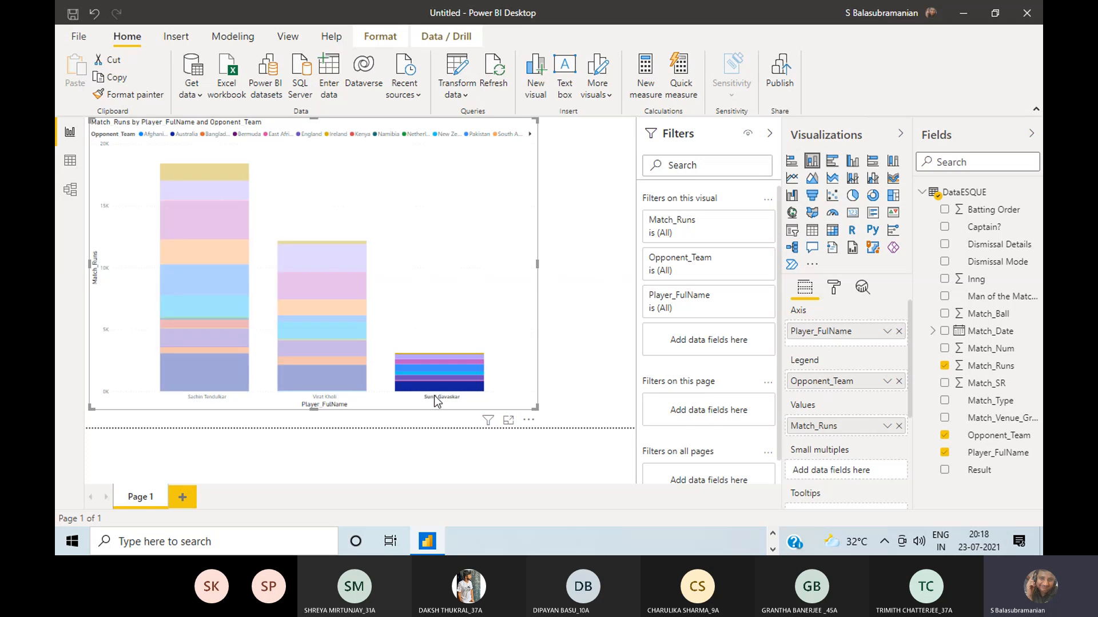
{"action": "left_click", "coordinate": [178, 158]}
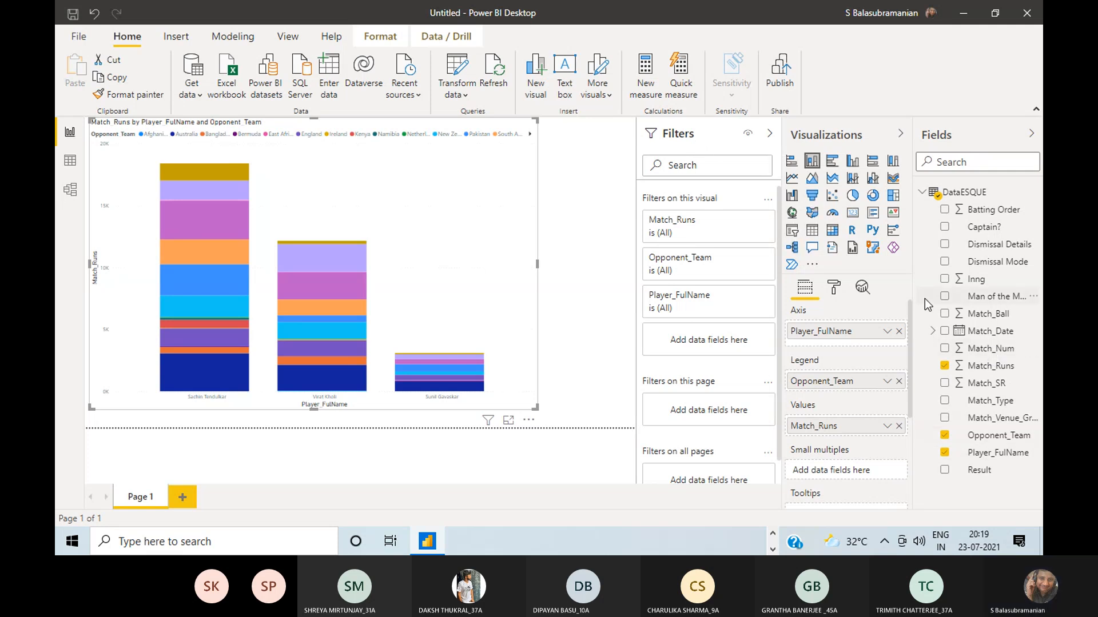
- Look over the chart's formatting options, then change the visual into a Match_Runs map
{"action": "left_click", "coordinate": [834, 288]}
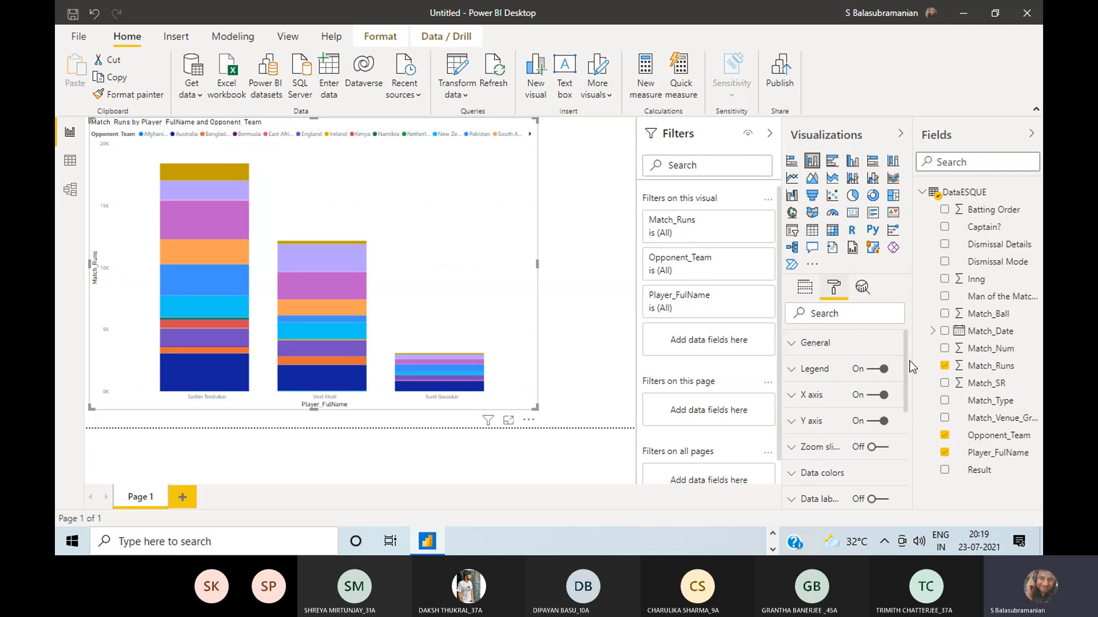
{"action": "left_click", "coordinate": [813, 290]}
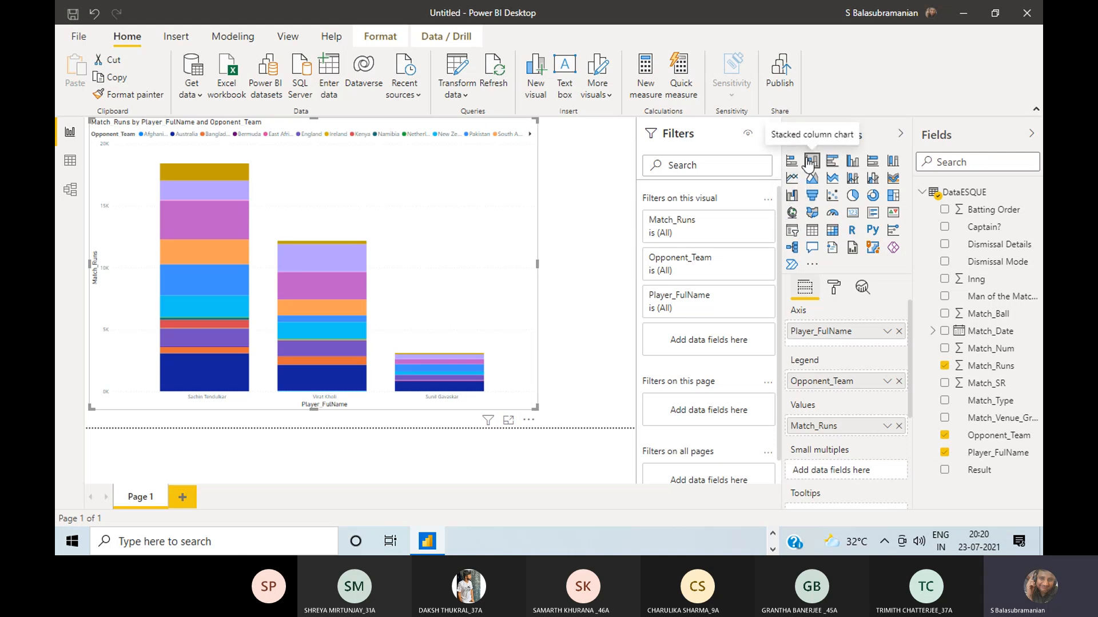
{"action": "left_click", "coordinate": [792, 219]}
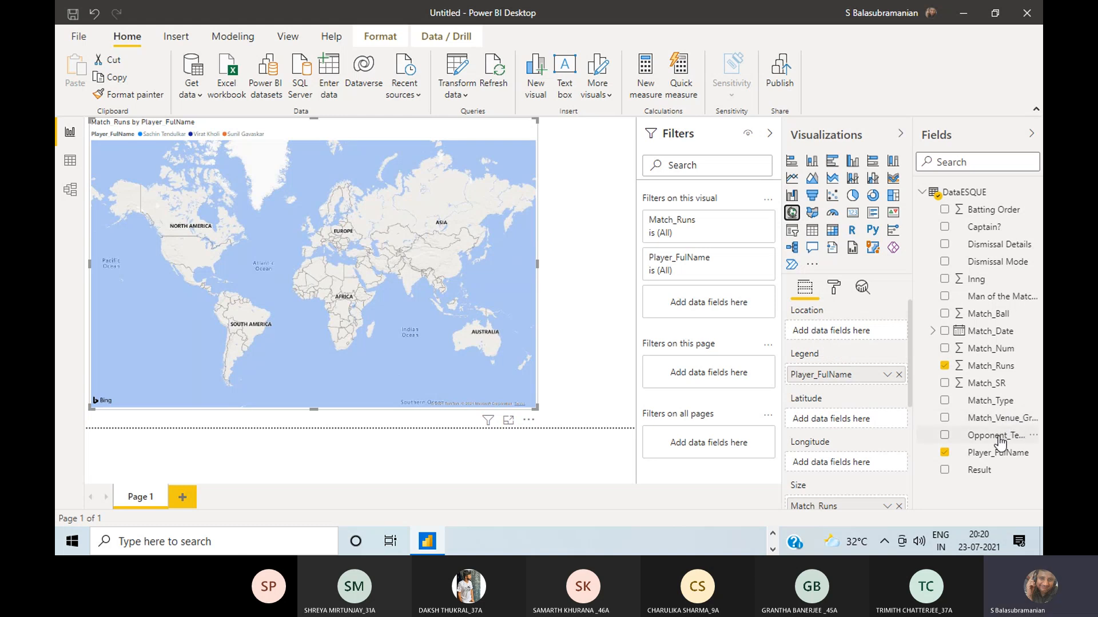
- Use Opponent_Team as the map's Location and enlarge the map across the page
{"action": "left_click_drag", "start_coordinate": [1002, 441], "coordinate": [861, 337]}
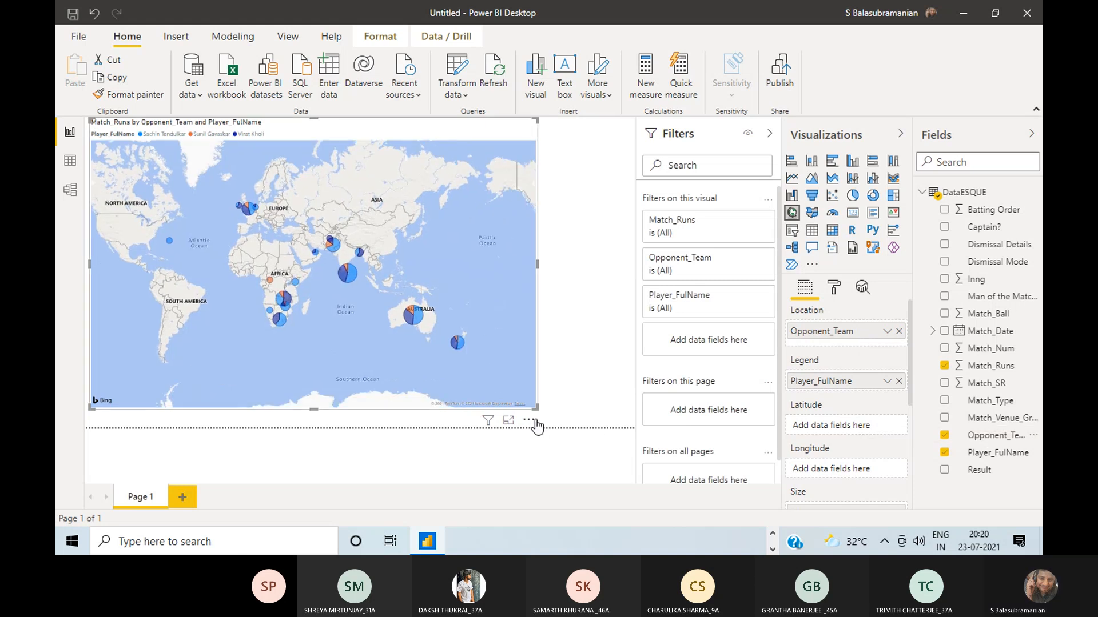
{"action": "left_click_drag", "start_coordinate": [604, 462], "coordinate": [614, 468]}
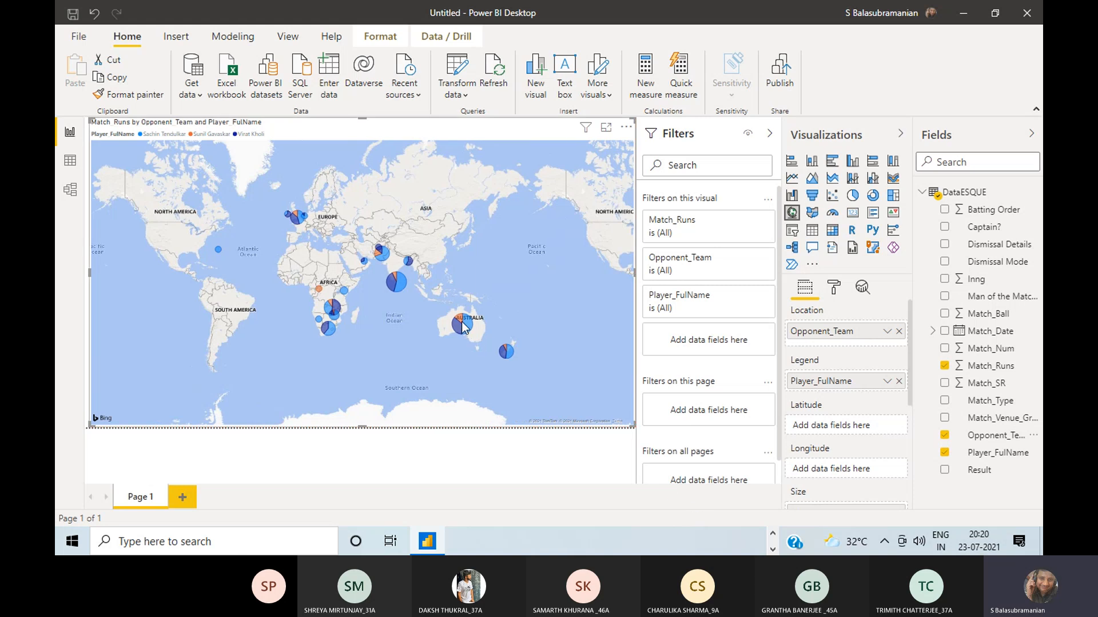
{"action": "mouse_move", "coordinate": [462, 322]}
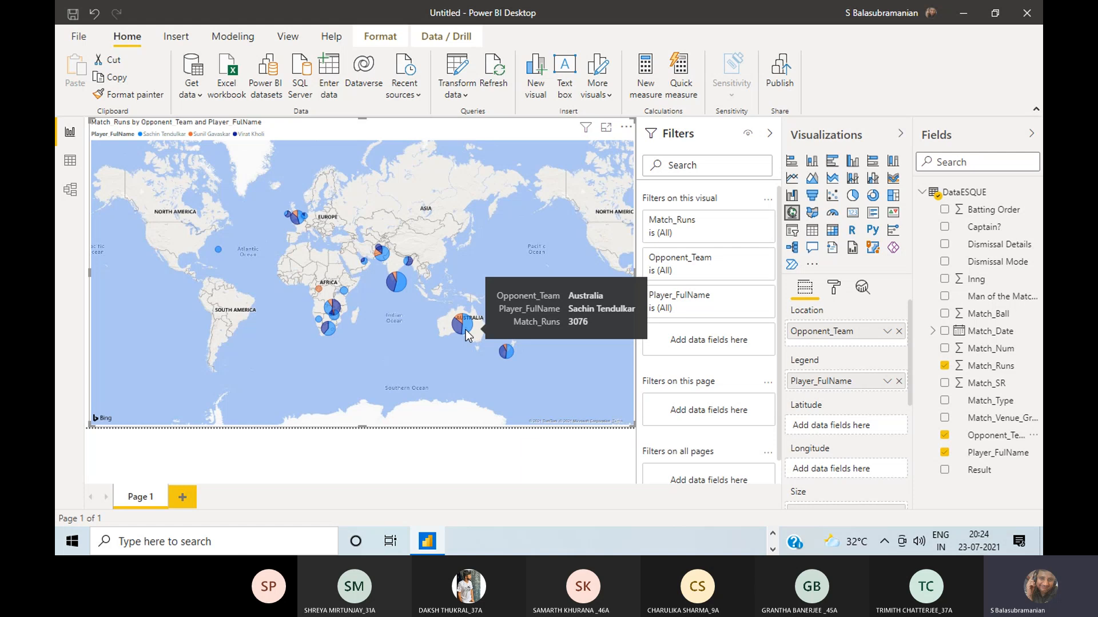
{"action": "left_click", "coordinate": [465, 331]}
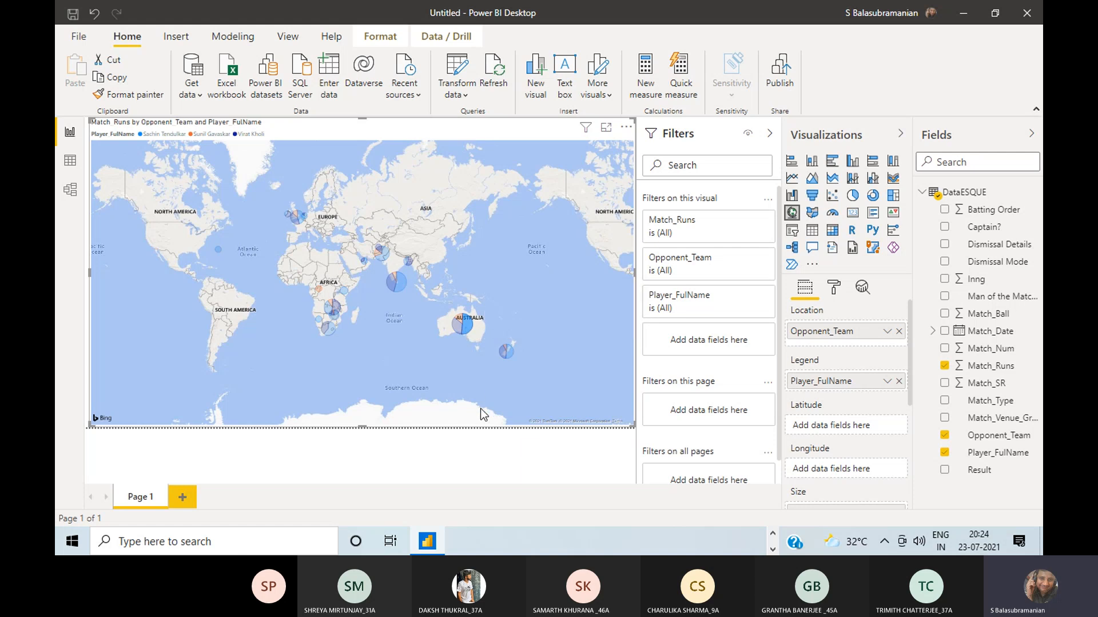
{"action": "left_click", "coordinate": [483, 446]}
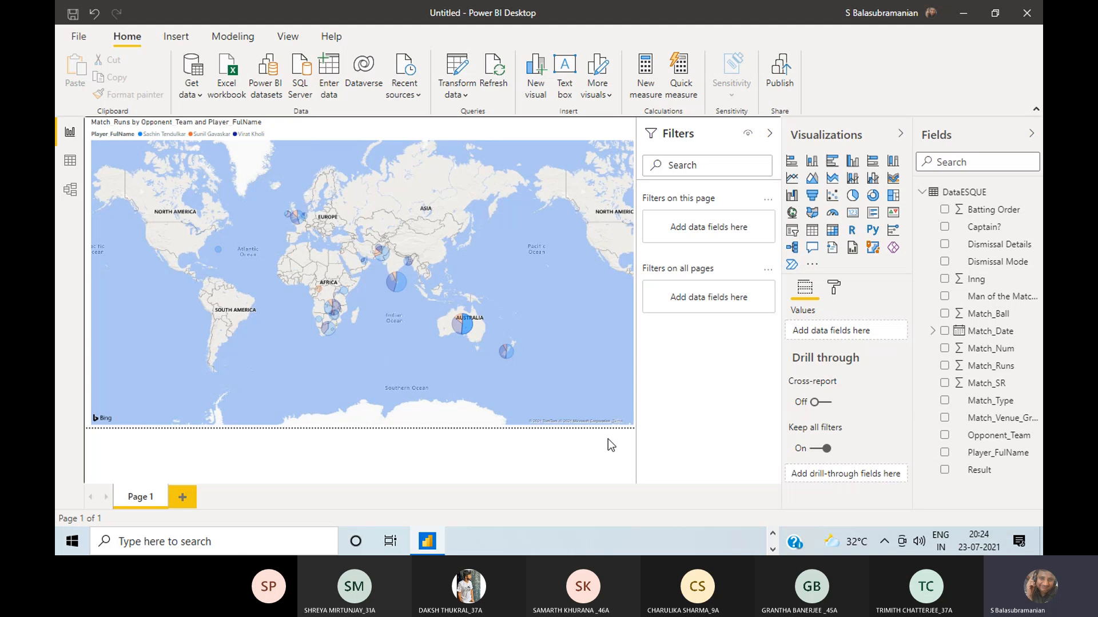
{"action": "left_click", "coordinate": [487, 356]}
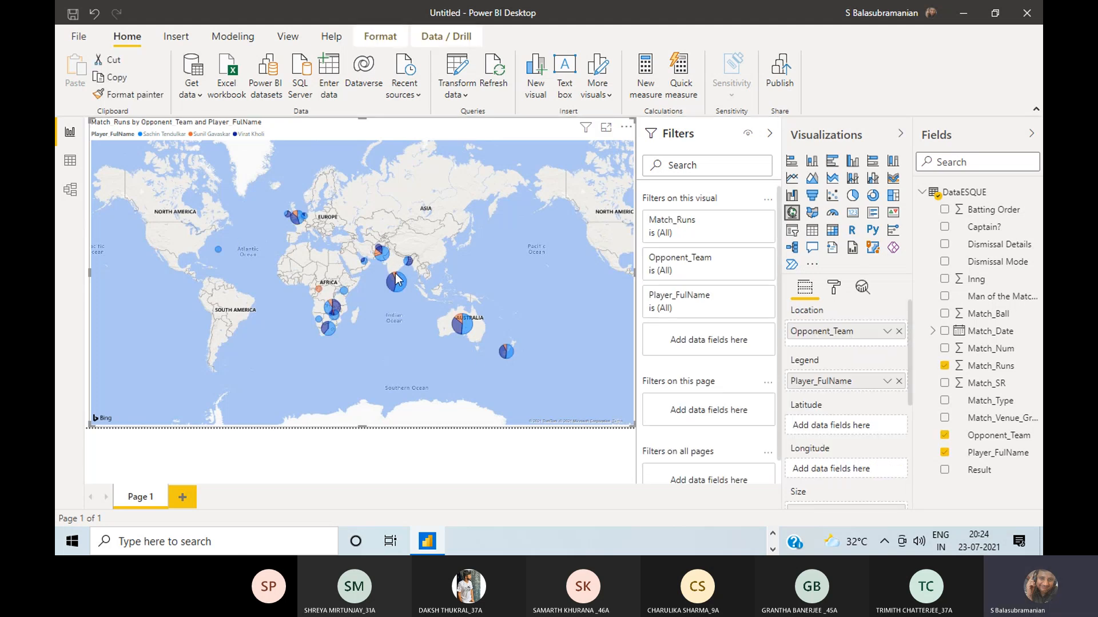
{"action": "mouse_move", "coordinate": [396, 283]}
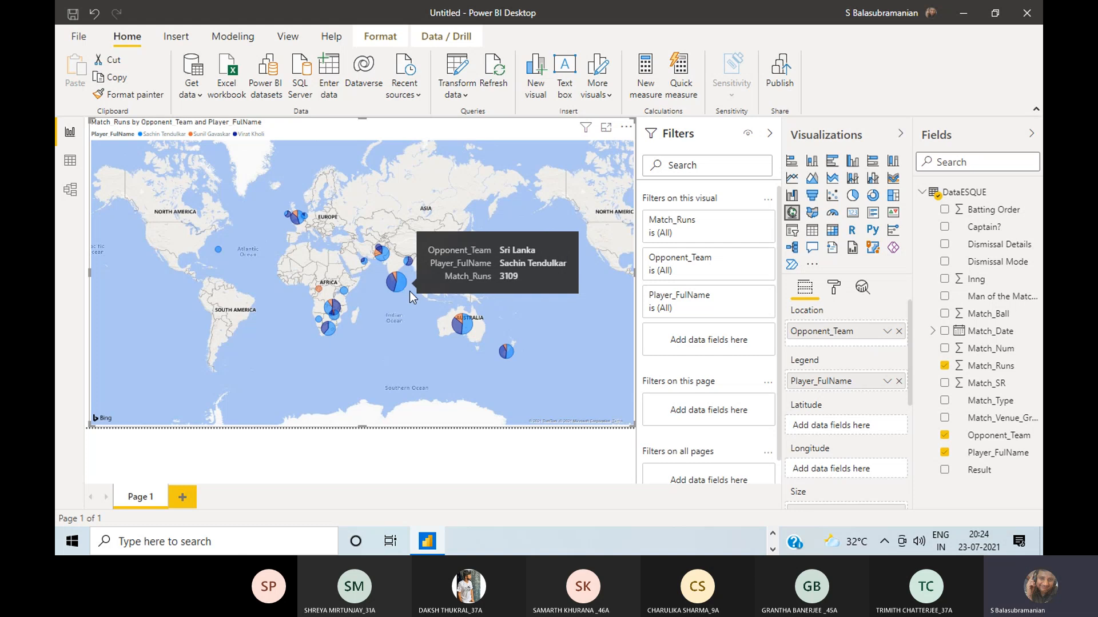
{"action": "mouse_move", "coordinate": [338, 308]}
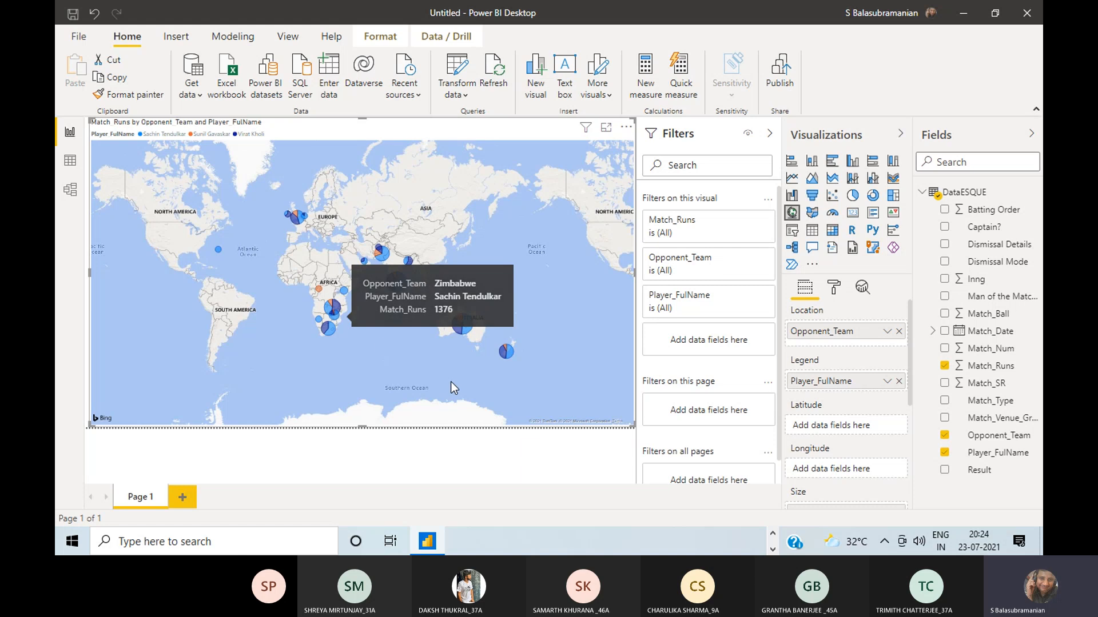
{"action": "mouse_move", "coordinate": [507, 353]}
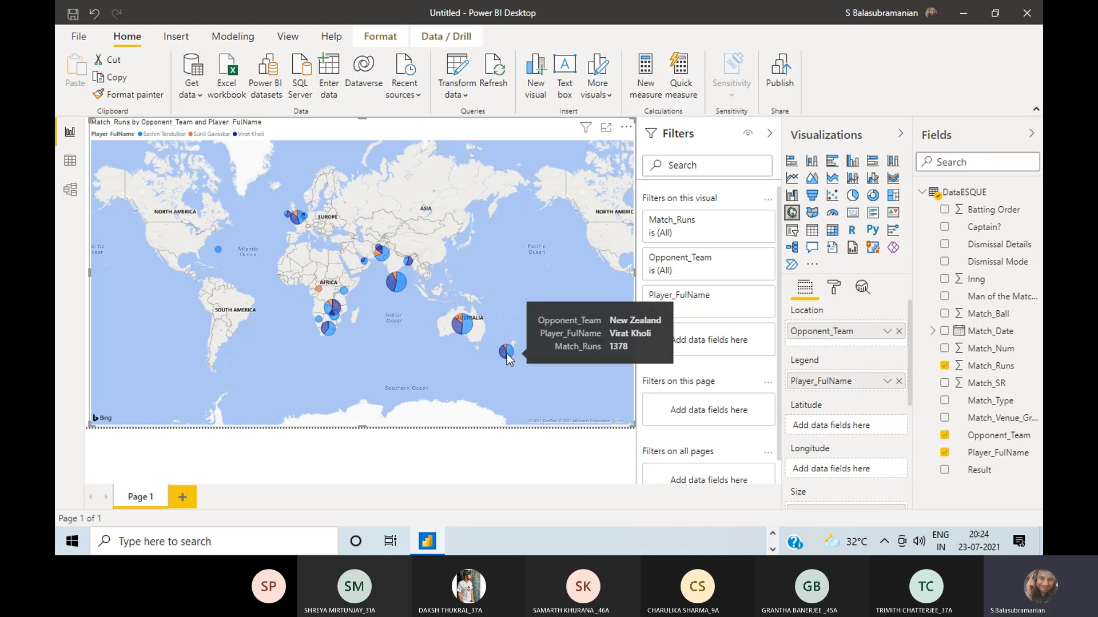
{"action": "mouse_move", "coordinate": [457, 329]}
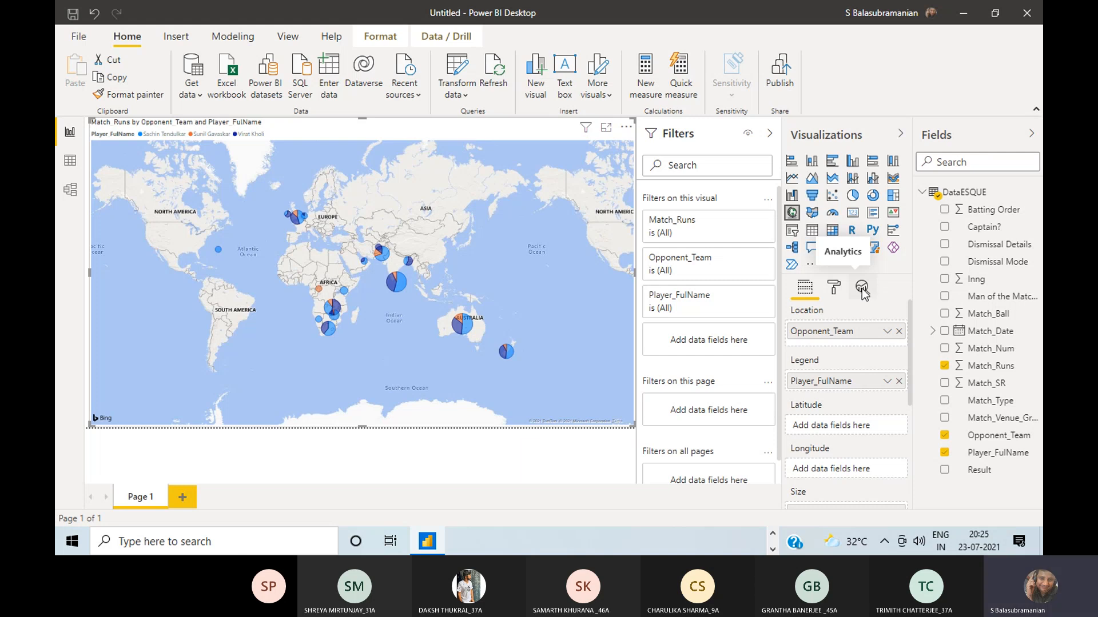
- Check the map's Analytics pane, return to its Fields wells, then deselect the map on the canvas
{"action": "left_click", "coordinate": [862, 290]}
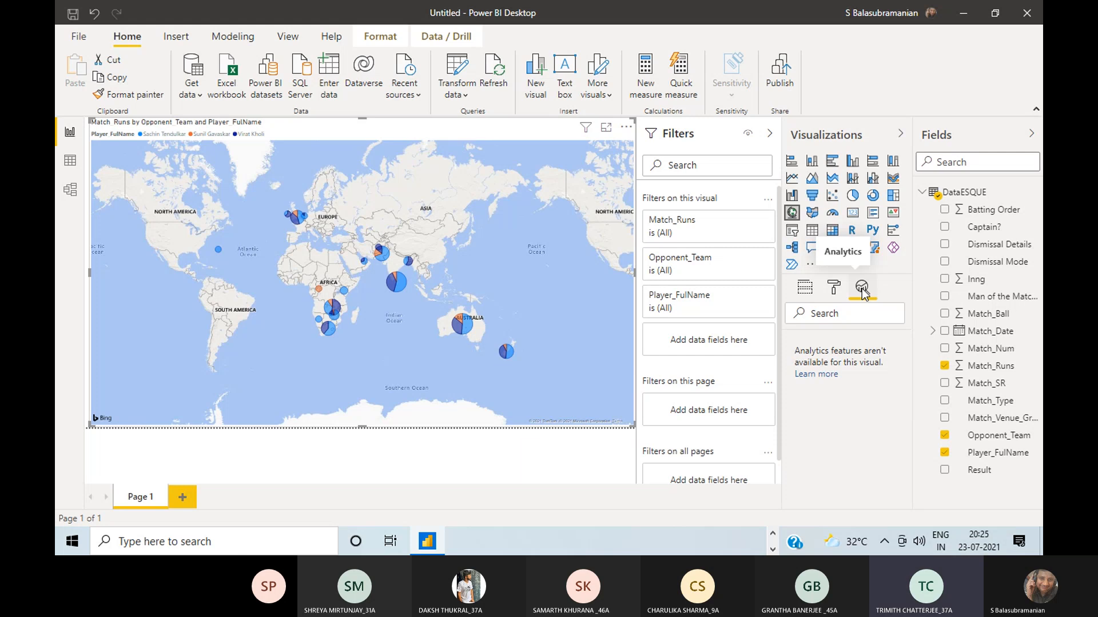
{"action": "left_click", "coordinate": [810, 292]}
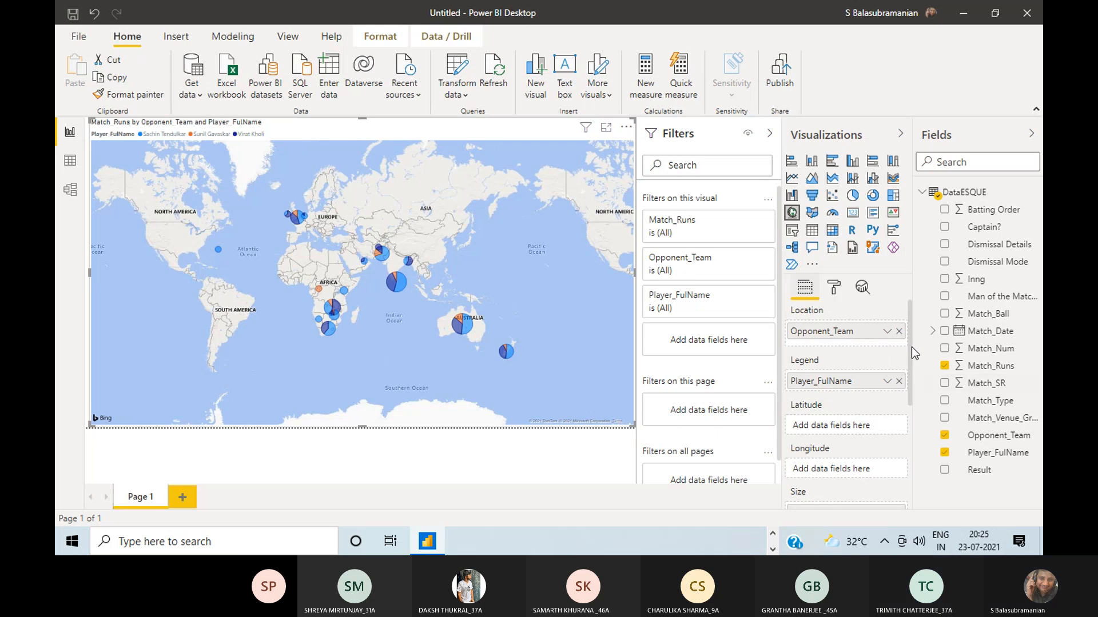
{"action": "left_click_drag", "start_coordinate": [911, 348], "coordinate": [909, 298]}
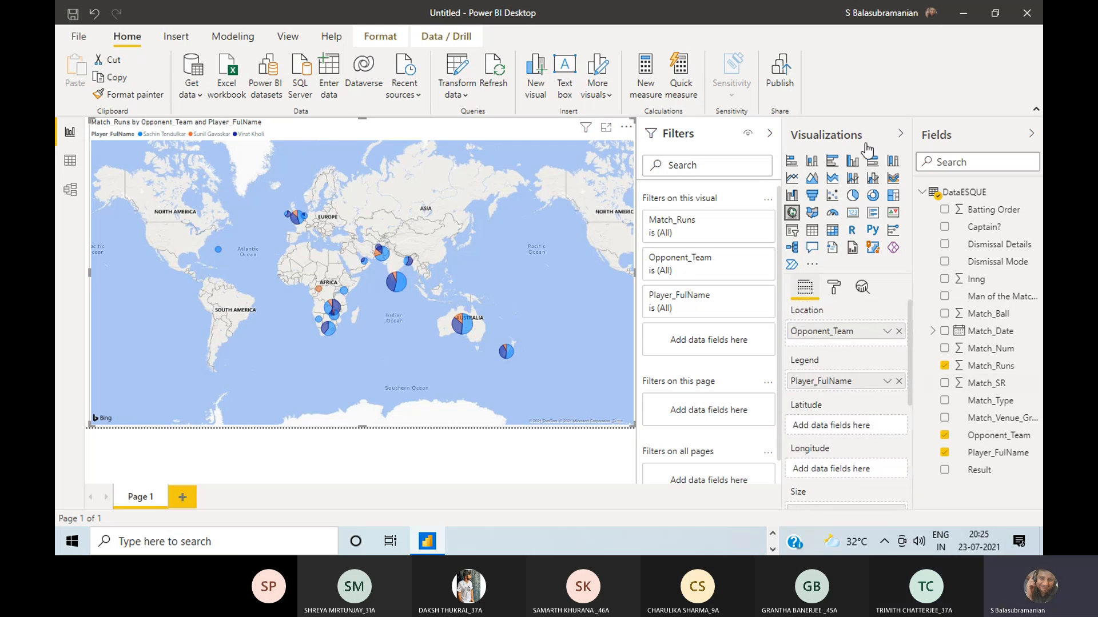
{"action": "left_click", "coordinate": [539, 457]}
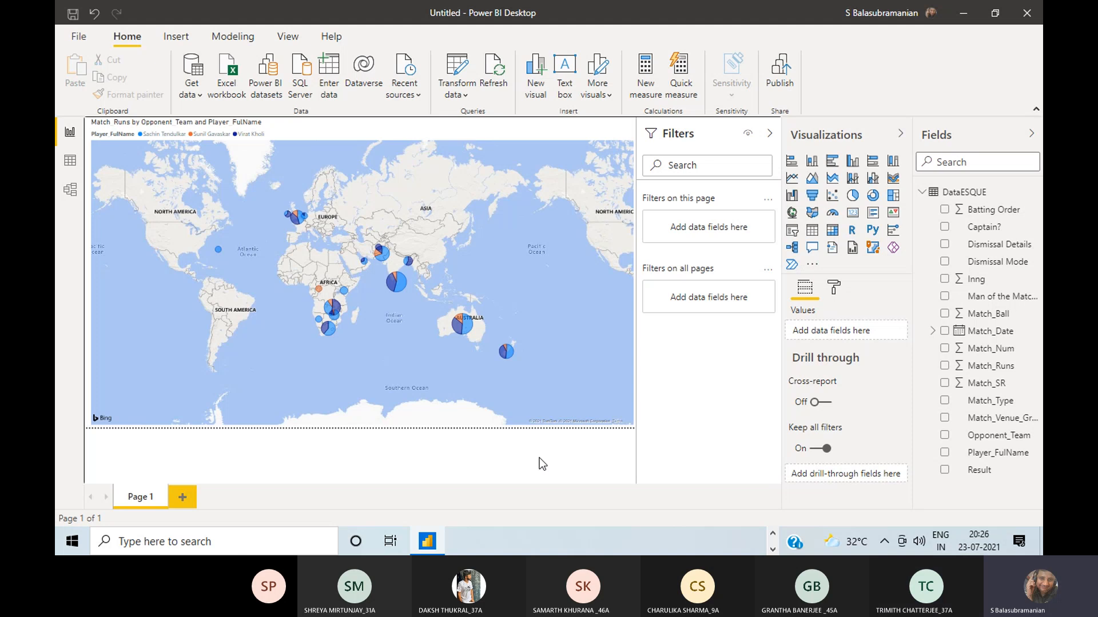
- Switch to the Firefox window
{"action": "key", "text": "alt+Tab"}
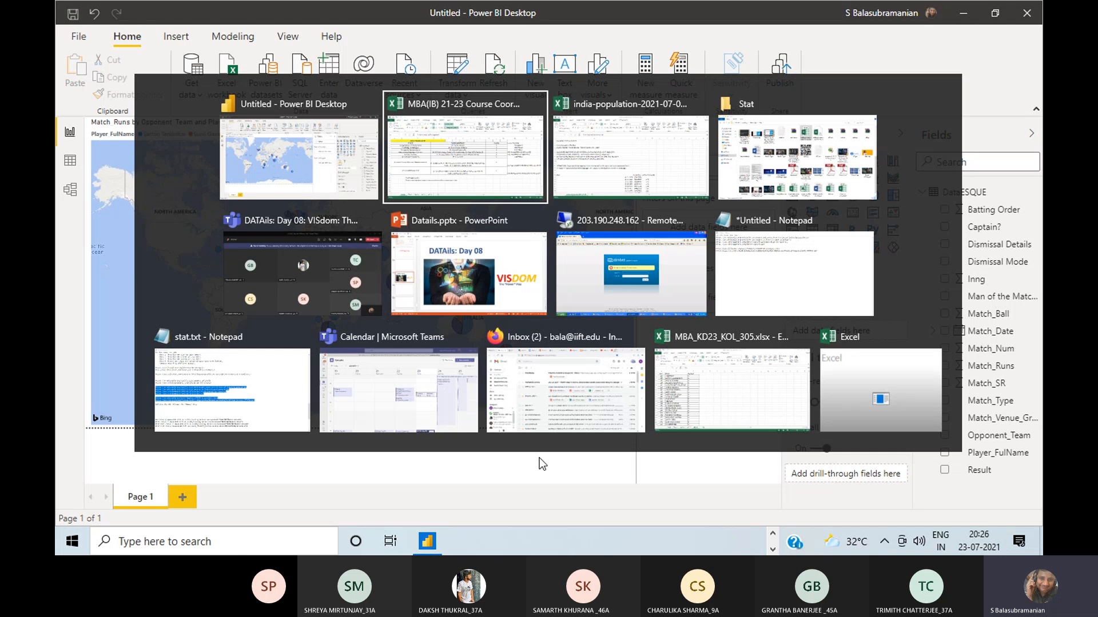
{"action": "key", "text": "Tab"}
{"action": "key", "text": "Tab"}
{"action": "key", "text": "Tab"}
{"action": "key", "text": "Tab"}
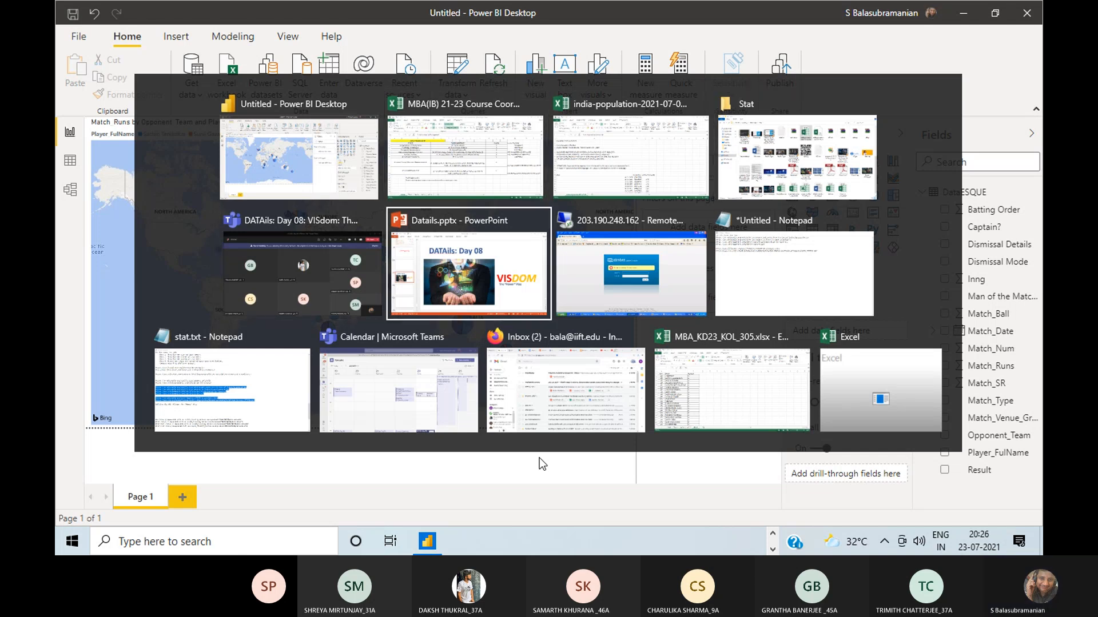
{"action": "key", "text": "Tab"}
{"action": "key", "text": "Tab"}
{"action": "key", "text": "Tab"}
{"action": "key", "text": "Tab"}
{"action": "key", "text": "Tab"}
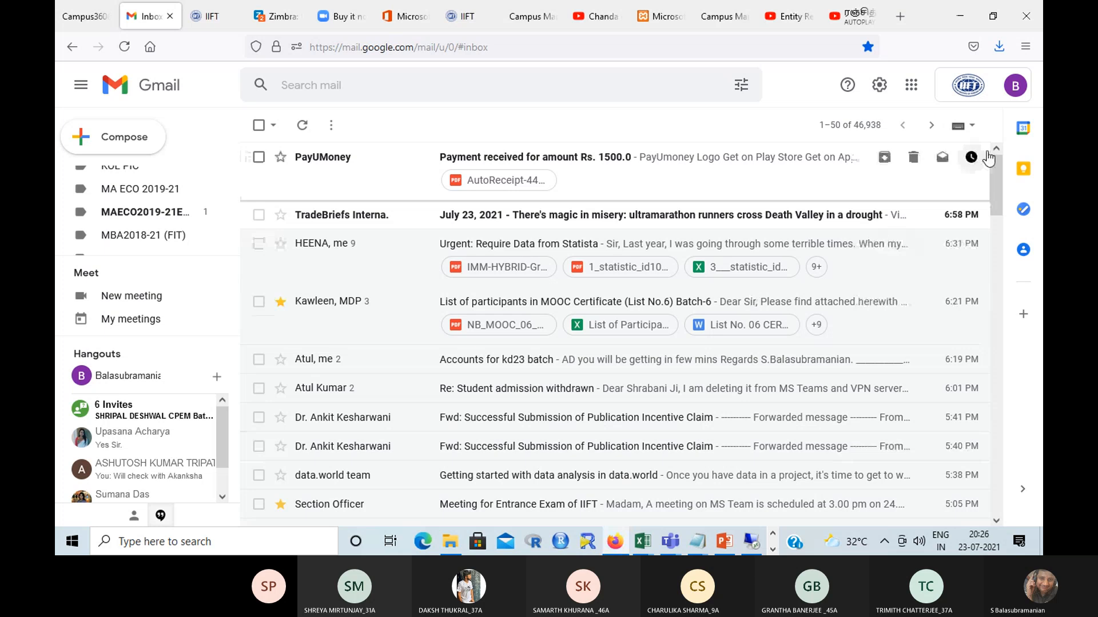
- Load the Campus360 site in a new tab and highlight footer visitor number 2460383
{"action": "left_click", "coordinate": [902, 18]}
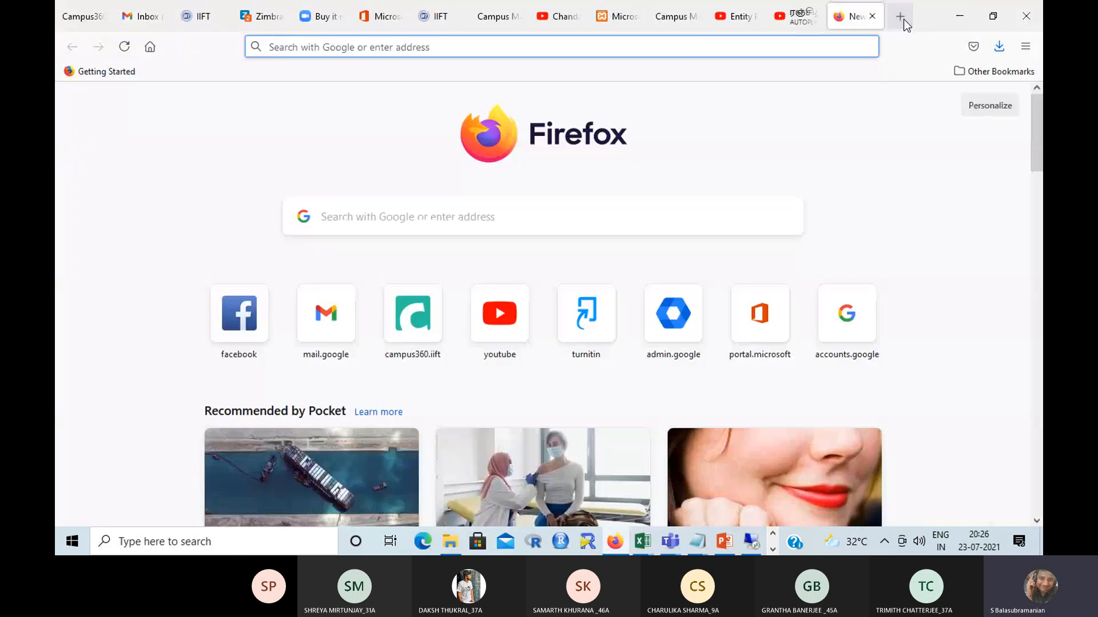
{"action": "type", "text": "campus360.iift.ac.in"}
{"action": "key", "text": "Return"}
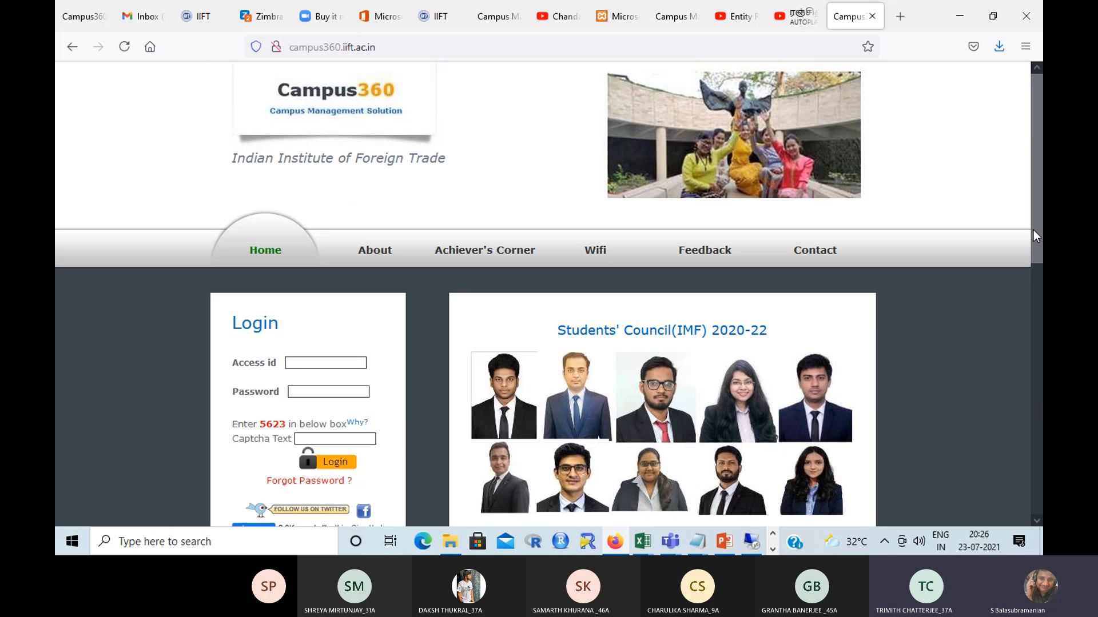
{"action": "left_click_drag", "start_coordinate": [1034, 230], "coordinate": [1023, 493]}
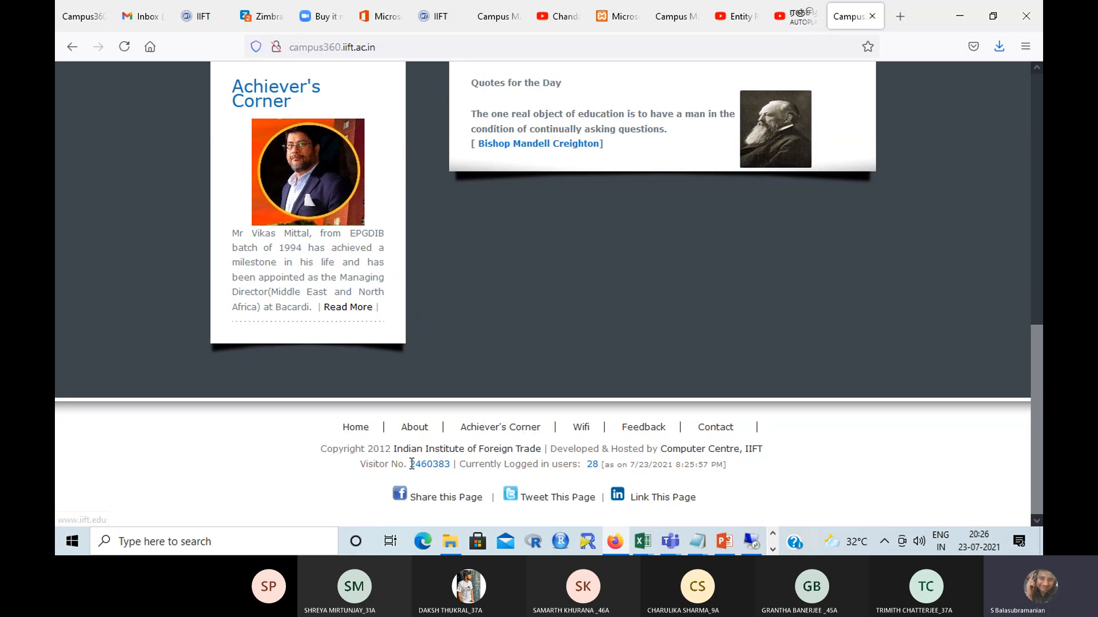
{"action": "left_click_drag", "start_coordinate": [411, 463], "coordinate": [451, 462]}
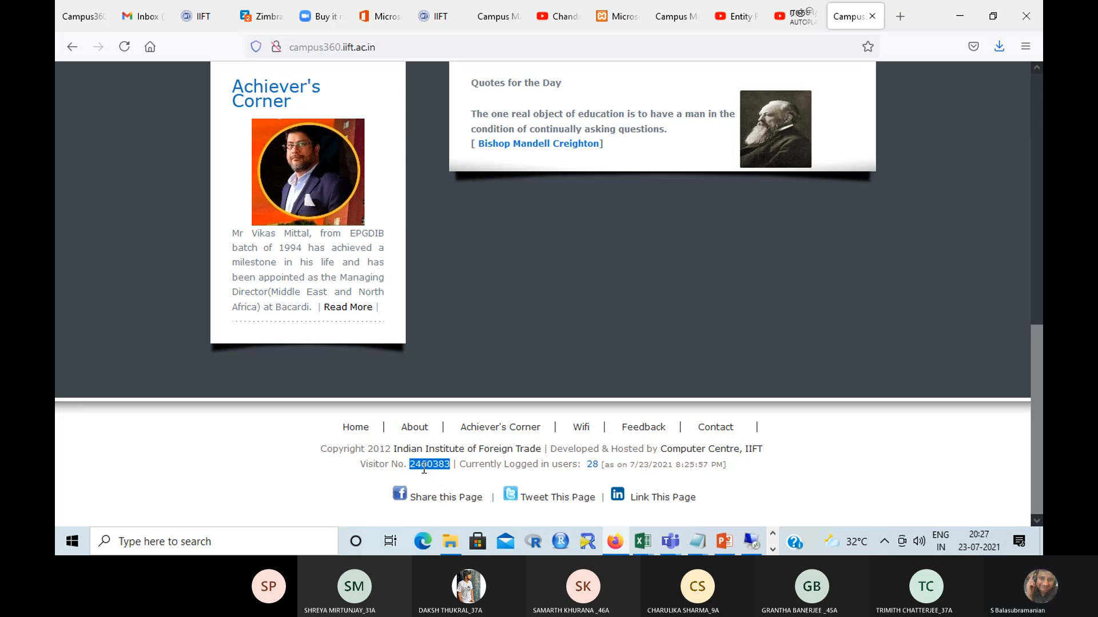
{"action": "left_click", "coordinate": [470, 517]}
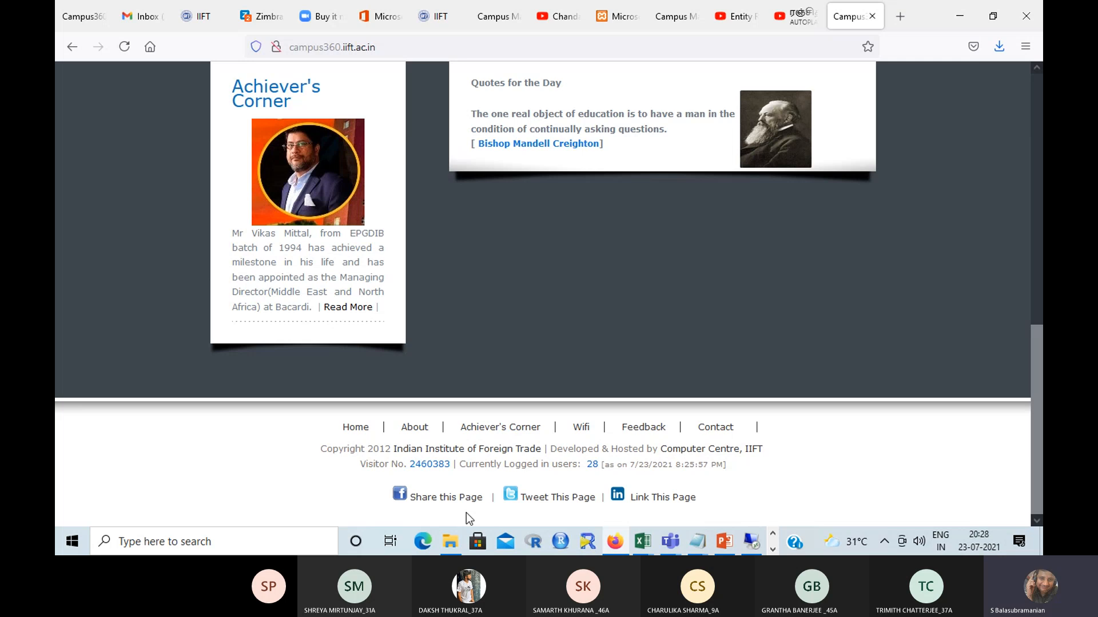
- Open the Campus360 ReportXL.asp page in a new tab and log in with the saved admin login
{"action": "left_click", "coordinate": [903, 19]}
{"action": "type", "text": "rep"}
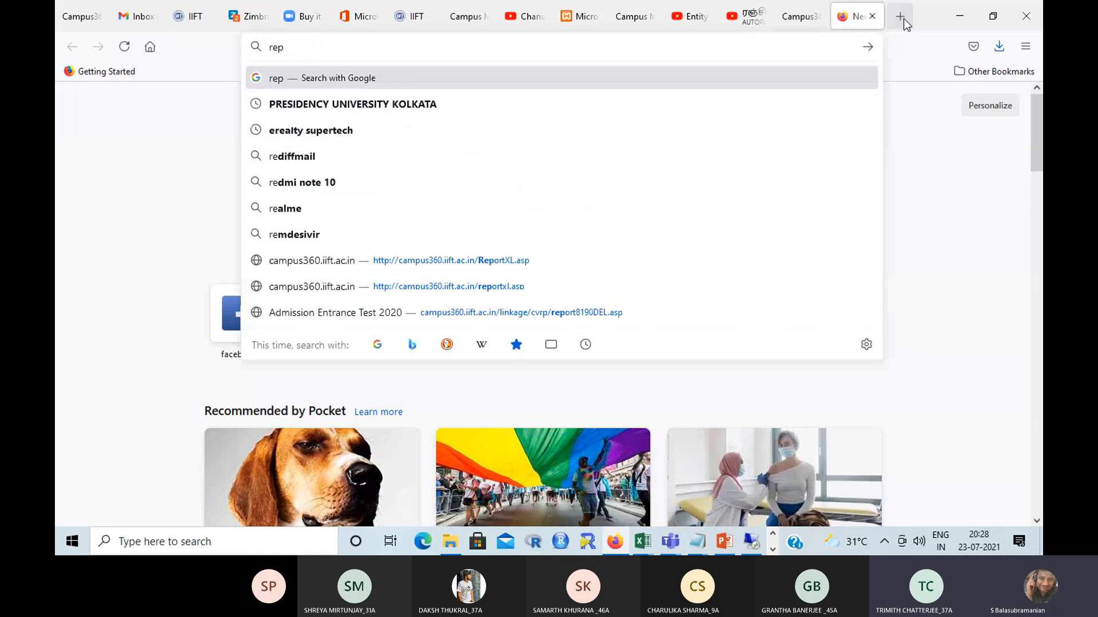
{"action": "type", "text": "o"}
{"action": "left_click", "coordinate": [550, 259]}
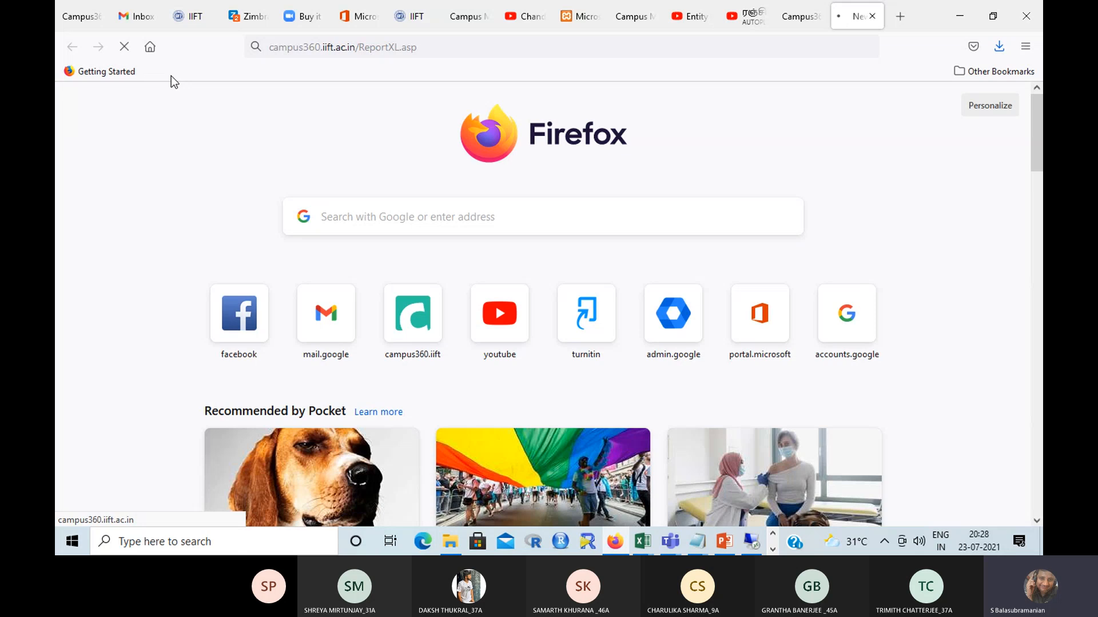
{"action": "left_click", "coordinate": [157, 80]}
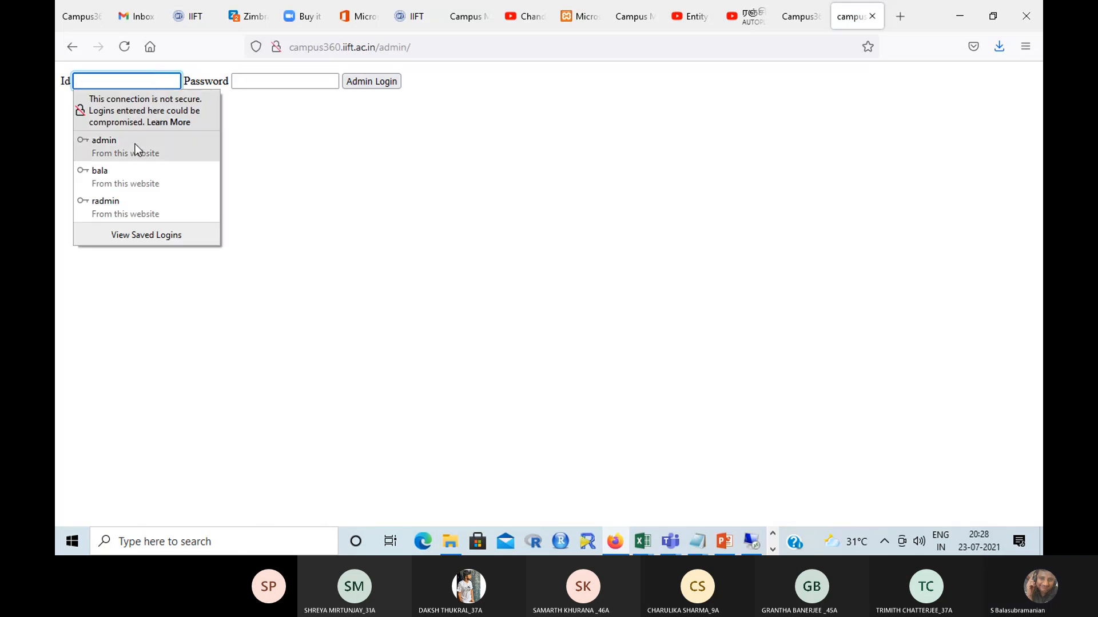
{"action": "left_click", "coordinate": [135, 146]}
{"action": "left_click", "coordinate": [385, 81]}
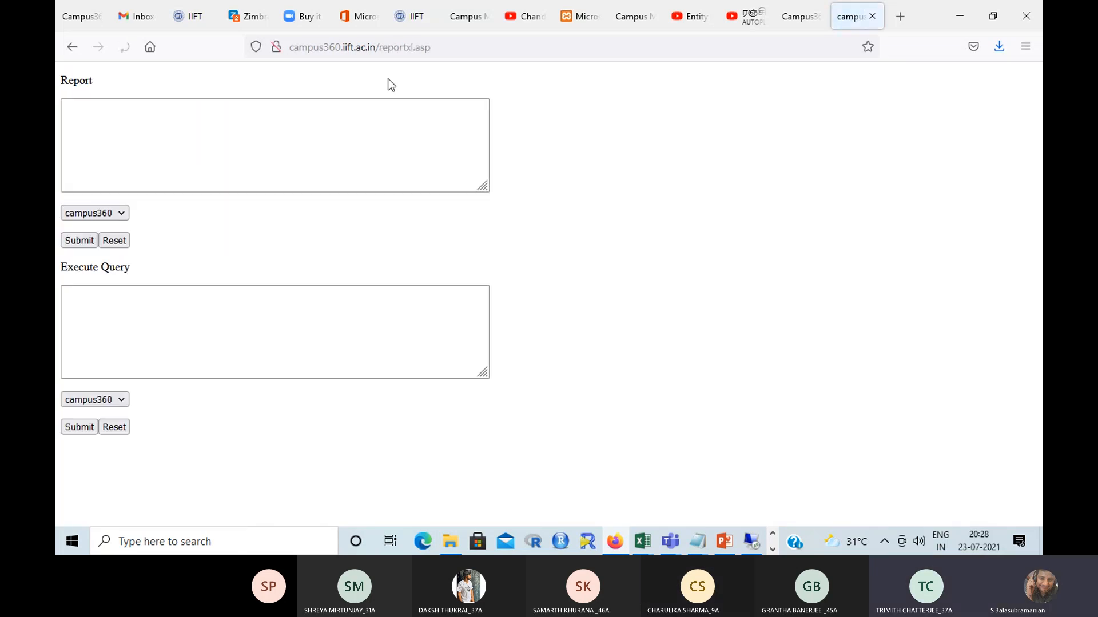
- Enter the query 'select count(*) from logtab' and submit it
{"action": "left_click", "coordinate": [212, 140]}
{"action": "type", "text": "select"}
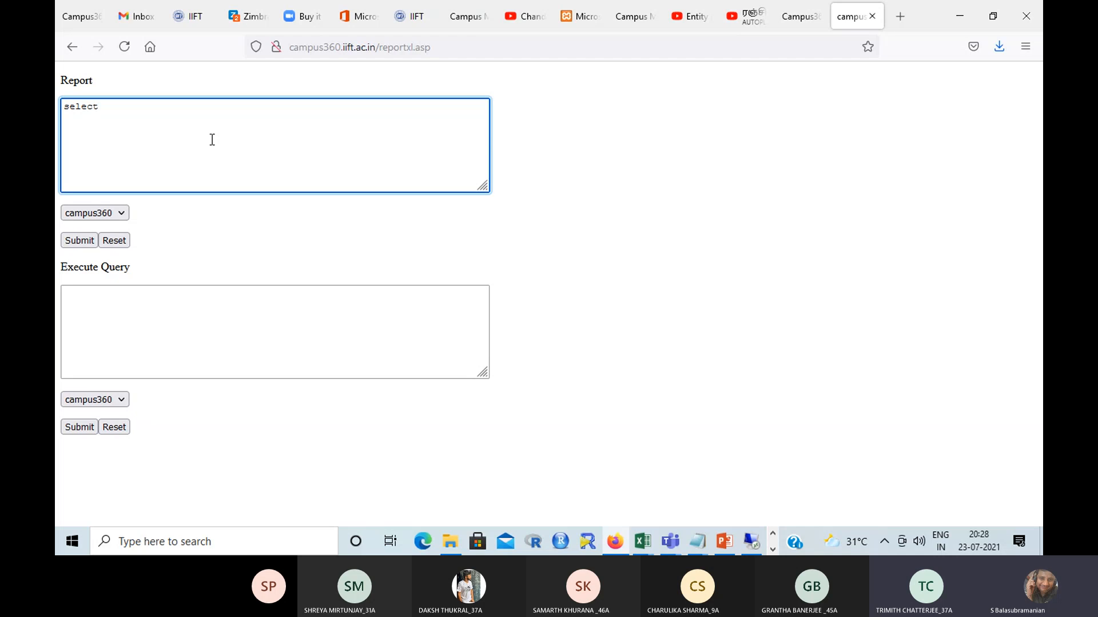
{"action": "type", "text": " count(*"}
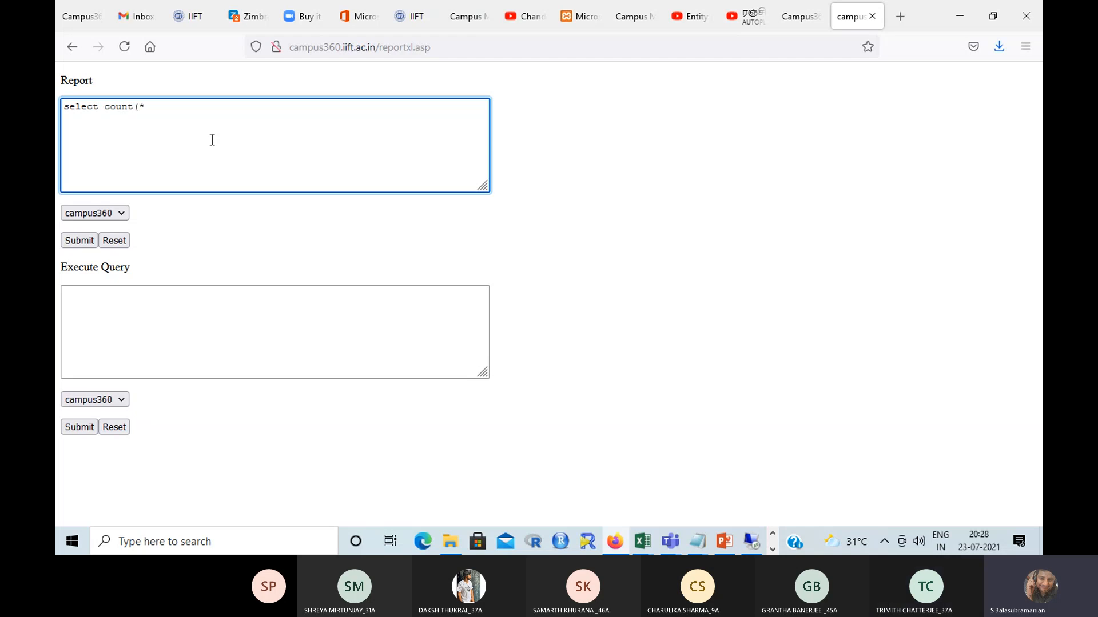
{"action": "type", "text": ") from"}
{"action": "left_click", "coordinate": [791, 17]}
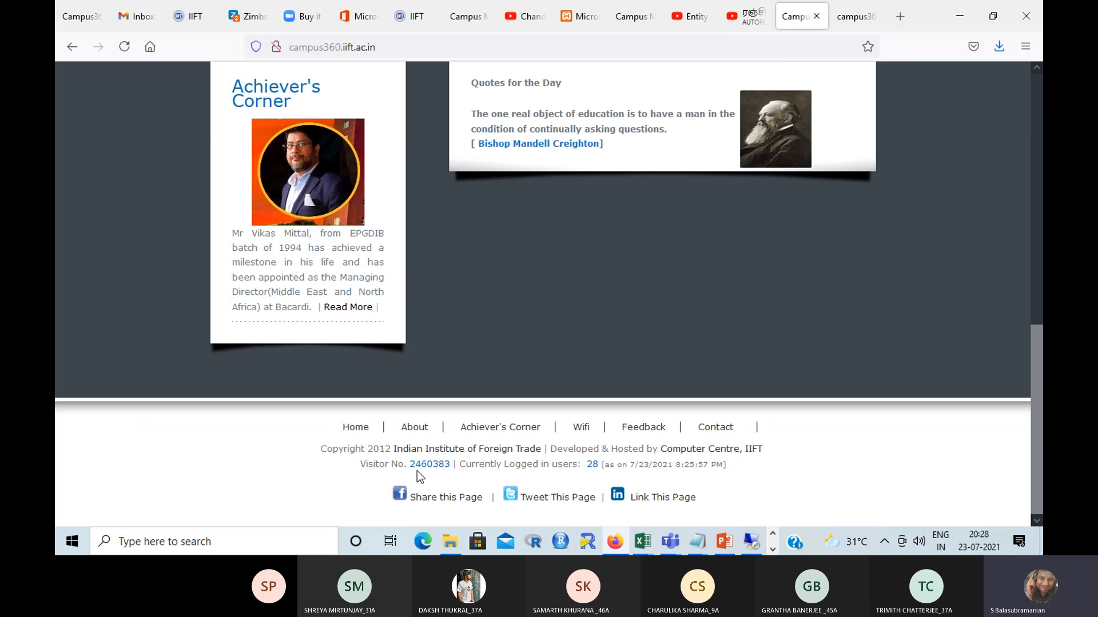
{"action": "left_click_drag", "start_coordinate": [417, 470], "coordinate": [458, 466]}
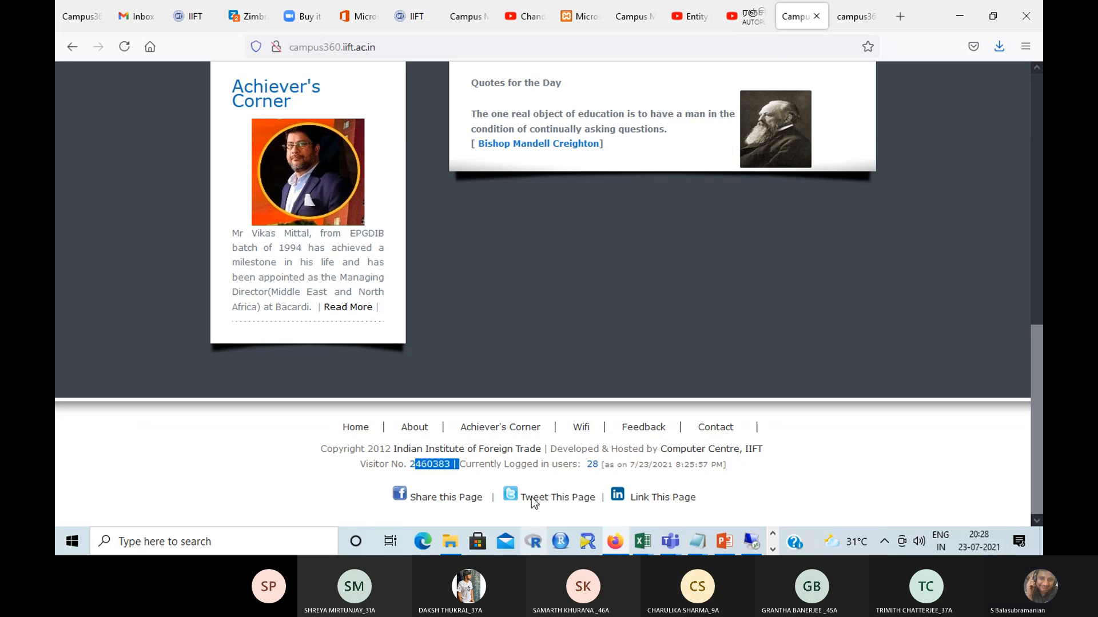
{"action": "left_click", "coordinate": [847, 18]}
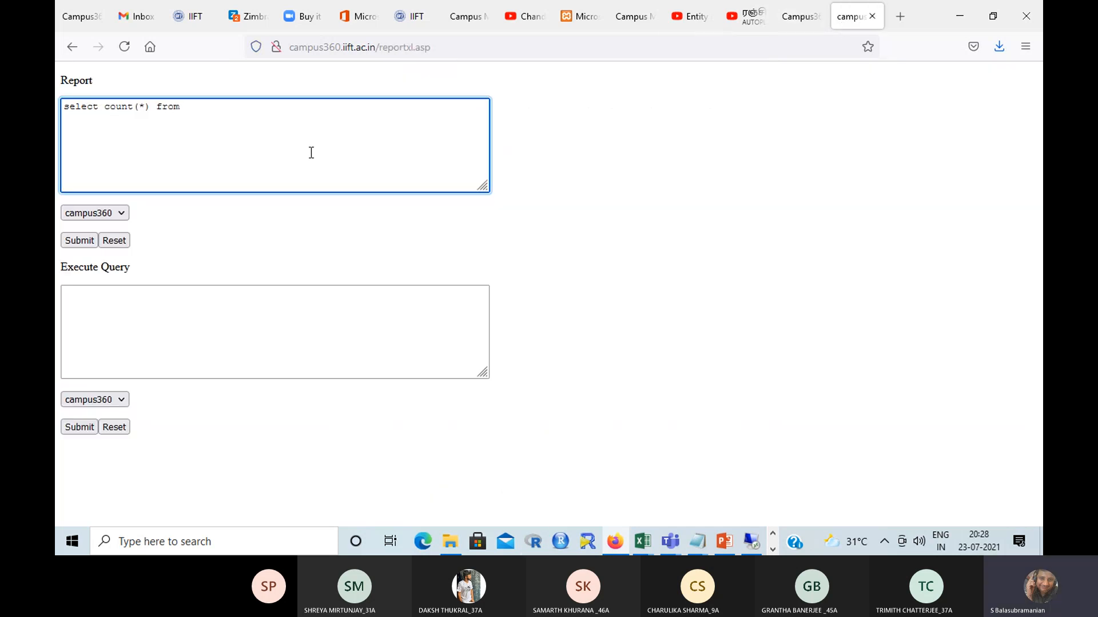
{"action": "type", "text": "logtab"}
{"action": "left_click", "coordinate": [78, 242]}
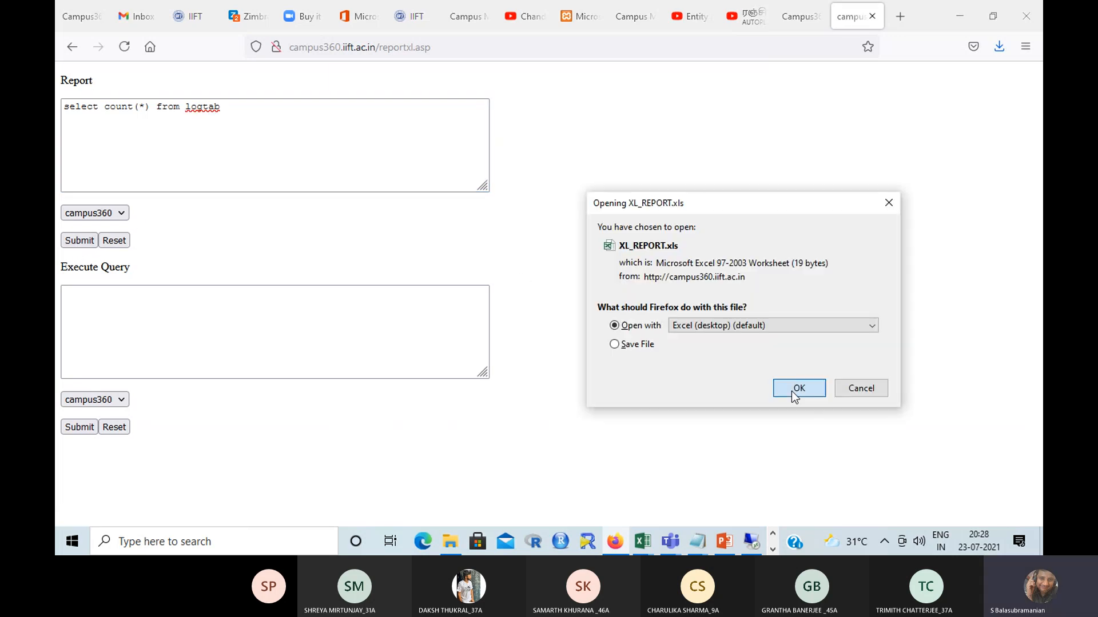
- Open the downloaded XL_REPORT-29.xls in Excel
{"action": "left_click", "coordinate": [791, 391]}
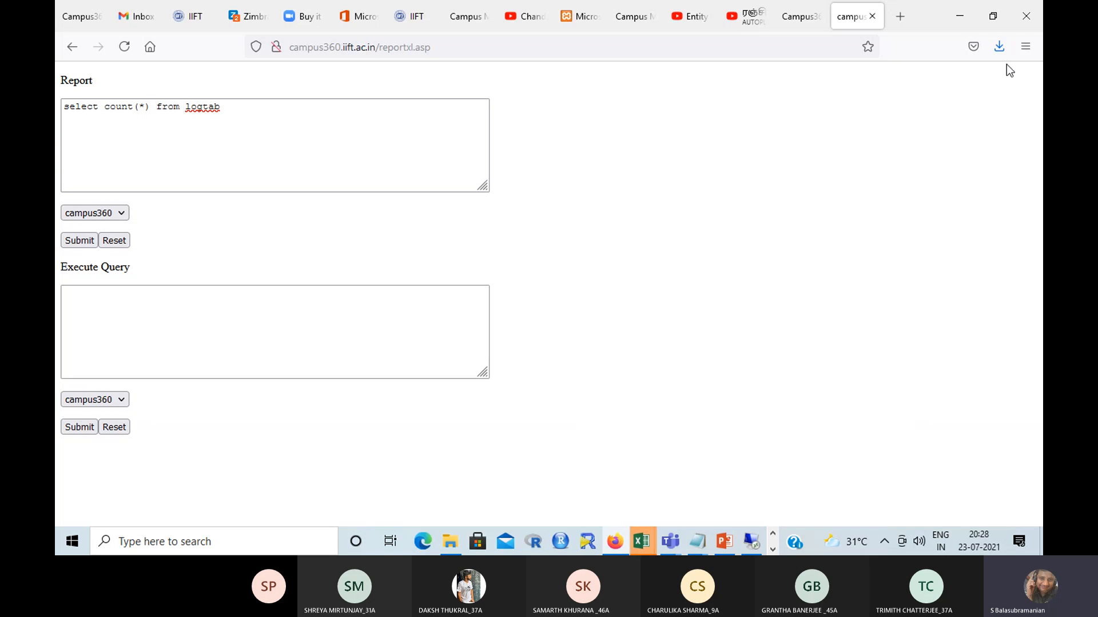
{"action": "left_click", "coordinate": [998, 48]}
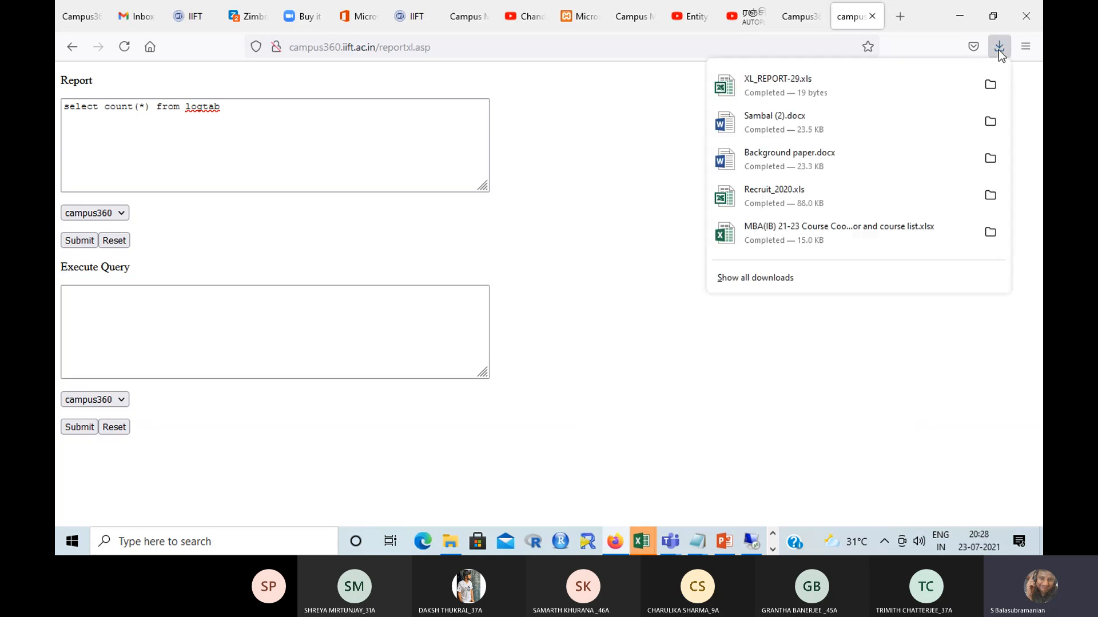
{"action": "left_click", "coordinate": [886, 88]}
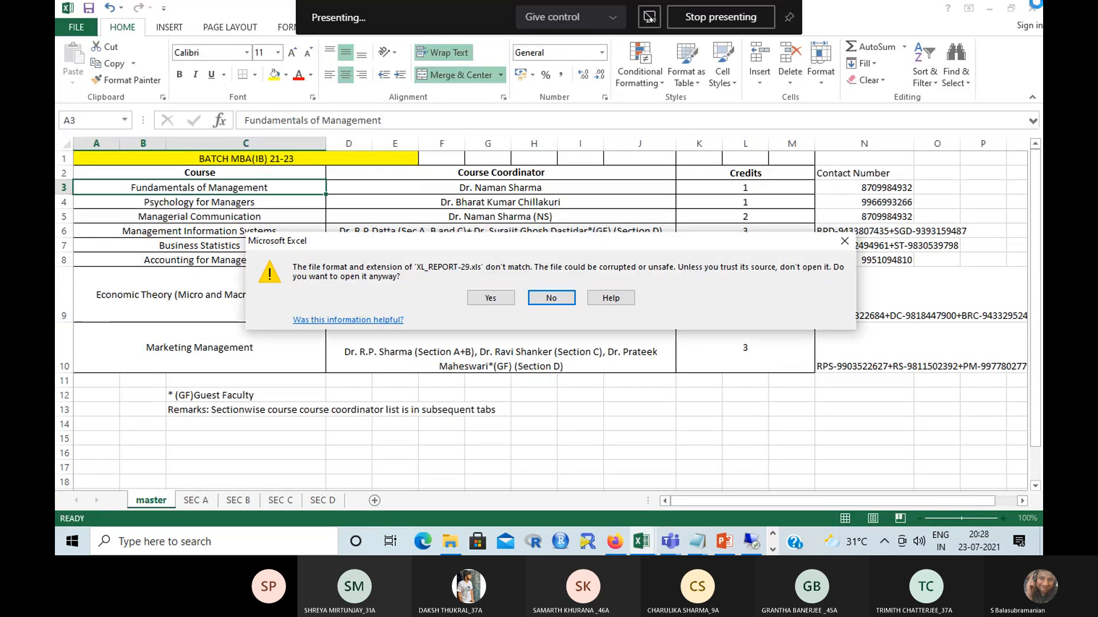
- Decline the format warnings and close the course coordinator and india-population workbooks without saving
{"action": "left_click", "coordinate": [564, 304]}
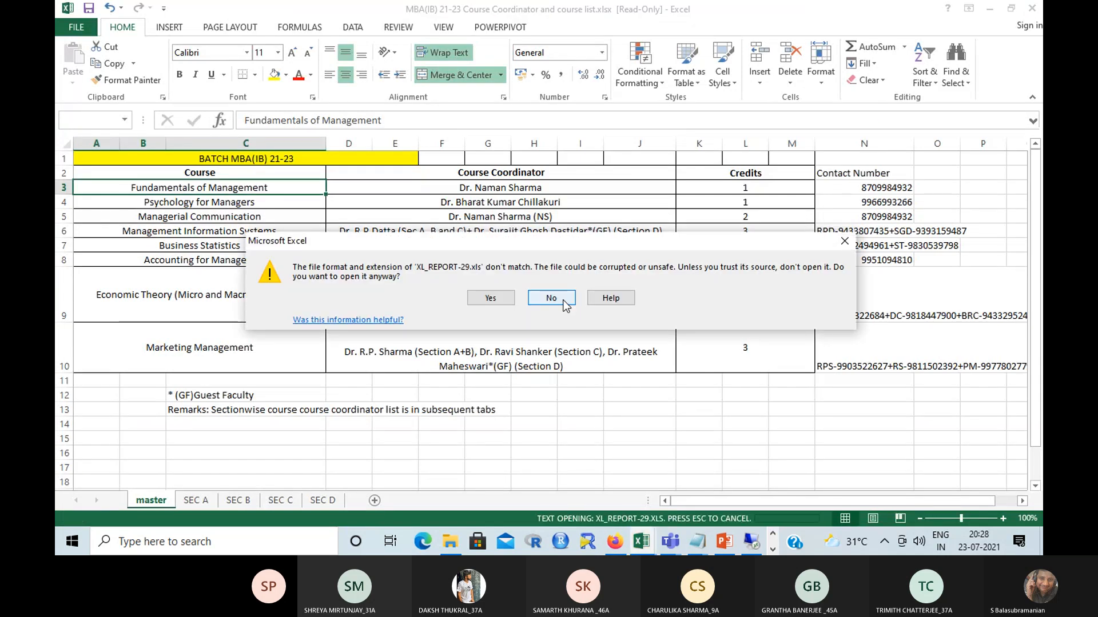
{"action": "left_click", "coordinate": [564, 301]}
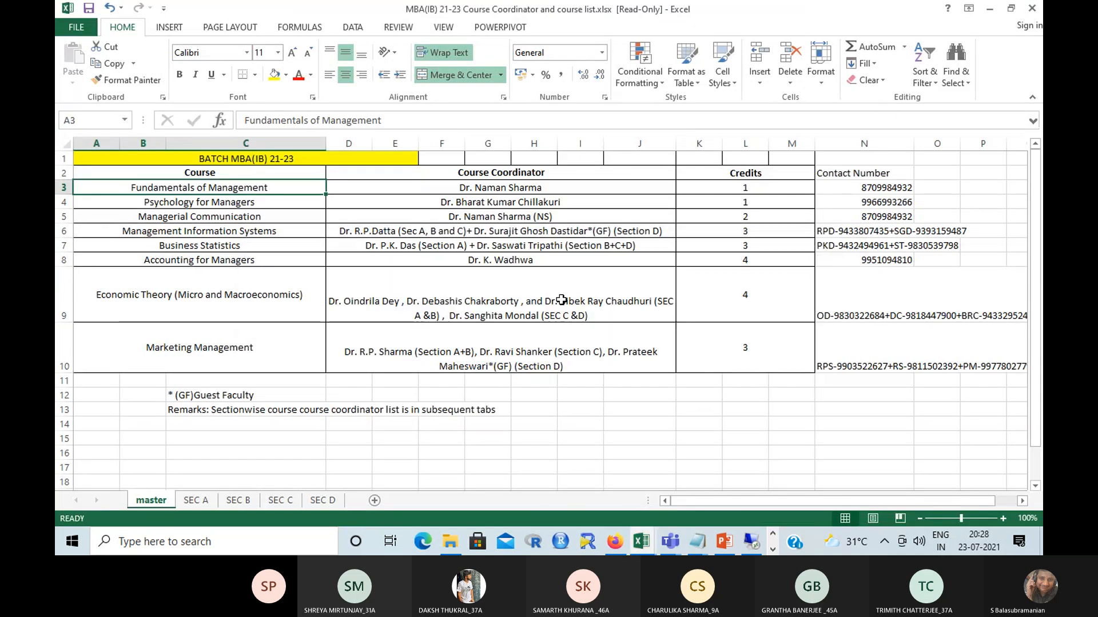
{"action": "left_click", "coordinate": [1032, 8]}
{"action": "left_click", "coordinate": [549, 303]}
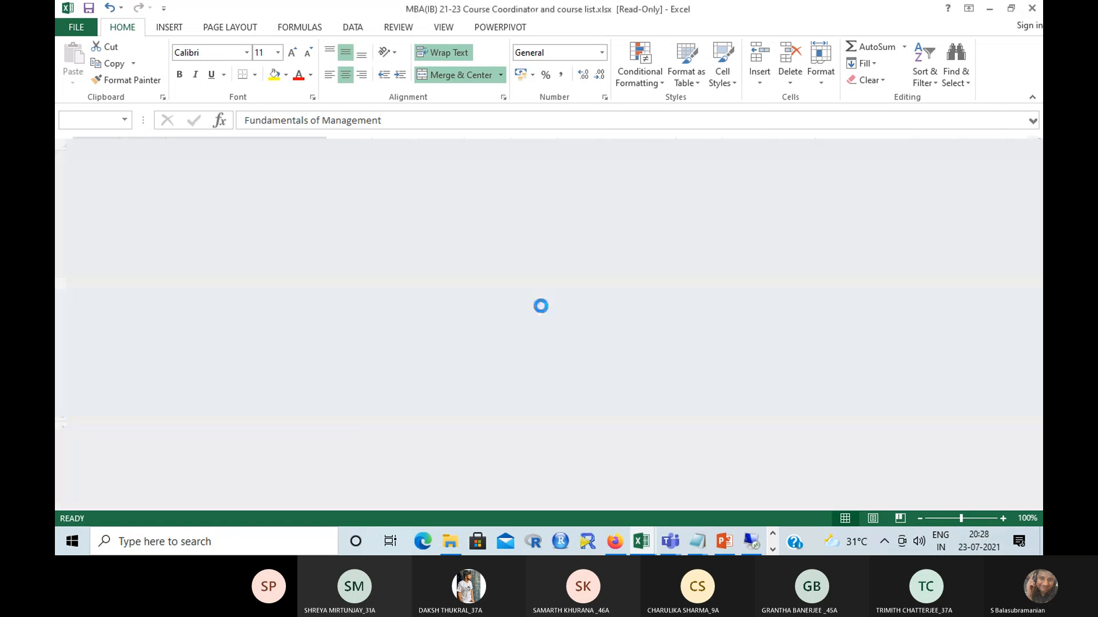
{"action": "left_click", "coordinate": [1033, 9]}
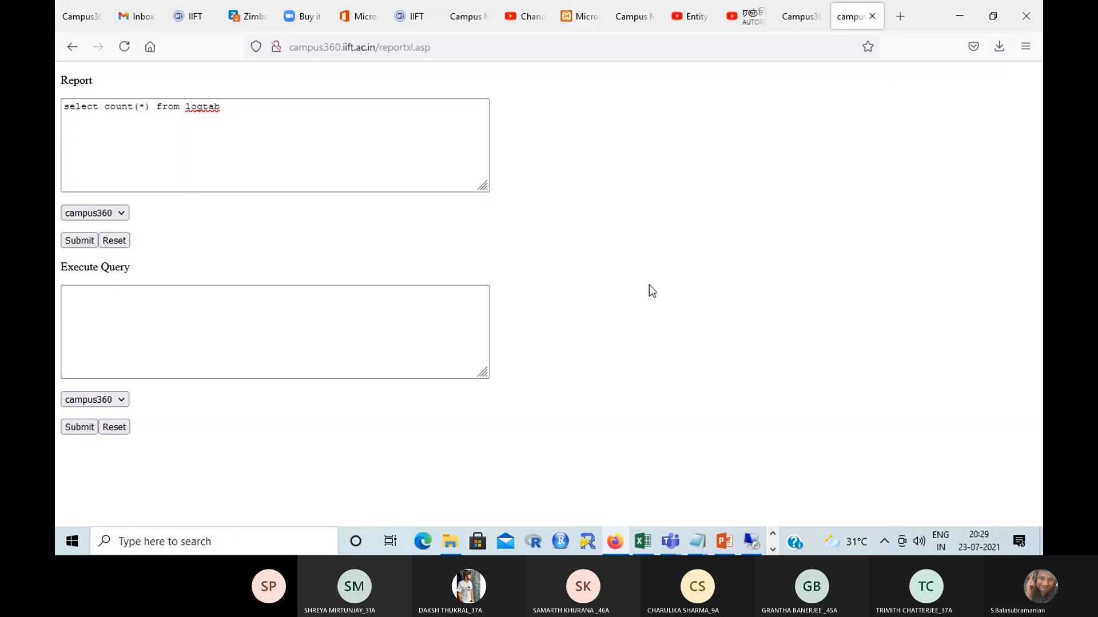
- Resubmit the logtab count query, open the report despite the warning, and close the read-only report
{"action": "left_click", "coordinate": [78, 241]}
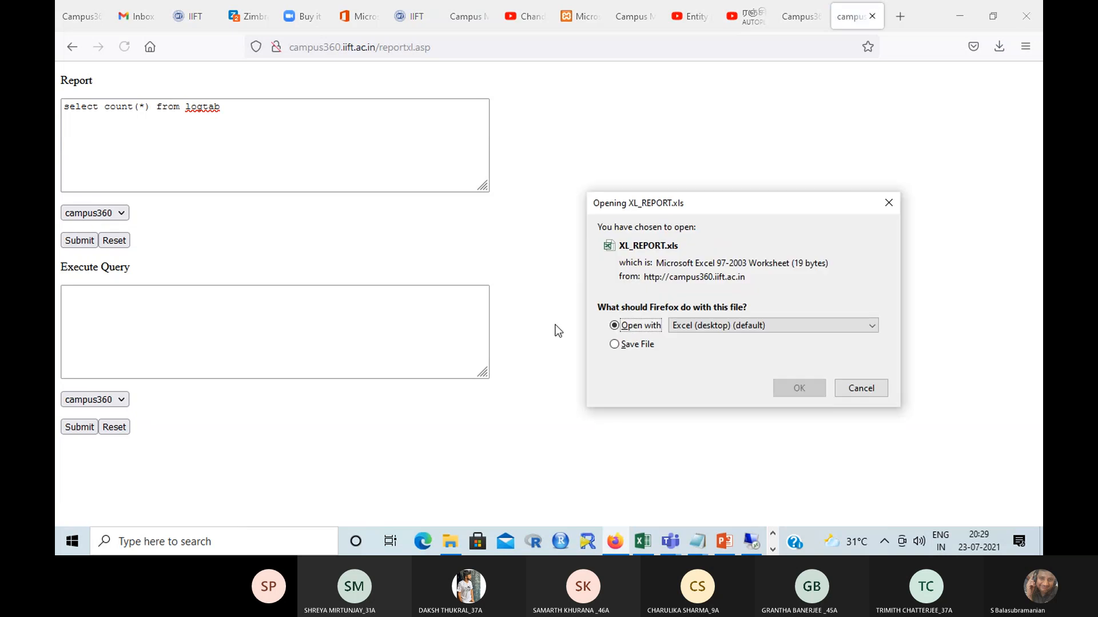
{"action": "left_click", "coordinate": [819, 389]}
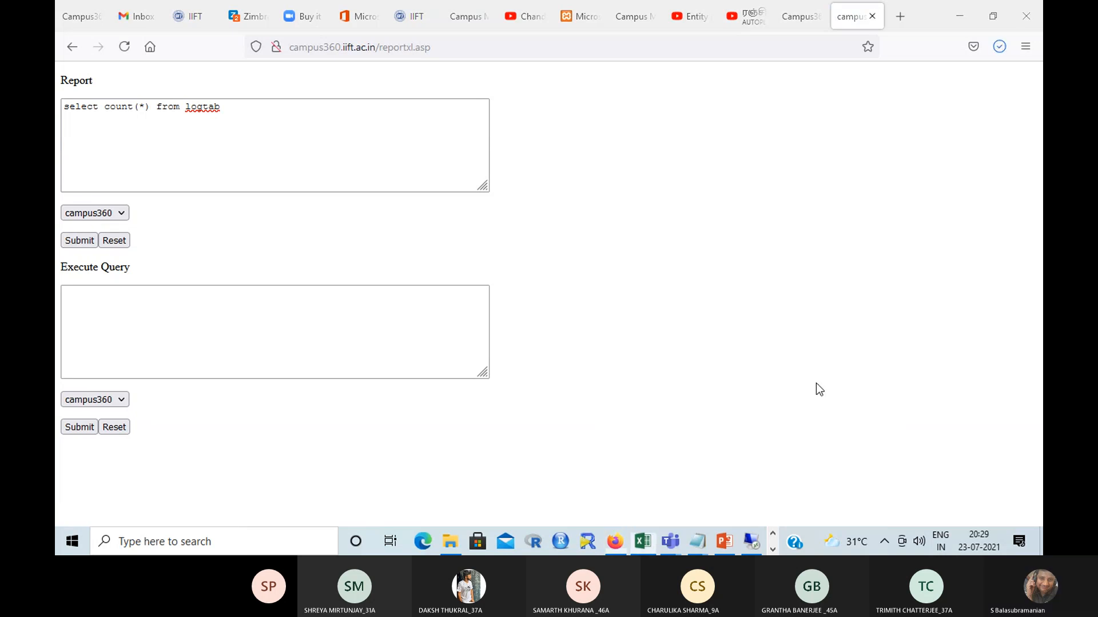
{"action": "left_click", "coordinate": [490, 297]}
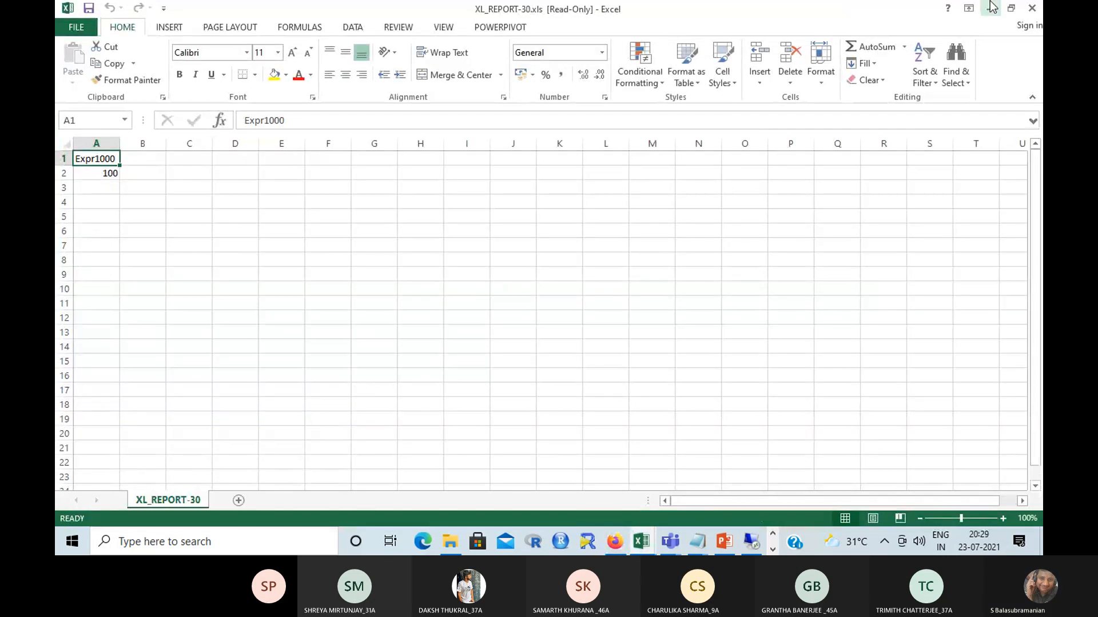
{"action": "left_click", "coordinate": [1032, 8]}
- Rerun the logtab count query in Firefox and open the new XL_REPORT.xls in Excel
{"action": "key", "text": "alt+Tab"}
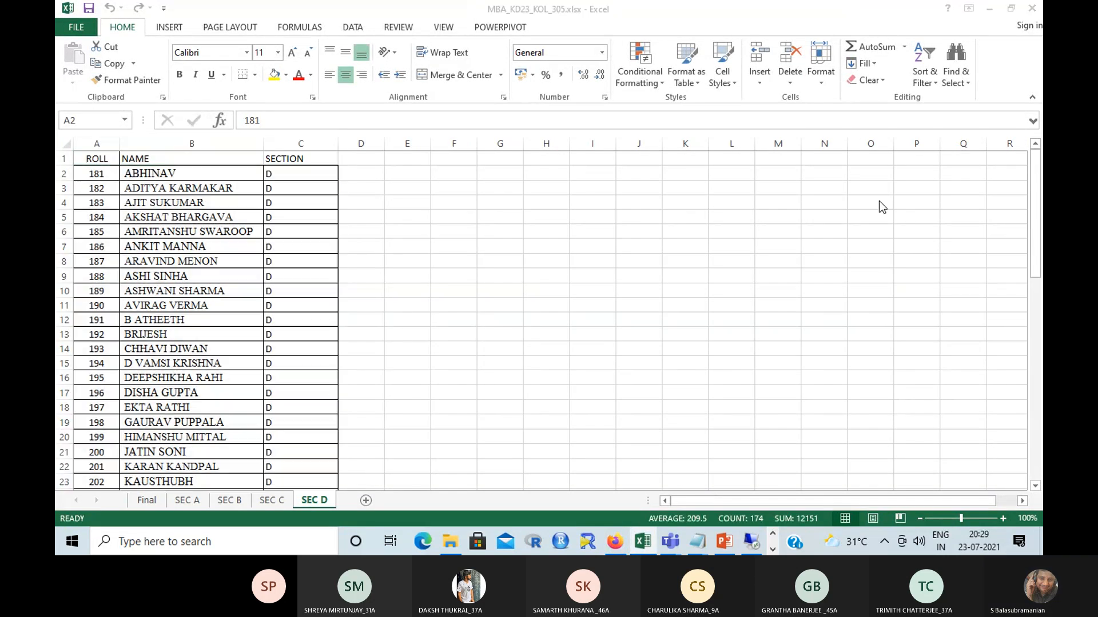
{"action": "left_click", "coordinate": [331, 120]}
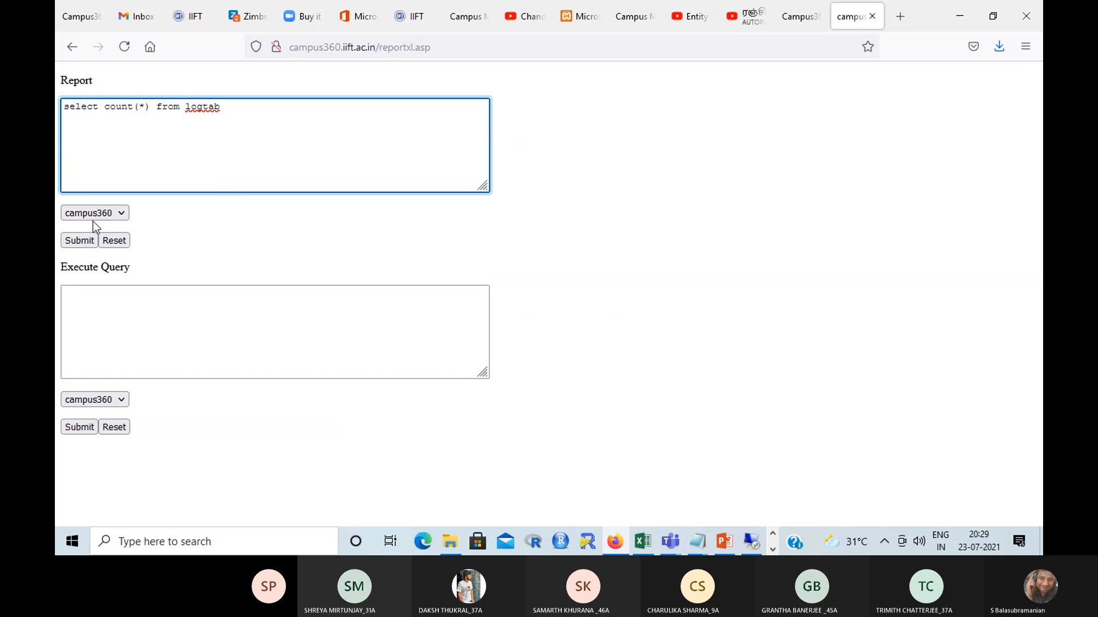
{"action": "left_click", "coordinate": [78, 241]}
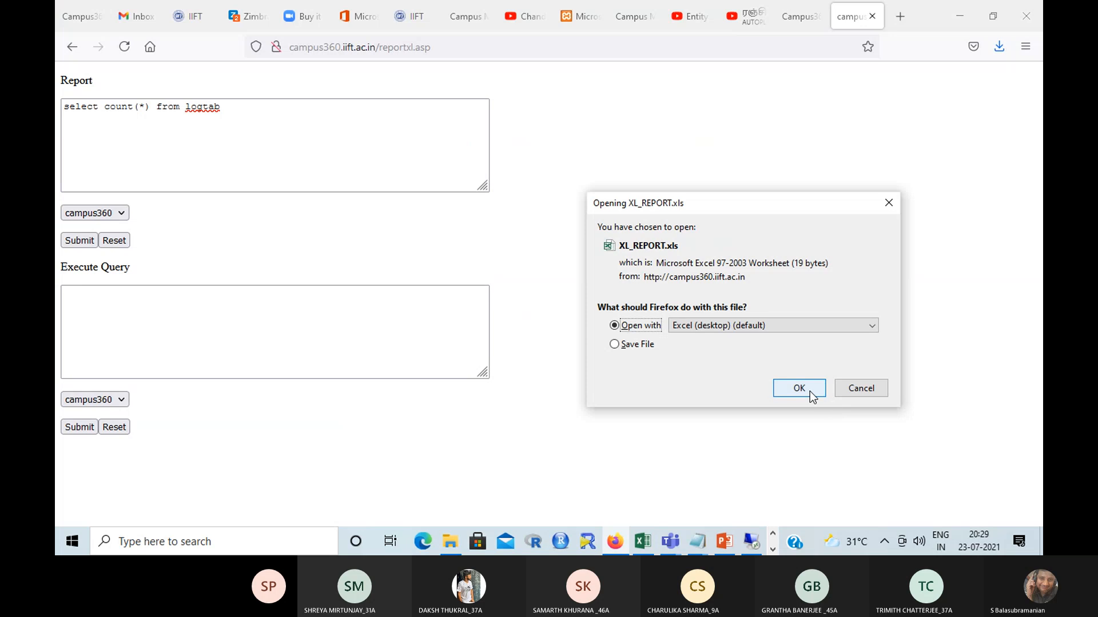
{"action": "left_click", "coordinate": [810, 392]}
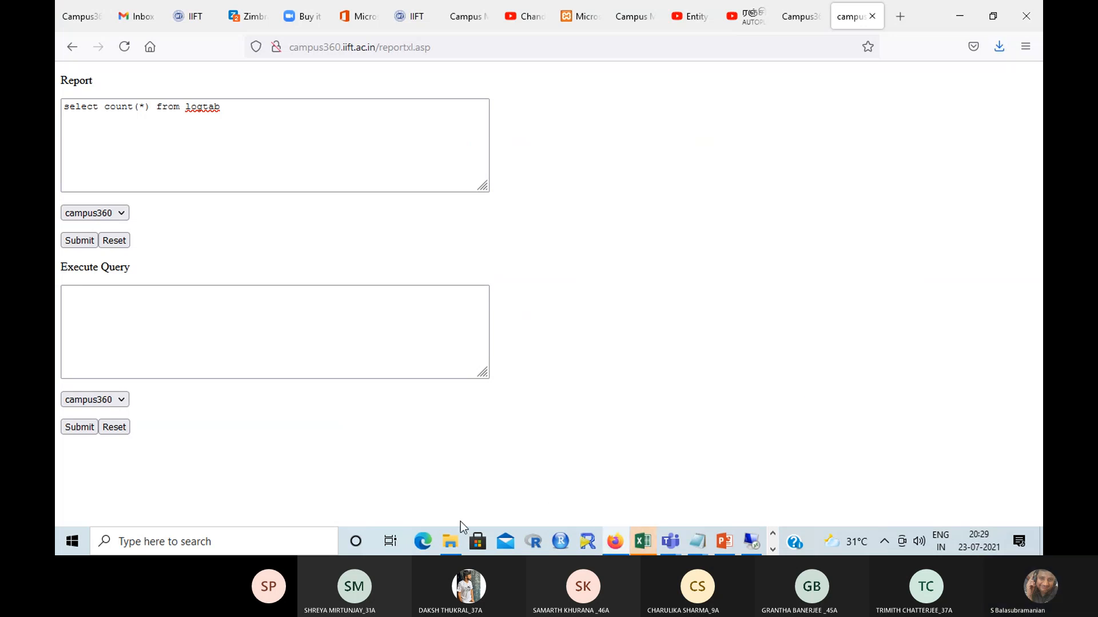
- Open c360.mdb from the Cricket folder inside Stat in File Explorer
{"action": "left_click", "coordinate": [450, 541]}
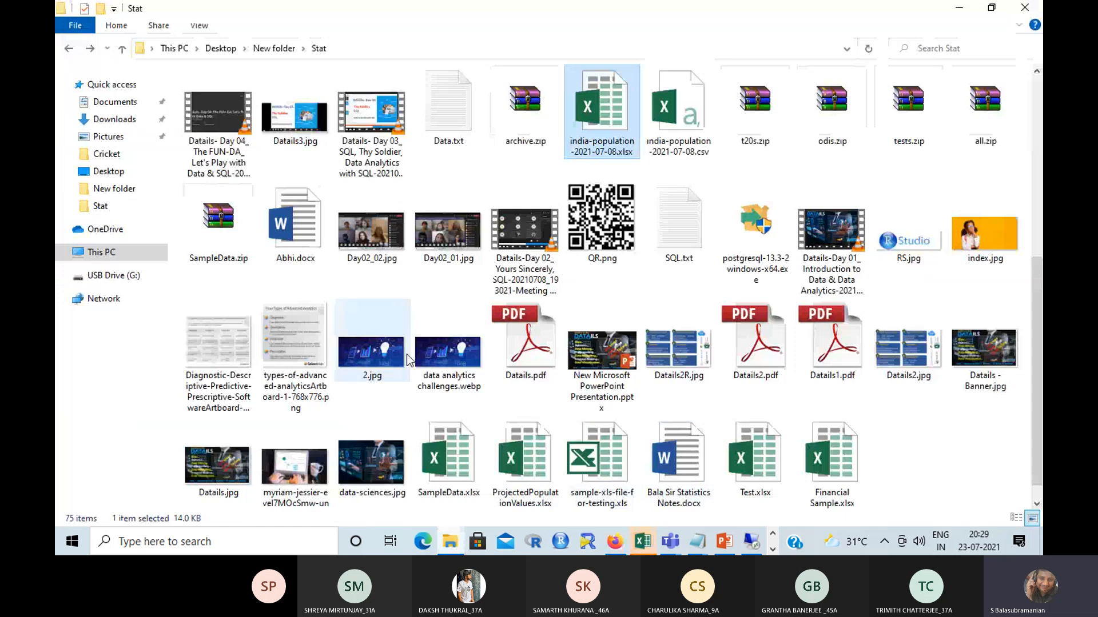
{"action": "left_click_drag", "start_coordinate": [1038, 315], "coordinate": [1041, 135]}
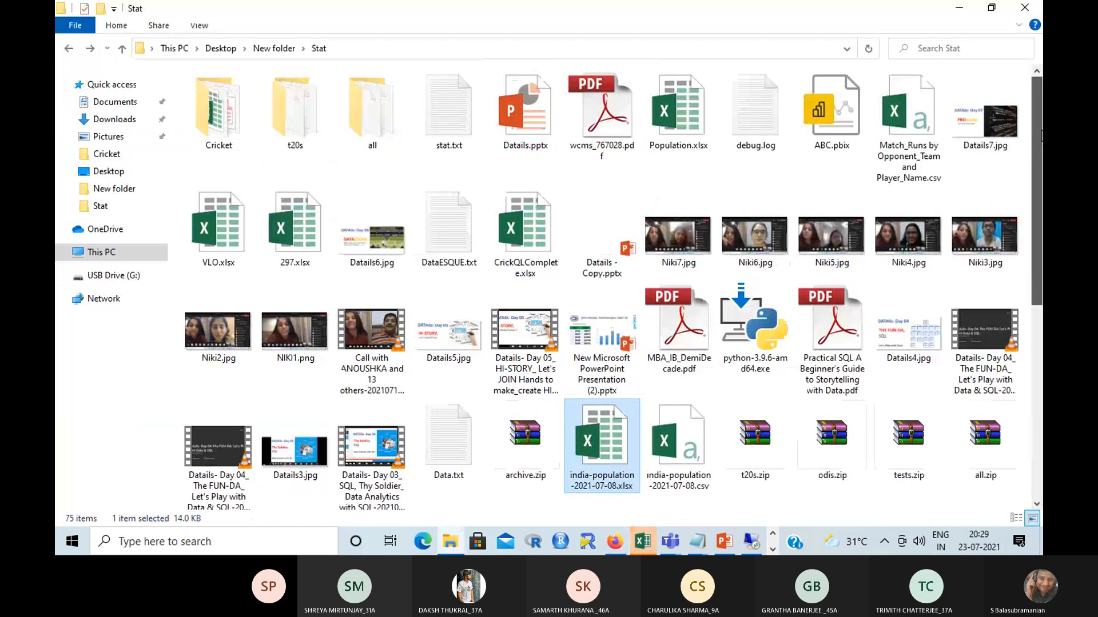
{"action": "double_click", "coordinate": [219, 112]}
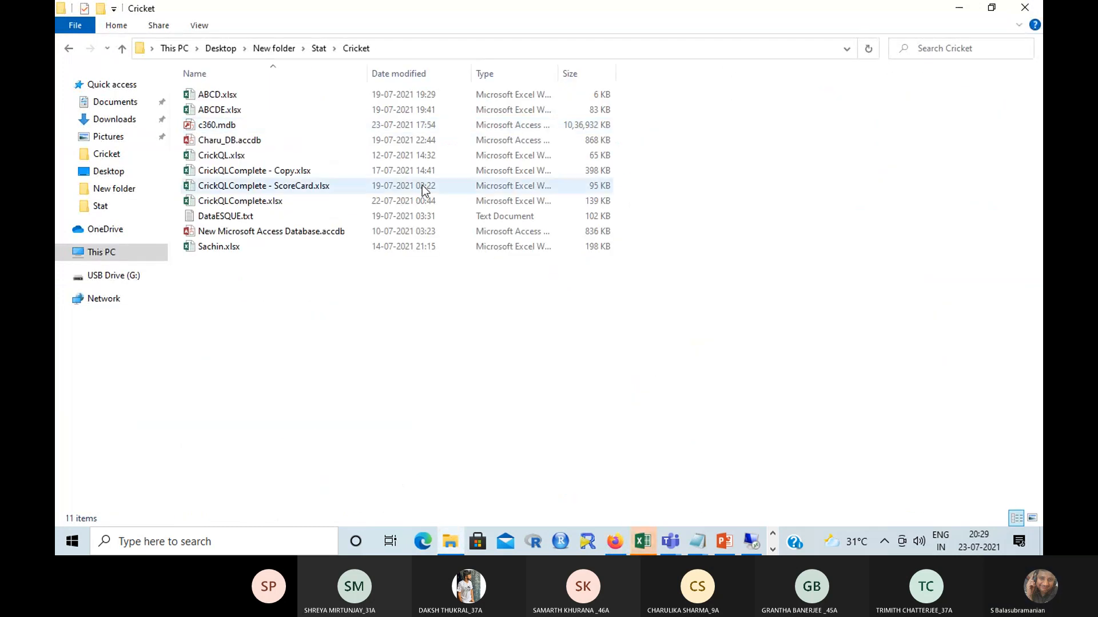
{"action": "double_click", "coordinate": [238, 127]}
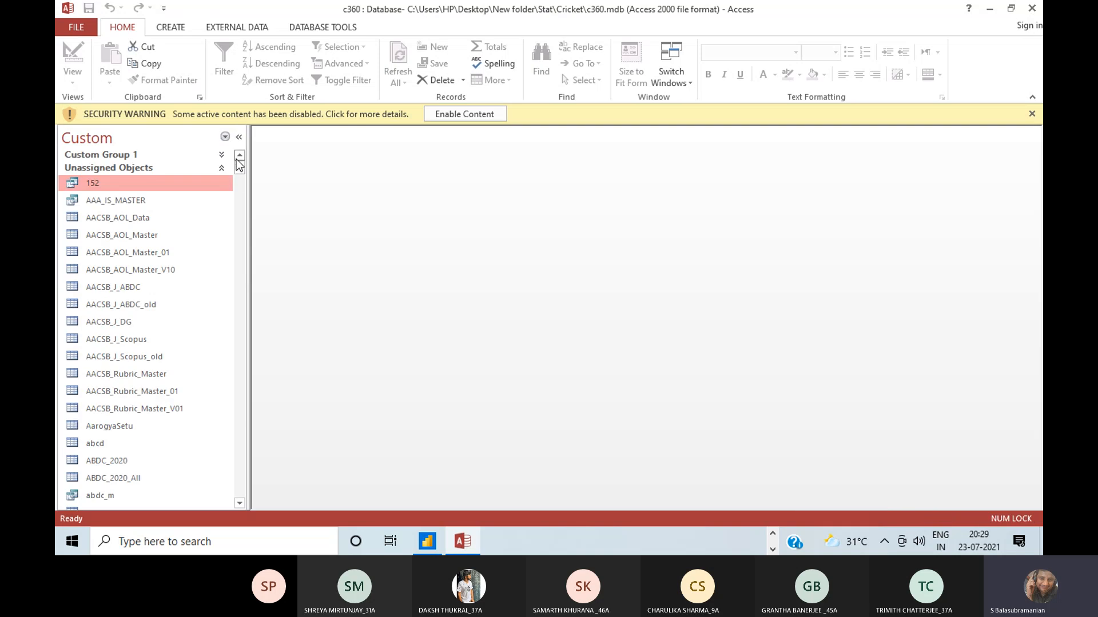
- Jump to the logbook table in Access's navigation pane, then switch back to Firefox
{"action": "left_click_drag", "start_coordinate": [242, 171], "coordinate": [297, 238]}
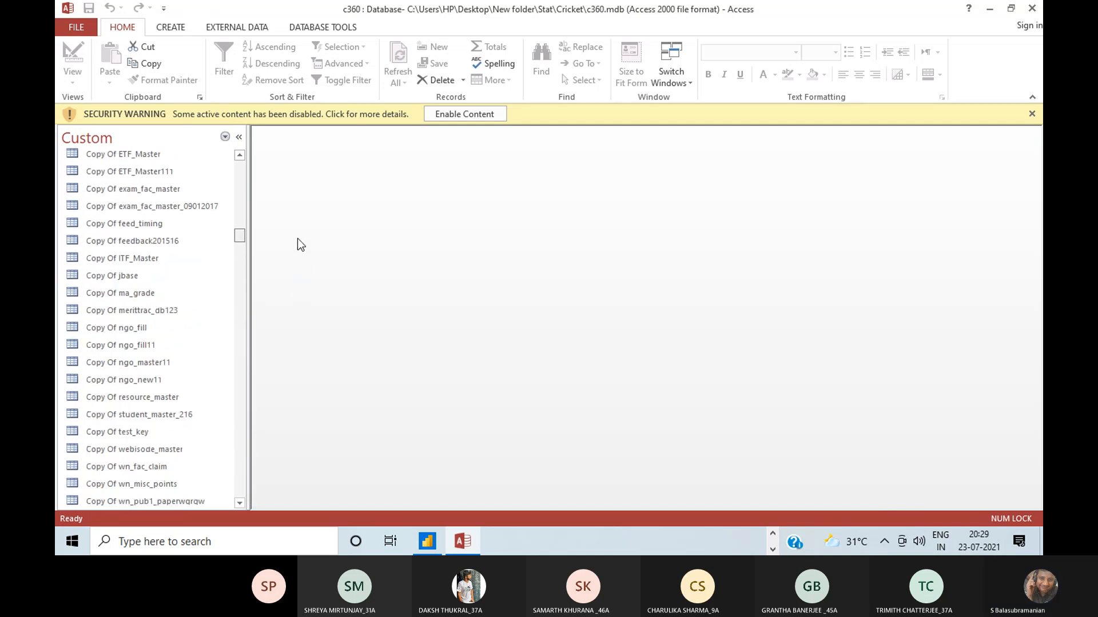
{"action": "type", "text": "lo"}
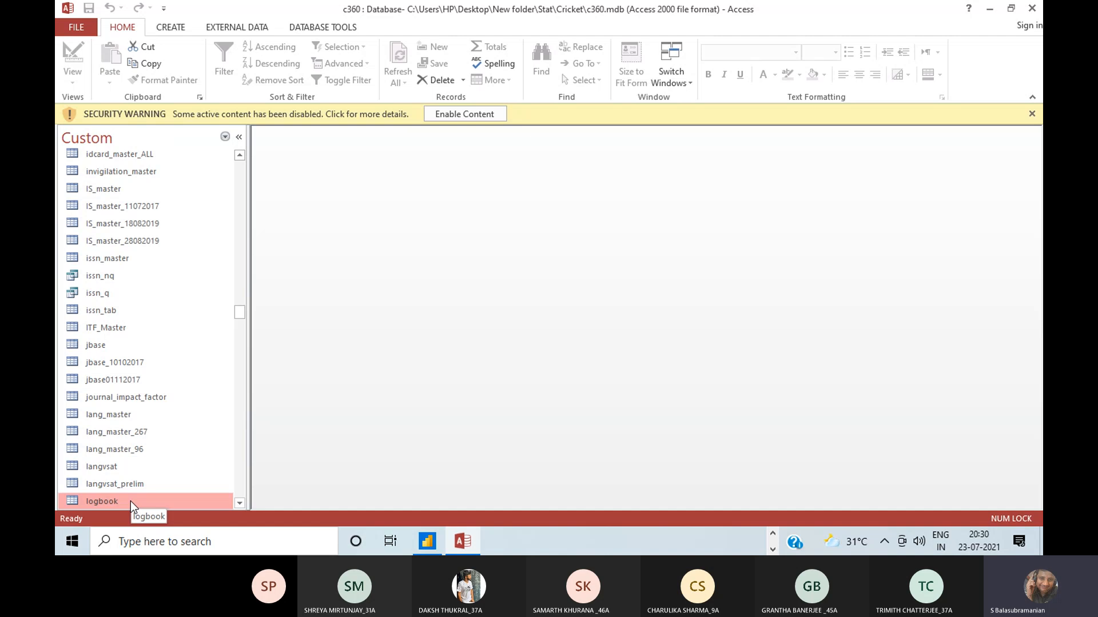
{"action": "key", "text": "alt+Tab"}
{"action": "key", "text": "alt+Tab"}
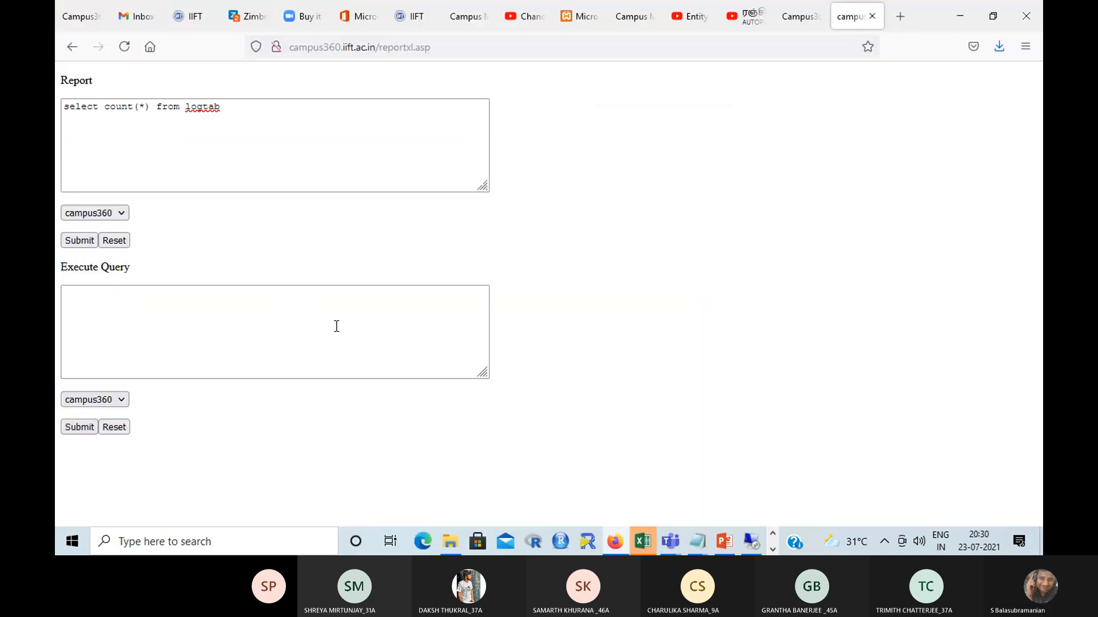
- Change the query to 'select count(*) from logbook', submit it, and open XL_REPORT.xls in Excel
{"action": "left_click", "coordinate": [810, 18]}
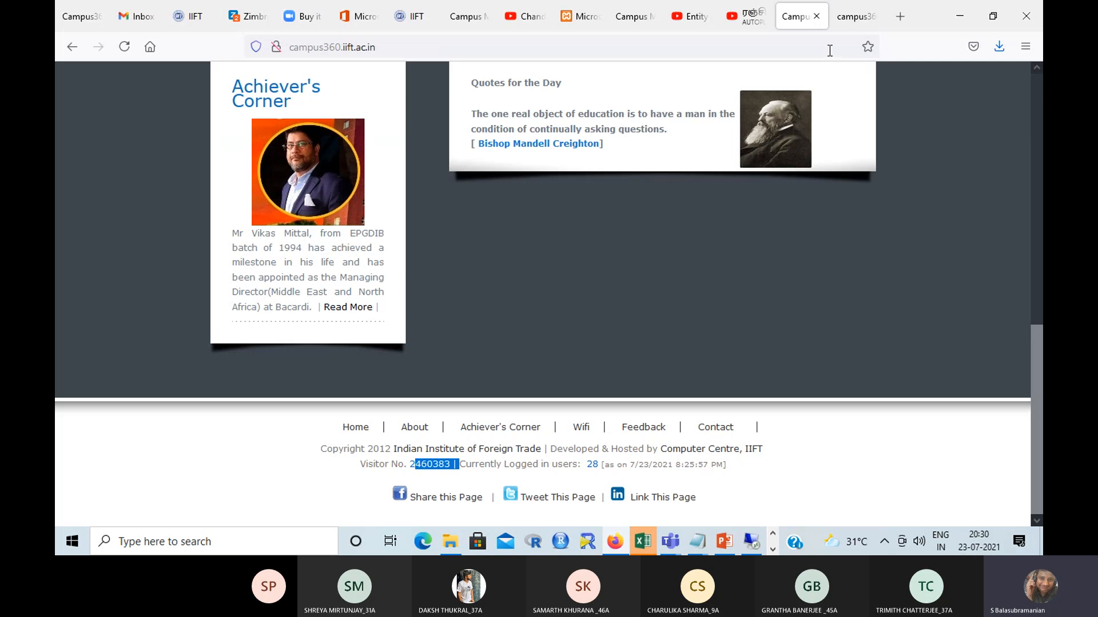
{"action": "left_click", "coordinate": [852, 26]}
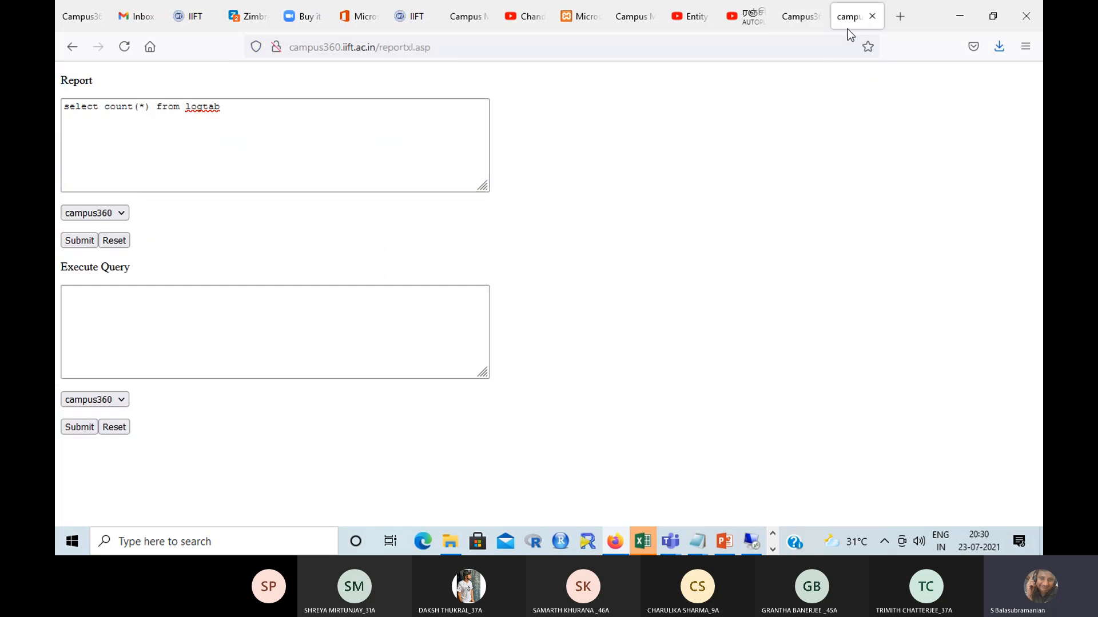
{"action": "double_click", "coordinate": [205, 105]}
{"action": "type", "text": "logbook"}
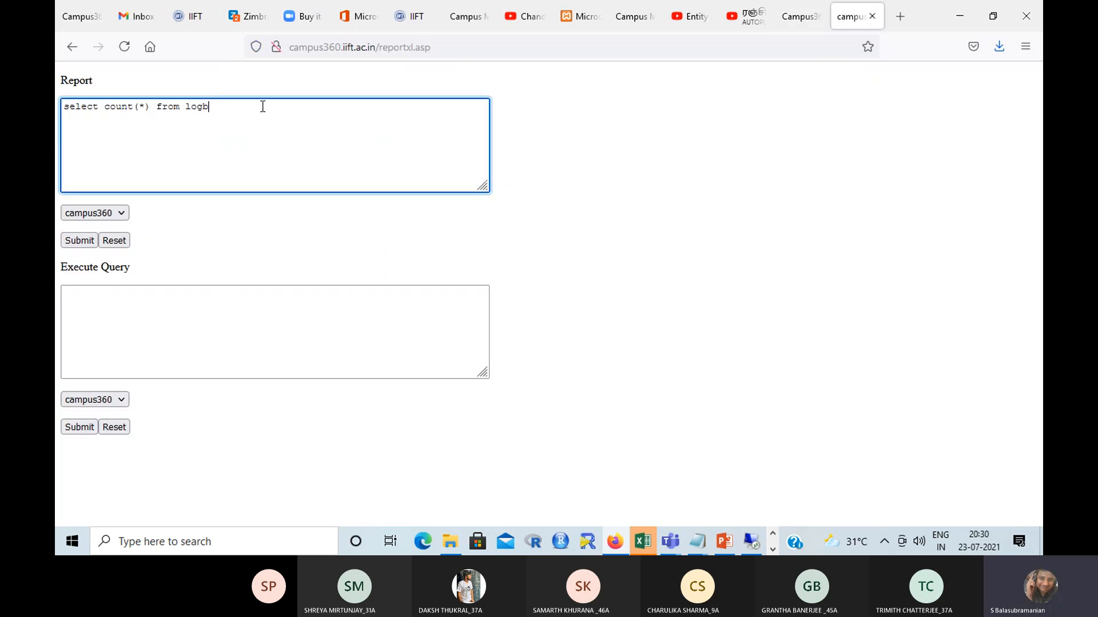
{"action": "left_click", "coordinate": [73, 240]}
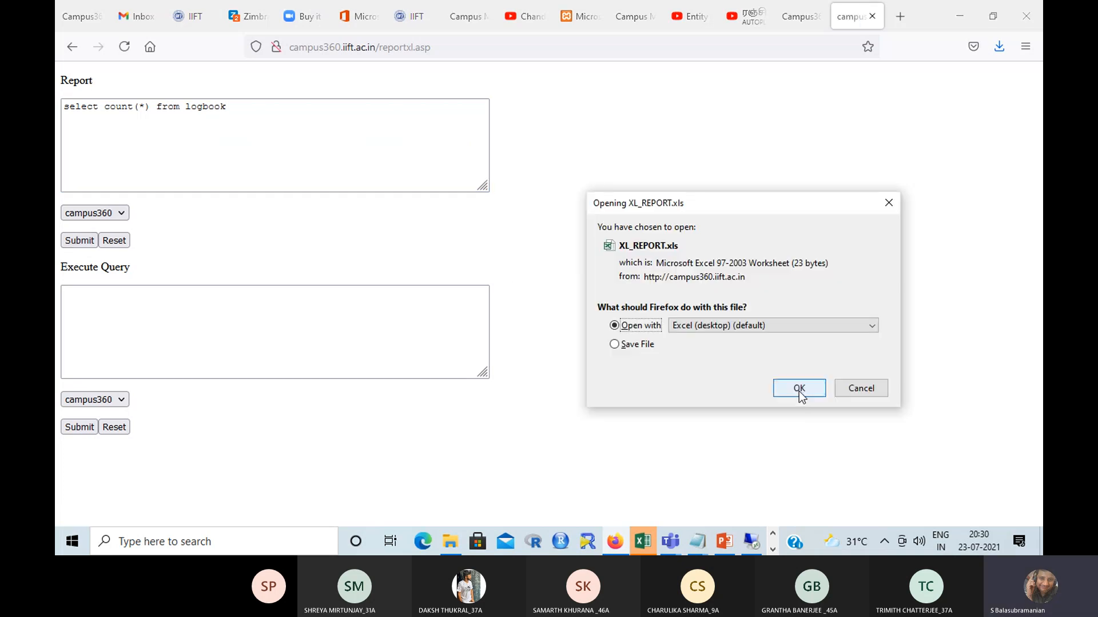
{"action": "left_click", "coordinate": [798, 389]}
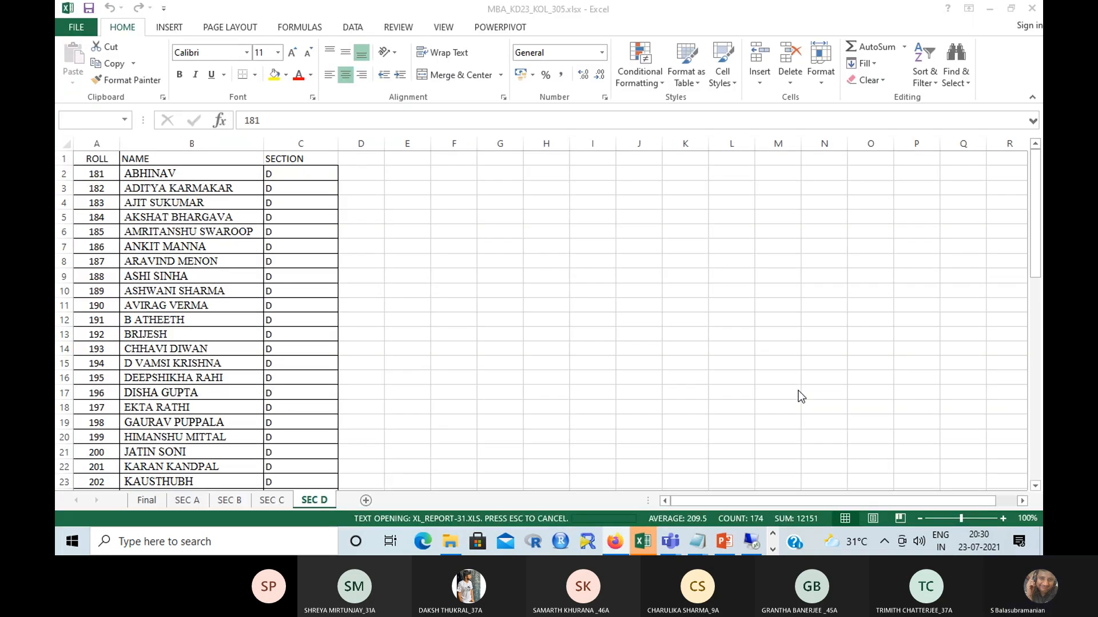
- Open XL_REPORT-31 and XL_REPORT-32 in Excel despite the file-format warnings
{"action": "left_click", "coordinate": [644, 540]}
{"action": "left_click", "coordinate": [643, 541]}
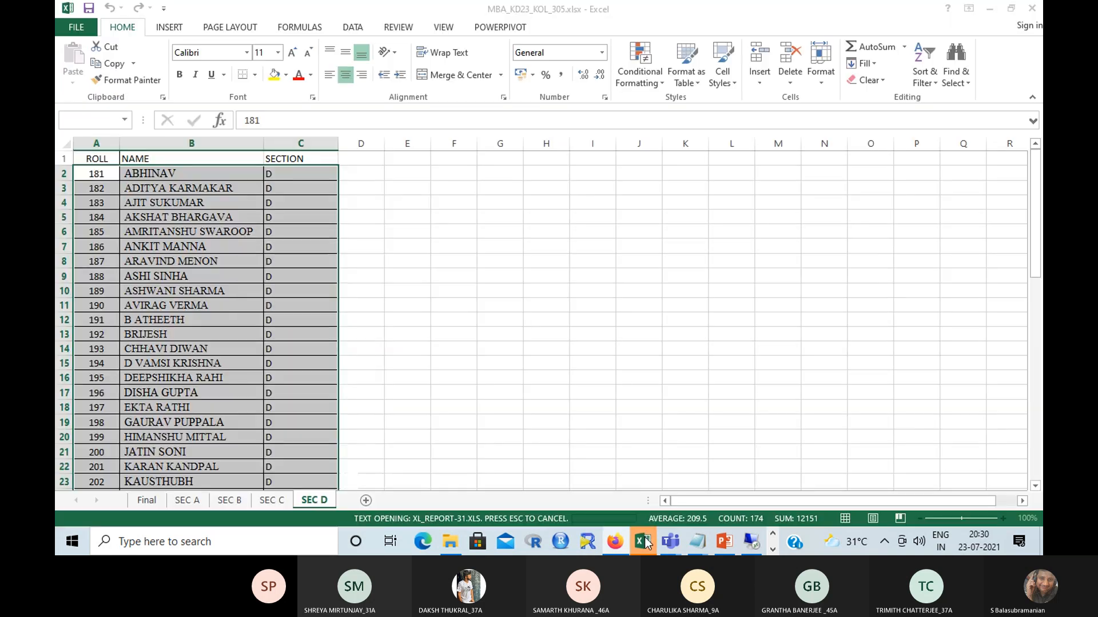
{"action": "left_click", "coordinate": [491, 298]}
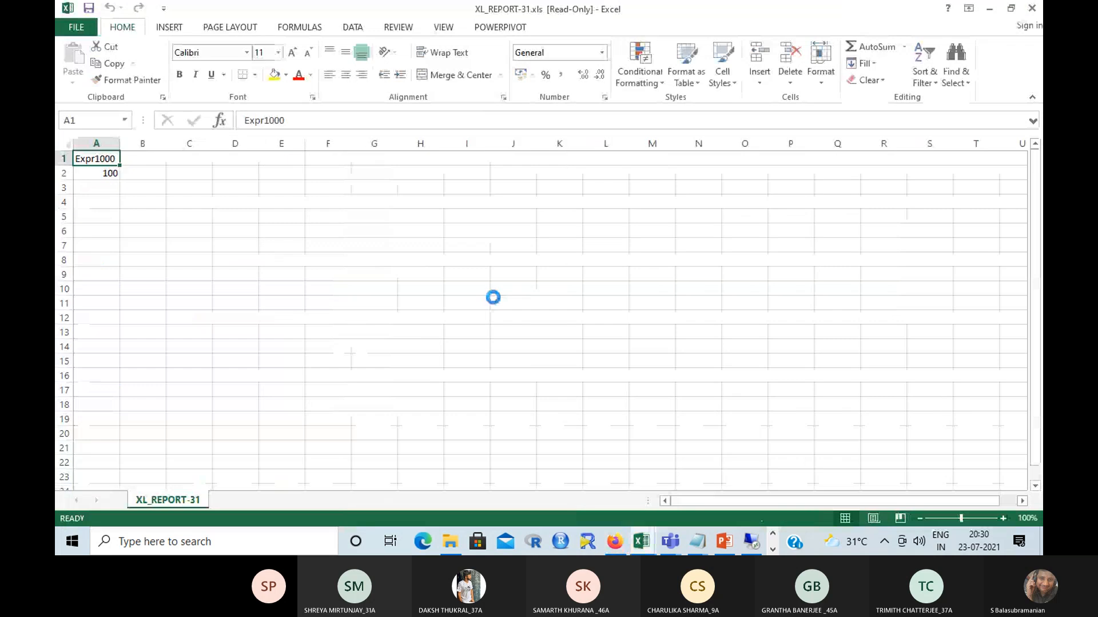
{"action": "left_click", "coordinate": [490, 296]}
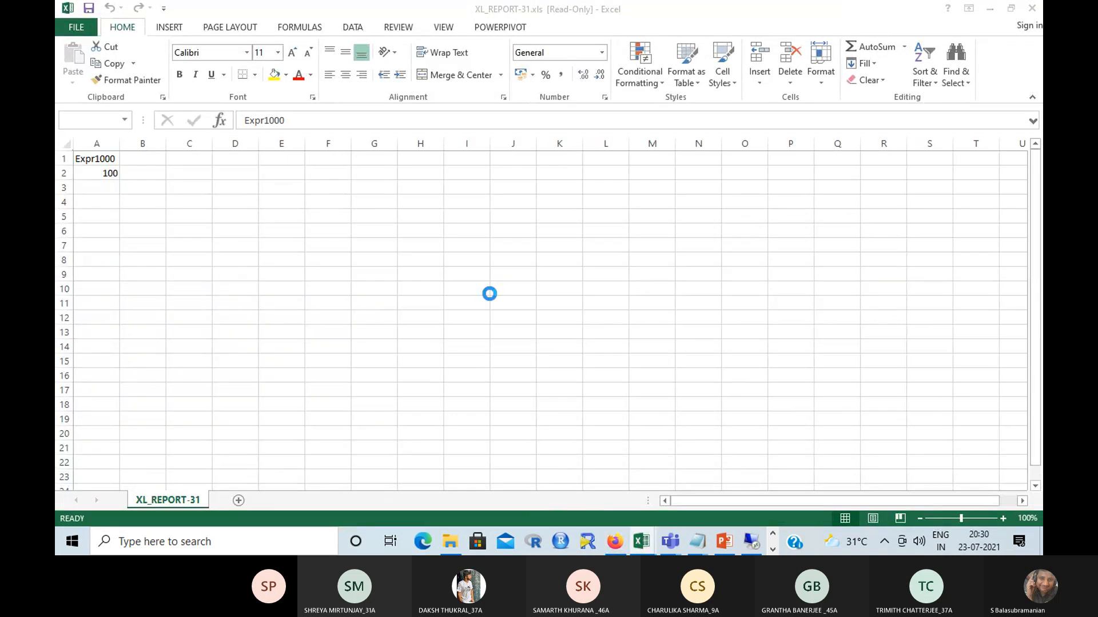
- Widen column A to show the 2460390 count, then return to Firefox
{"action": "left_click", "coordinate": [489, 294]}
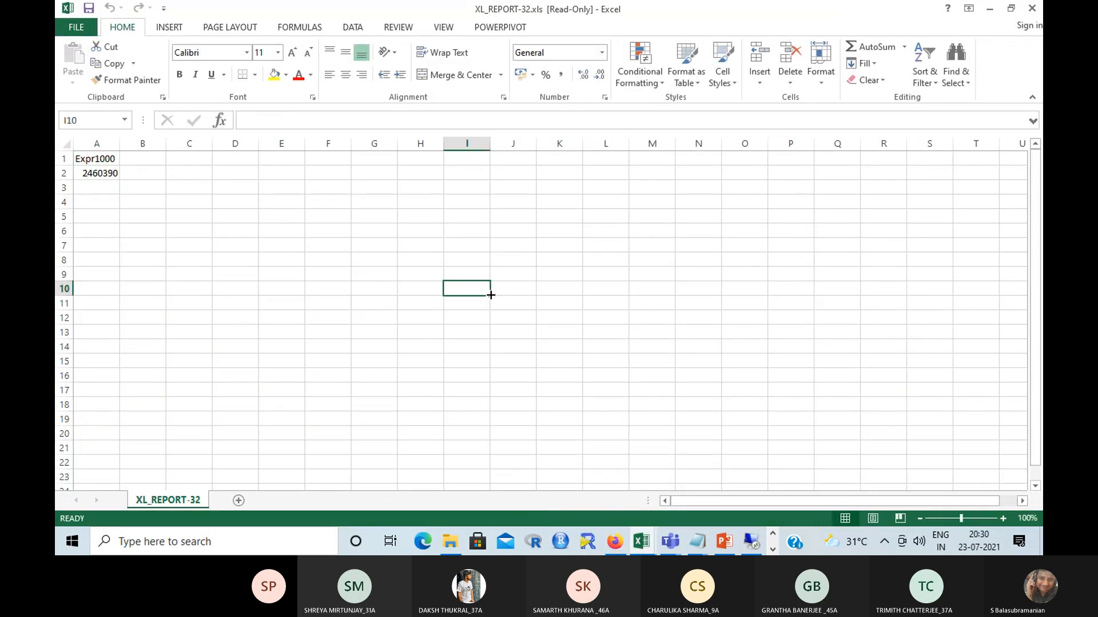
{"action": "double_click", "coordinate": [120, 144]}
{"action": "left_click_drag", "start_coordinate": [121, 146], "coordinate": [191, 150]}
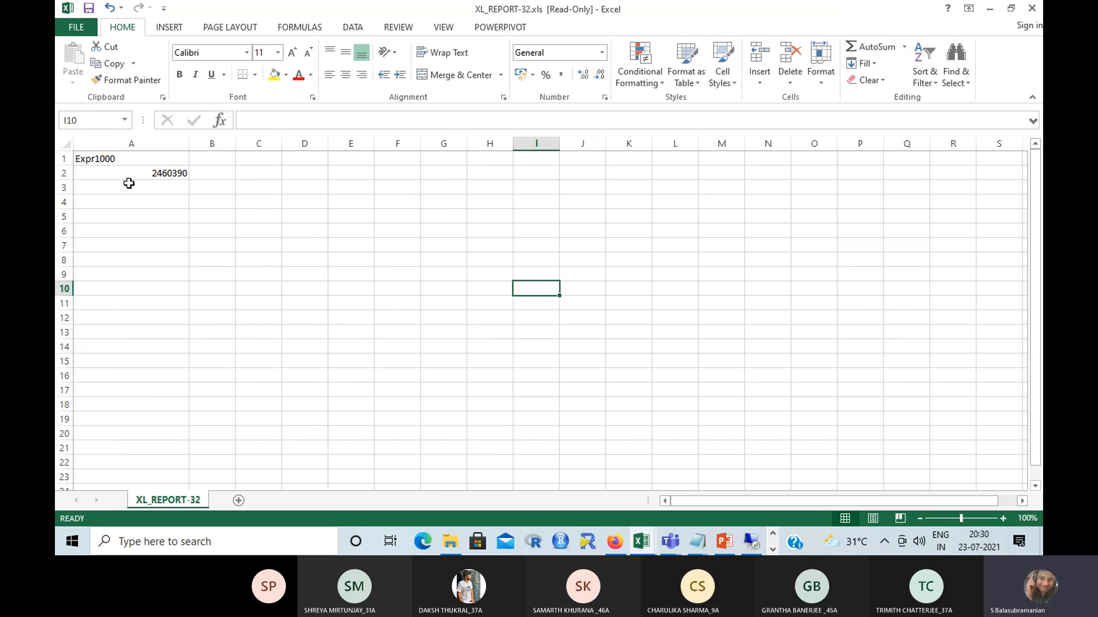
{"action": "key", "text": "alt+Tab"}
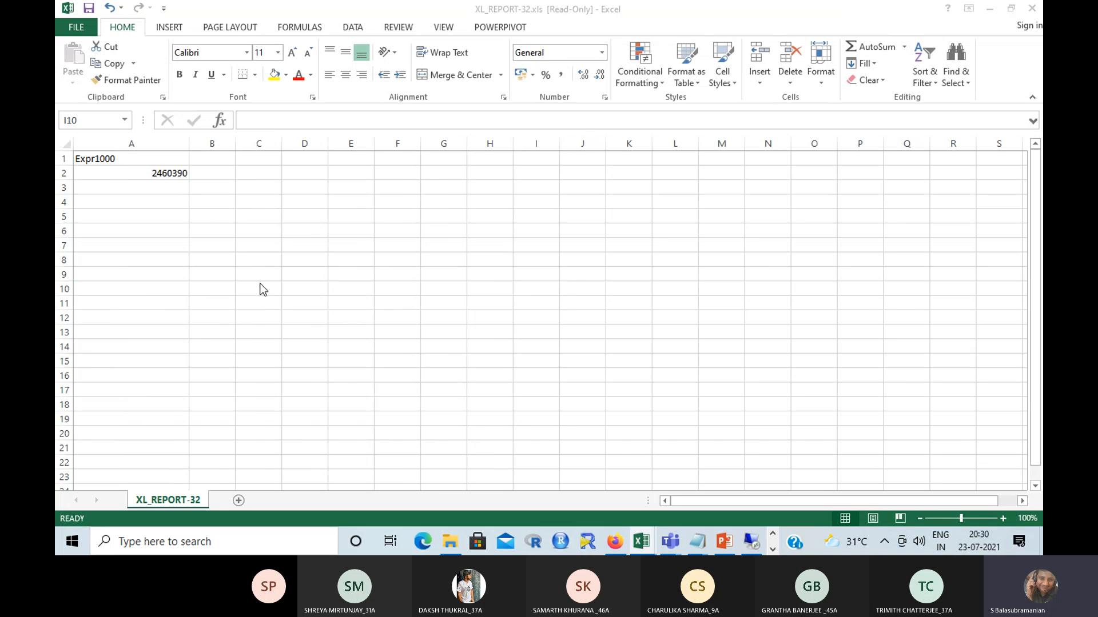
{"action": "key", "text": "alt+Tab"}
{"action": "key", "text": "alt+Tab"}
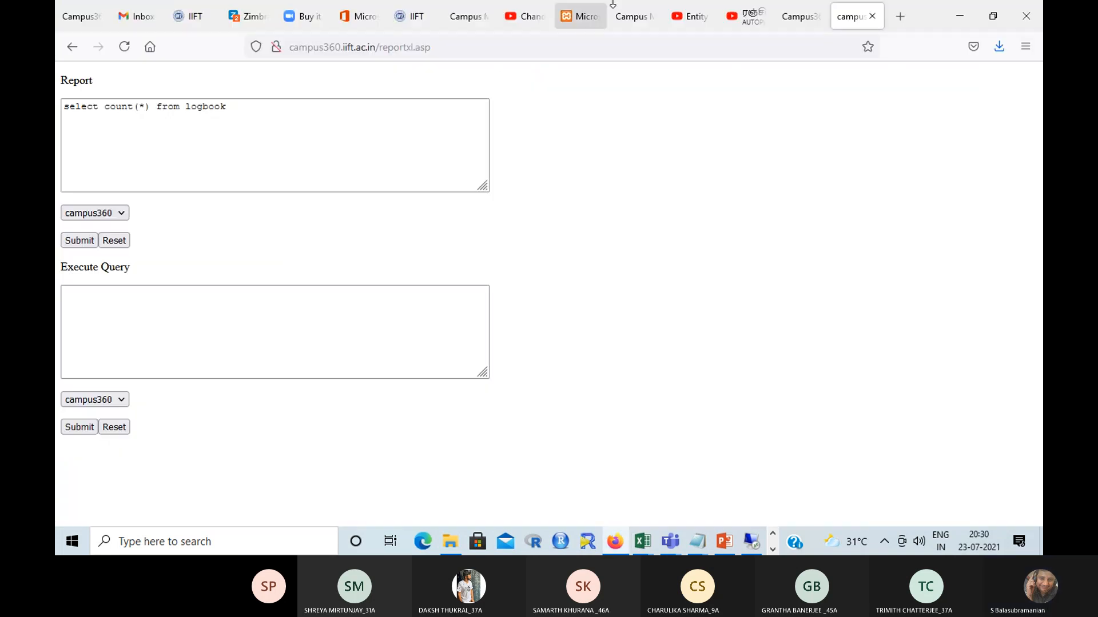
- Refresh the Campus360 home page so the visitor number reads 2460392, then return to XL_REPORT-32
{"action": "left_click", "coordinate": [792, 19]}
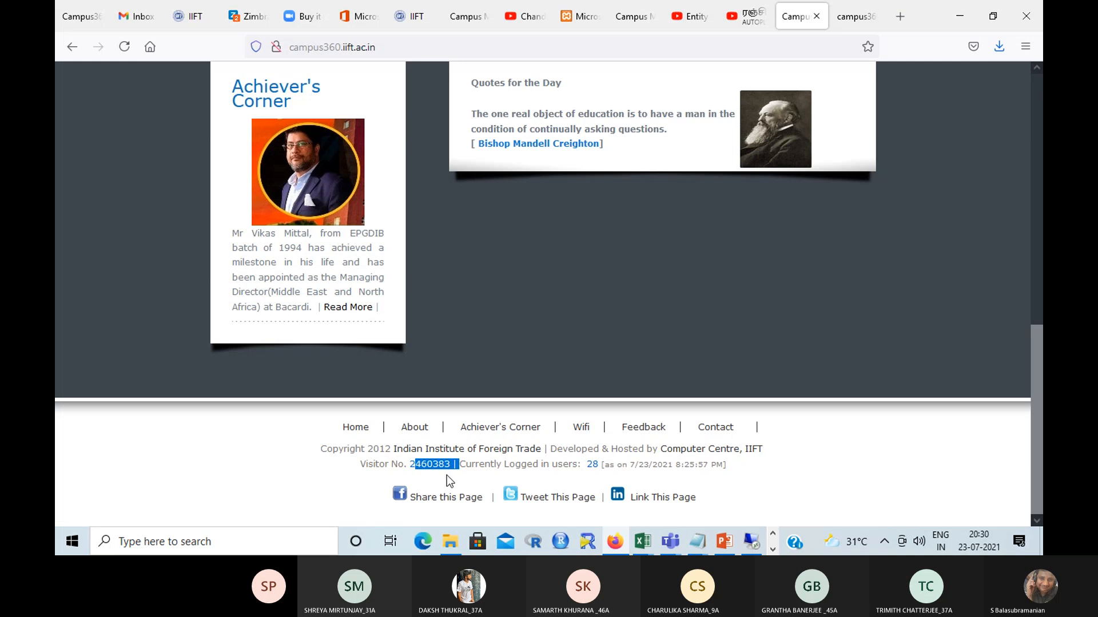
{"action": "left_click_drag", "start_coordinate": [432, 464], "coordinate": [451, 463]}
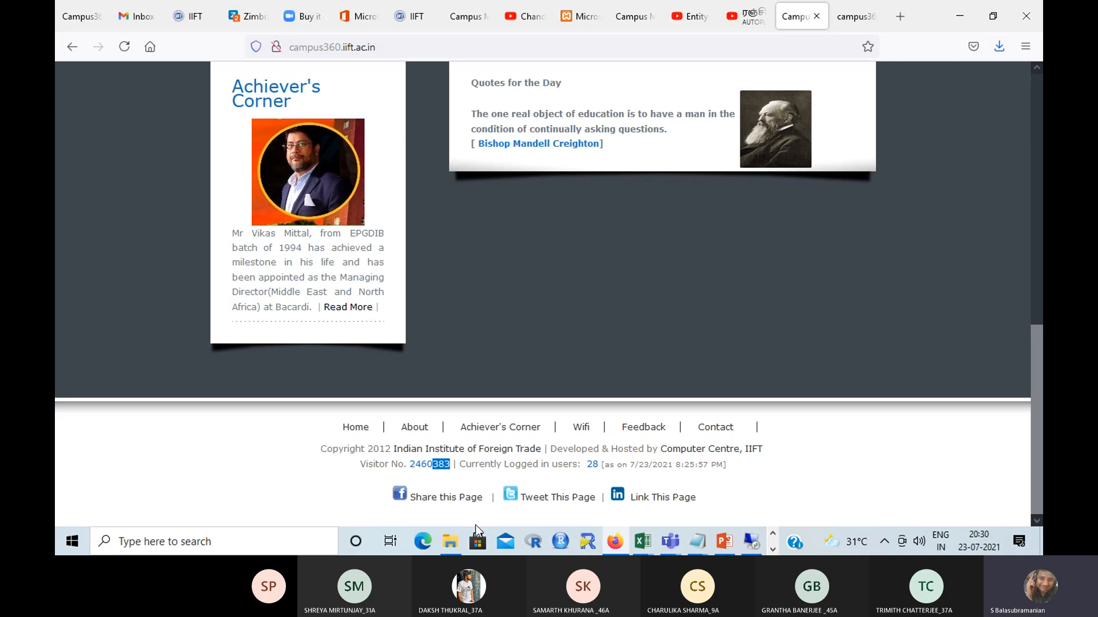
{"action": "key", "text": "alt+Tab"}
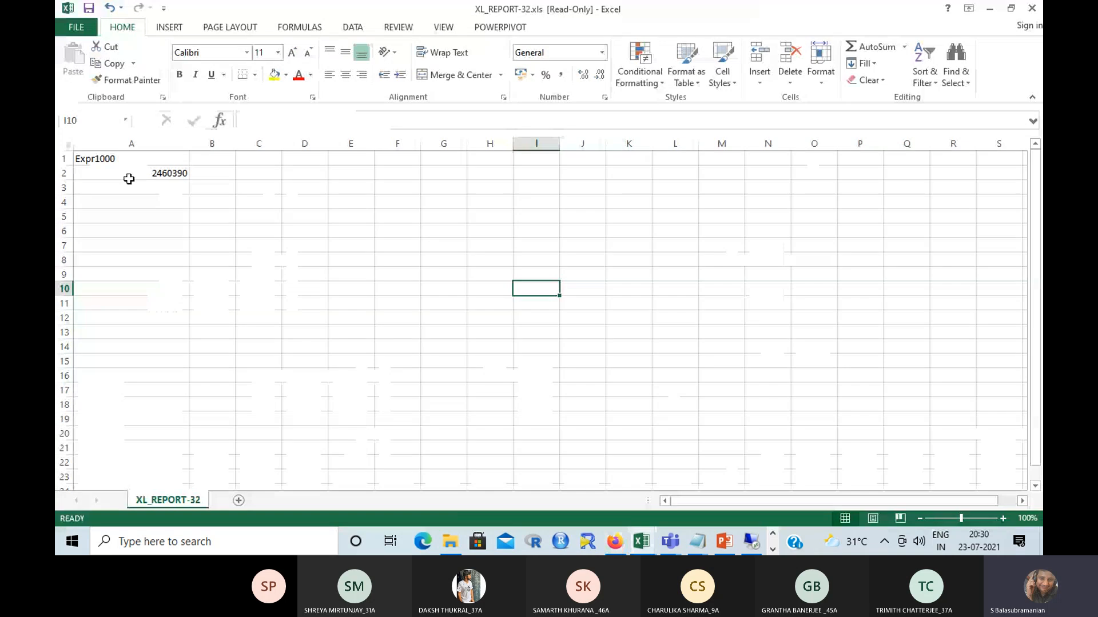
{"action": "key", "text": "alt+Tab"}
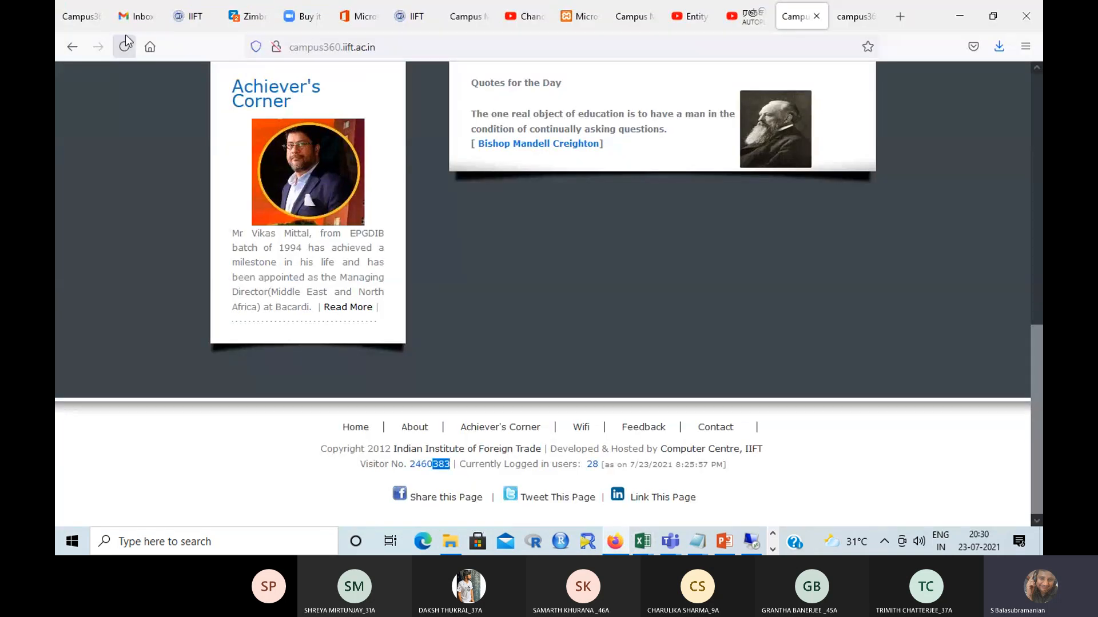
{"action": "key", "text": "F5"}
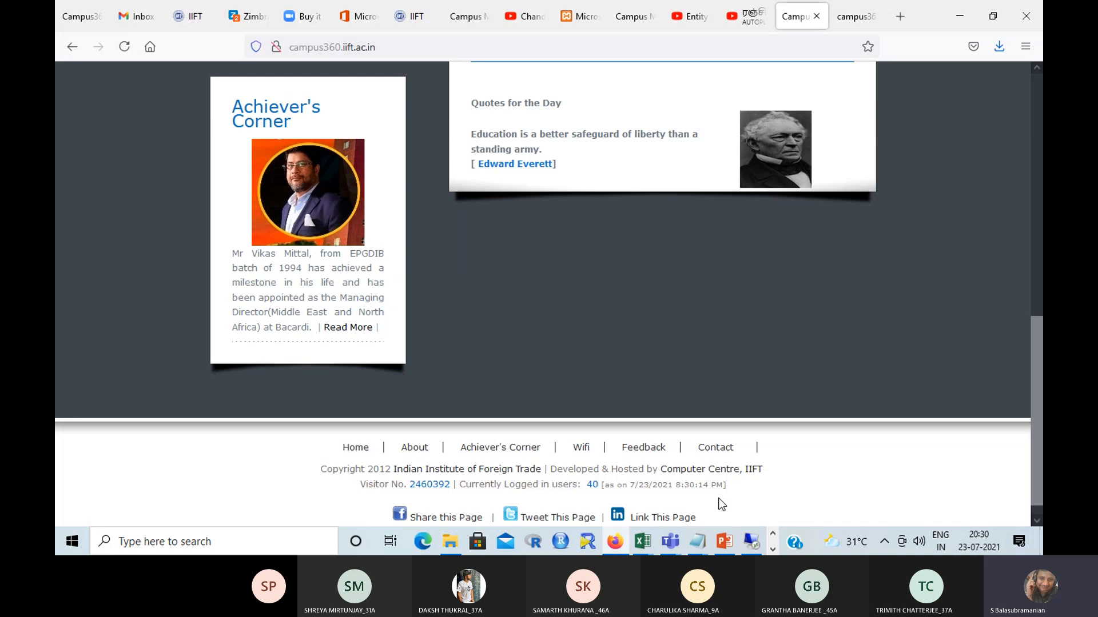
{"action": "left_click", "coordinate": [642, 541]}
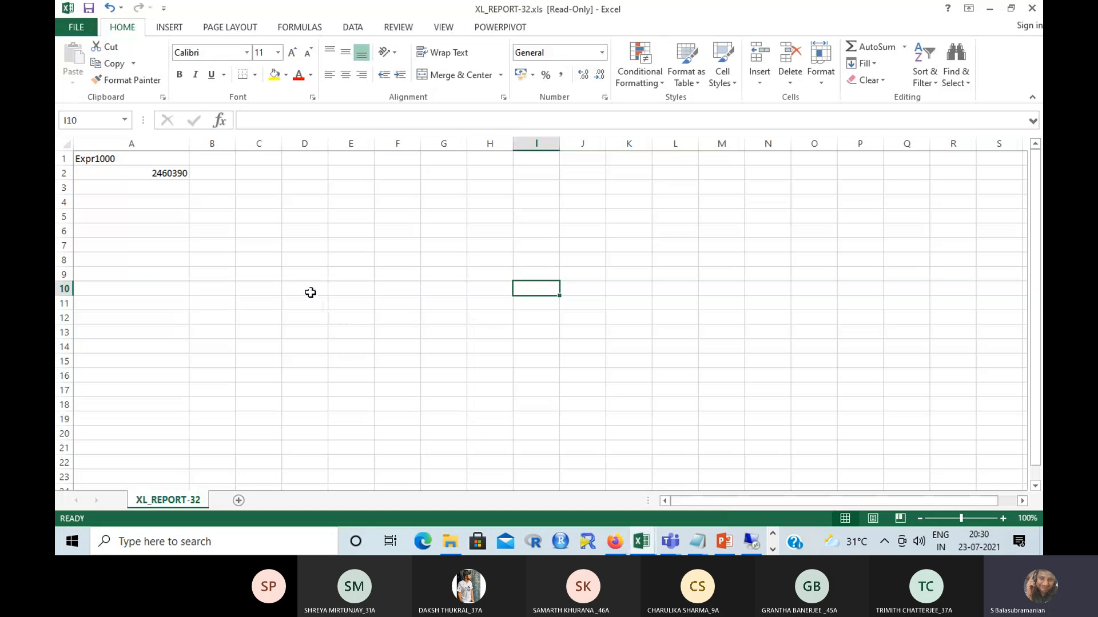
- Read the 2460390 count in A2, close XL_REPORT-32 without saving, and switch to Access's c360
{"action": "left_click", "coordinate": [159, 170]}
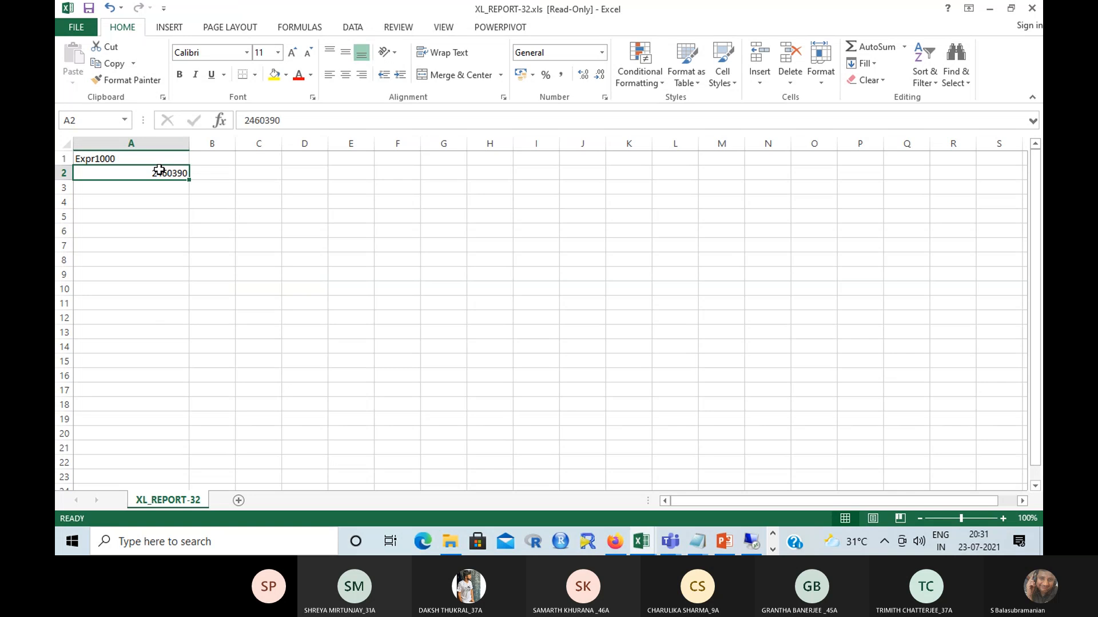
{"action": "left_click", "coordinate": [1039, 8]}
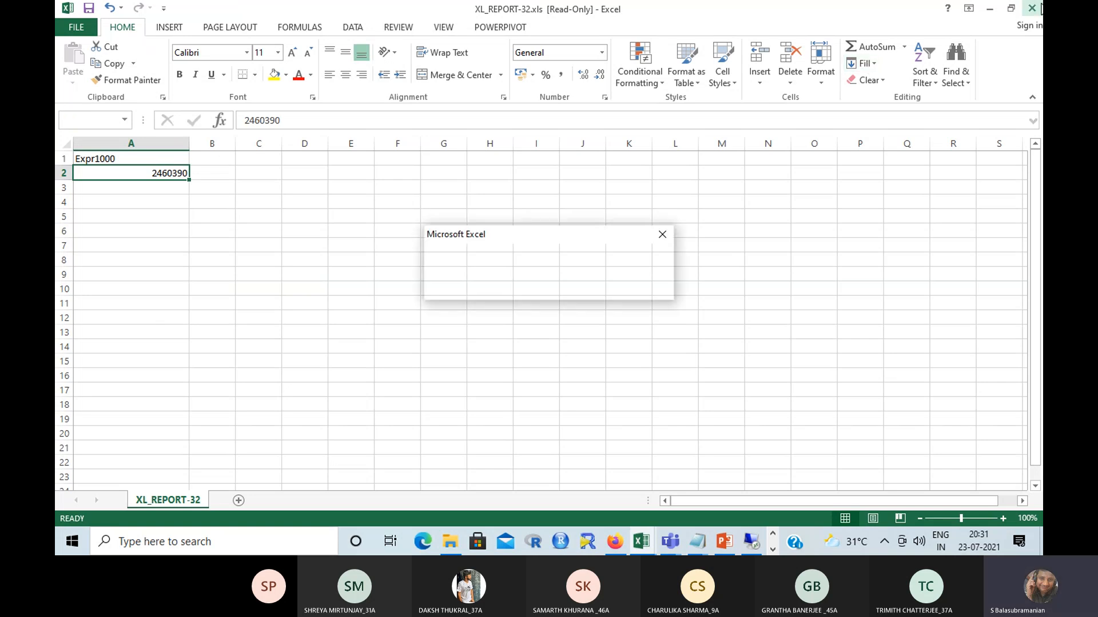
{"action": "left_click", "coordinate": [554, 289]}
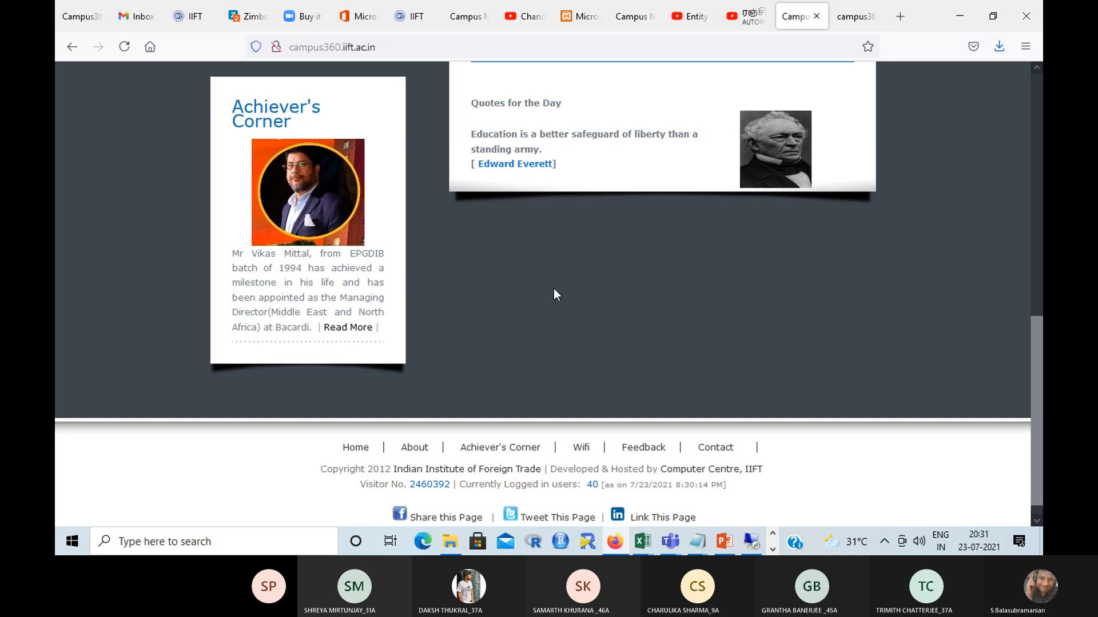
{"action": "key", "text": "alt+Tab"}
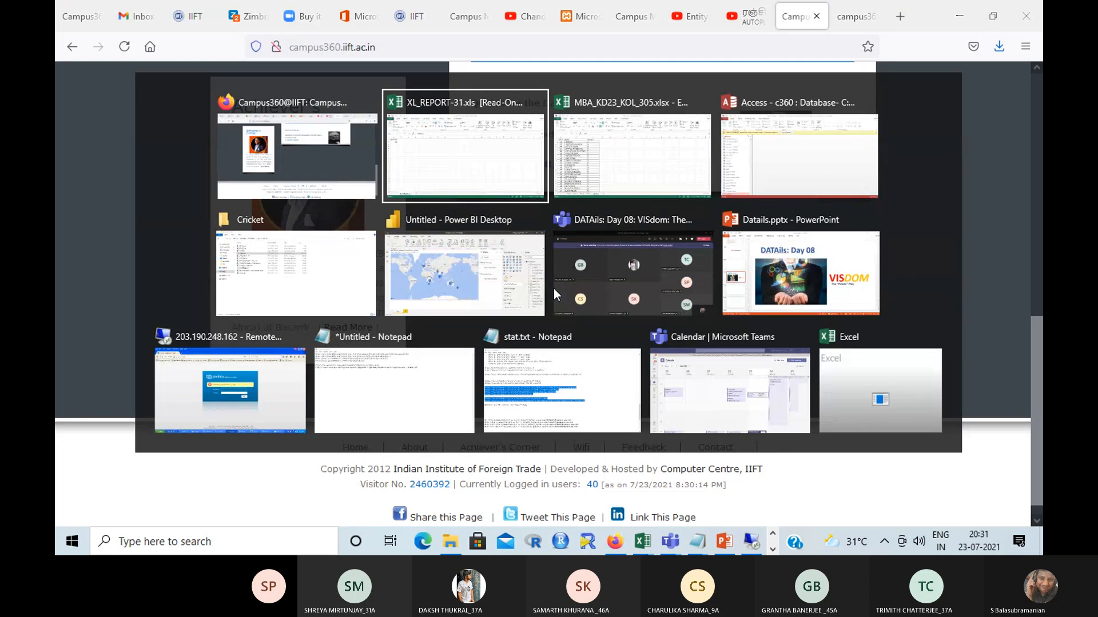
{"action": "key", "text": "alt+Tab"}
{"action": "key", "text": "alt+Tab"}
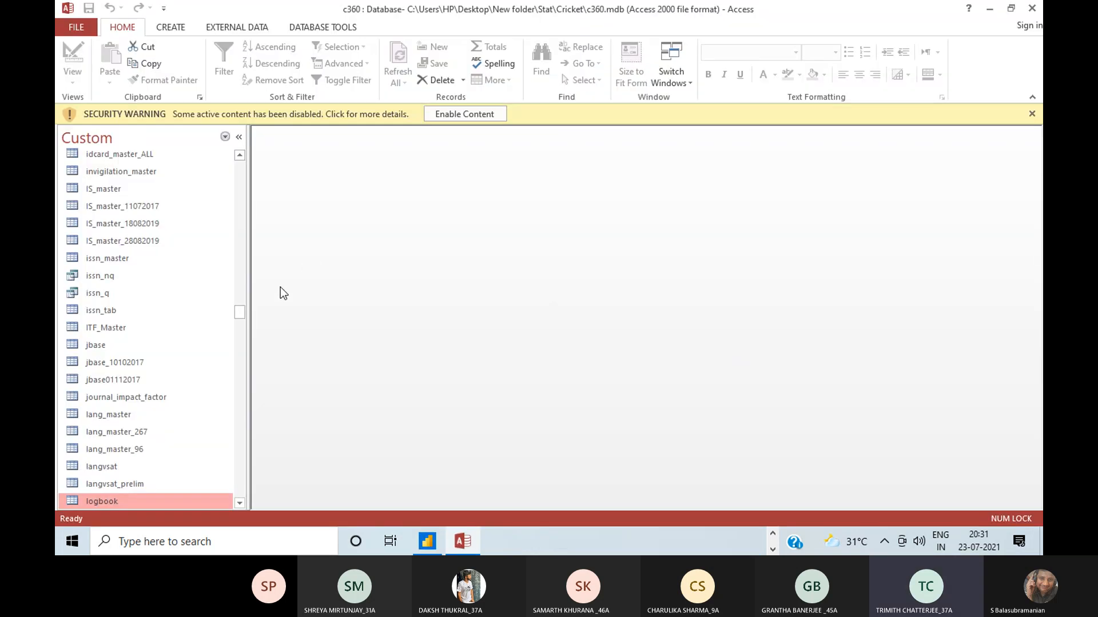
- Open the logbook table in Access to show its 2460202 records, then switch back toward Firefox
{"action": "double_click", "coordinate": [145, 499]}
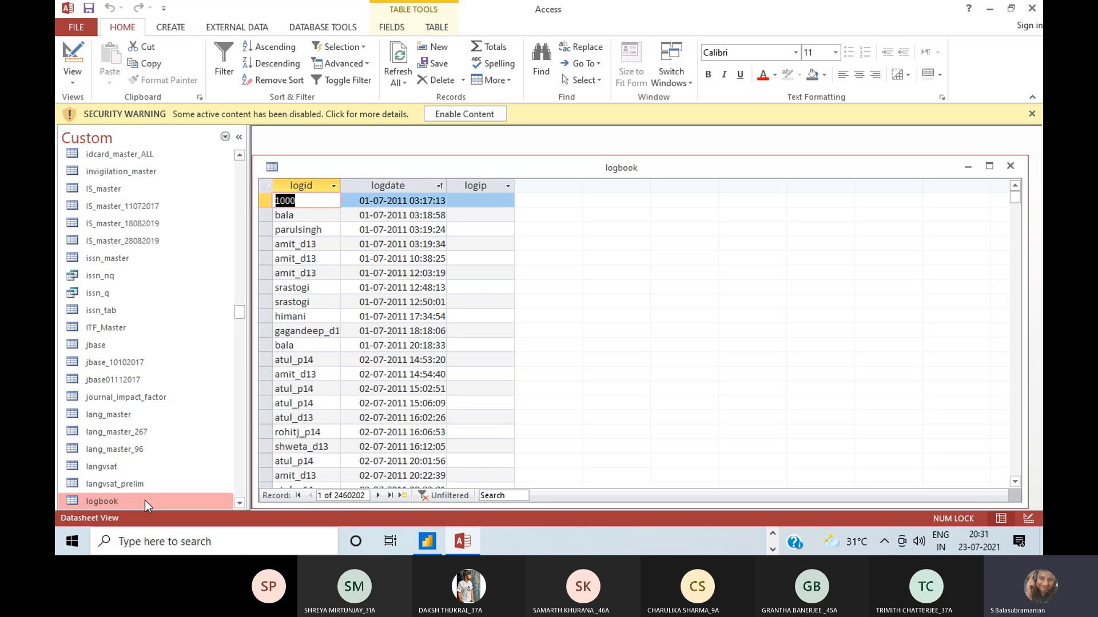
{"action": "key", "text": "alt+Tab"}
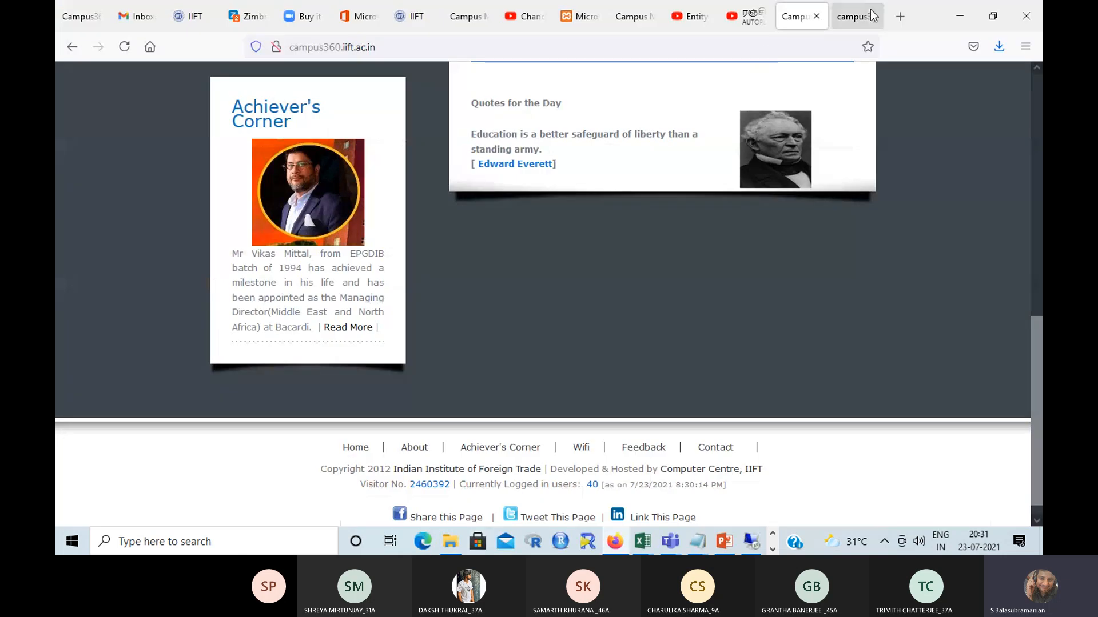
- Append a WHERE logid='…' clause with the user's login id to the logbook count query
{"action": "left_click", "coordinate": [851, 16]}
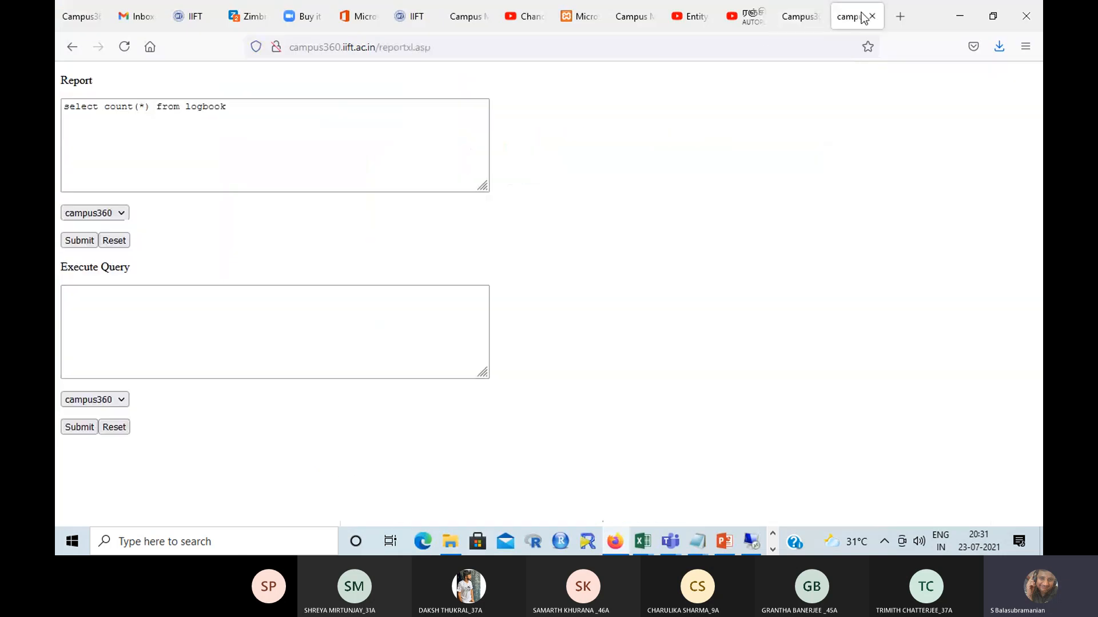
{"action": "left_click", "coordinate": [278, 118]}
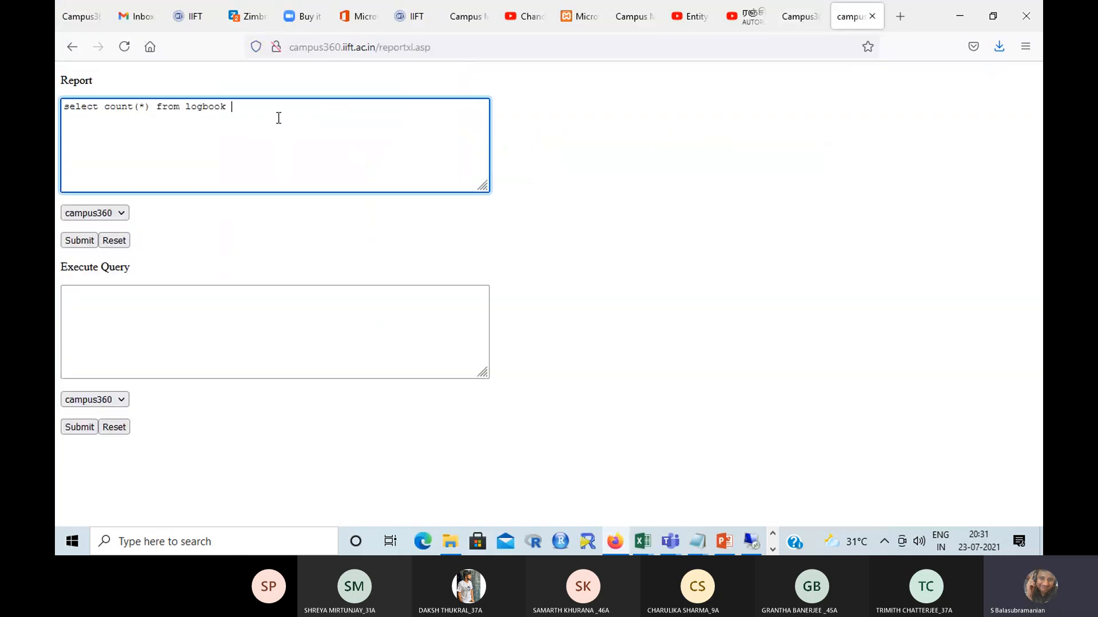
{"action": "type", "text": "where logid='charulik"}
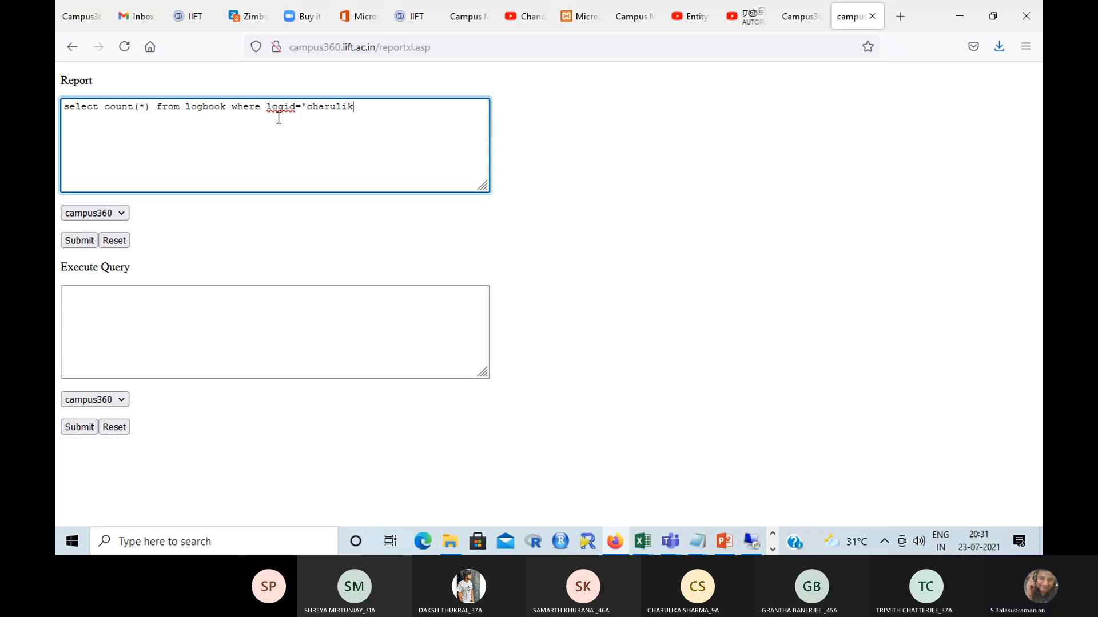
{"action": "type", "text": "a_k"}
{"action": "key", "text": "BackSpace"}
{"action": "type", "text": "e"}
{"action": "type", "text": "k21"}
{"action": "type", "text": "0@"}
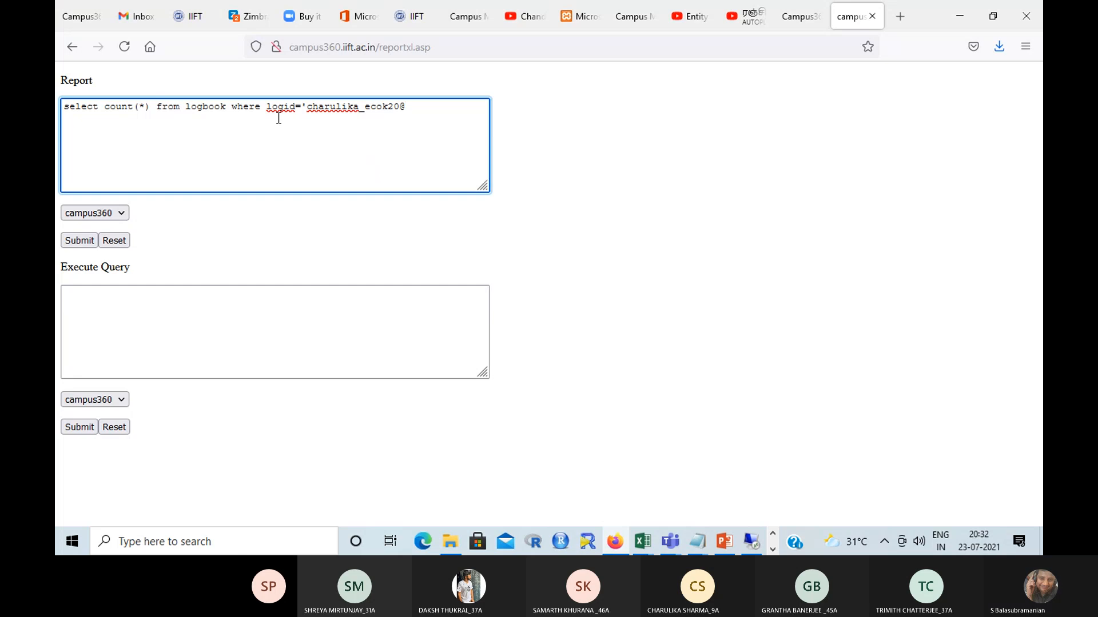
{"action": "key", "text": "BackSpace"}
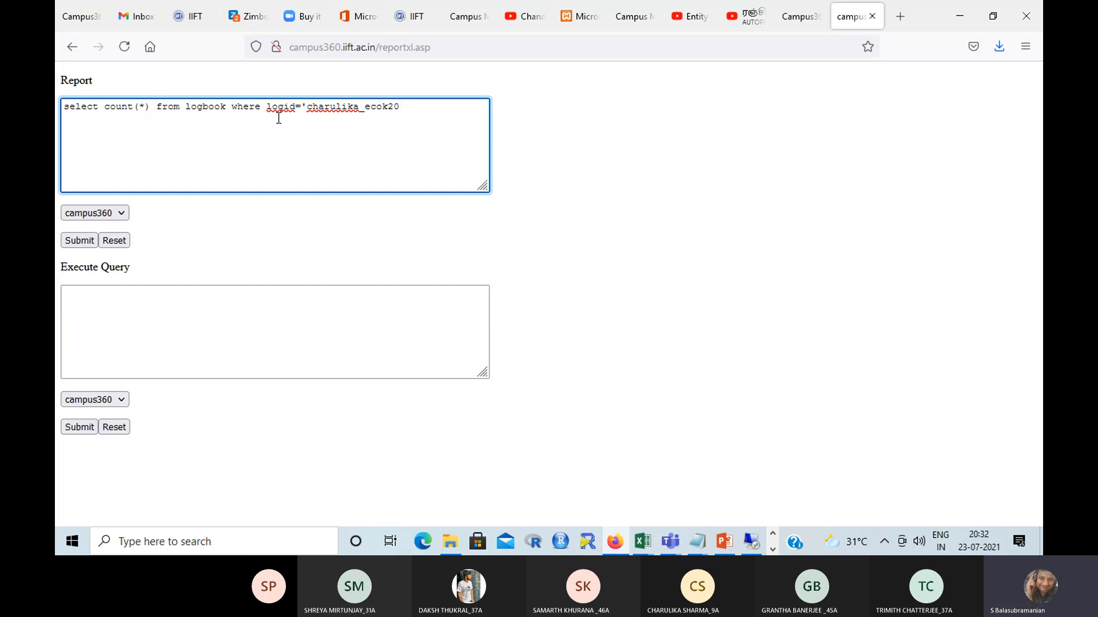
{"action": "type", "text": "'"}
{"action": "left_click_drag", "start_coordinate": [307, 109], "coordinate": [399, 111]}
{"action": "left_click", "coordinate": [363, 151]}
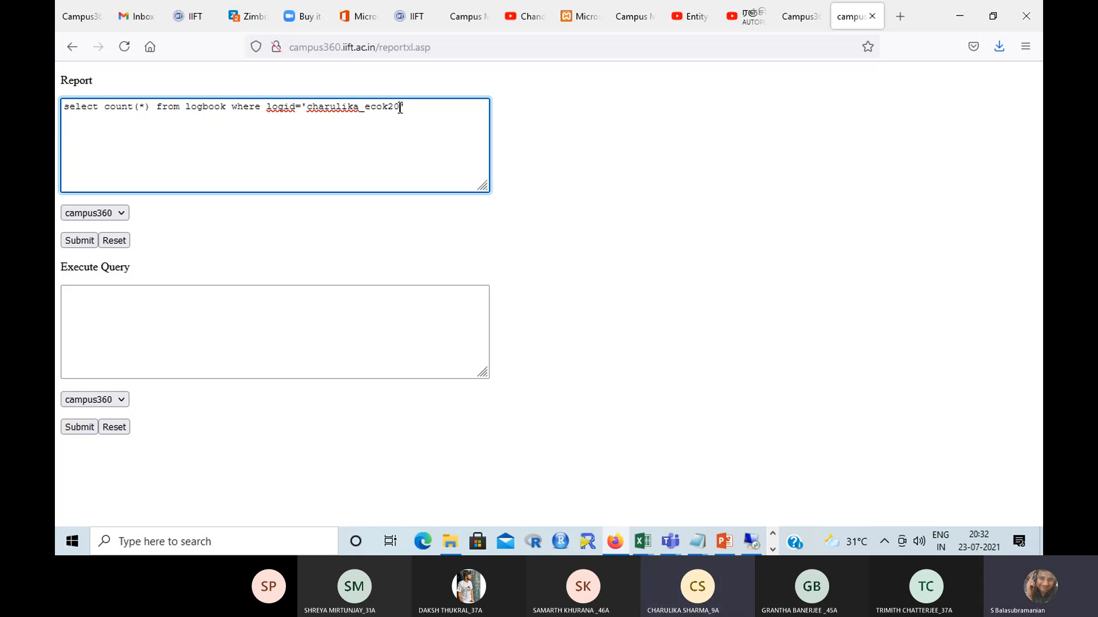
{"action": "type", "text": "22'"}
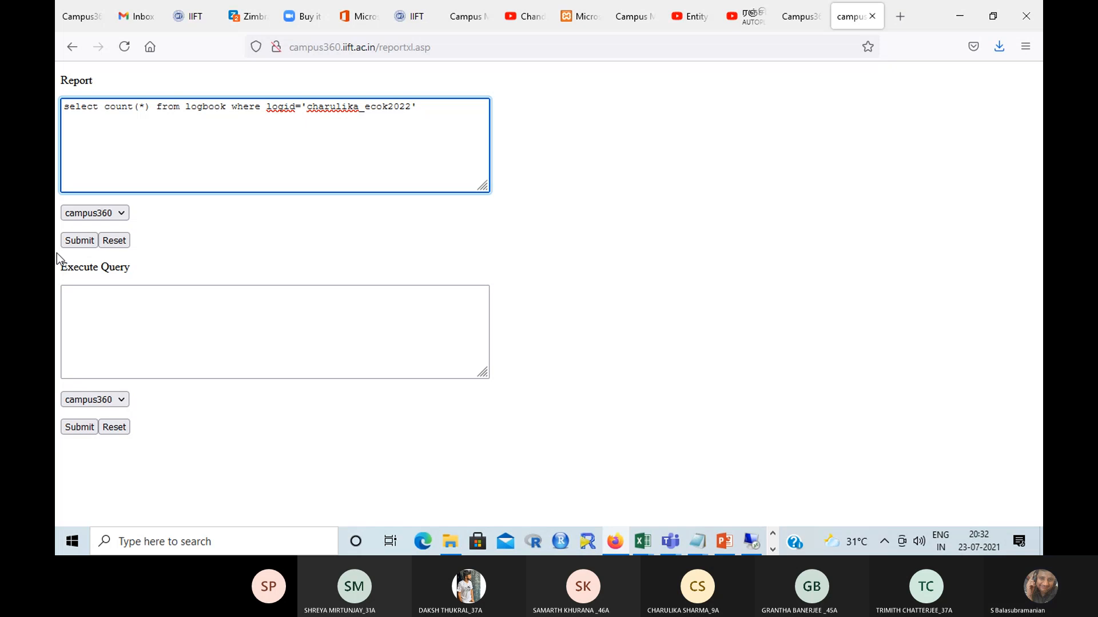
- Submit the filtered count query for Excel, then decline the mismatched-format report file
{"action": "left_click", "coordinate": [79, 245]}
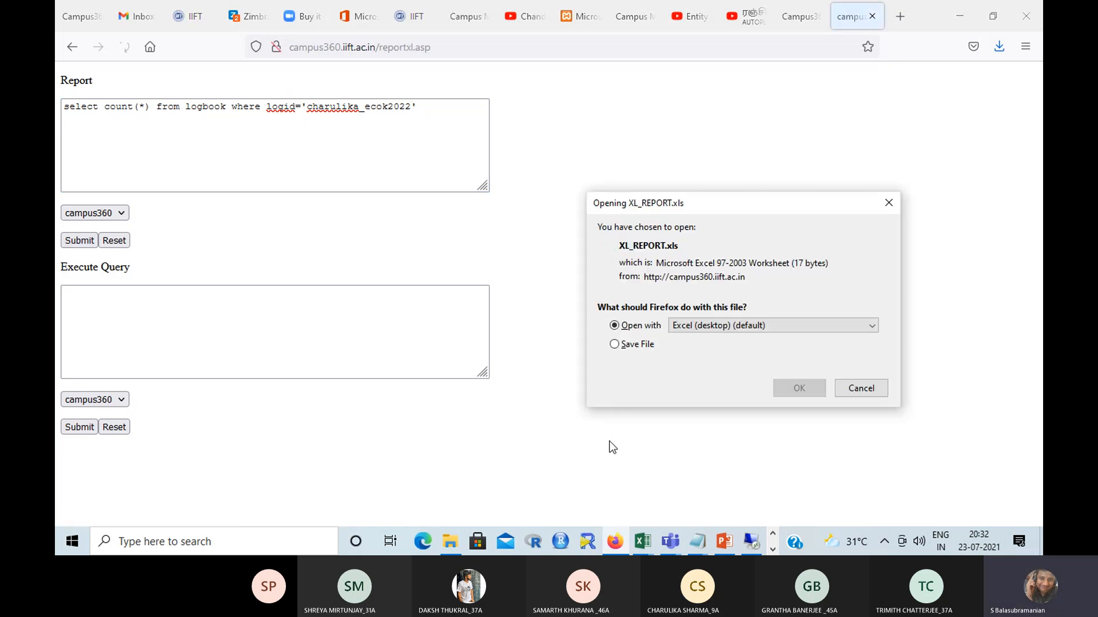
{"action": "left_click", "coordinate": [796, 389]}
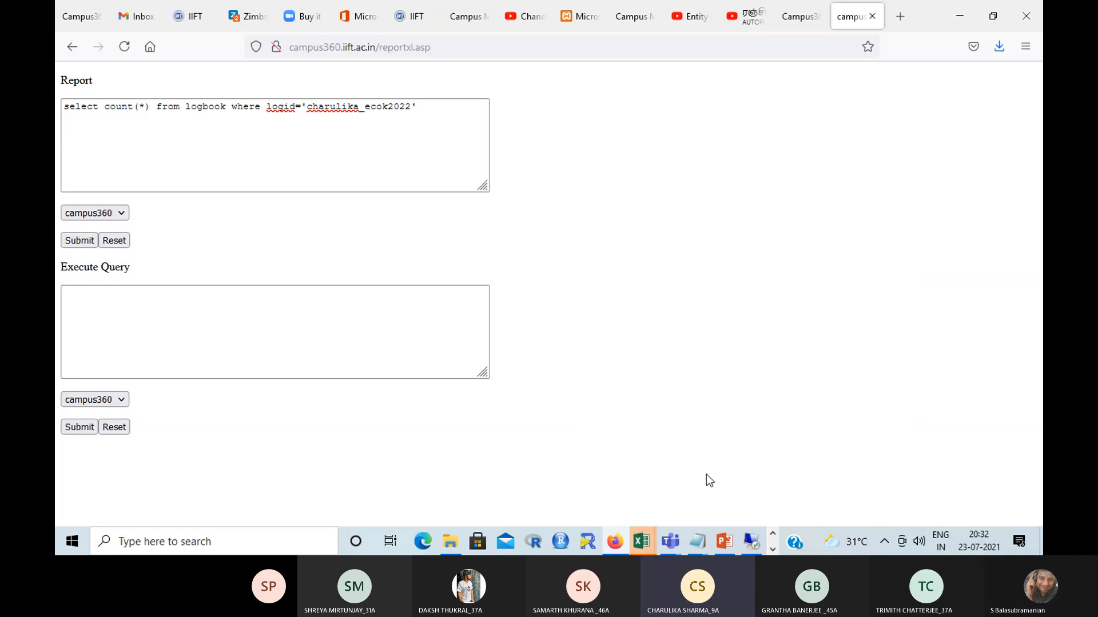
{"action": "mouse_move", "coordinate": [644, 540]}
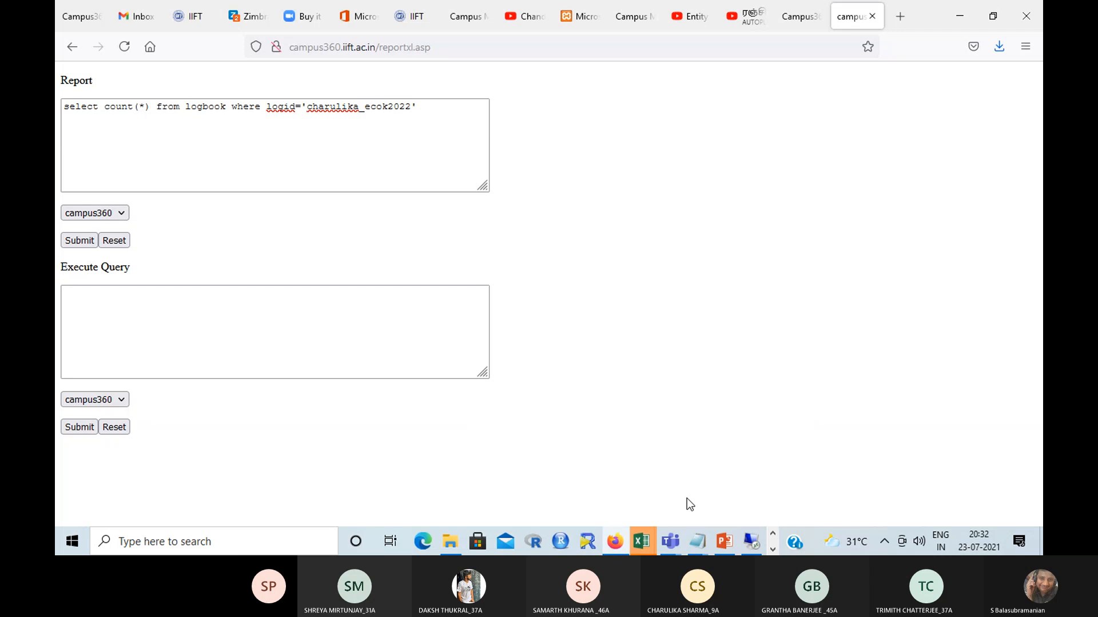
{"action": "left_click", "coordinate": [553, 468]}
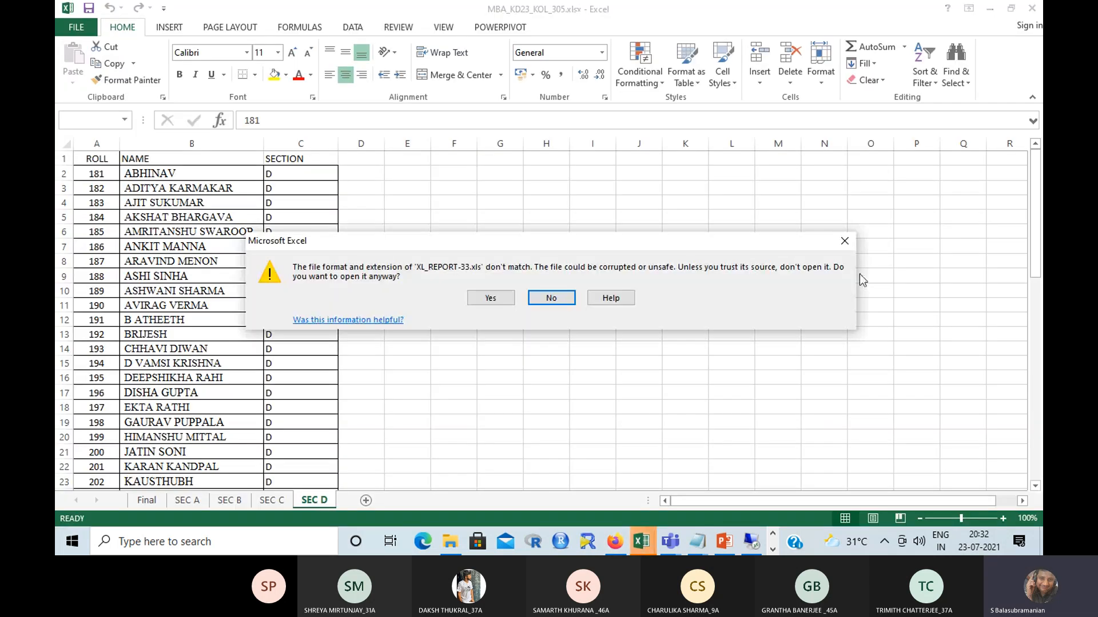
{"action": "left_click", "coordinate": [488, 296]}
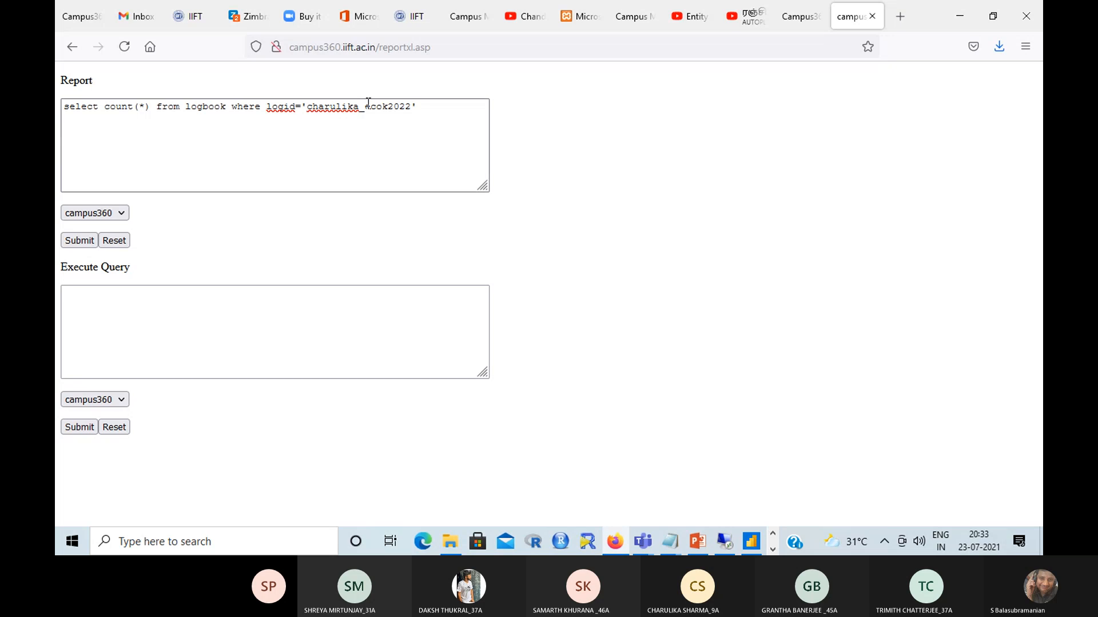
- Trim the login id, resubmit, open the count report in Excel showing 105, then close it
{"action": "left_click", "coordinate": [400, 106]}
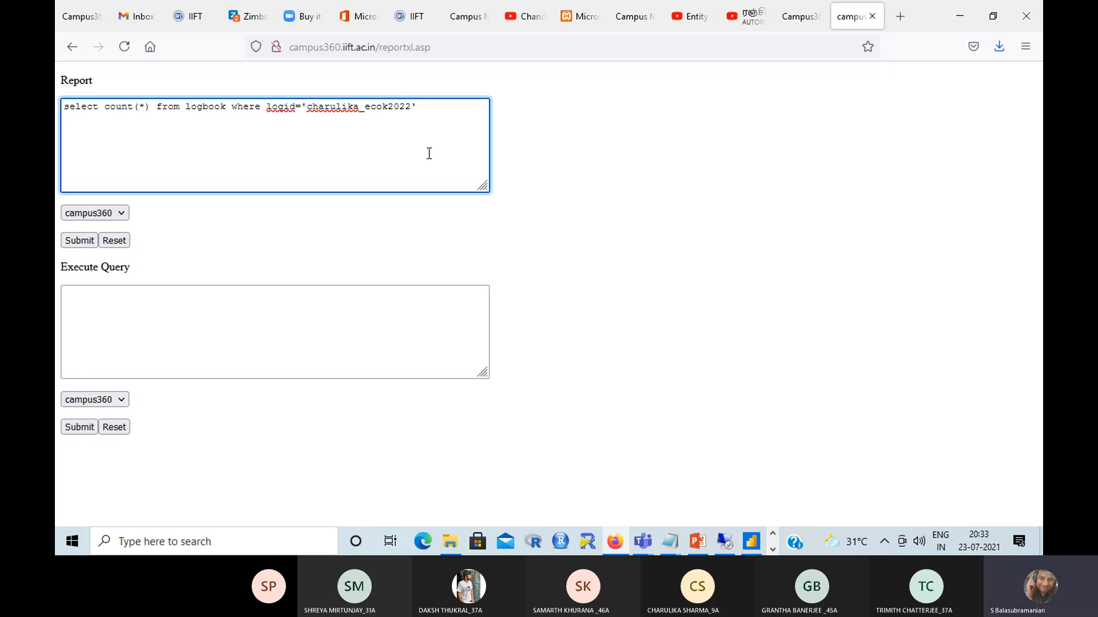
{"action": "key", "text": "BackSpace"}
{"action": "key", "text": "BackSpace"}
{"action": "left_click", "coordinate": [84, 239]}
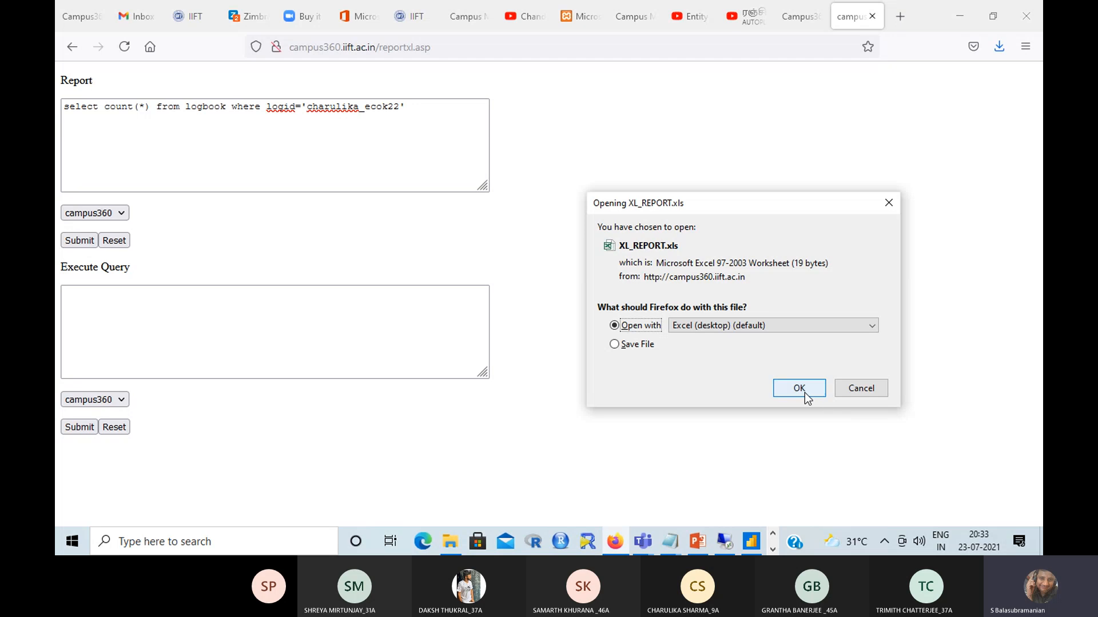
{"action": "left_click", "coordinate": [805, 392]}
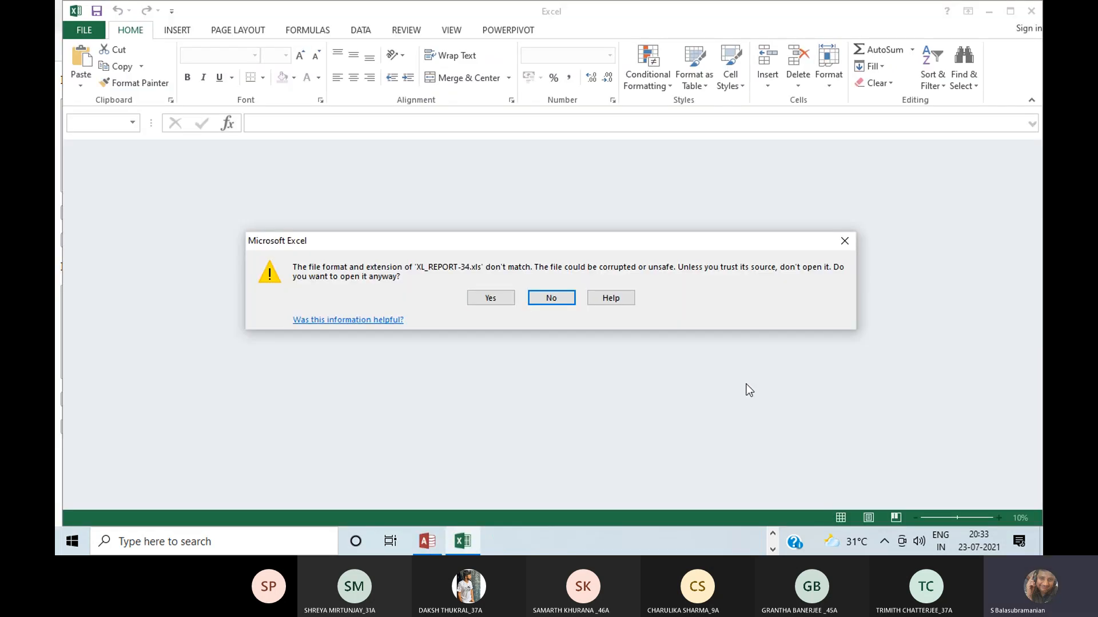
{"action": "left_click", "coordinate": [489, 297]}
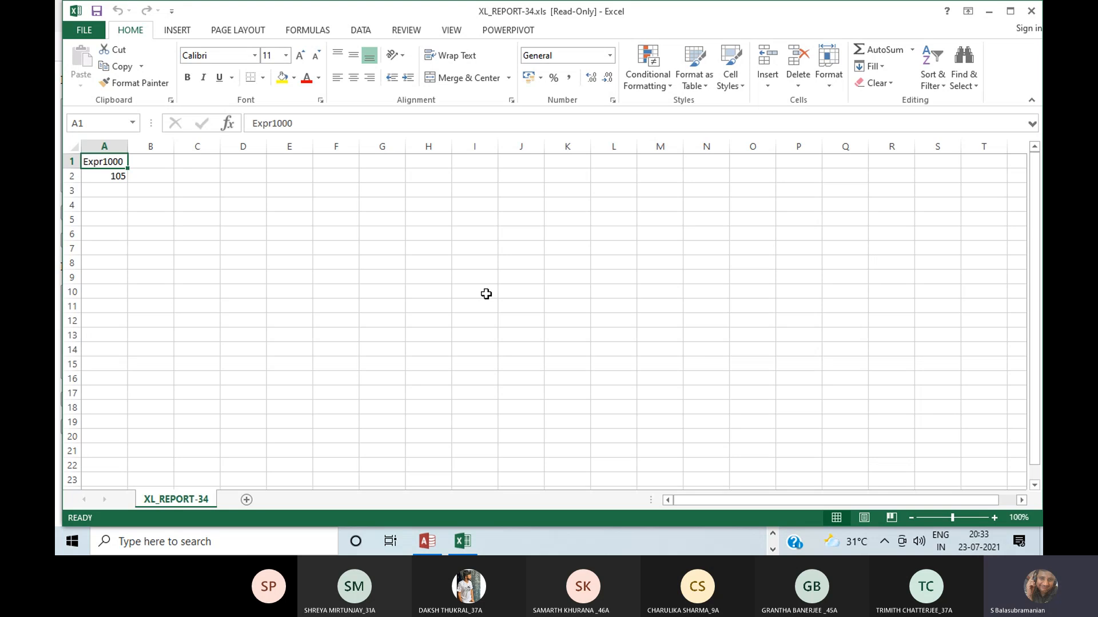
{"action": "left_click", "coordinate": [1033, 11]}
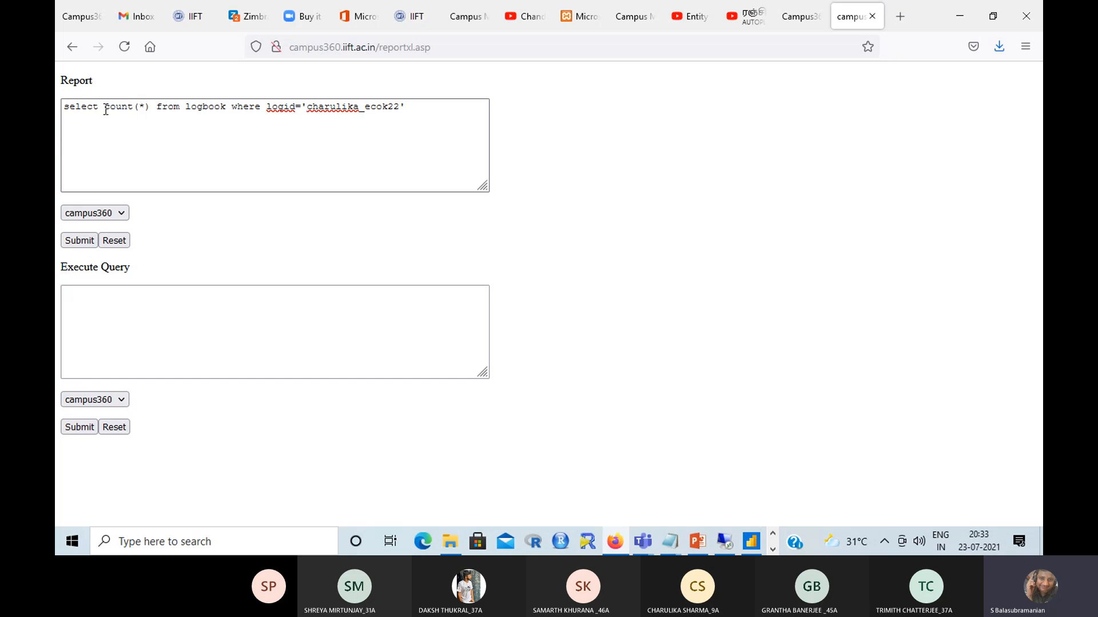
- Replace count(*) with * in the query and open the full logbook export in Excel
{"action": "left_click_drag", "start_coordinate": [105, 109], "coordinate": [149, 107]}
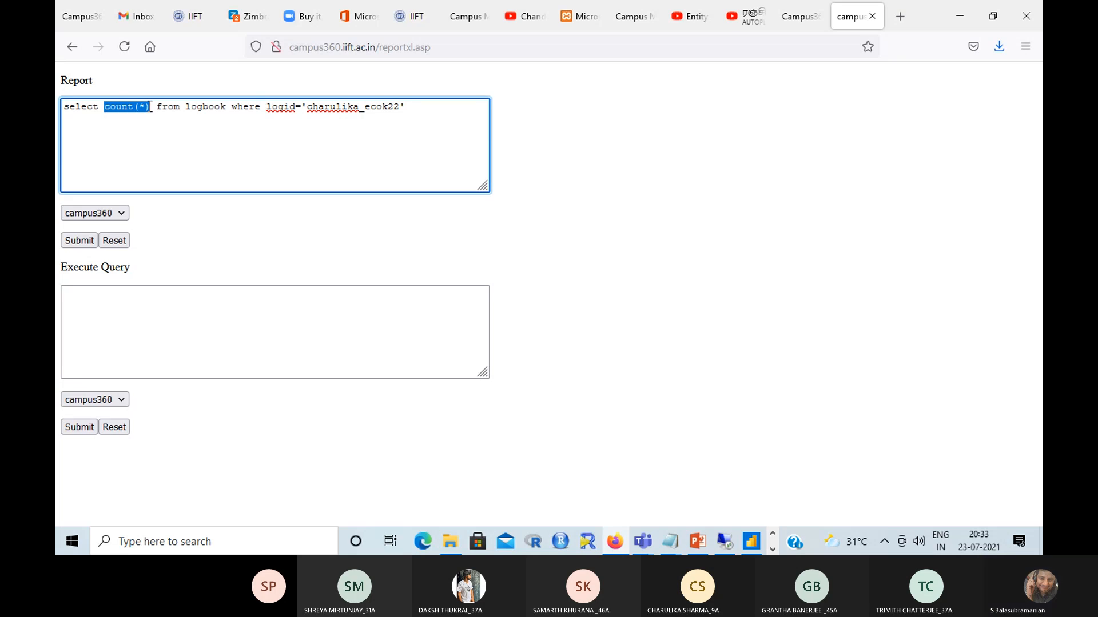
{"action": "type", "text": "*"}
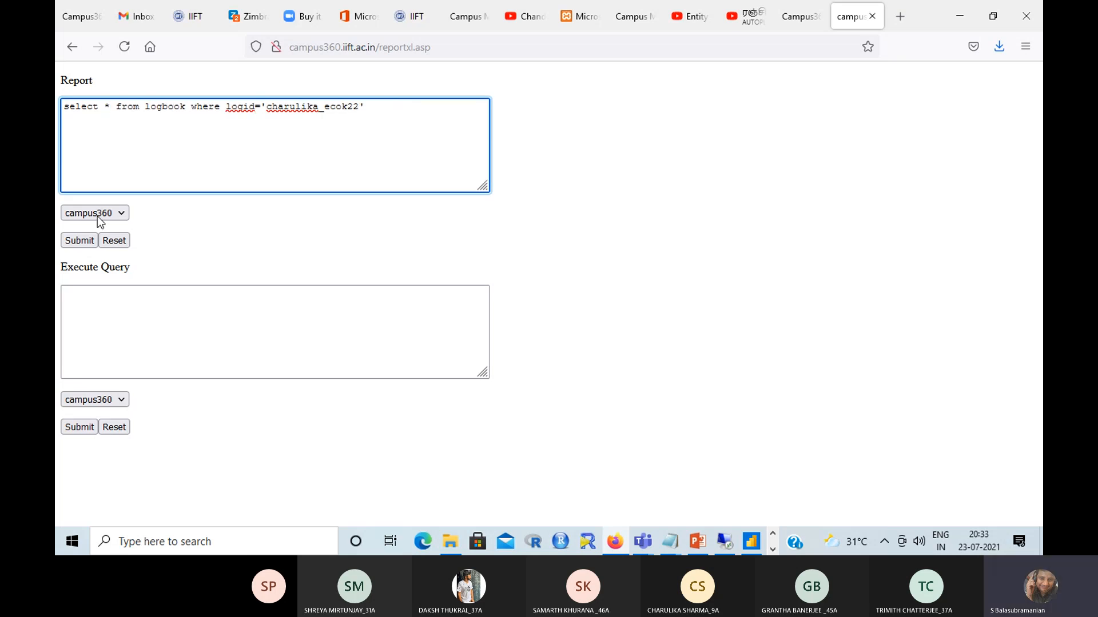
{"action": "left_click", "coordinate": [82, 243]}
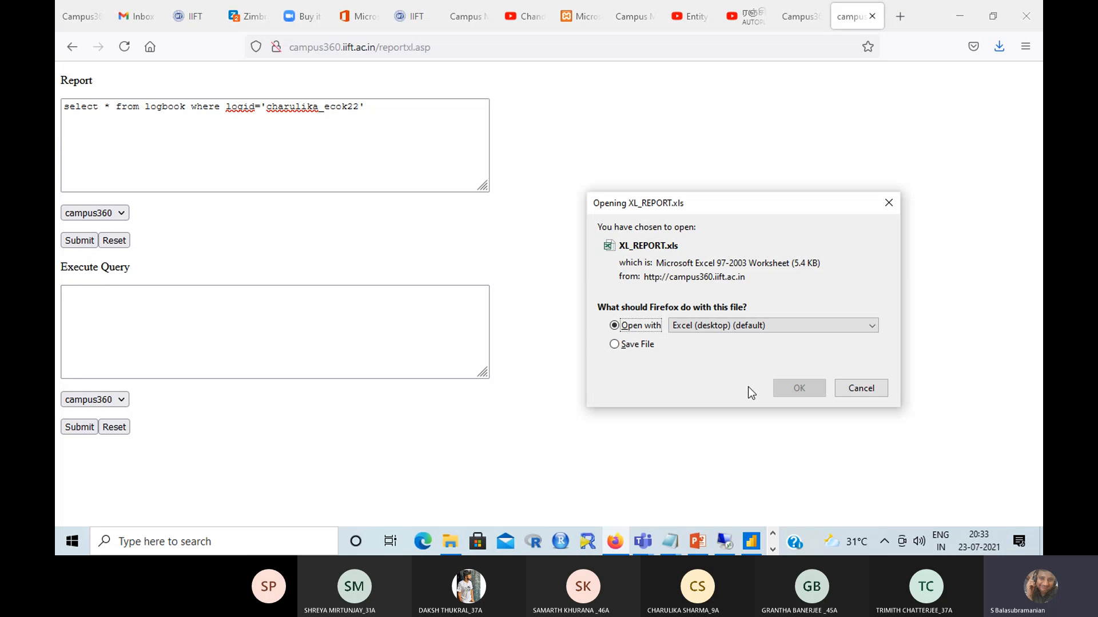
{"action": "left_click", "coordinate": [805, 388]}
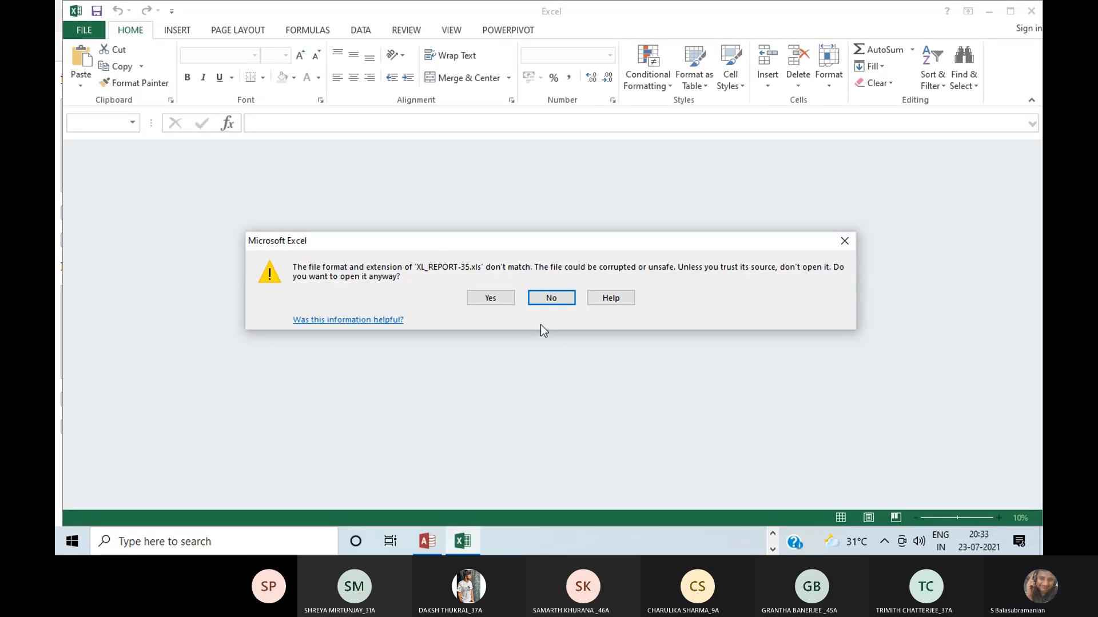
{"action": "left_click", "coordinate": [511, 301]}
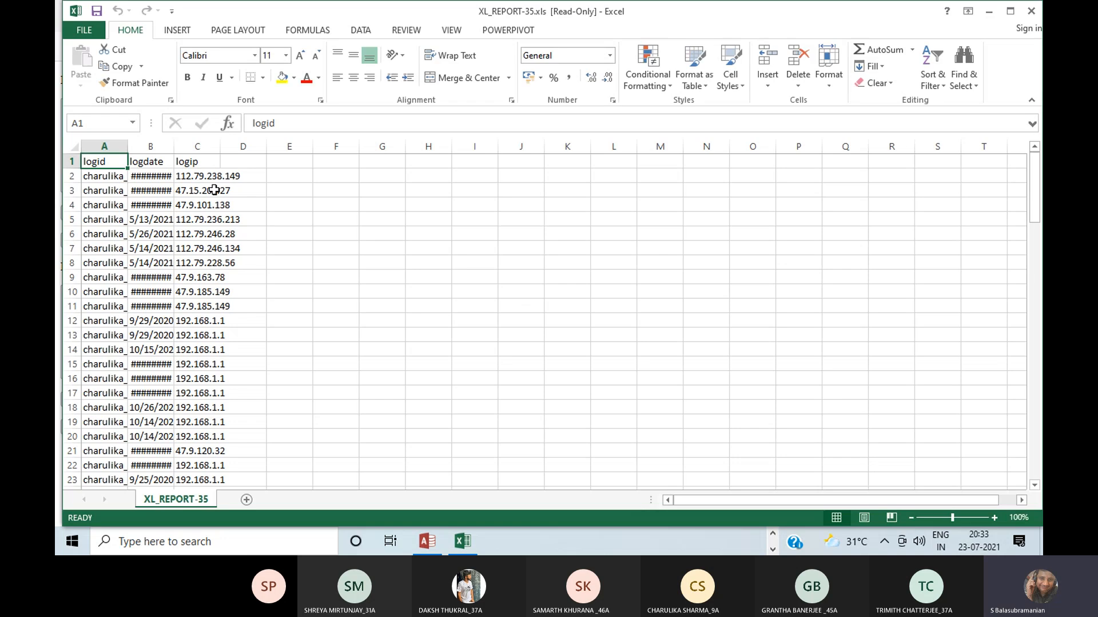
- Autofit columns A, B and C to show login ids, dates and IPs, then close without saving
{"action": "double_click", "coordinate": [174, 147]}
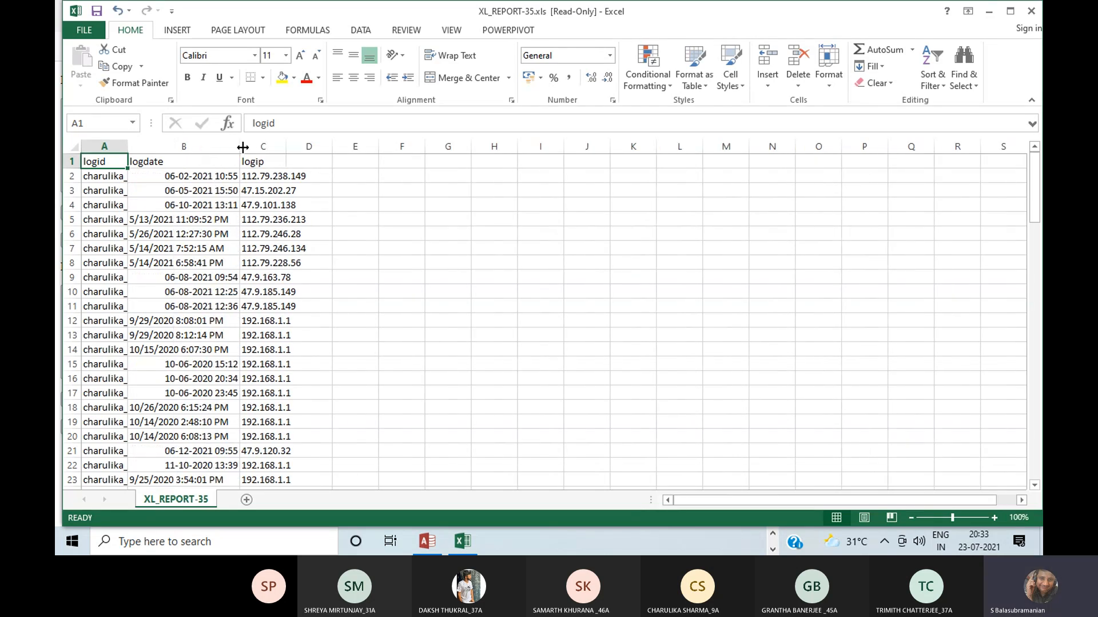
{"action": "double_click", "coordinate": [285, 146]}
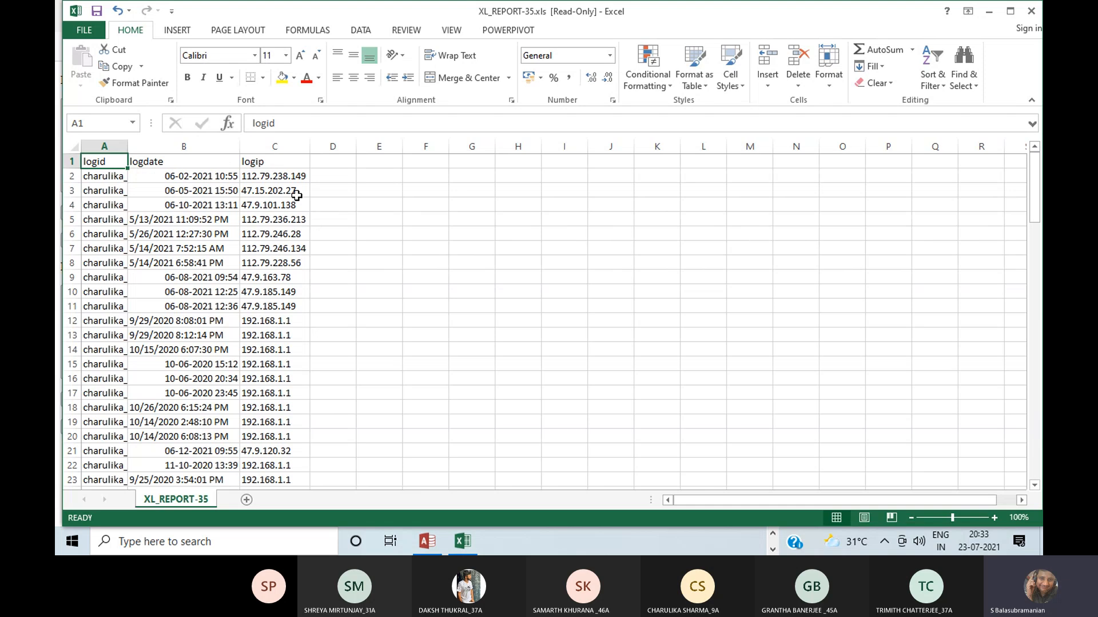
{"action": "left_click_drag", "start_coordinate": [294, 176], "coordinate": [285, 293]}
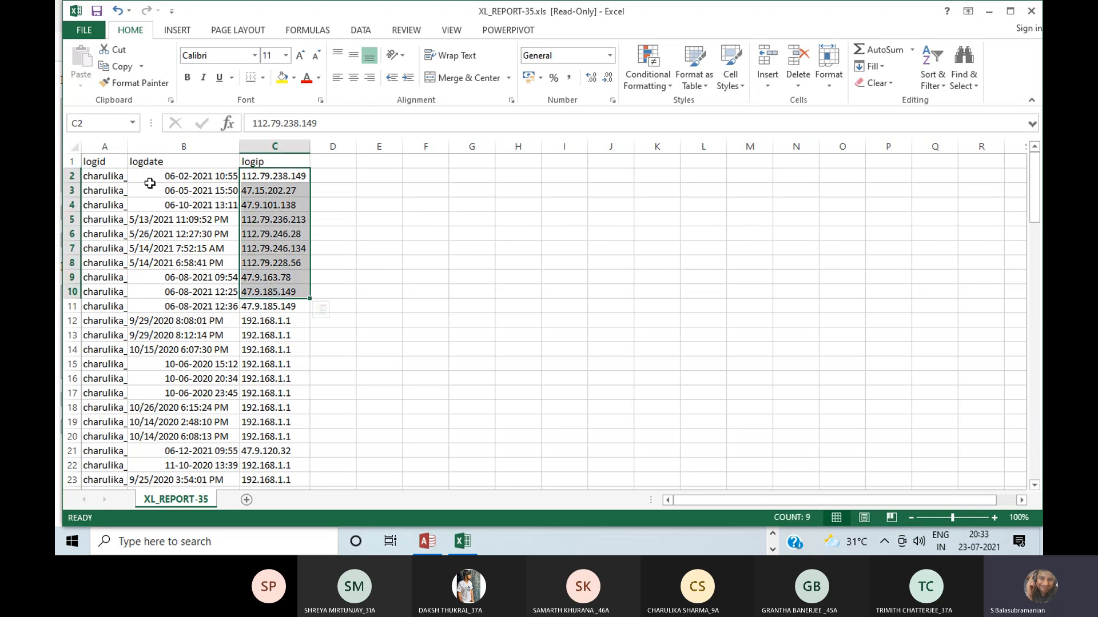
{"action": "double_click", "coordinate": [128, 144]}
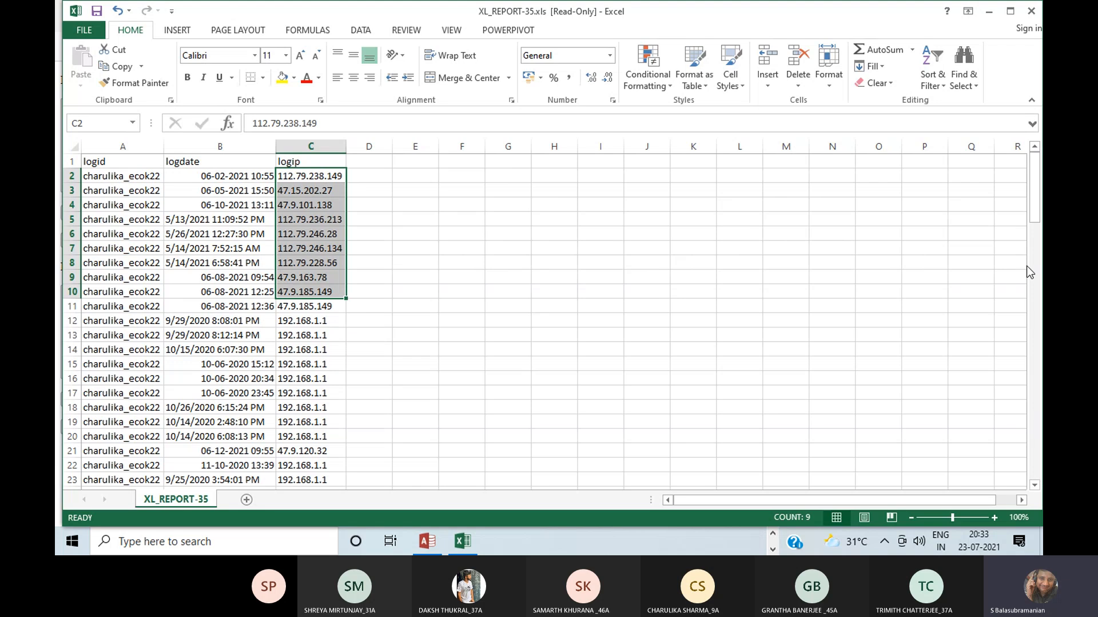
{"action": "left_click_drag", "start_coordinate": [1036, 188], "coordinate": [1036, 444]}
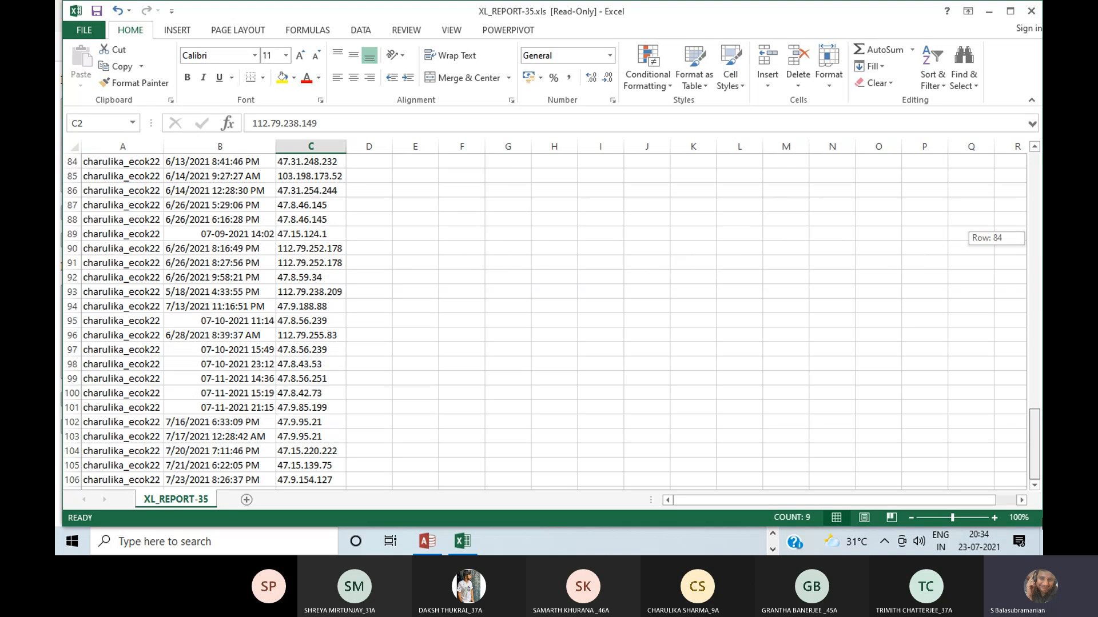
{"action": "left_click_drag", "start_coordinate": [1036, 445], "coordinate": [1036, 445]}
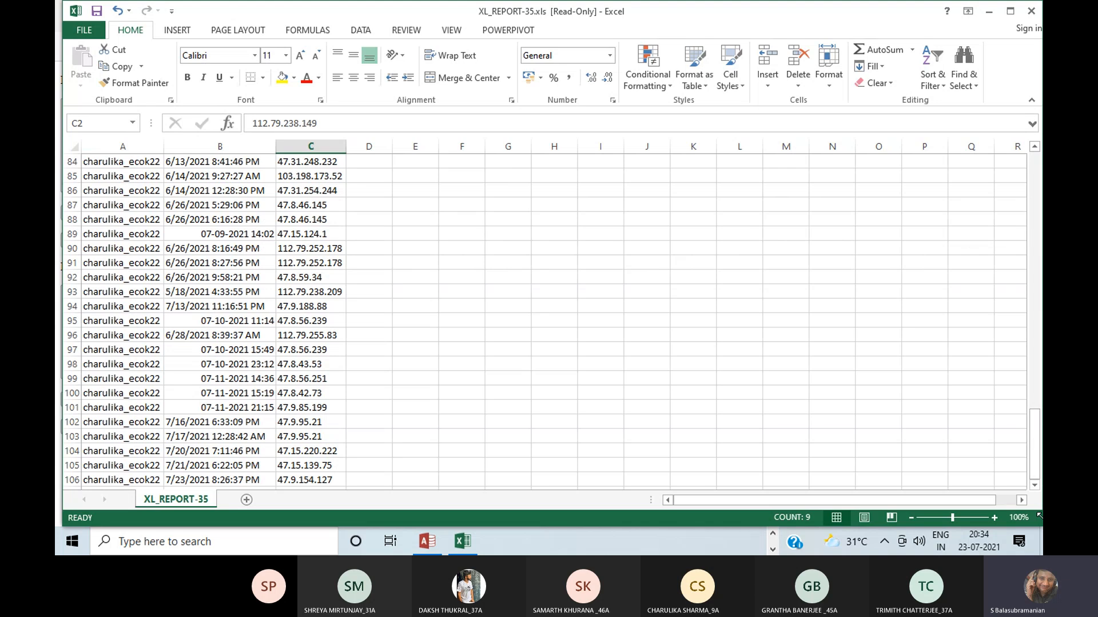
{"action": "left_click", "coordinate": [1031, 11]}
{"action": "left_click", "coordinate": [550, 287]}
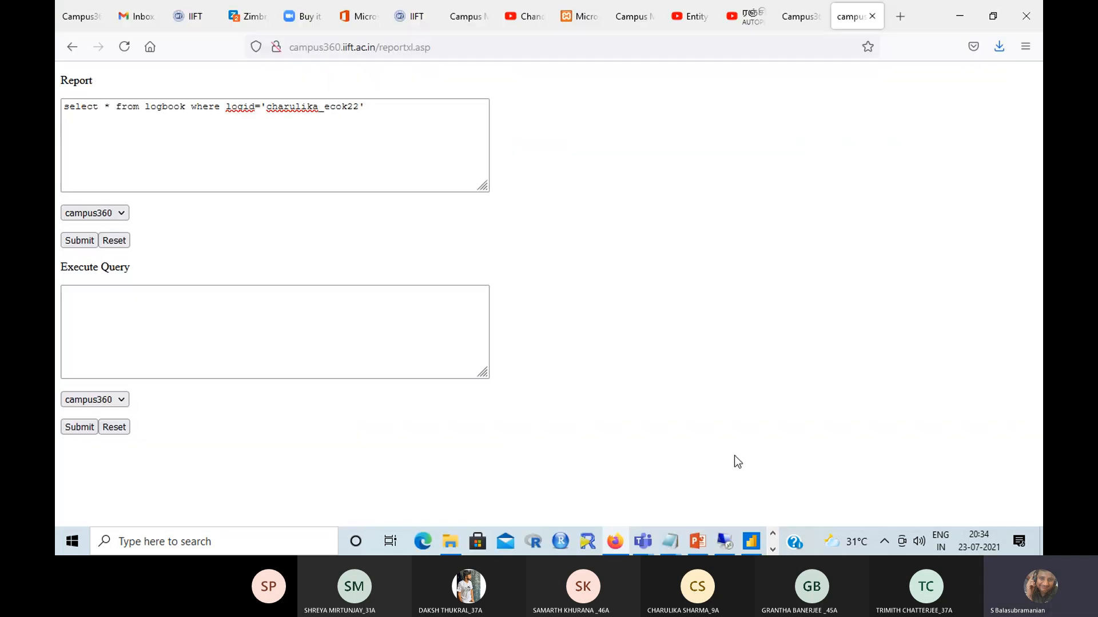
- Start a new blank report in Power BI Desktop and dismiss the welcome screen
{"action": "left_click", "coordinate": [752, 542]}
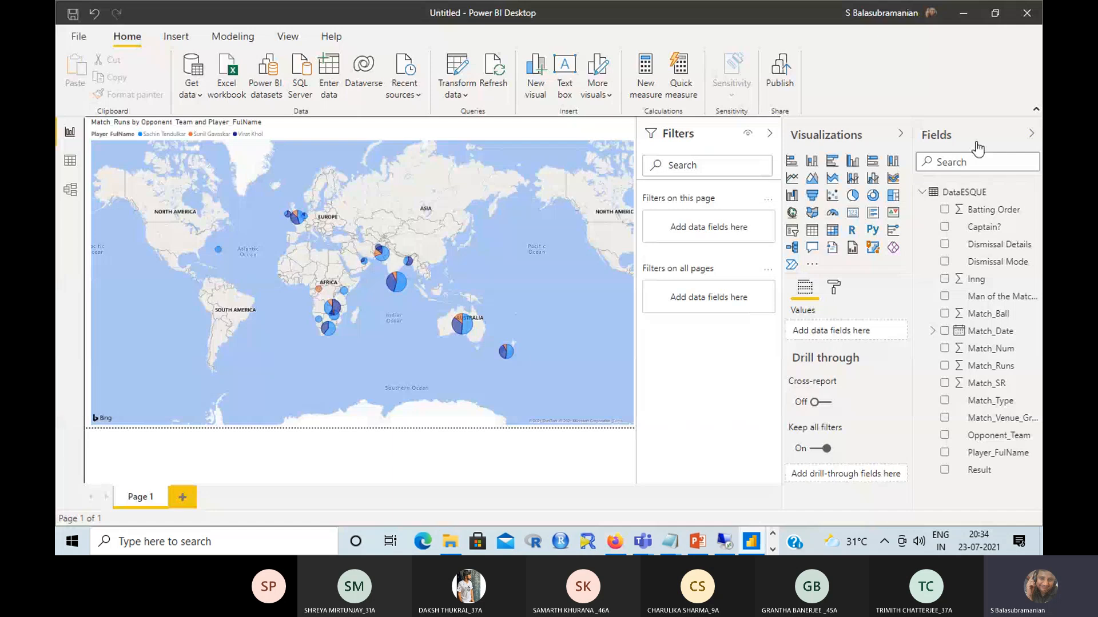
{"action": "left_click", "coordinate": [69, 38]}
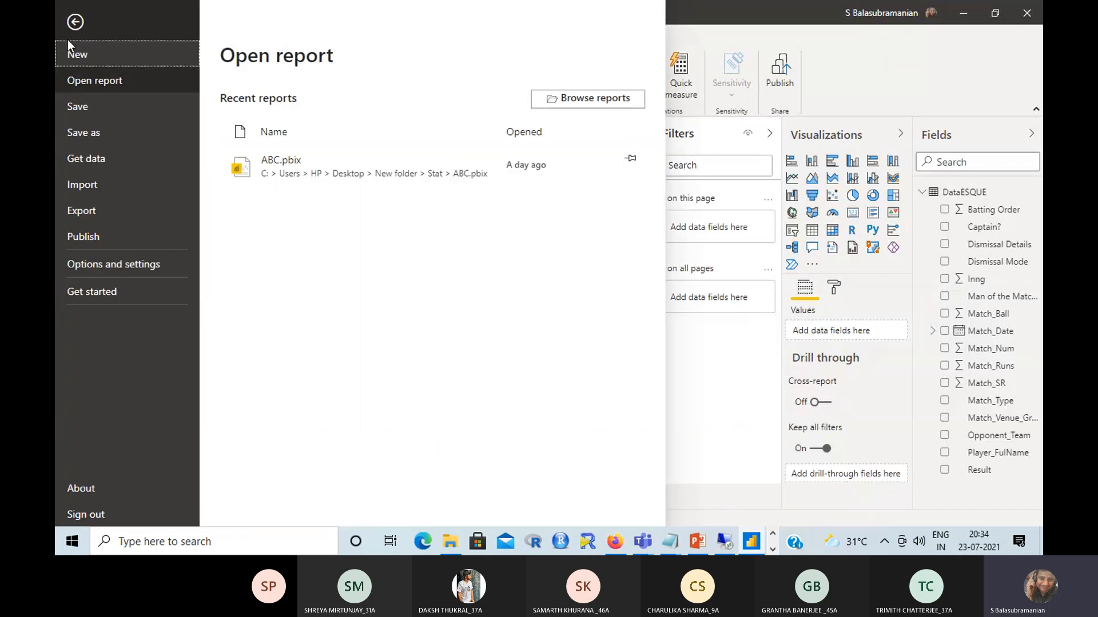
{"action": "left_click", "coordinate": [77, 53]}
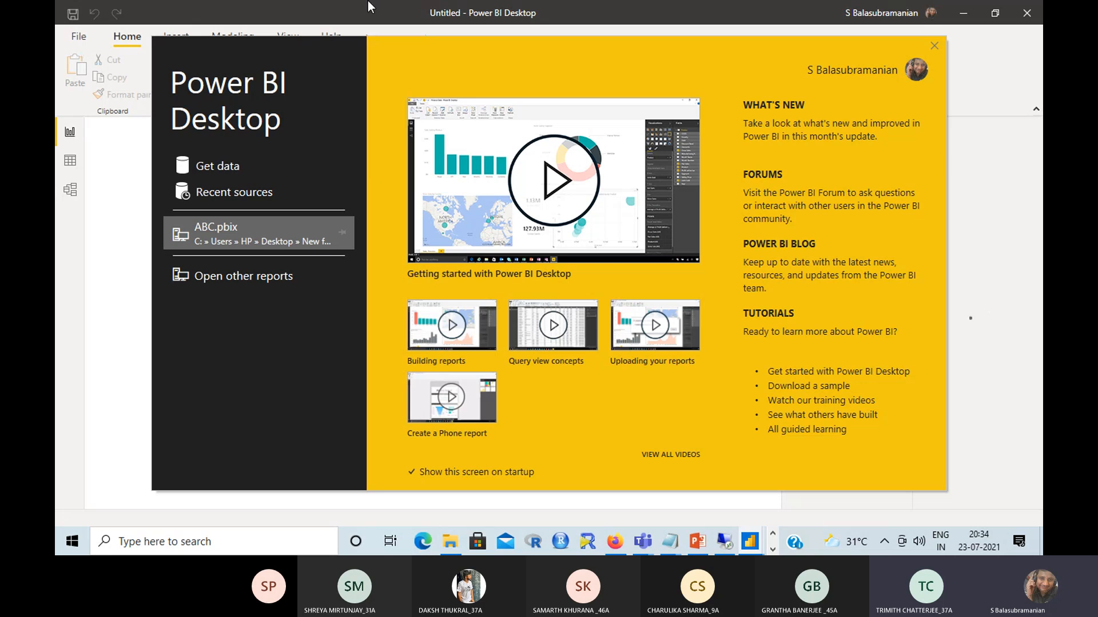
{"action": "left_click", "coordinate": [939, 43]}
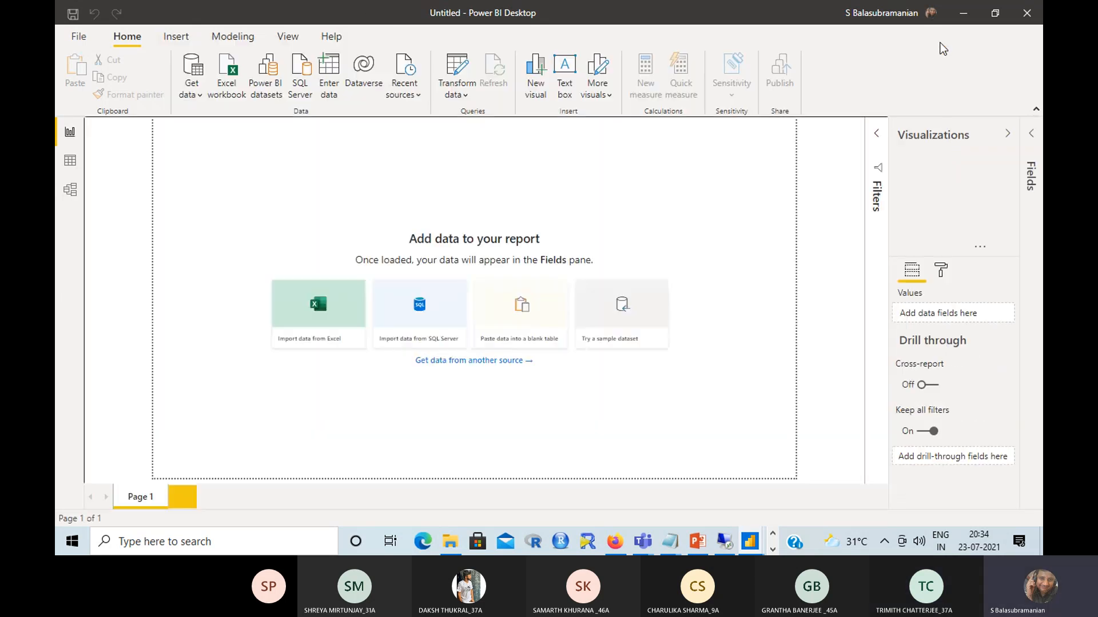
{"action": "left_click", "coordinate": [500, 360]}
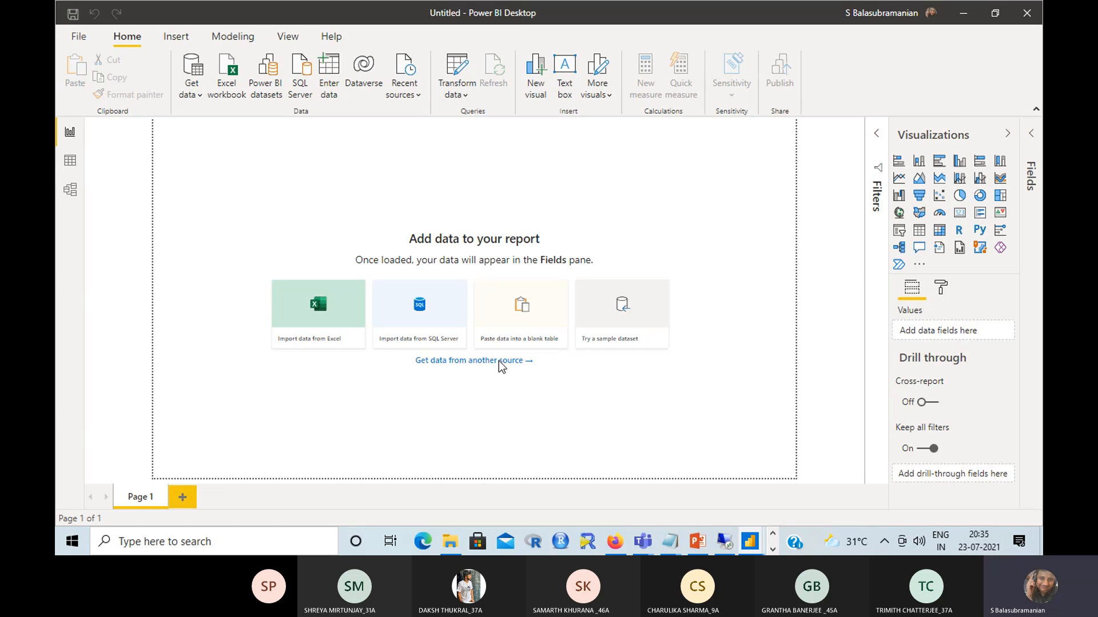
- Connect with the Access database connector and pick c360.mdb from the Cricket folder
{"action": "left_click", "coordinate": [500, 364]}
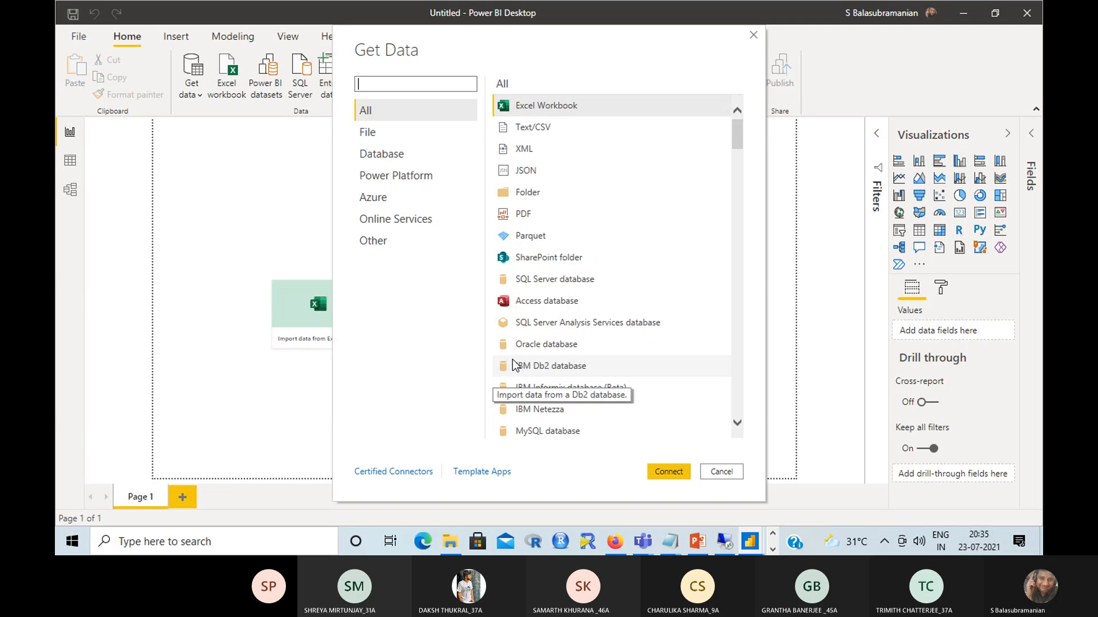
{"action": "left_click", "coordinate": [561, 308]}
{"action": "left_click", "coordinate": [667, 472]}
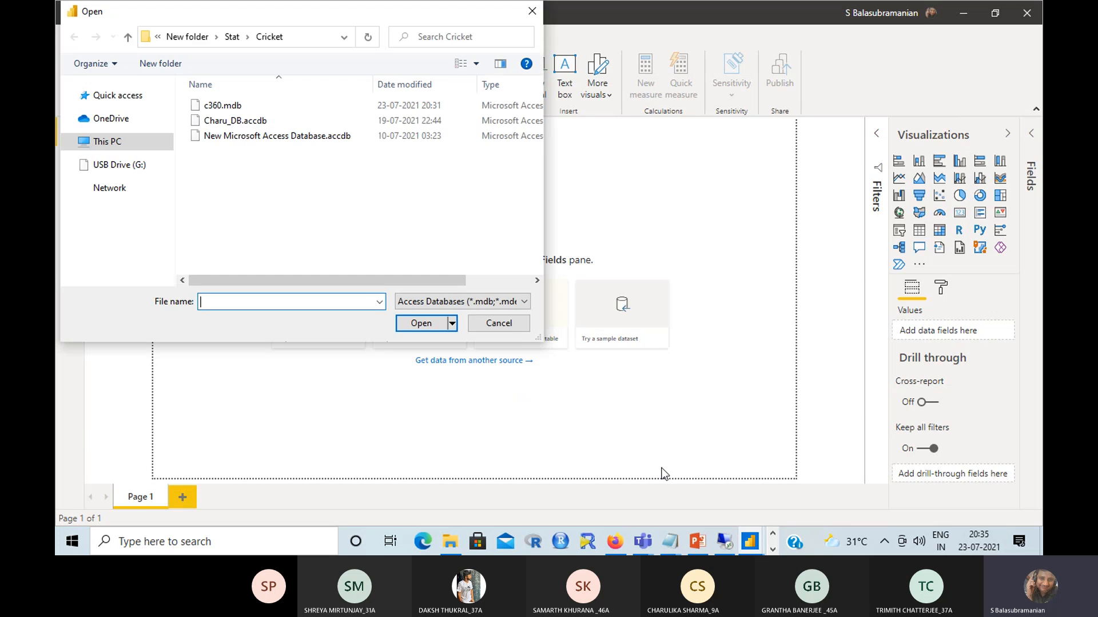
{"action": "double_click", "coordinate": [239, 103]}
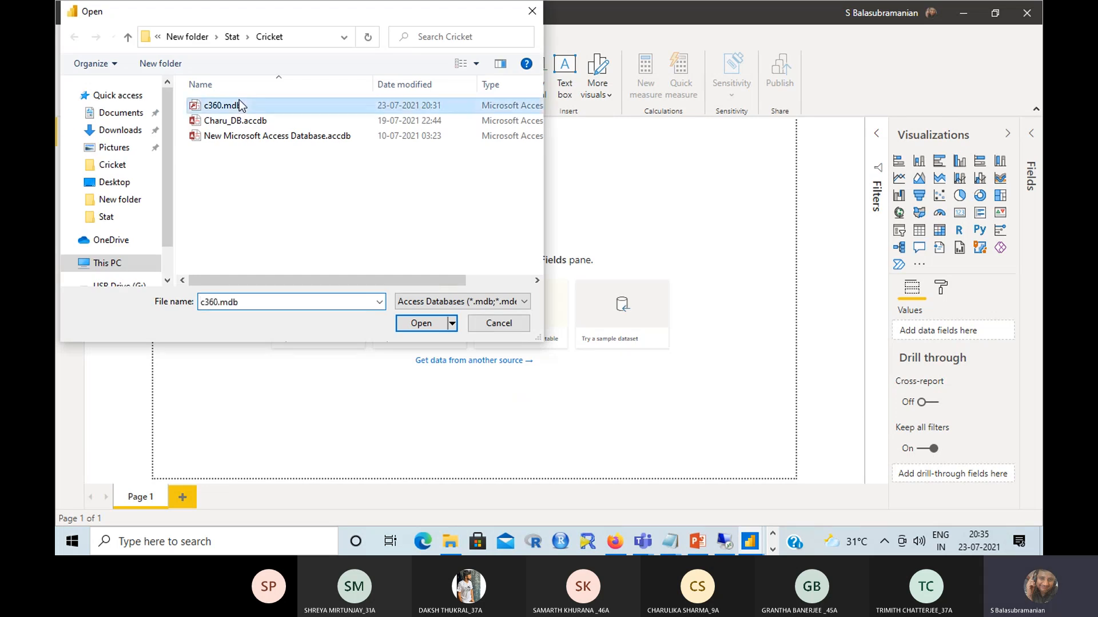
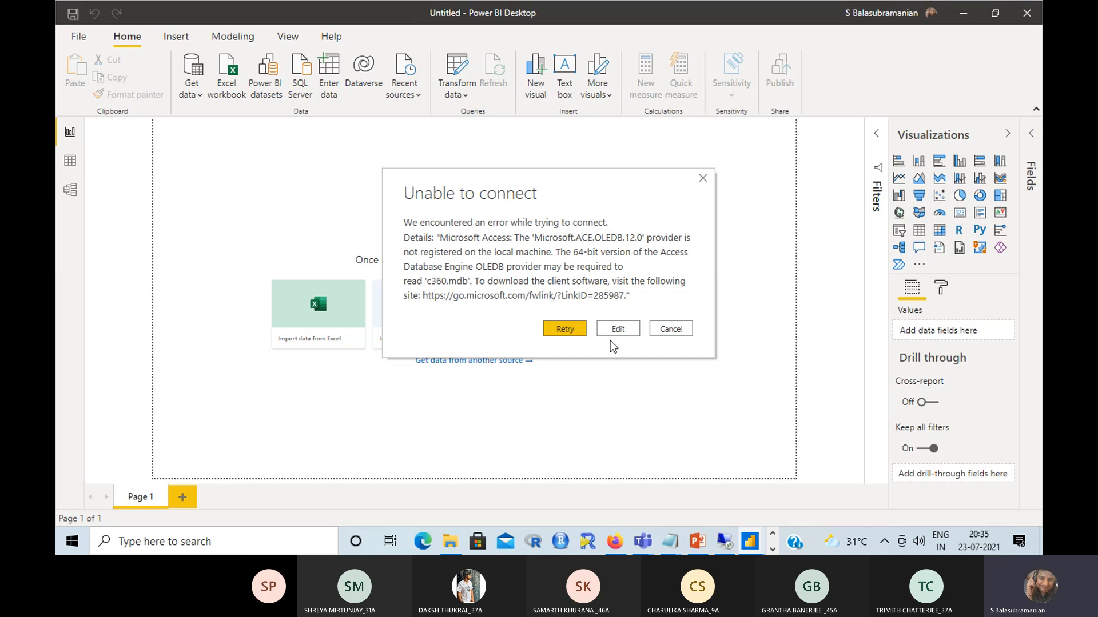
- Cancel the failed c360.mdb connection and close the empty report without saving
{"action": "left_click", "coordinate": [664, 334]}
{"action": "left_click", "coordinate": [1027, 12]}
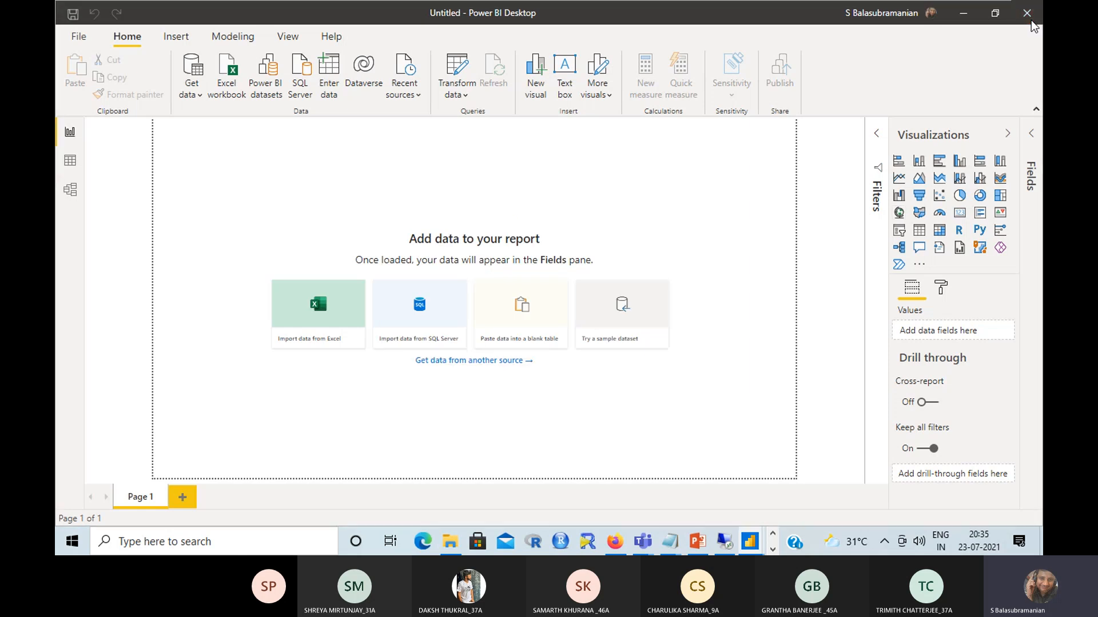
{"action": "left_click", "coordinate": [623, 290]}
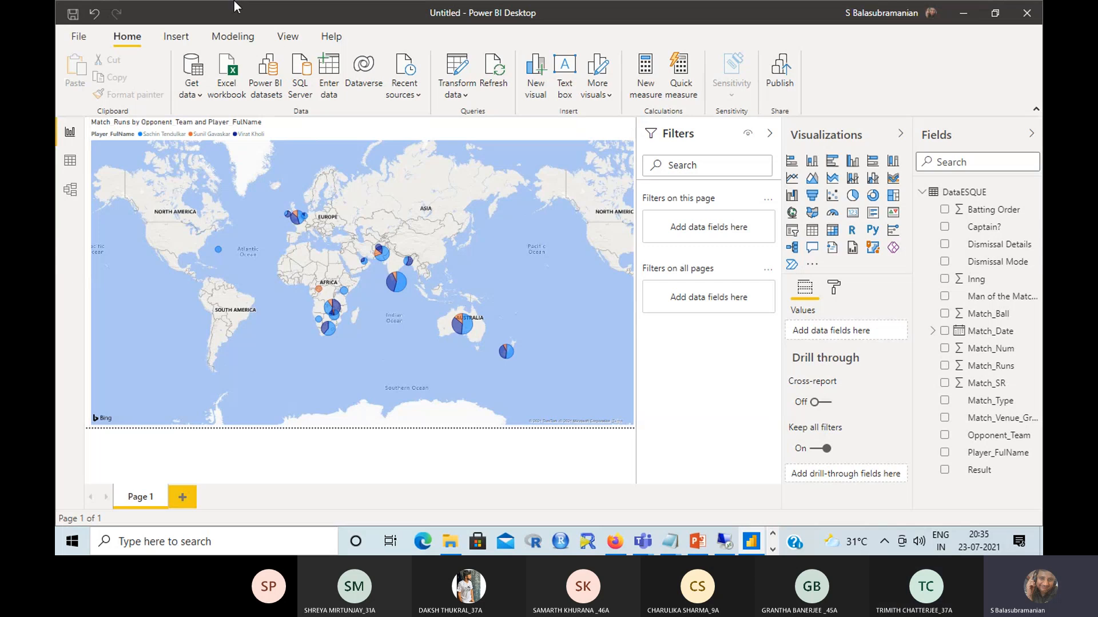
- Save the Match Runs map report as FirstVis in the Stat\Cricket folder
{"action": "left_click", "coordinate": [78, 36]}
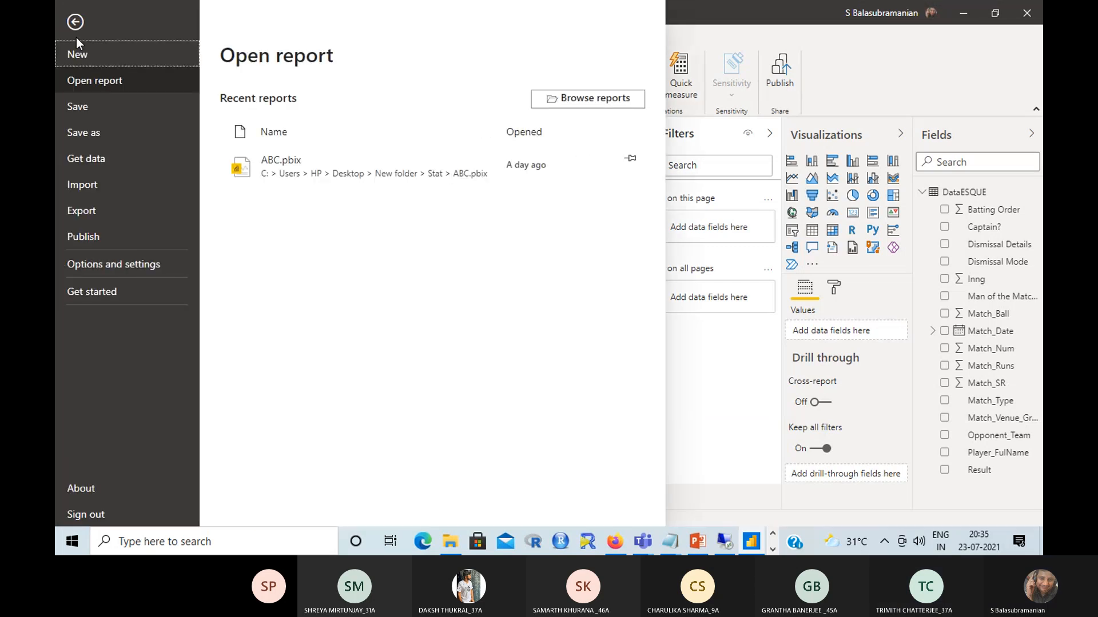
{"action": "key", "text": "Escape"}
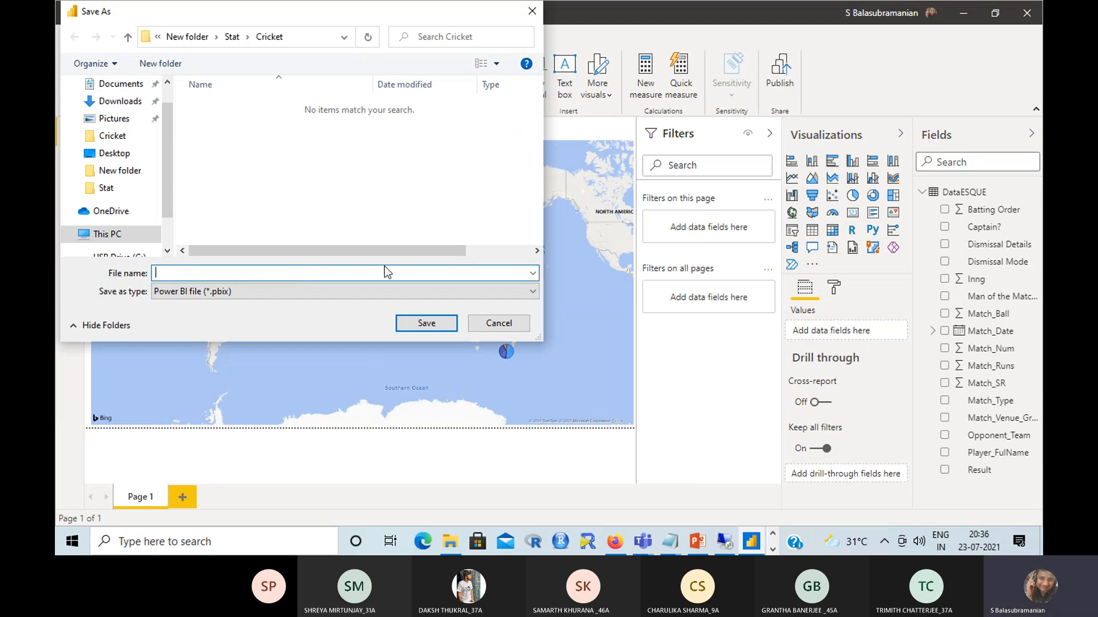
{"action": "type", "text": "FirstVis"}
{"action": "key", "text": "Return"}
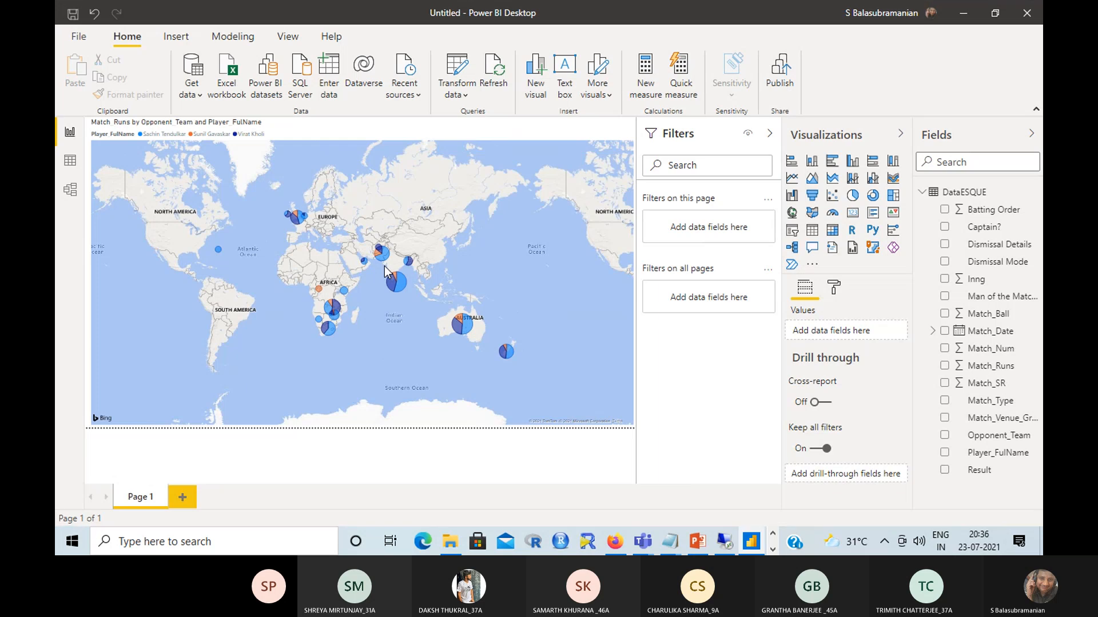
- Close the FirstVis report and open Charu_DB.accdb from the Cricket folder in Access
{"action": "left_click", "coordinate": [1031, 14]}
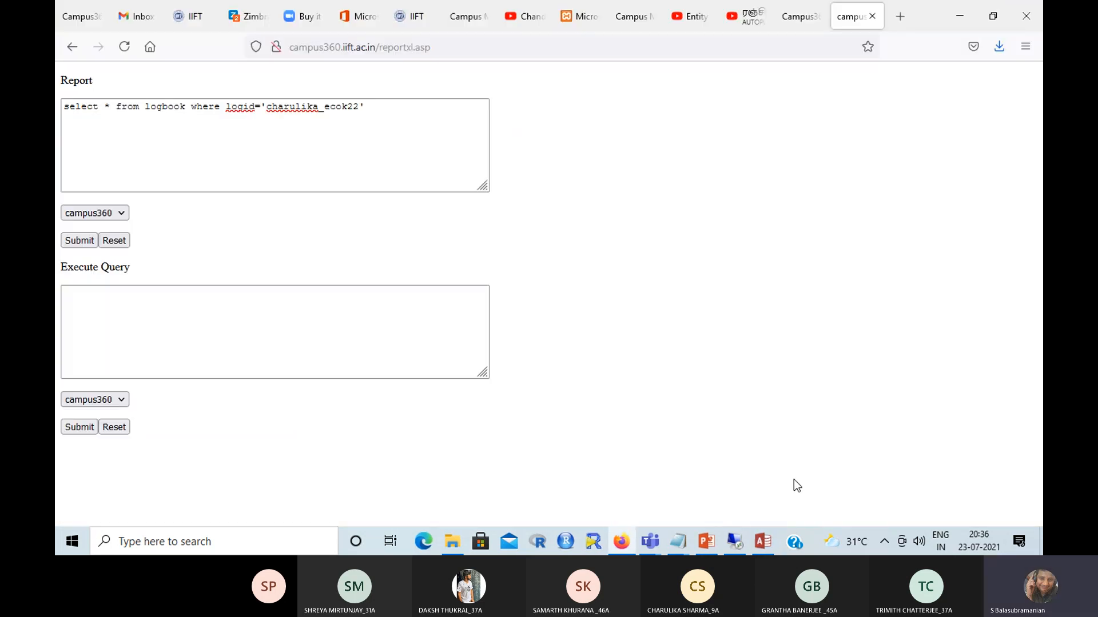
{"action": "left_click", "coordinate": [761, 543]}
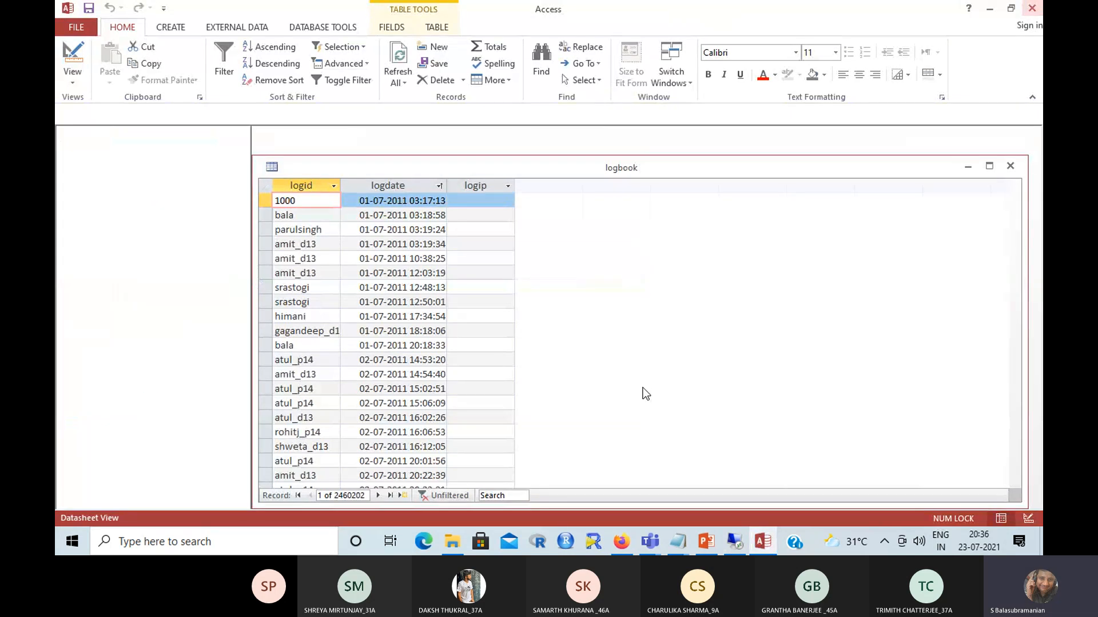
{"action": "key", "text": "alt+Tab"}
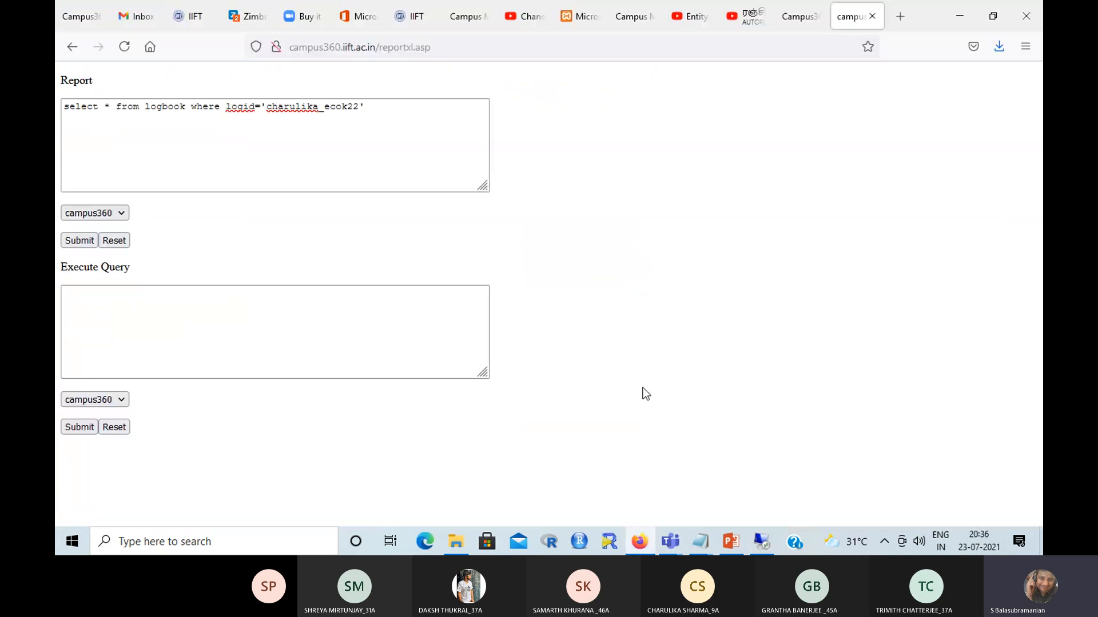
{"action": "left_click", "coordinate": [459, 534]}
{"action": "left_click", "coordinate": [346, 362]}
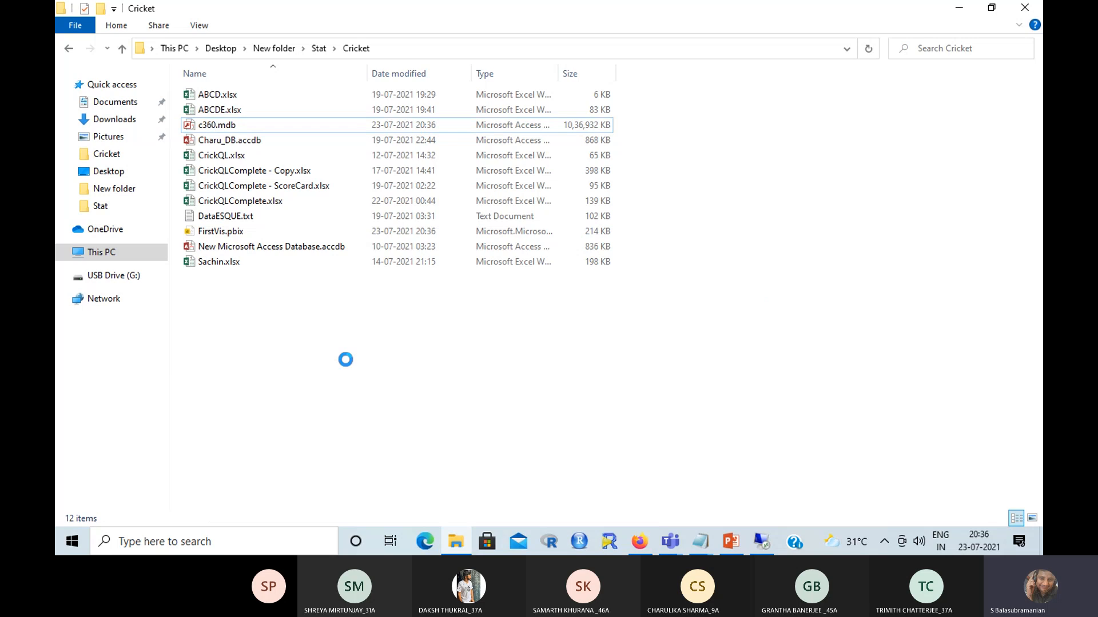
{"action": "right_click", "coordinate": [346, 361]}
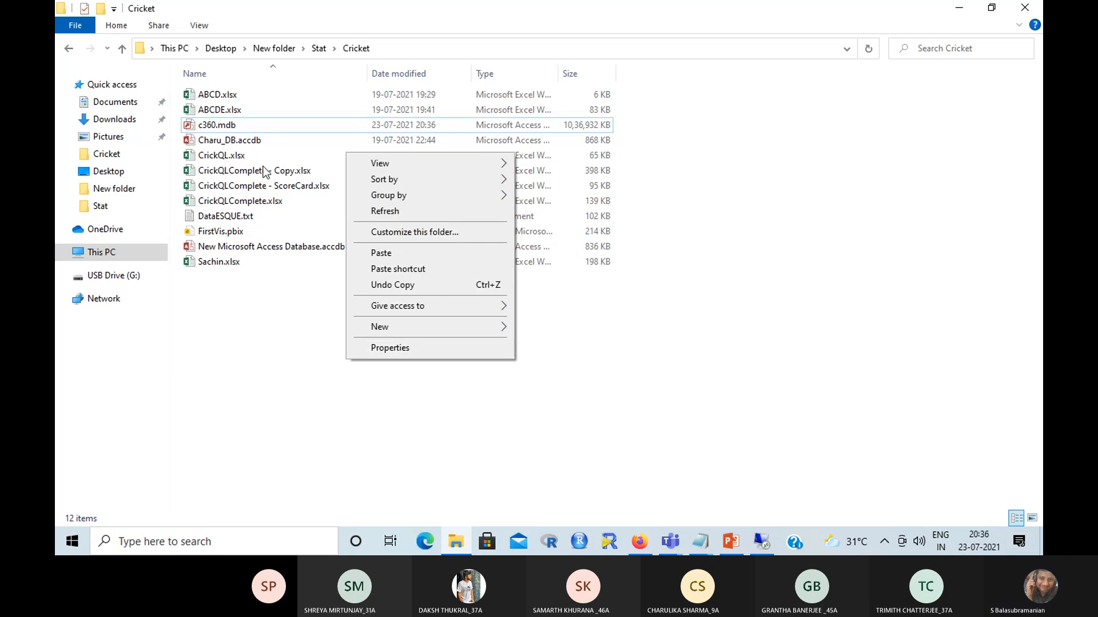
{"action": "left_click", "coordinate": [259, 147]}
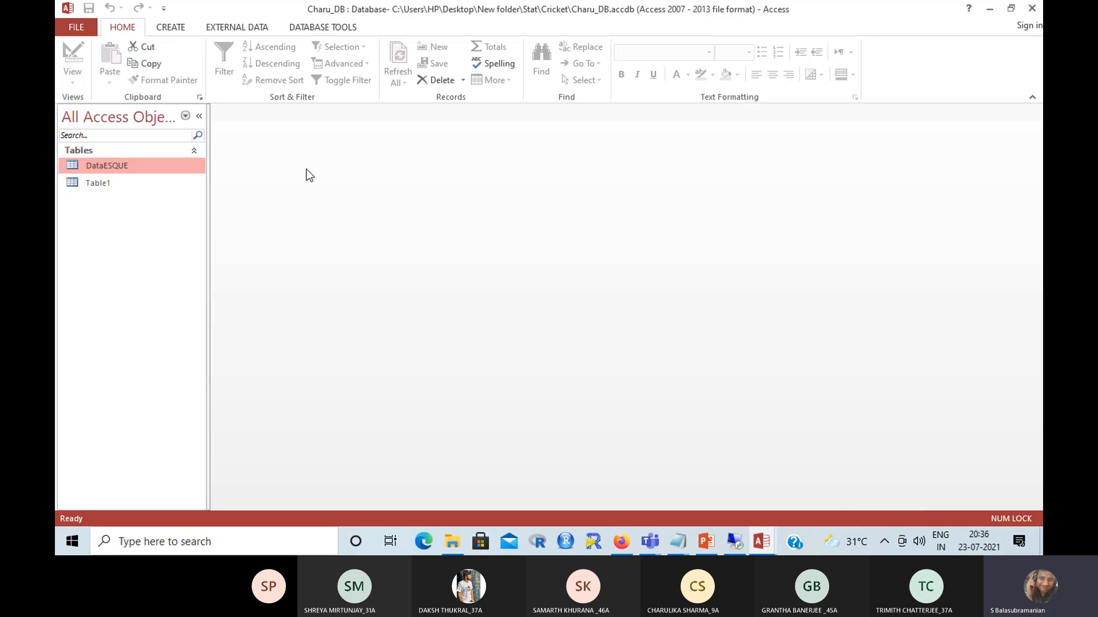
- Open the c360 database and copy its logbook table
{"action": "key", "text": "alt+Tab"}
{"action": "key", "text": "Tab"}
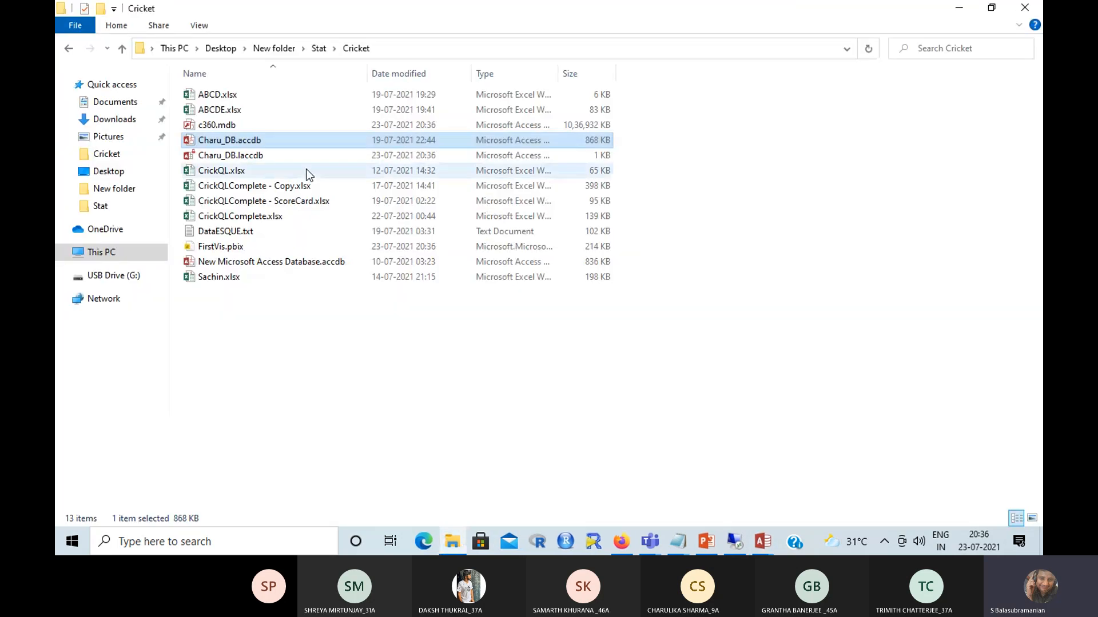
{"action": "double_click", "coordinate": [229, 140]}
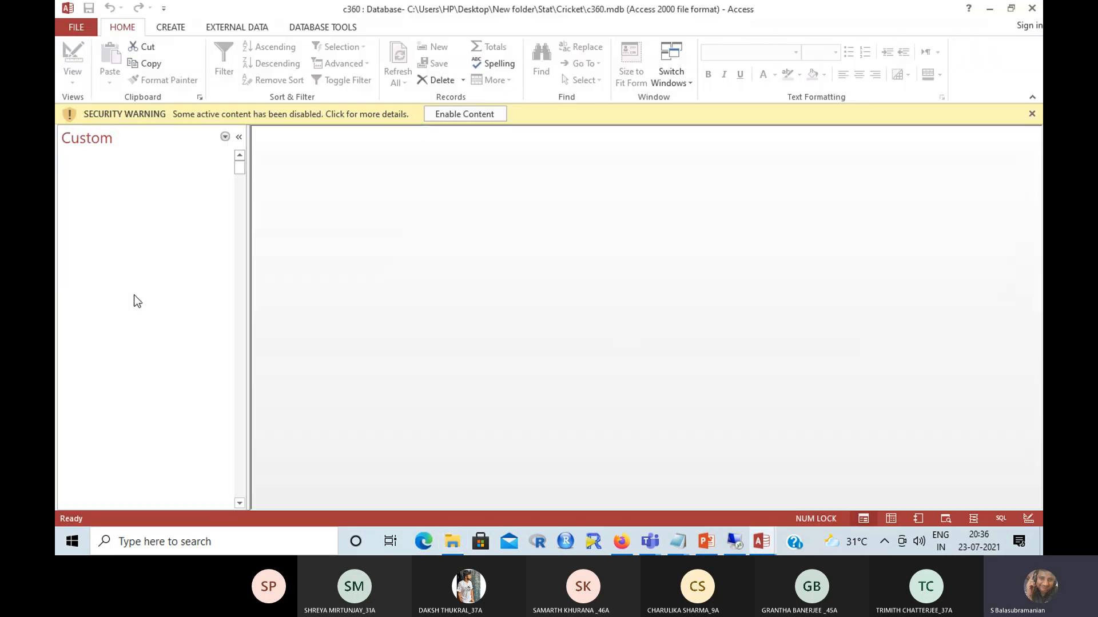
{"action": "type", "text": "lo"}
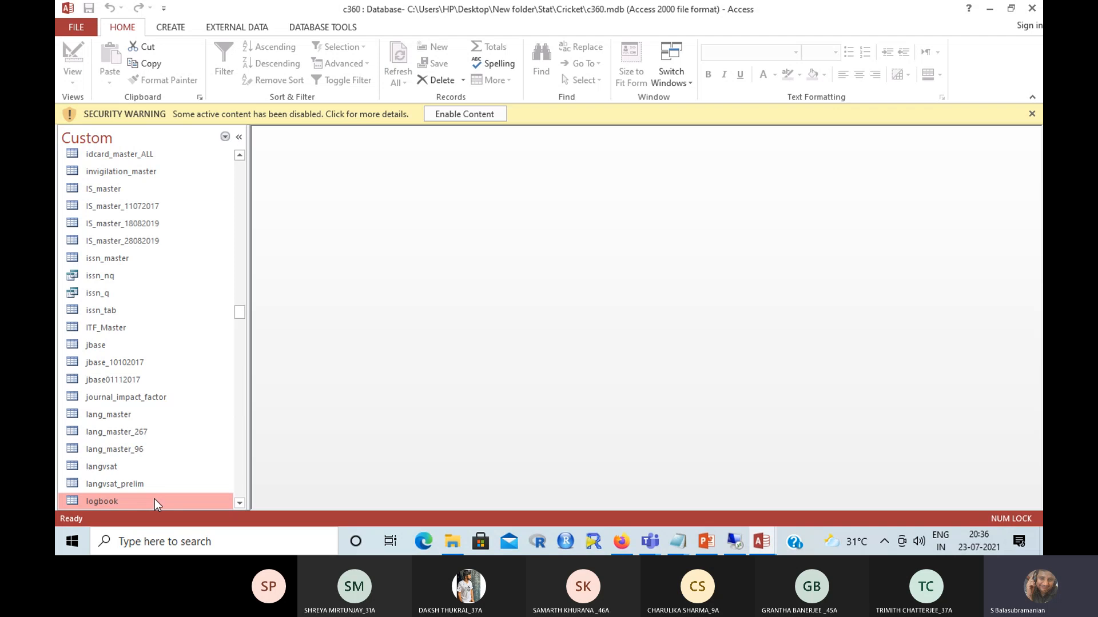
{"action": "key", "text": "ctrl+c"}
- Paste logbook into Charu_DB keeping both structure and data
{"action": "key", "text": "alt+Tab"}
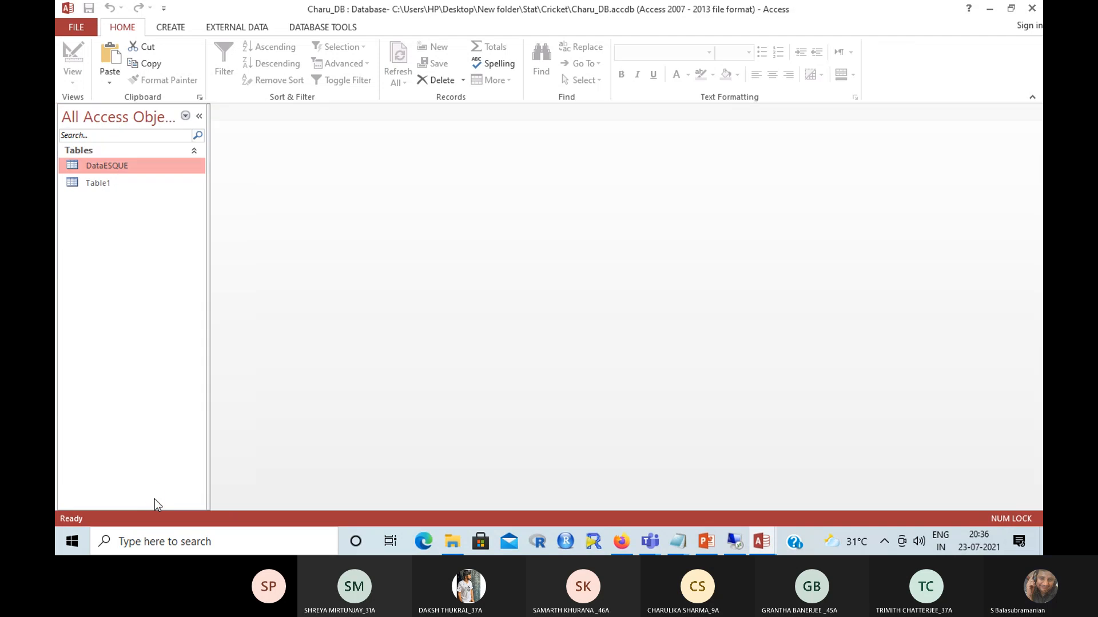
{"action": "key", "text": "ctrl+v"}
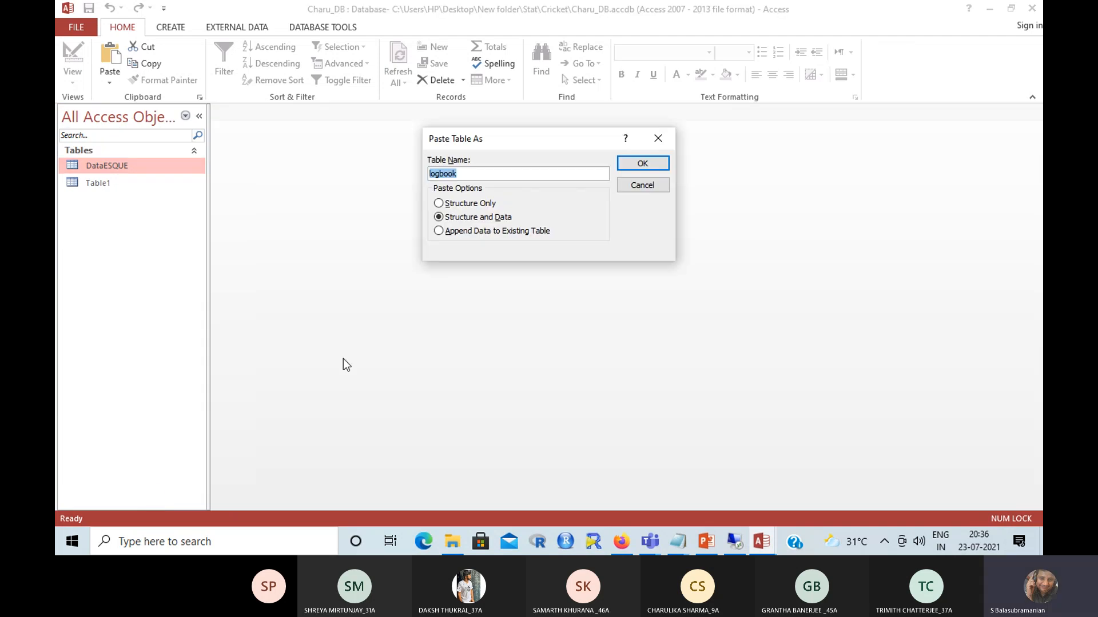
{"action": "left_click", "coordinate": [635, 163]}
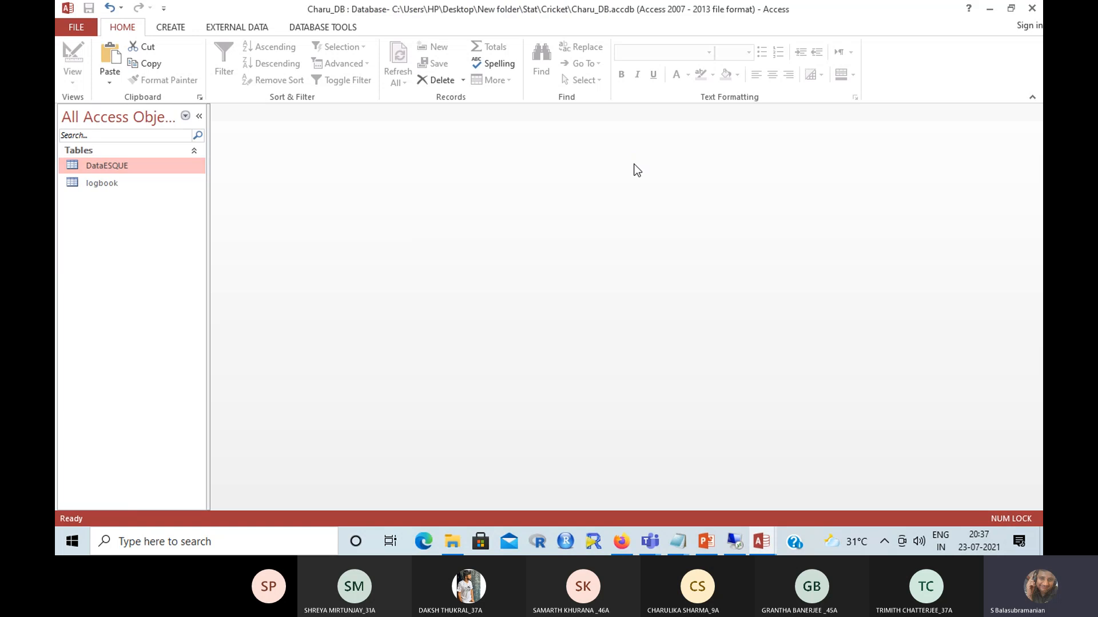
{"action": "left_click", "coordinate": [108, 187]}
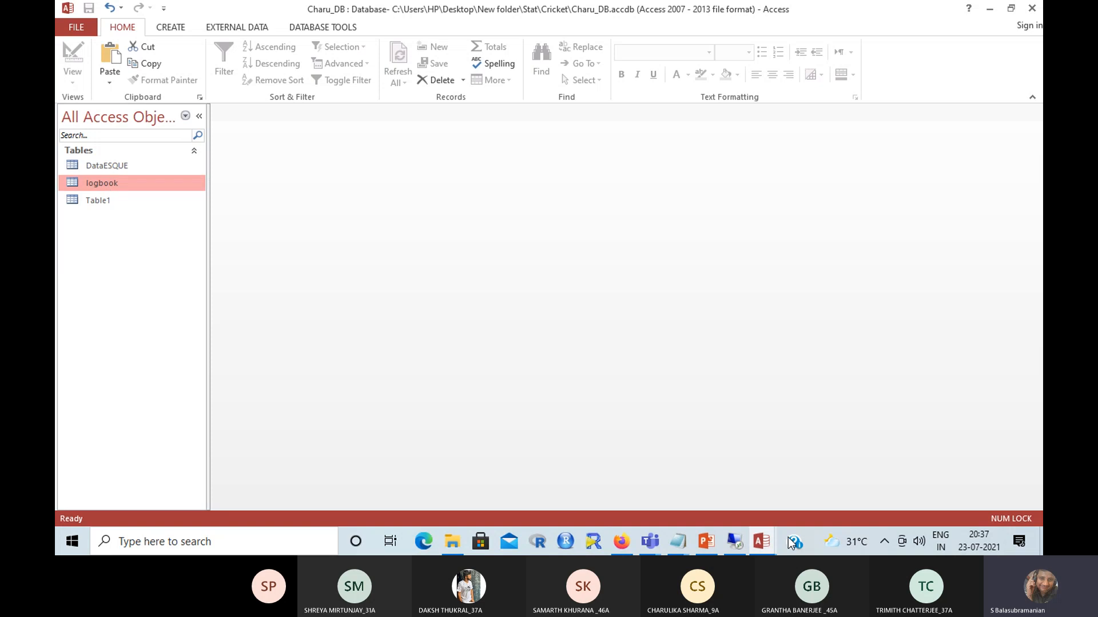
- Close the duplicate Charu_DB and c360 Access windows, keeping the clipboard contents
{"action": "left_click", "coordinate": [762, 541]}
{"action": "mouse_move", "coordinate": [839, 458]}
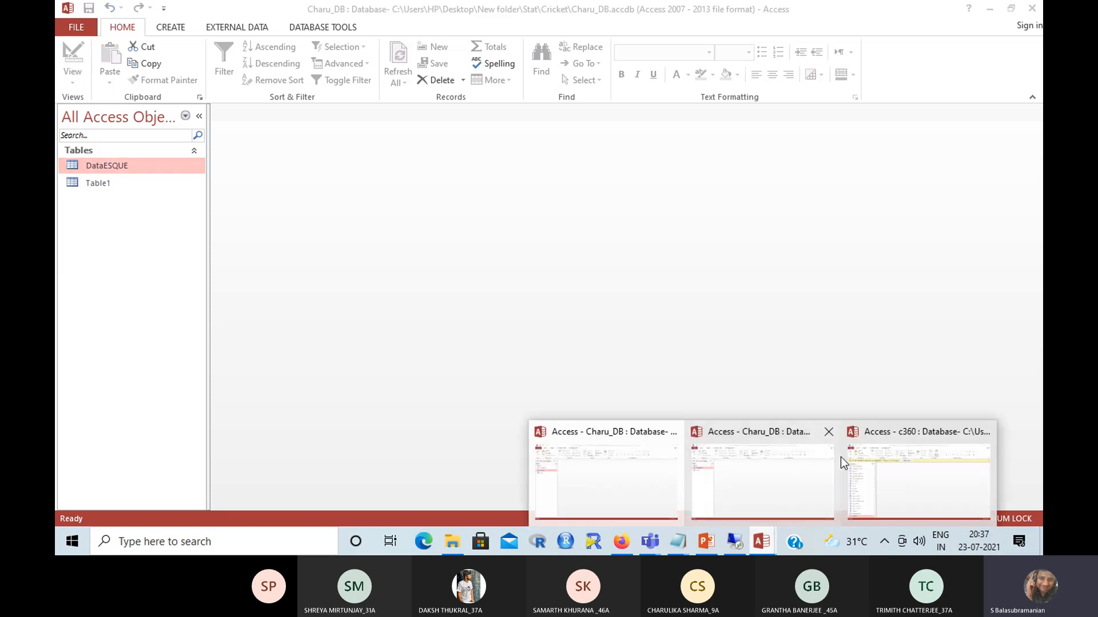
{"action": "left_click", "coordinate": [829, 432]}
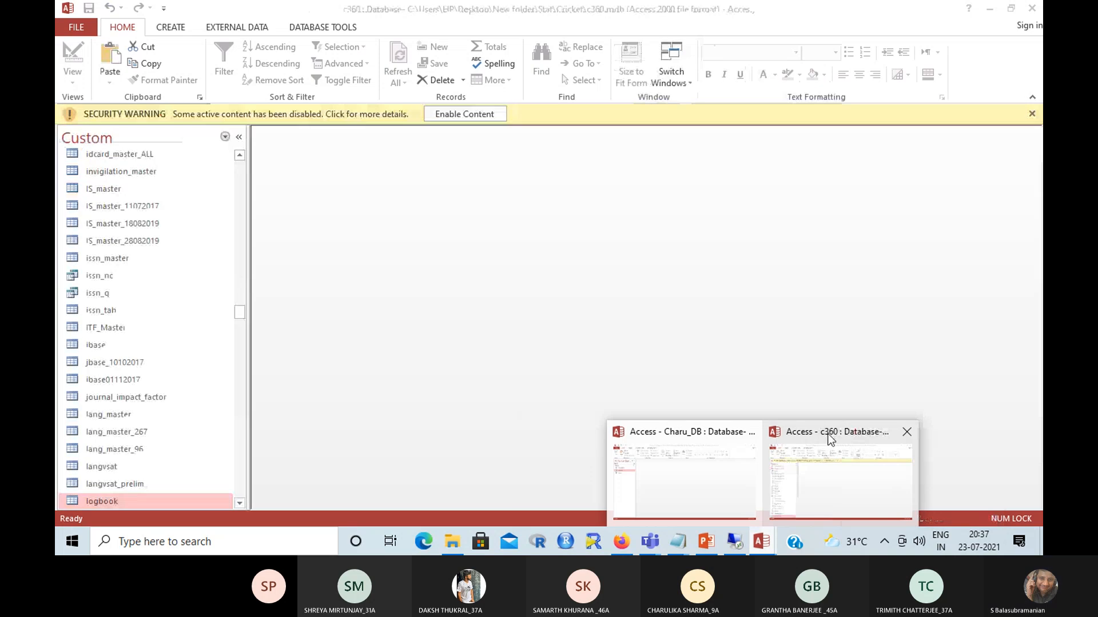
{"action": "left_click", "coordinate": [913, 436]}
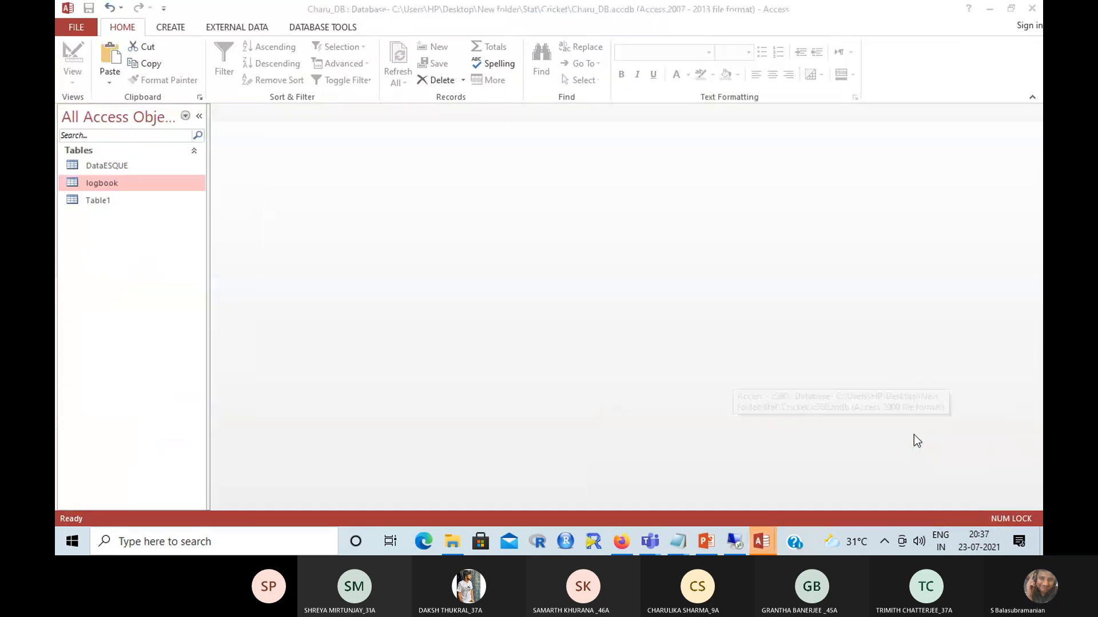
{"action": "left_click", "coordinate": [580, 315]}
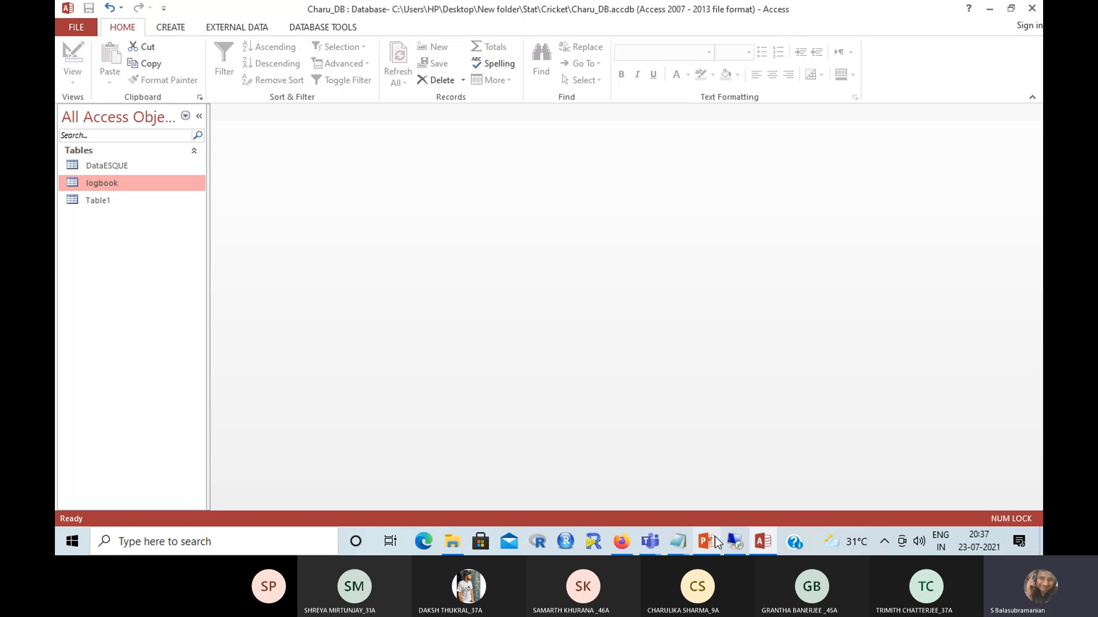
- Launch Power BI Desktop from Windows Start search
{"action": "mouse_move", "coordinate": [714, 537]}
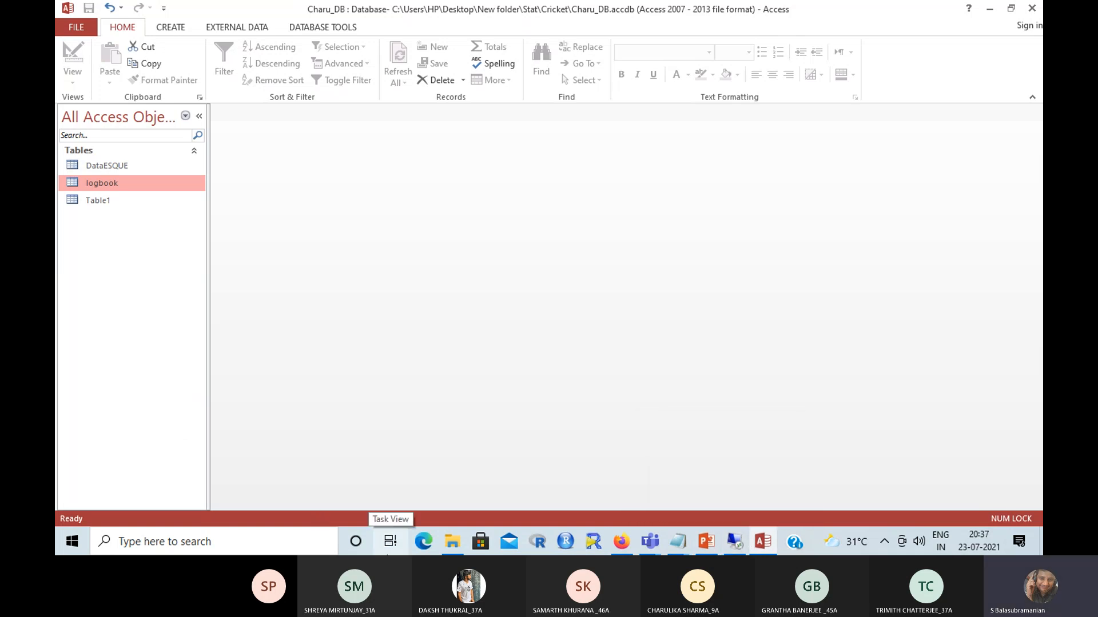
{"action": "left_click", "coordinate": [215, 543]}
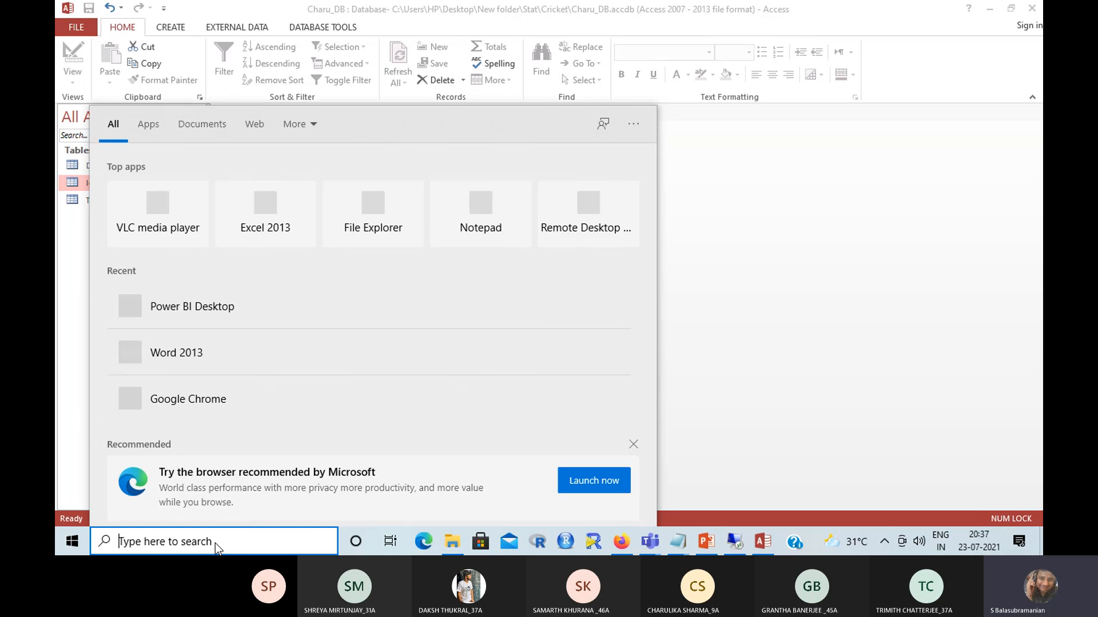
{"action": "type", "text": "p"}
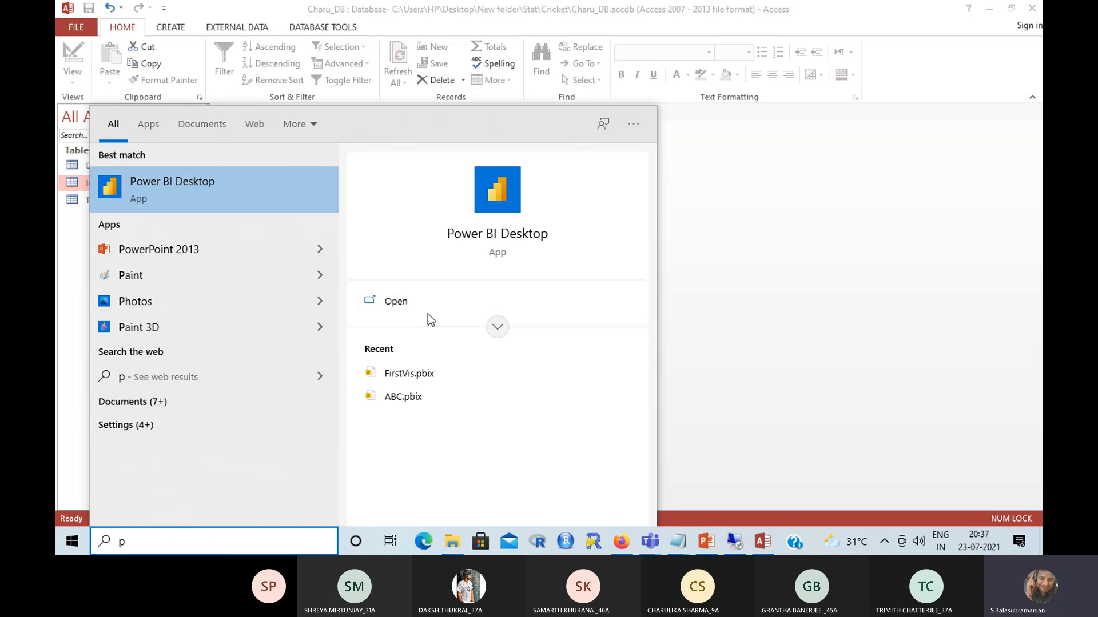
{"action": "left_click", "coordinate": [423, 301]}
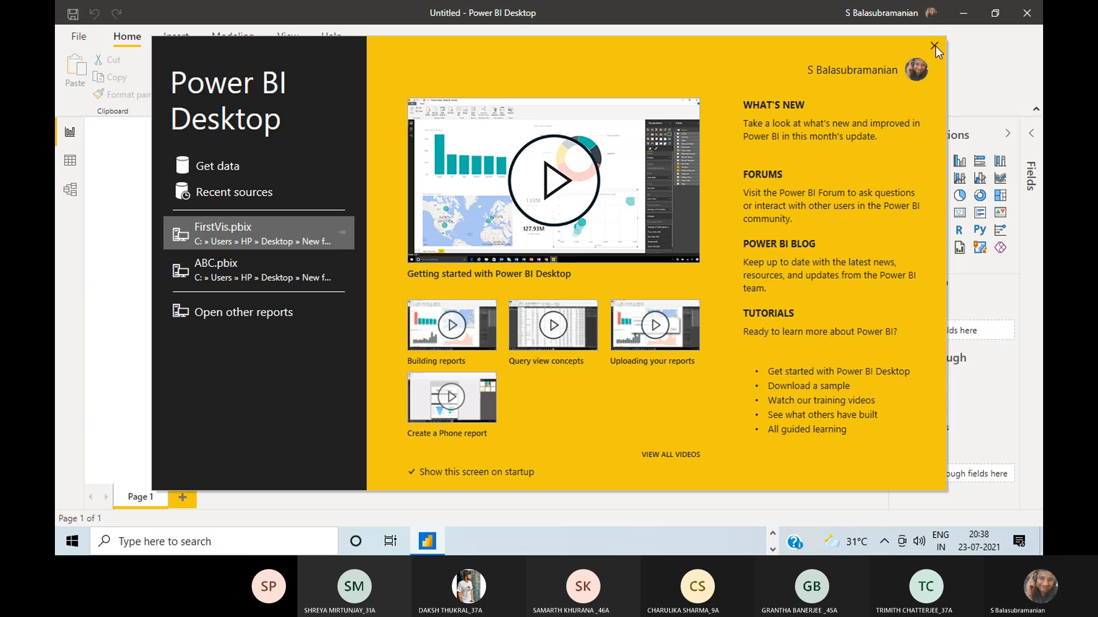
{"action": "left_click", "coordinate": [936, 45]}
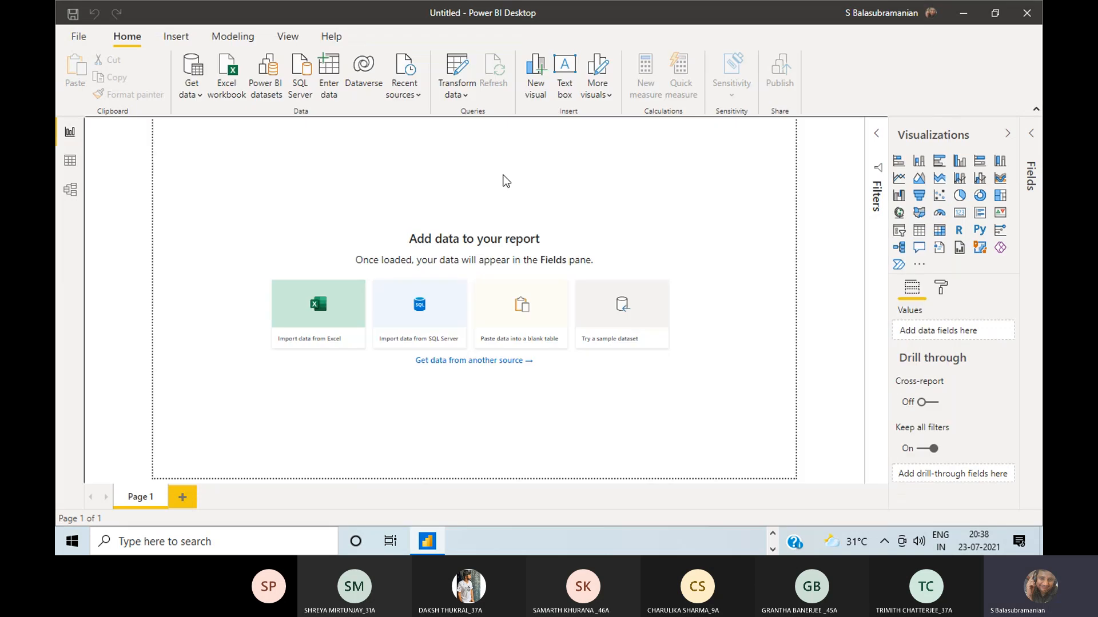
{"action": "left_click", "coordinate": [494, 361]}
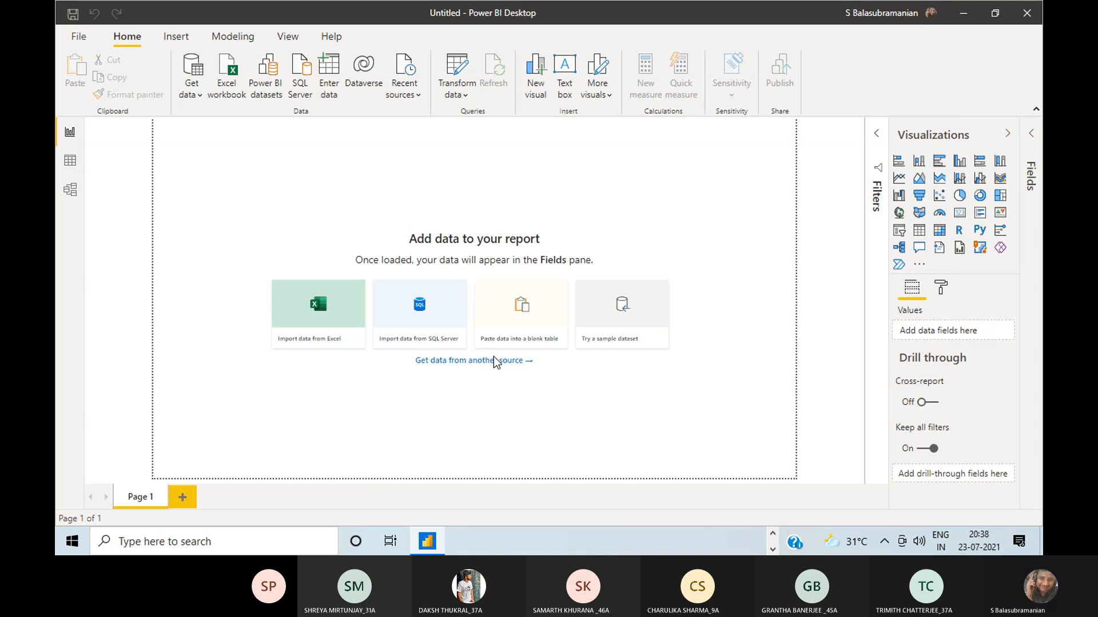
{"action": "left_click", "coordinate": [494, 359]}
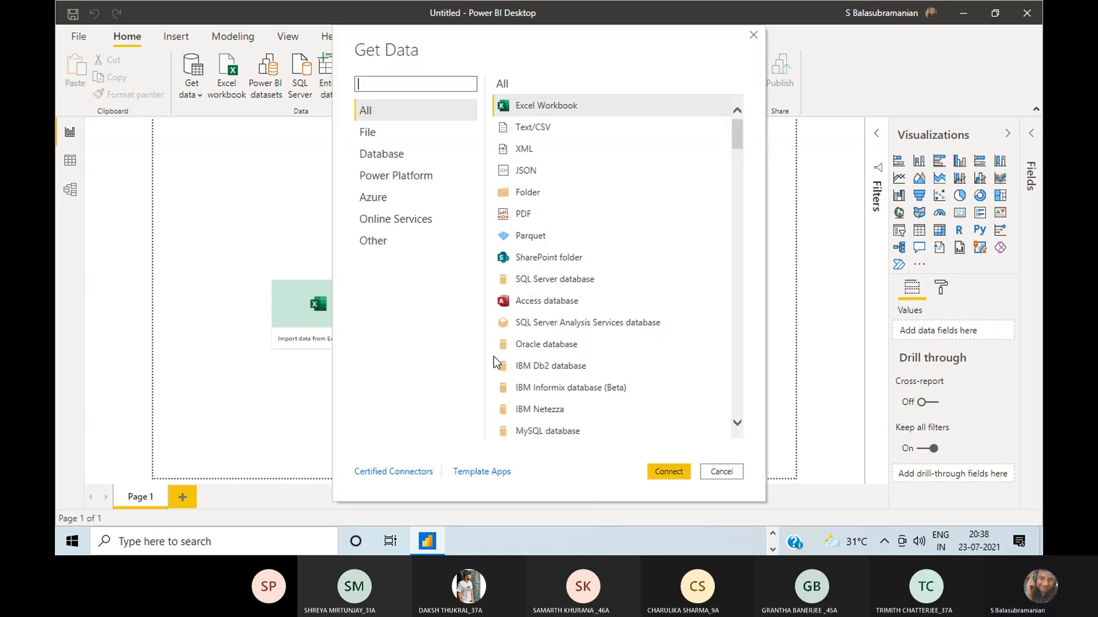
{"action": "left_click", "coordinate": [550, 304]}
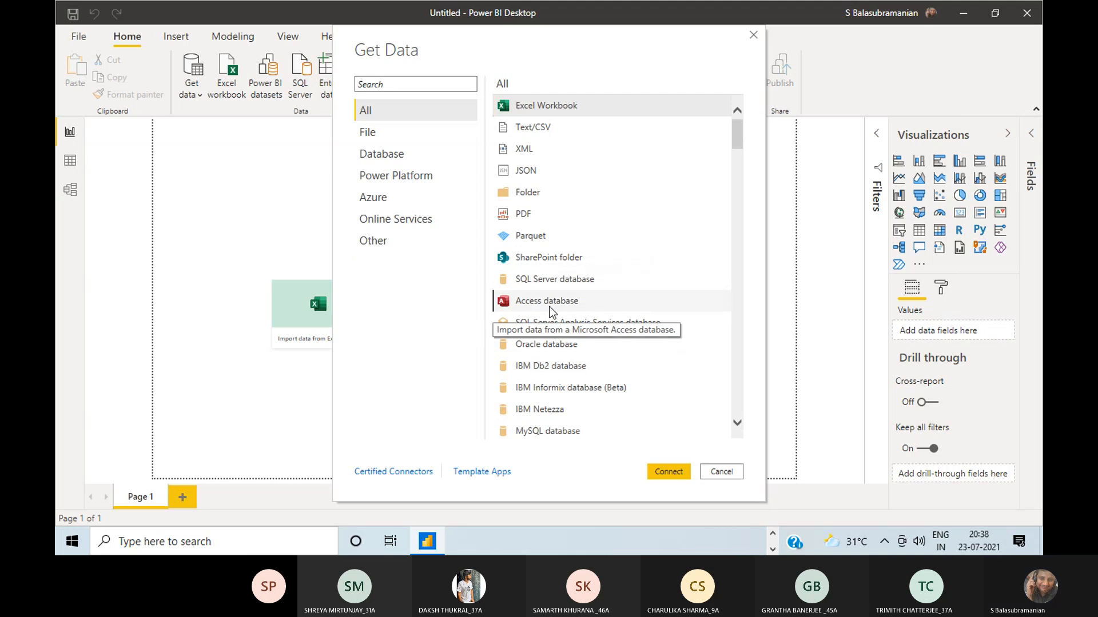
{"action": "left_click", "coordinate": [678, 472]}
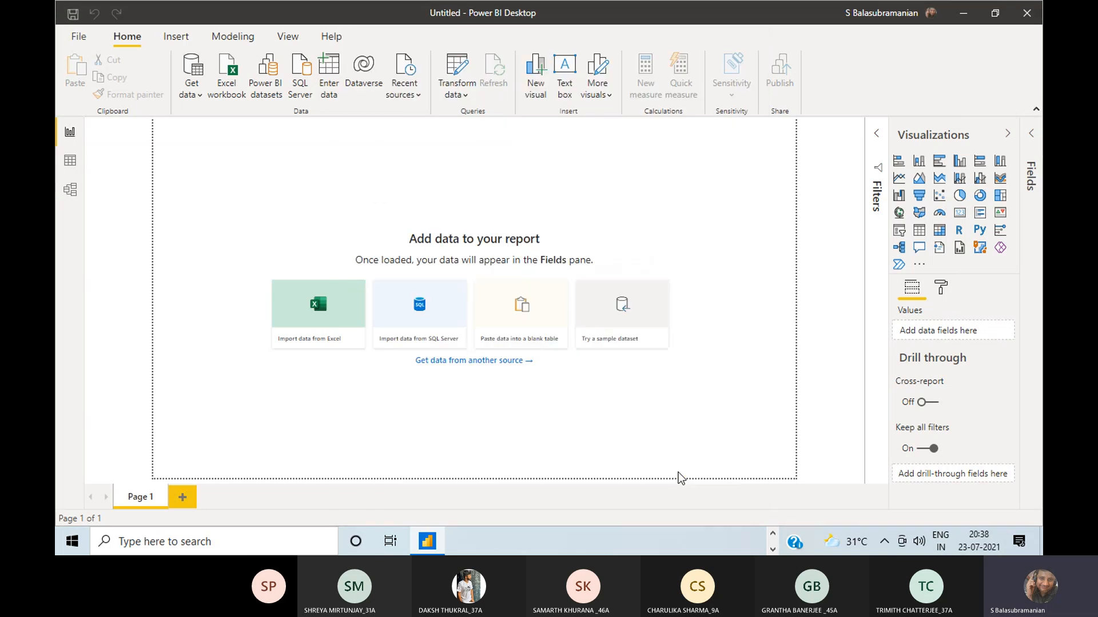
{"action": "double_click", "coordinate": [288, 121]}
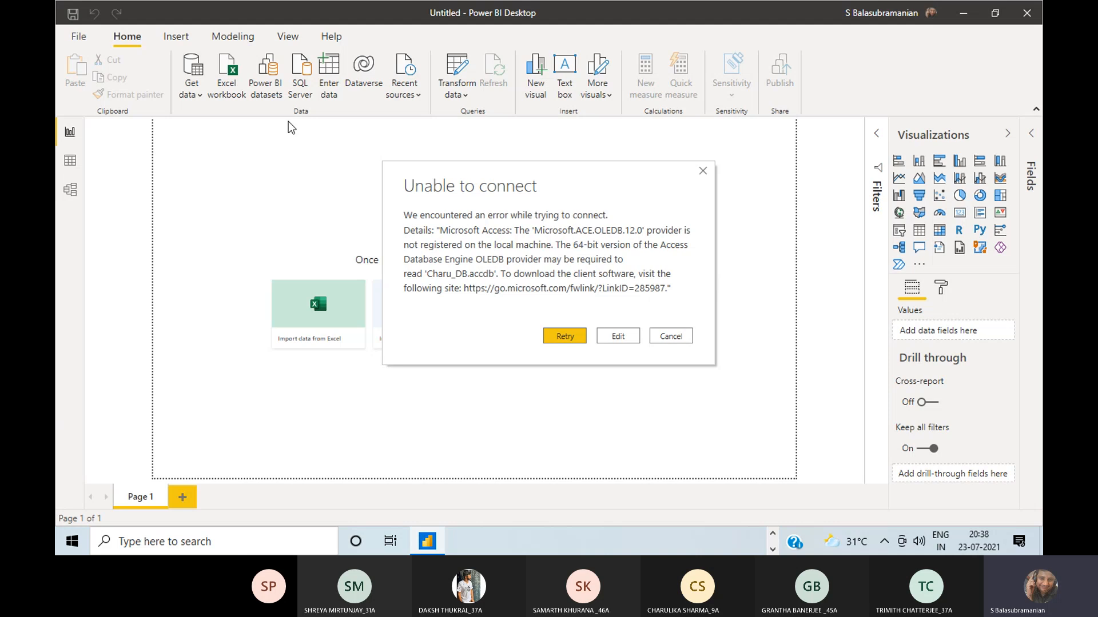
{"action": "left_click", "coordinate": [657, 337]}
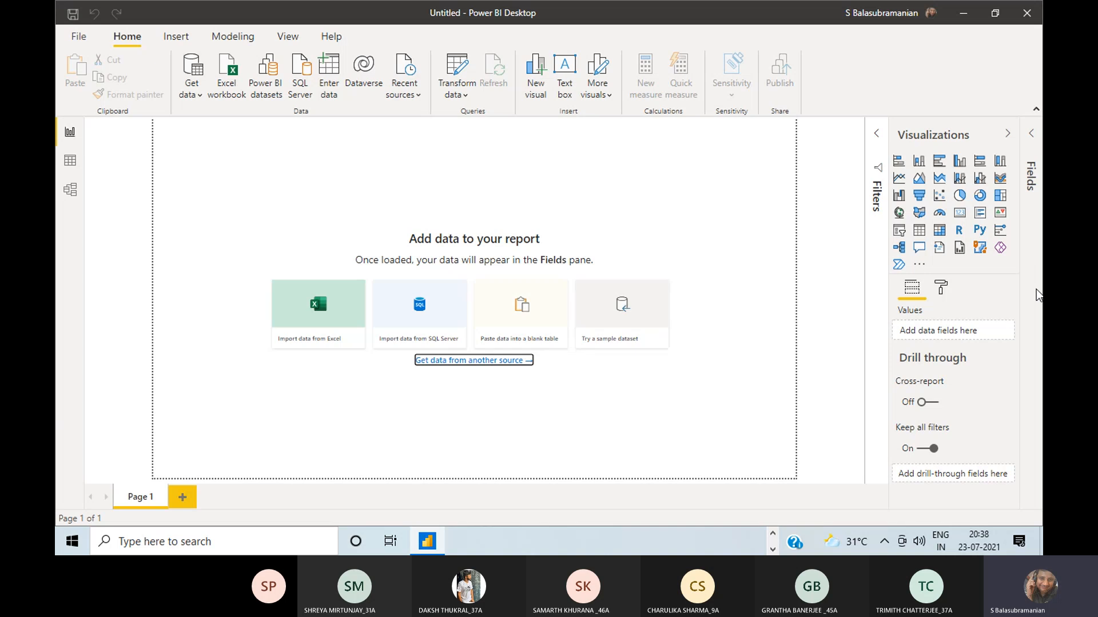
{"action": "key", "text": "alt+Tab"}
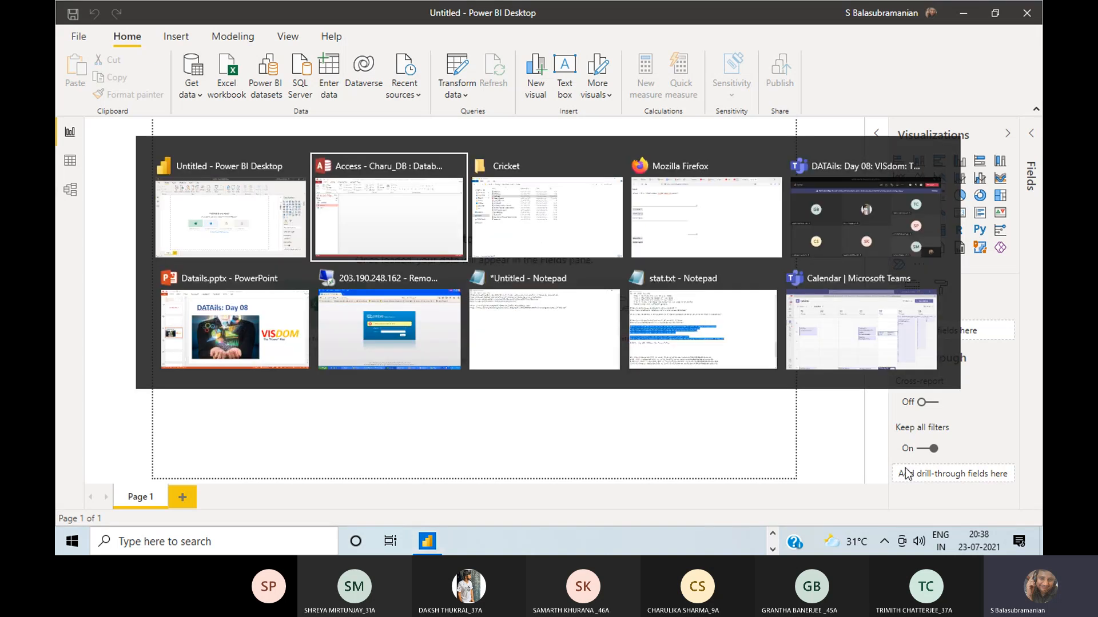
- Go back to the Stat folder and open wcms_767028.pdf in Adobe Reader
{"action": "key", "text": "alt+Tab"}
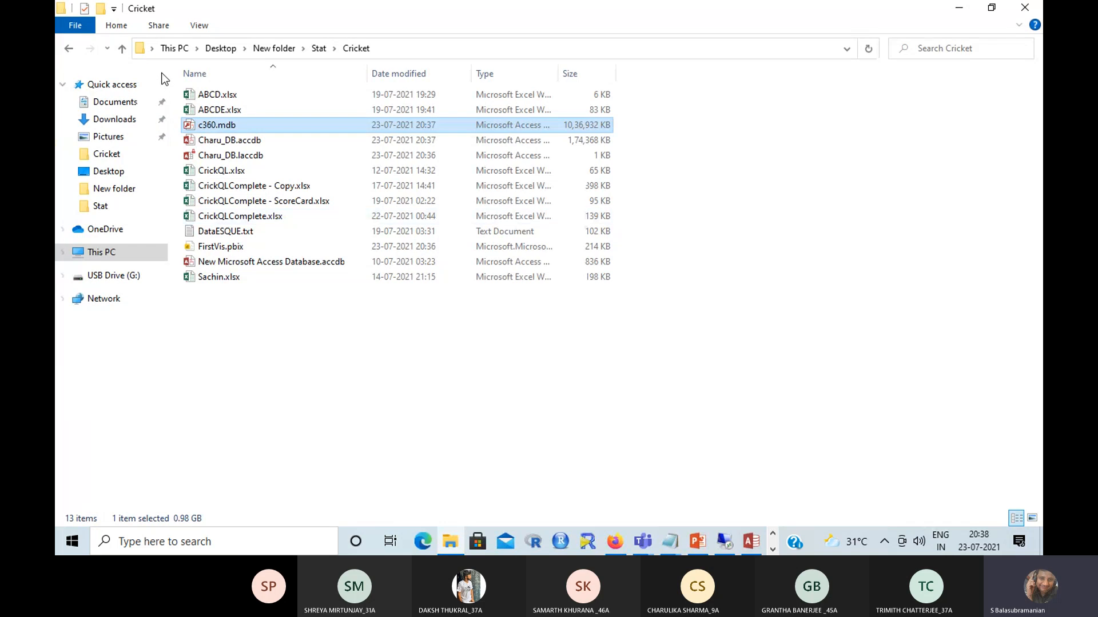
{"action": "left_click", "coordinate": [69, 48]}
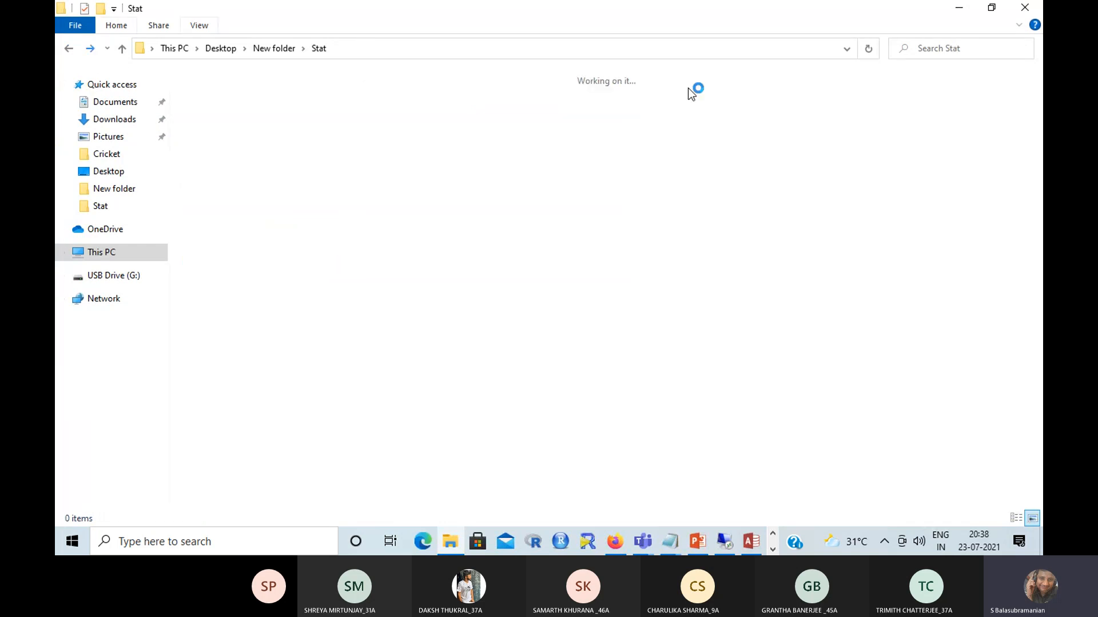
{"action": "left_click_drag", "start_coordinate": [1037, 93], "coordinate": [1041, 182]}
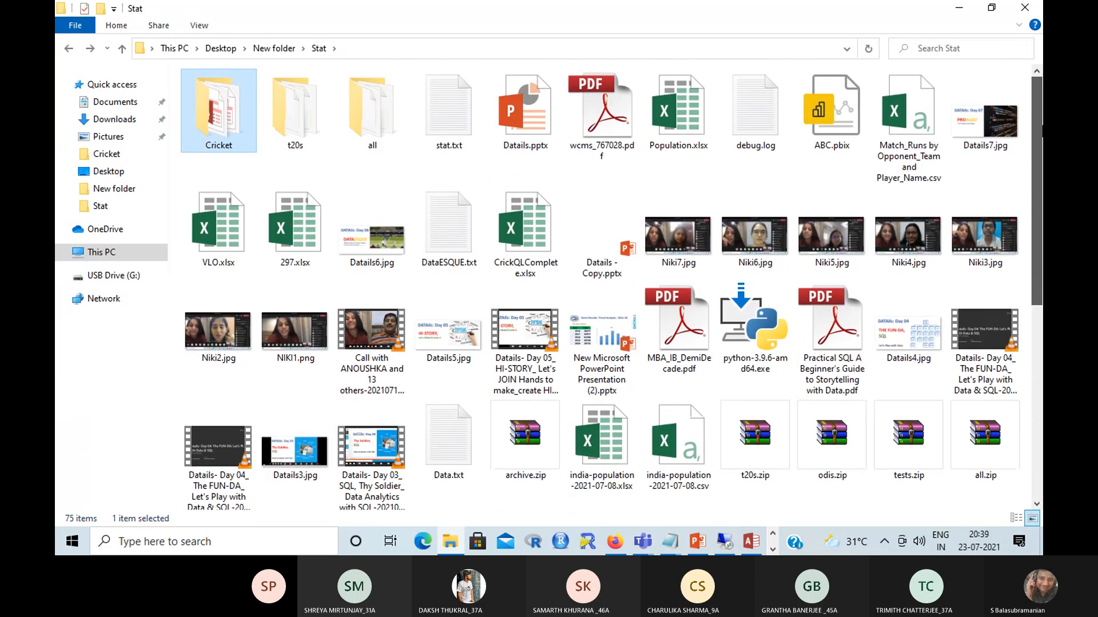
{"action": "double_click", "coordinate": [633, 106]}
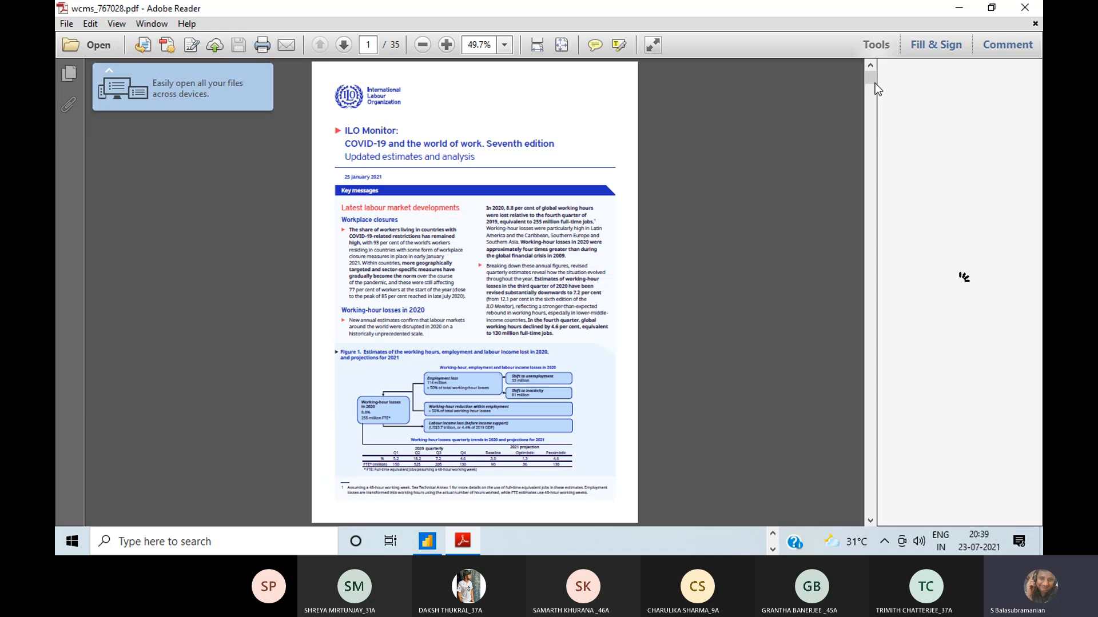
- Jump to page 23 at 150% zoom to review the working-hour losses table
{"action": "scroll", "coordinate": [874, 83], "scroll_direction": "down", "scroll_amount": 3}
{"action": "scroll", "coordinate": [873, 98], "scroll_direction": "down", "scroll_amount": 10}
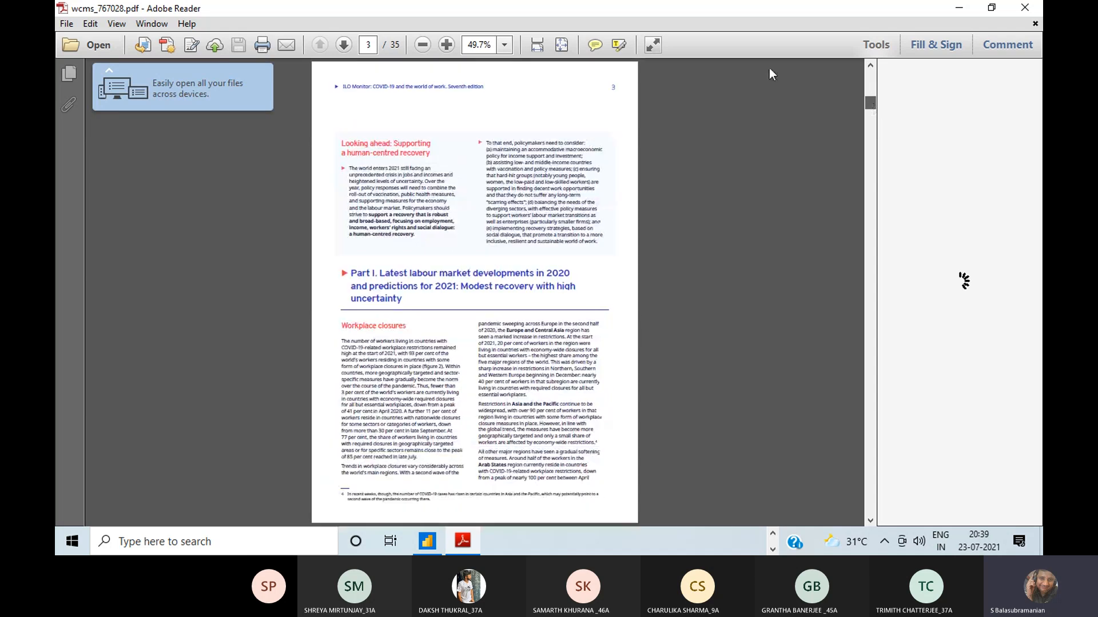
{"action": "left_click", "coordinate": [370, 45]}
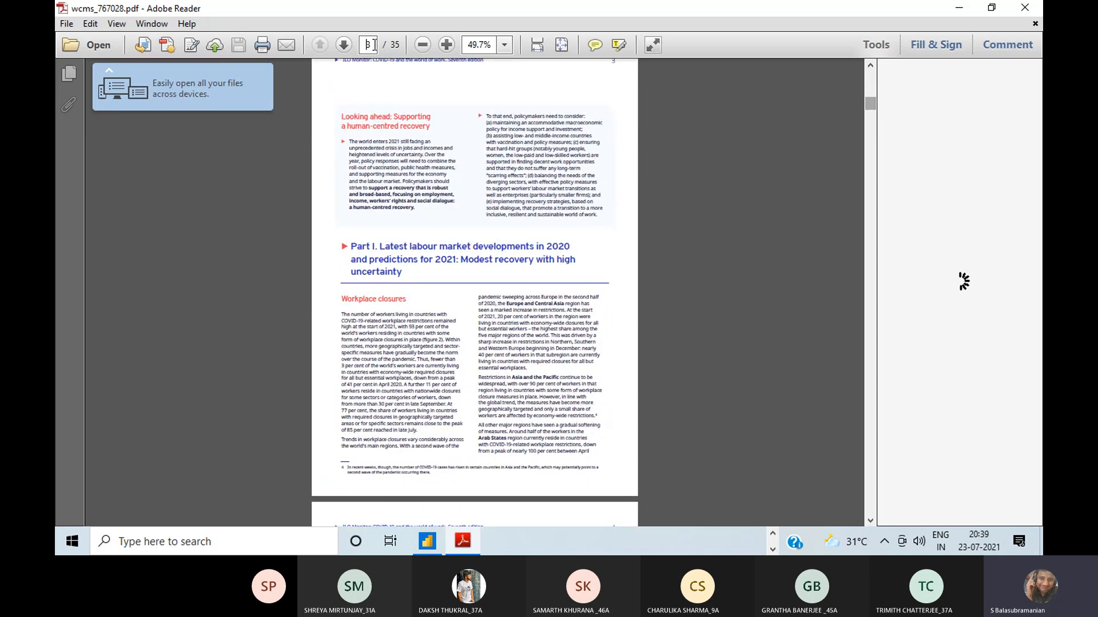
{"action": "key", "text": "BackSpace"}
{"action": "type", "text": "2"}
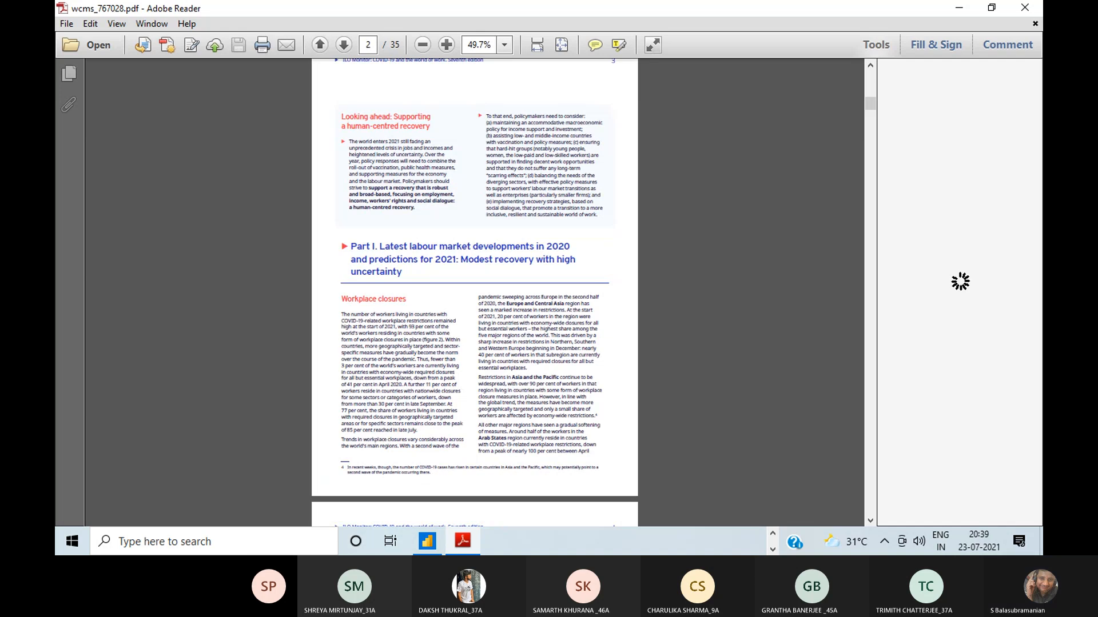
{"action": "type", "text": "3"}
{"action": "key", "text": "Return"}
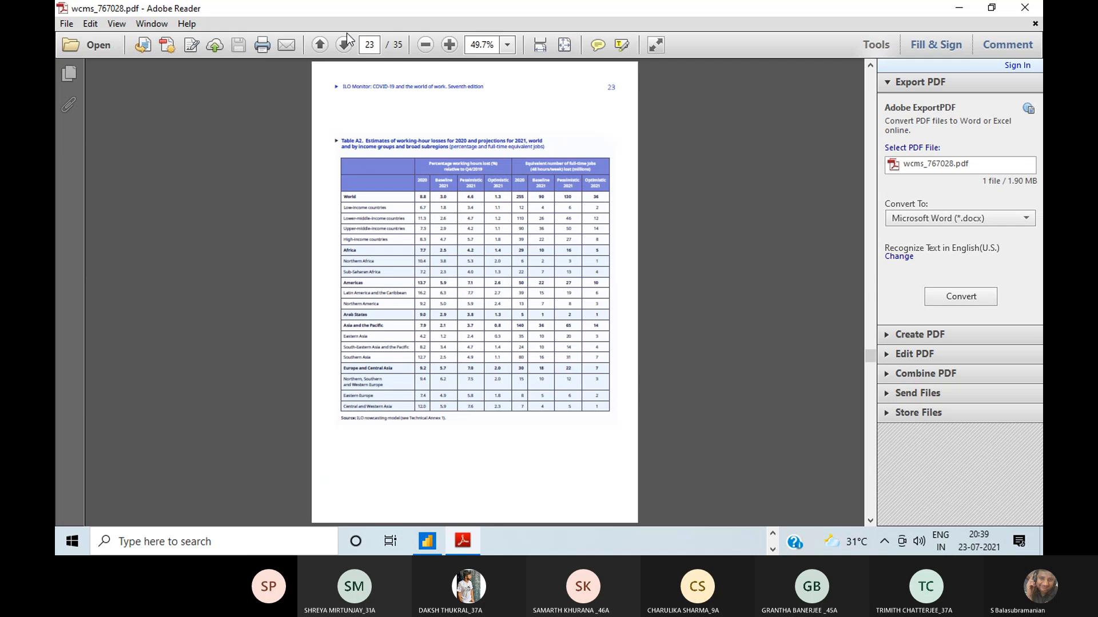
{"action": "left_click", "coordinate": [507, 52]}
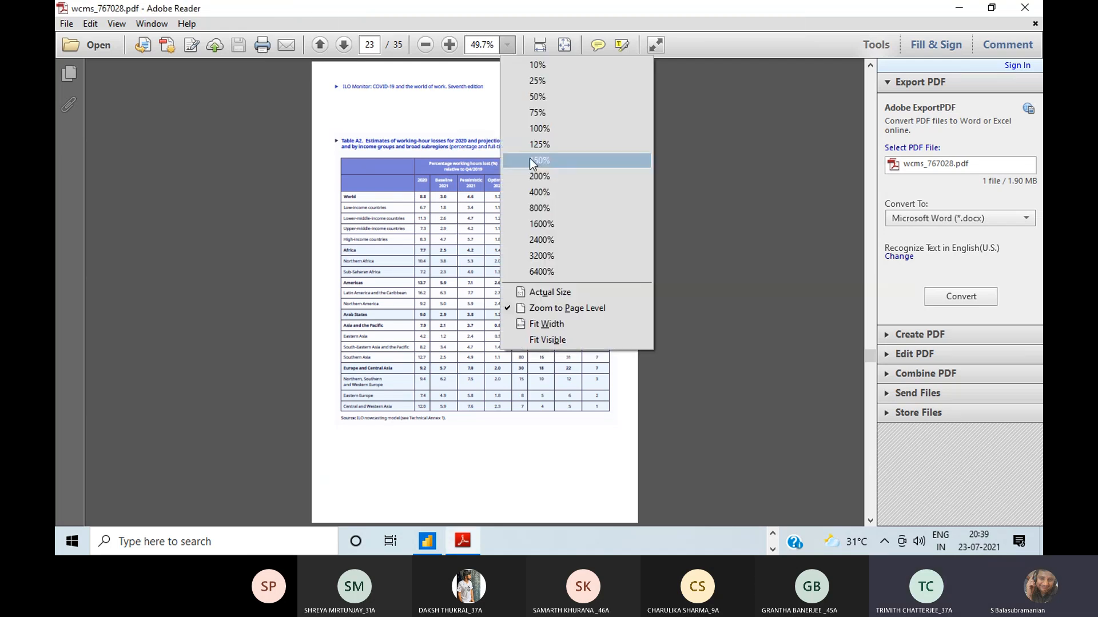
{"action": "left_click", "coordinate": [529, 159]}
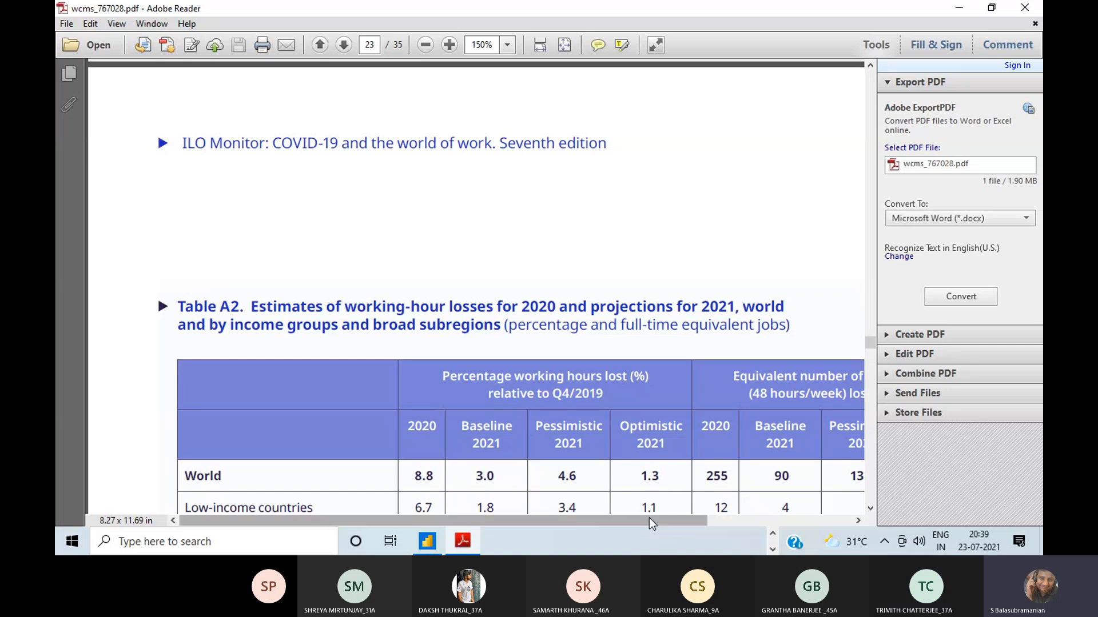
{"action": "left_click", "coordinate": [762, 519]}
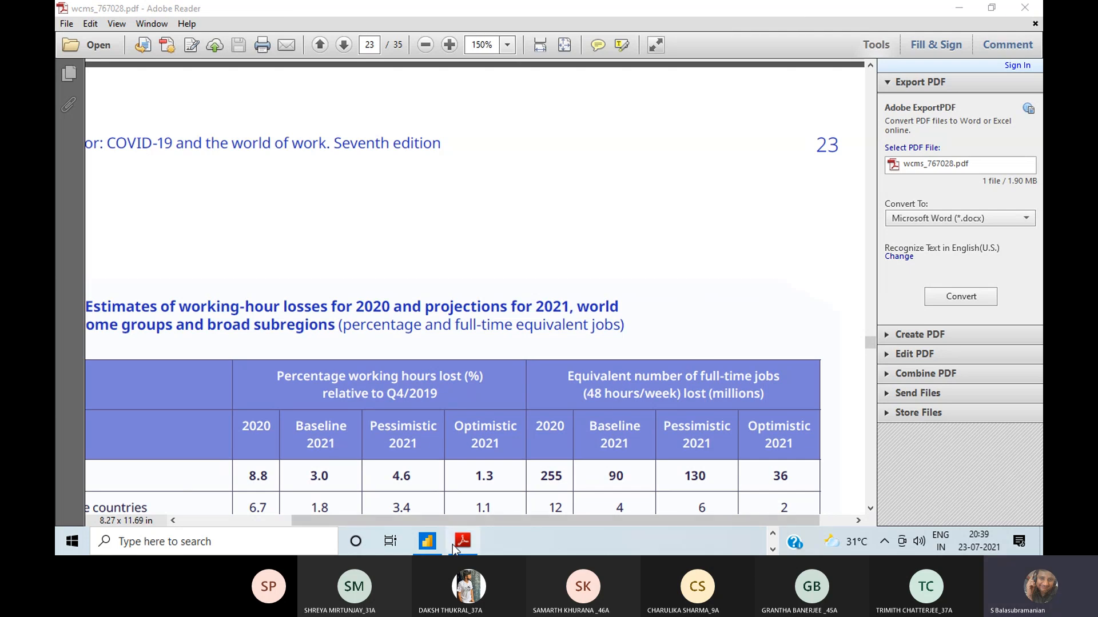
- Close the Charu_DB Access database and the Adobe Reader window
{"action": "mouse_move", "coordinate": [442, 549]}
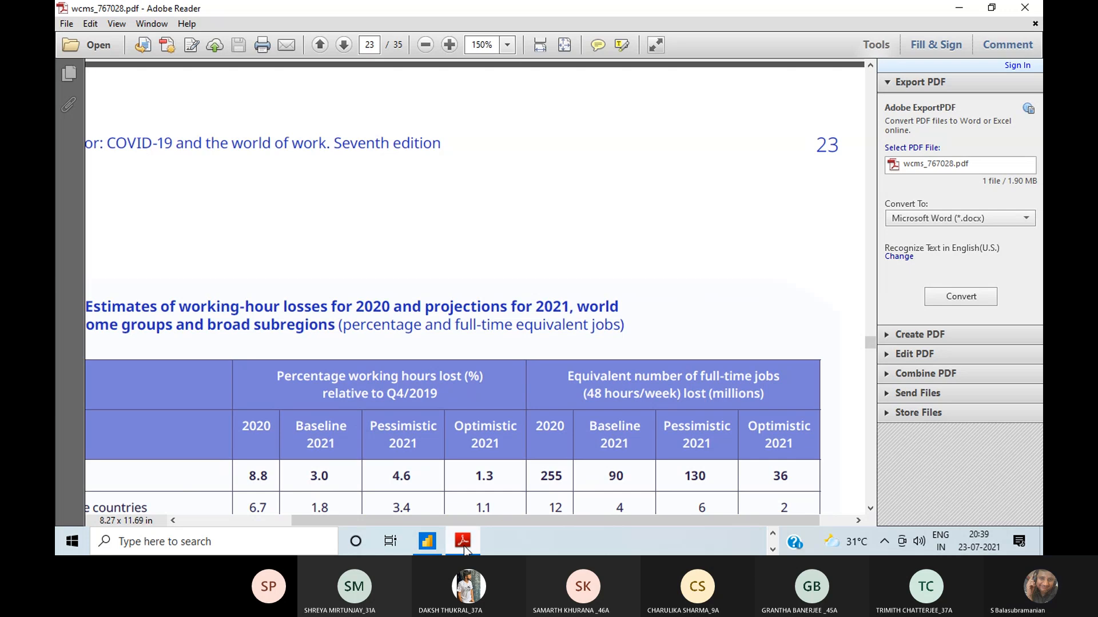
{"action": "left_click", "coordinate": [463, 548]}
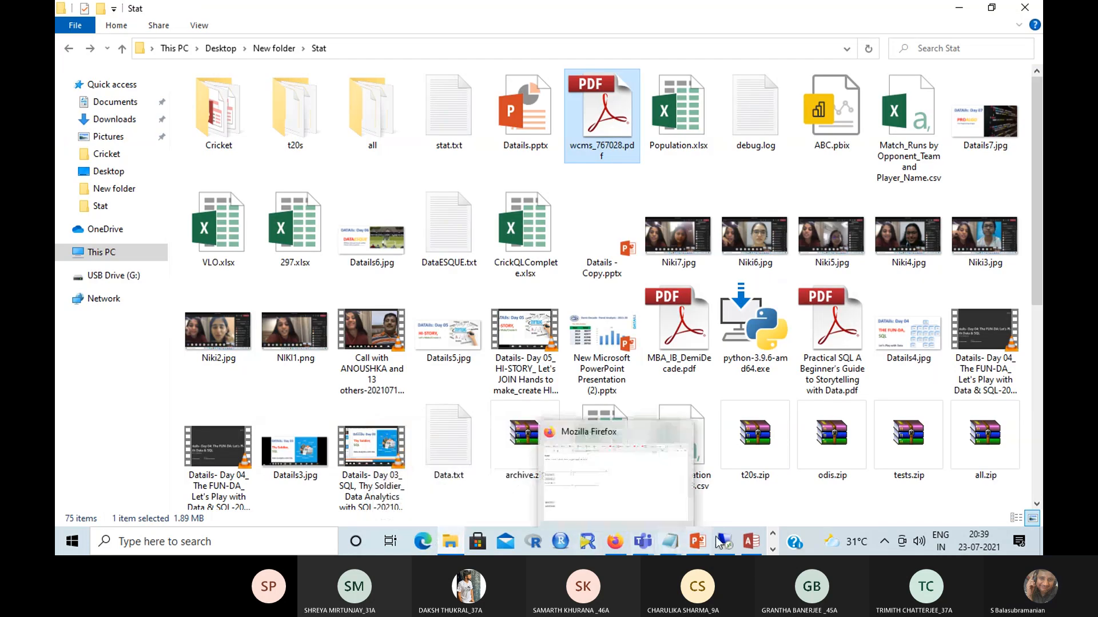
{"action": "left_click", "coordinate": [754, 544]}
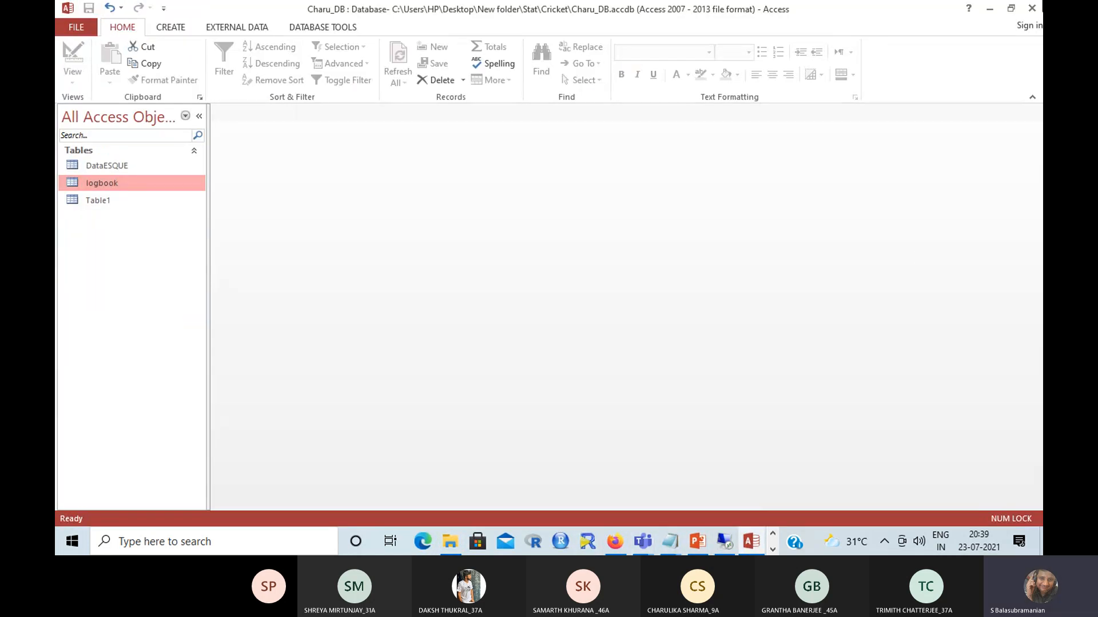
{"action": "left_click", "coordinate": [1035, 7]}
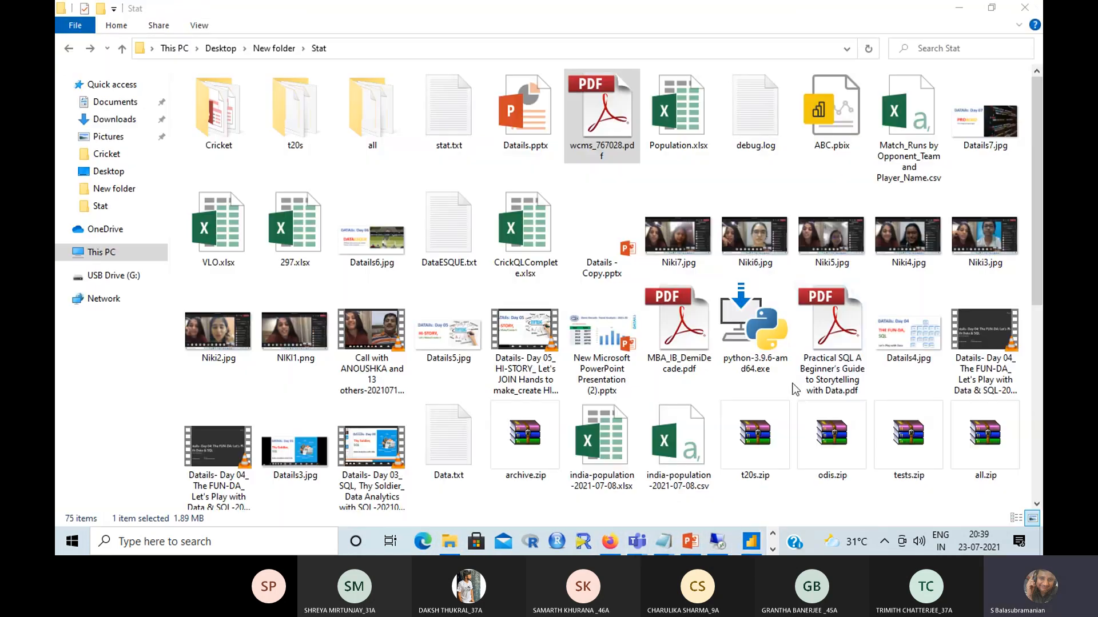
{"action": "left_click", "coordinate": [773, 550]}
{"action": "left_click", "coordinate": [427, 541]}
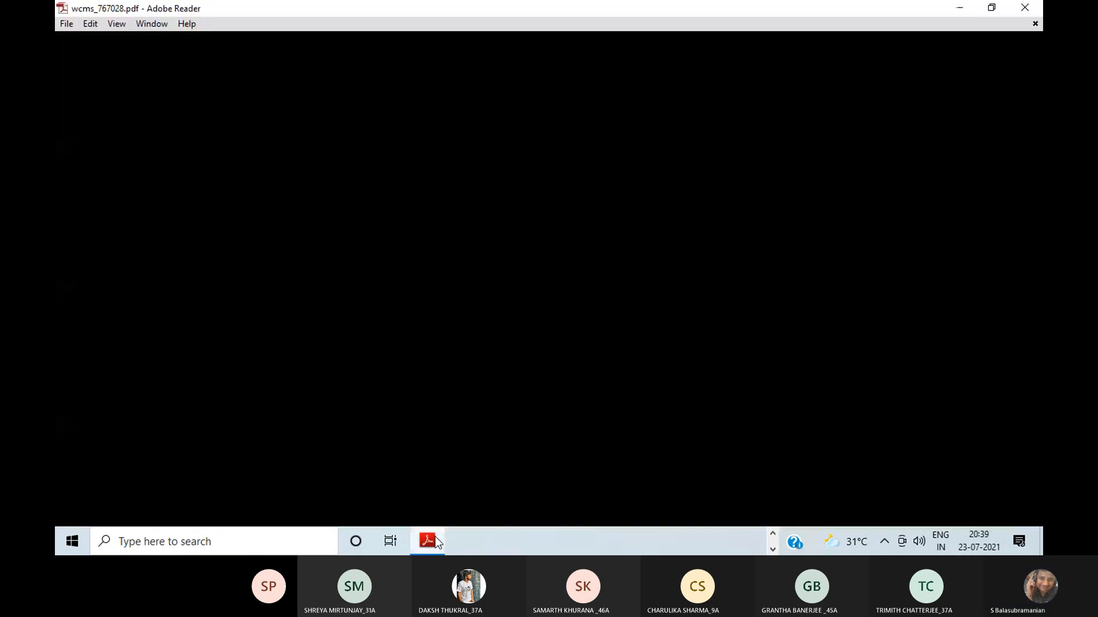
{"action": "left_click", "coordinate": [1025, 7]}
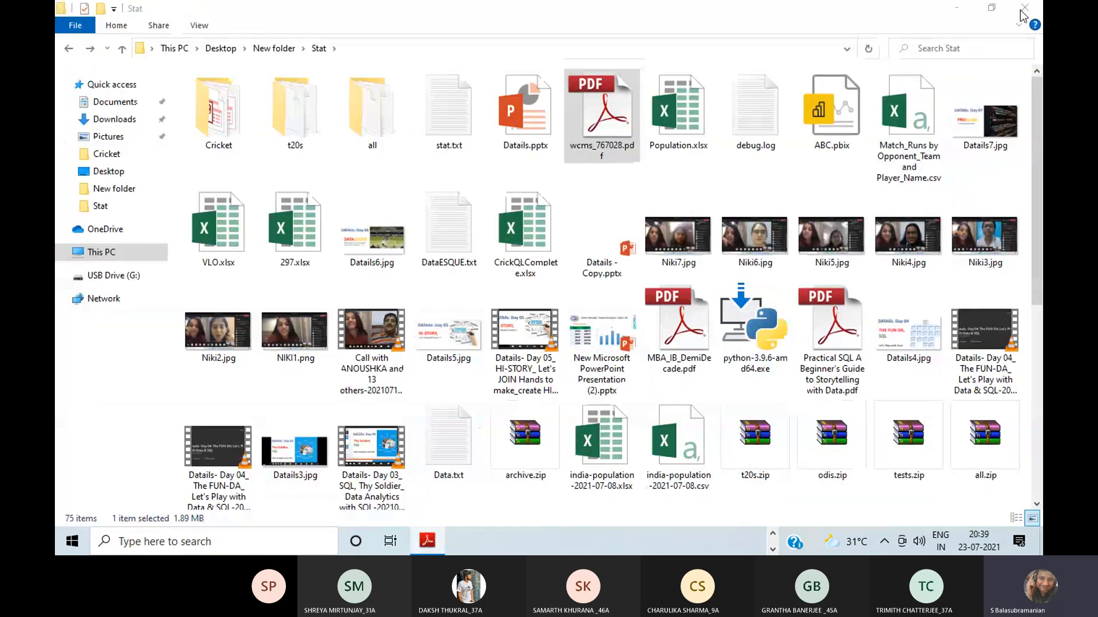
- Import wcms_767028.pdf from the Stat folder as a PDF data source into the Navigator
{"action": "left_click", "coordinate": [762, 541]}
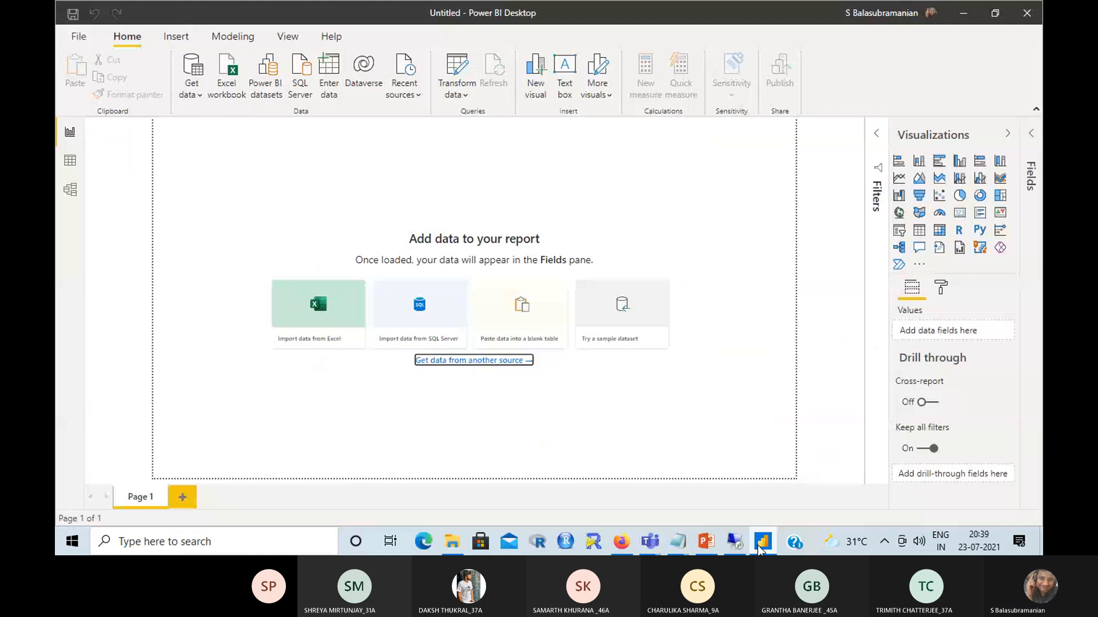
{"action": "left_click", "coordinate": [501, 361]}
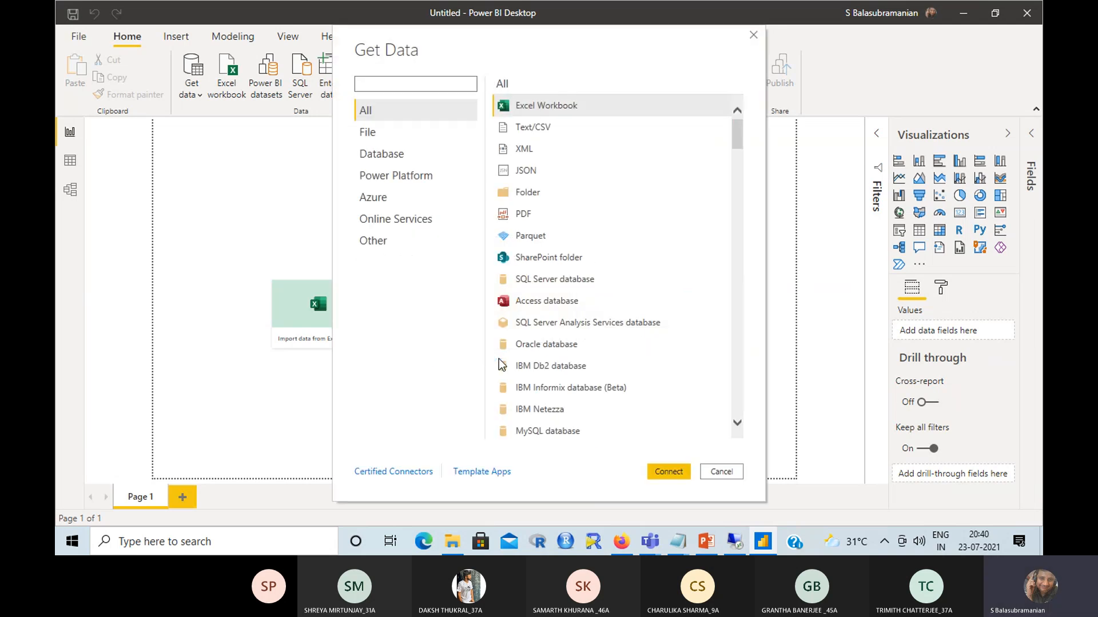
{"action": "double_click", "coordinate": [534, 218]}
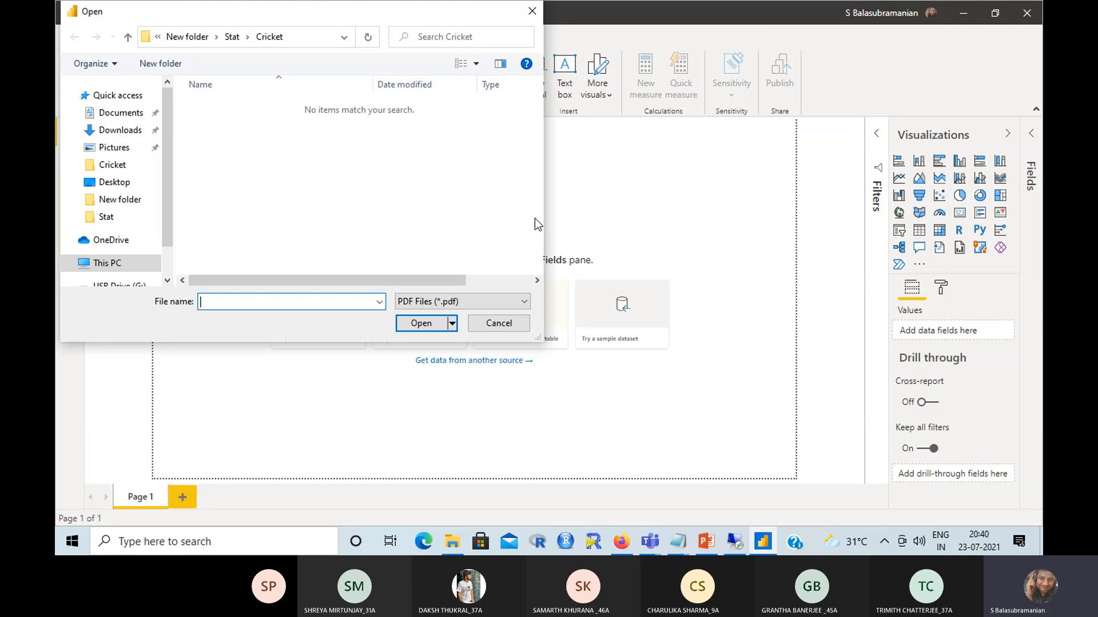
{"action": "left_click", "coordinate": [233, 37]}
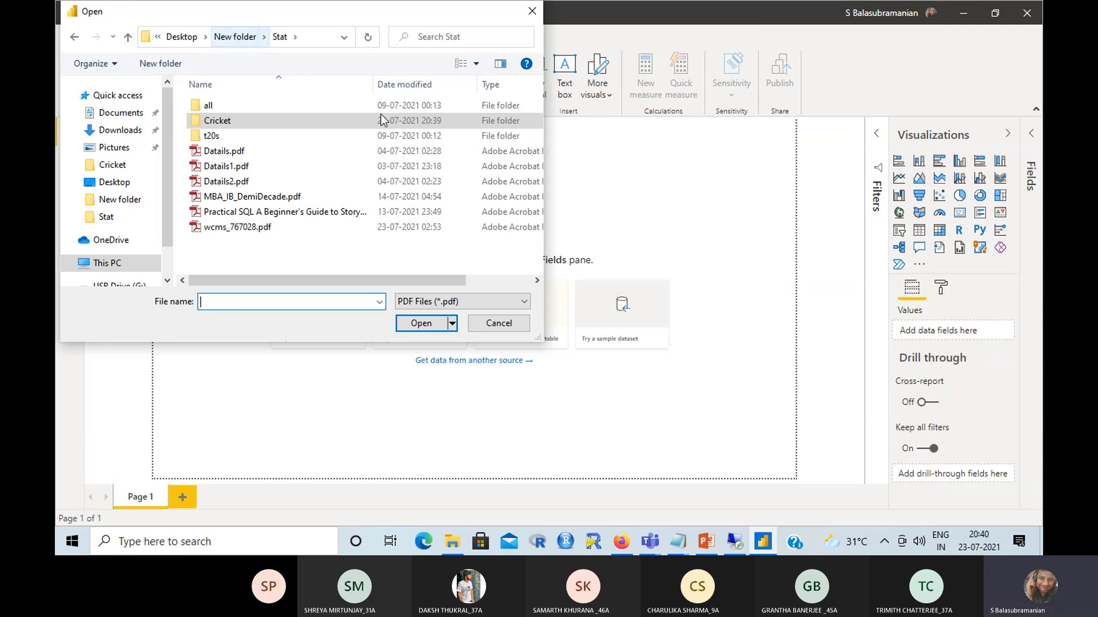
{"action": "double_click", "coordinate": [271, 228]}
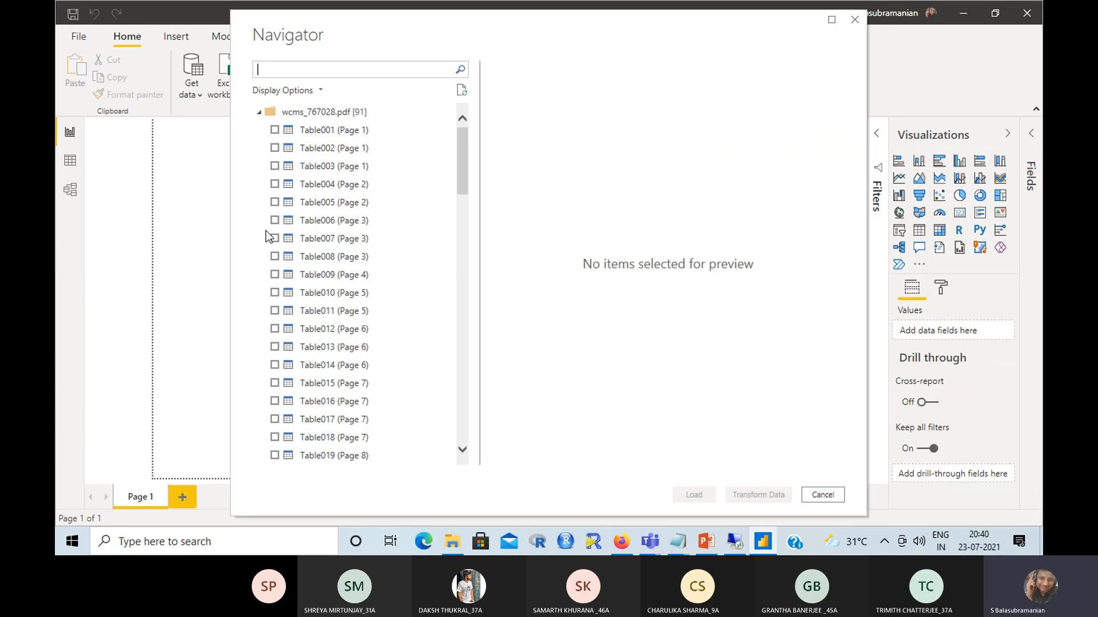
- Check Table049 (Page 23) in the Navigator and open it with Transform Data
{"action": "left_click_drag", "start_coordinate": [461, 163], "coordinate": [476, 311]}
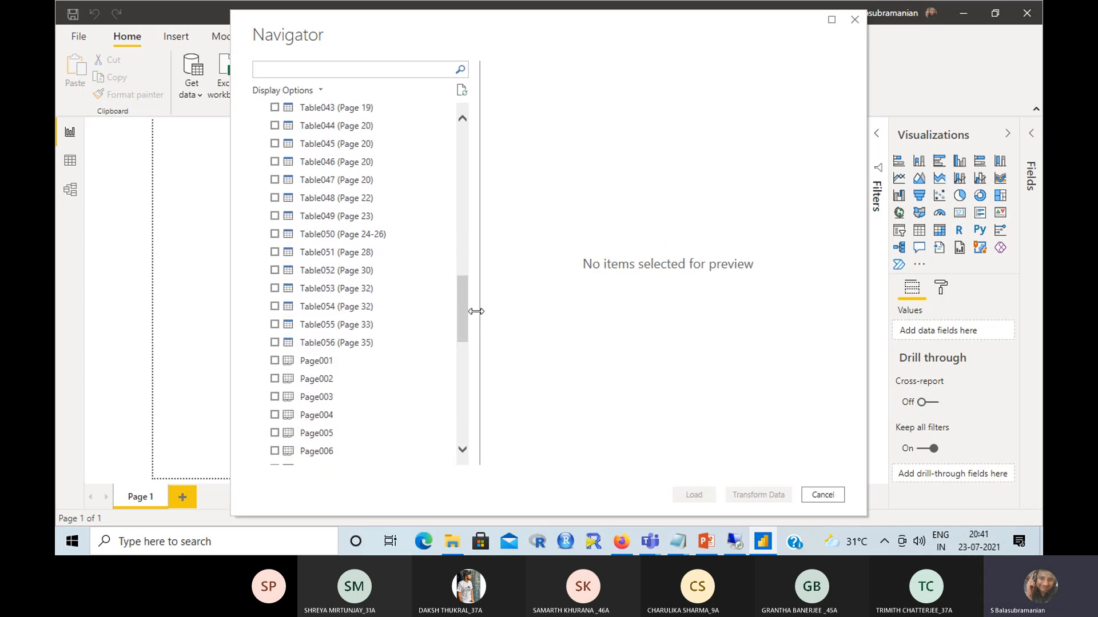
{"action": "left_click", "coordinate": [278, 221]}
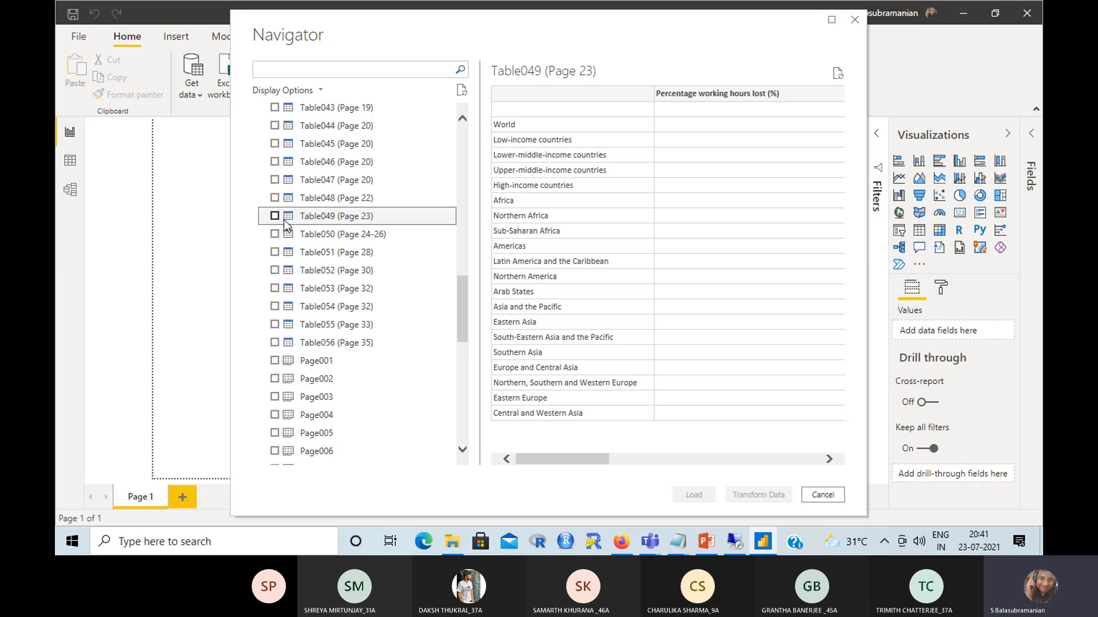
{"action": "left_click", "coordinate": [277, 218]}
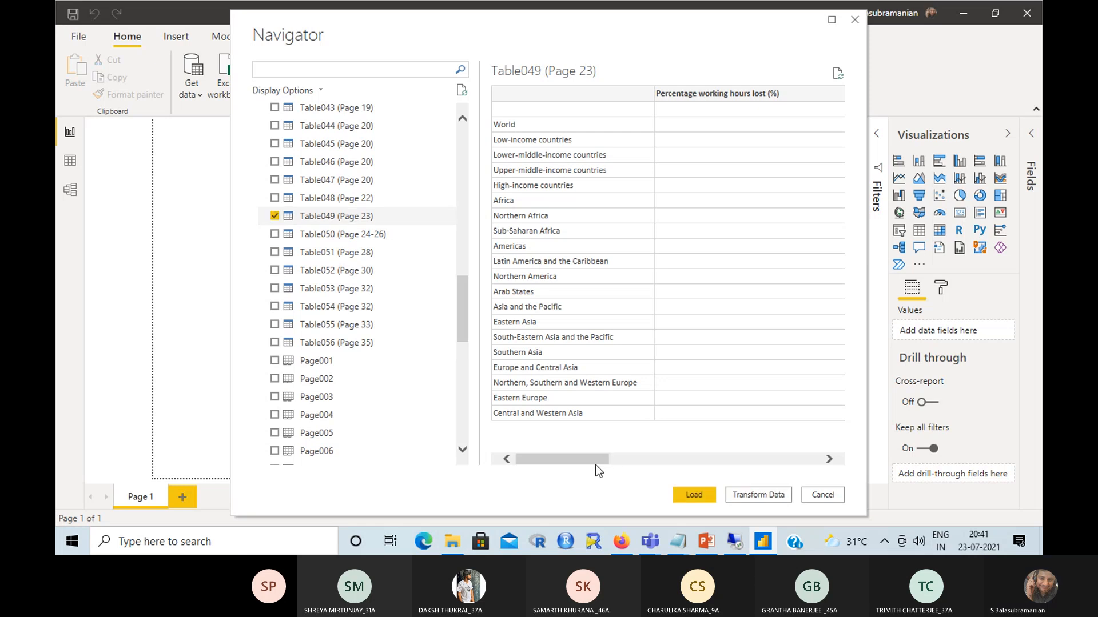
{"action": "left_click_drag", "start_coordinate": [588, 460], "coordinate": [690, 425]}
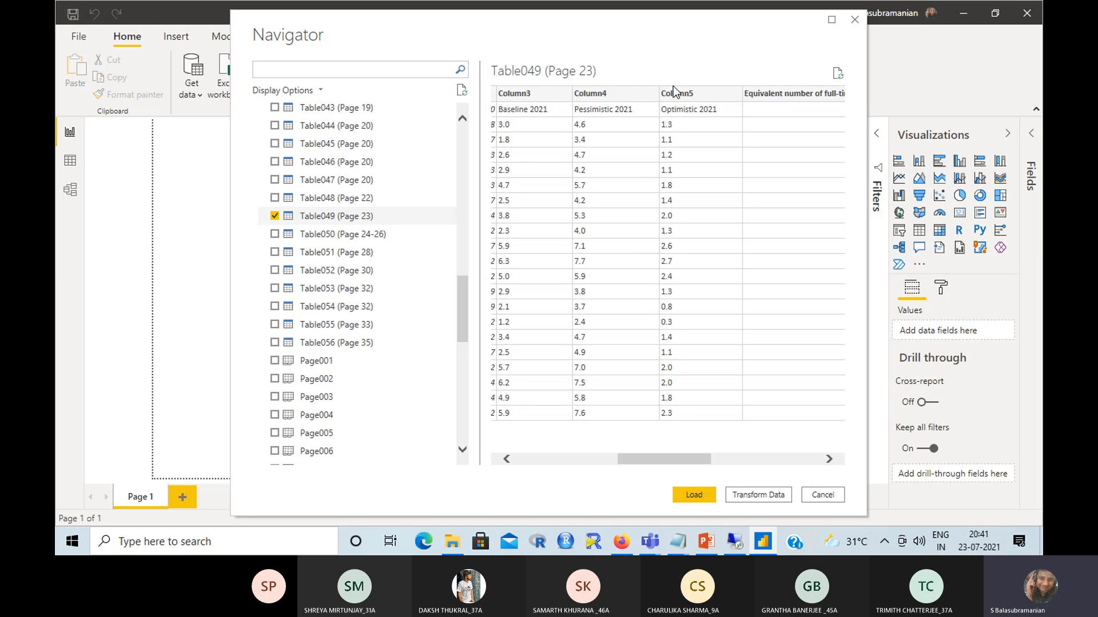
{"action": "left_click", "coordinate": [769, 498]}
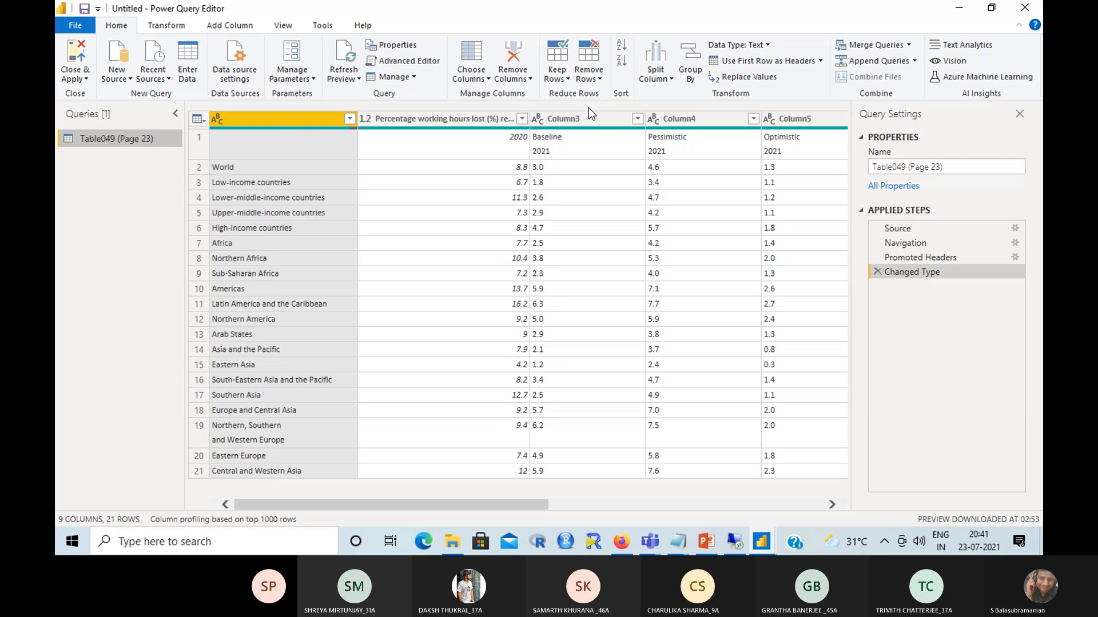
- Remove empty Column3 rows from Table049 (Page 23), then Close & Apply
{"action": "left_click", "coordinate": [633, 142]}
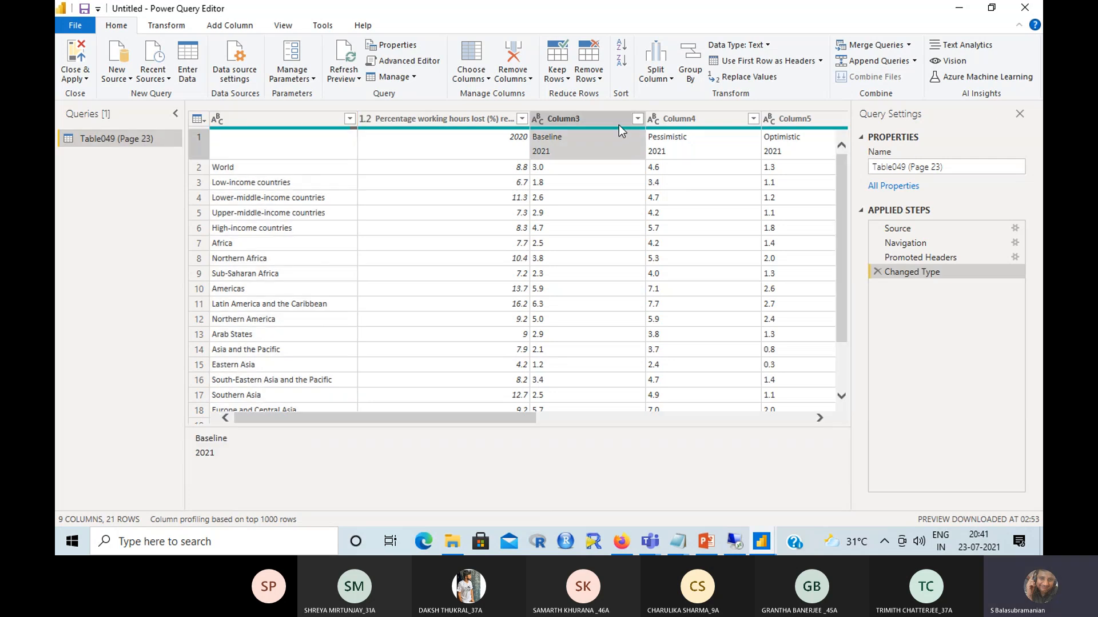
{"action": "left_click", "coordinate": [638, 119]}
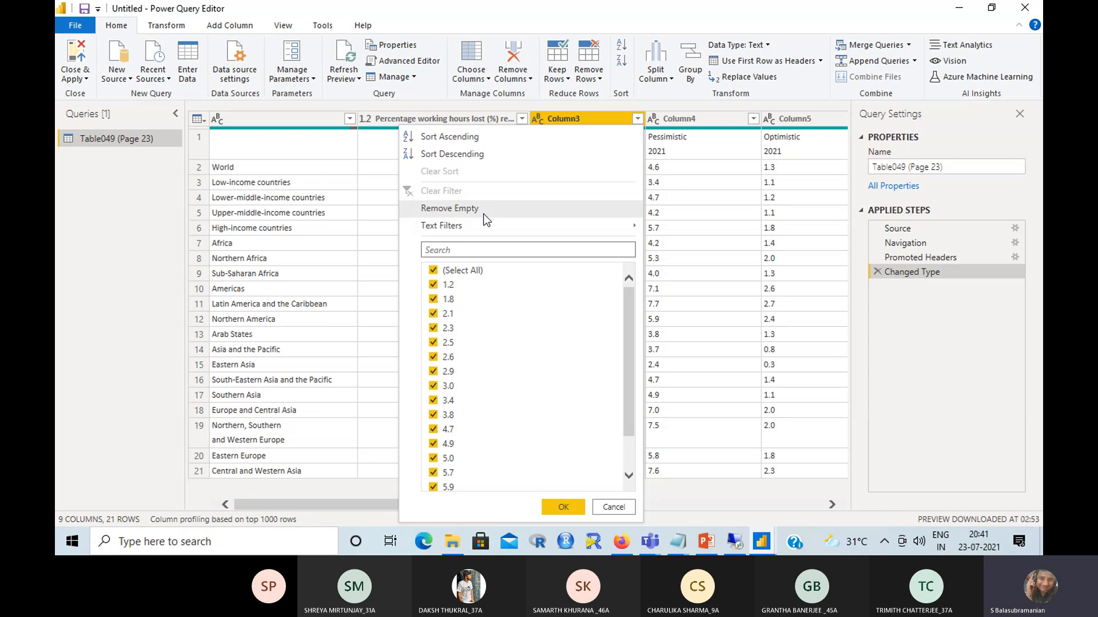
{"action": "left_click", "coordinate": [711, 243]}
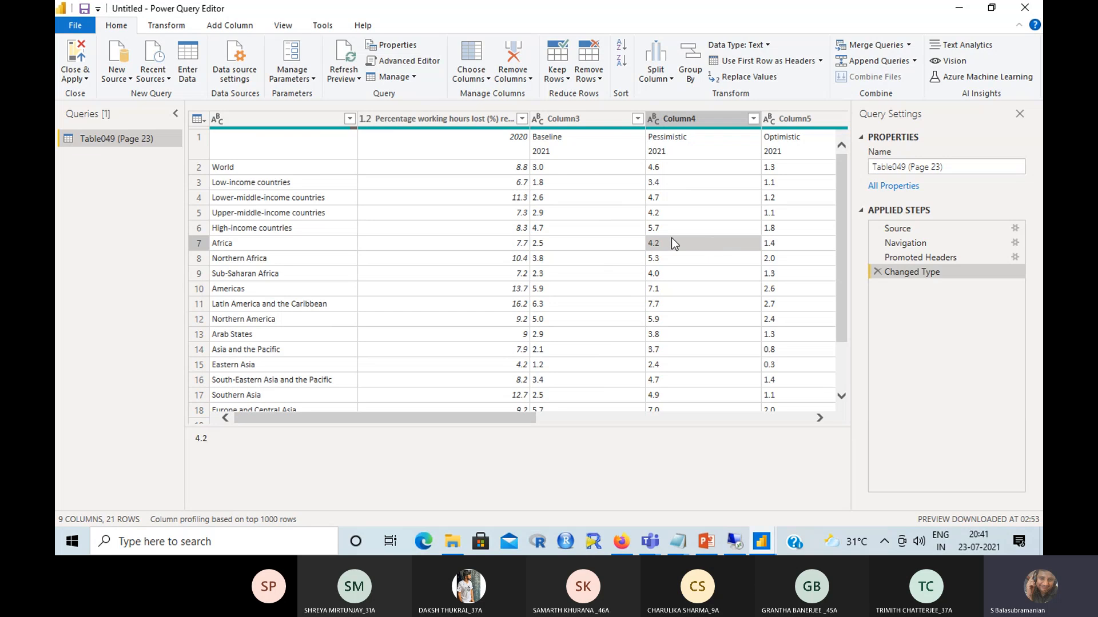
{"action": "left_click_drag", "start_coordinate": [842, 166], "coordinate": [843, 214]}
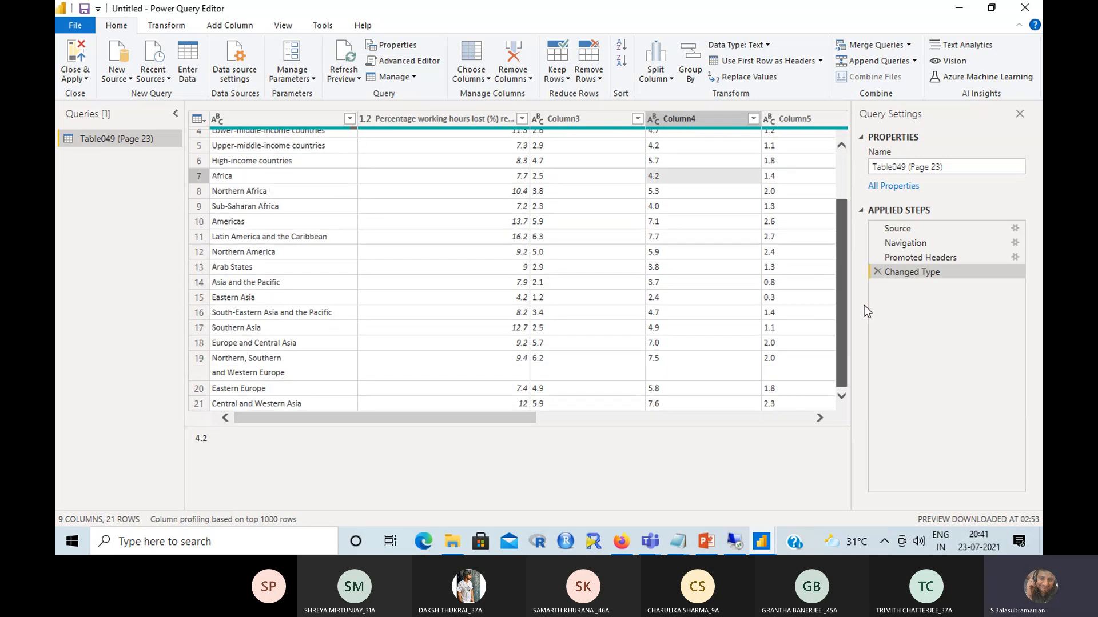
{"action": "left_click", "coordinate": [562, 223]}
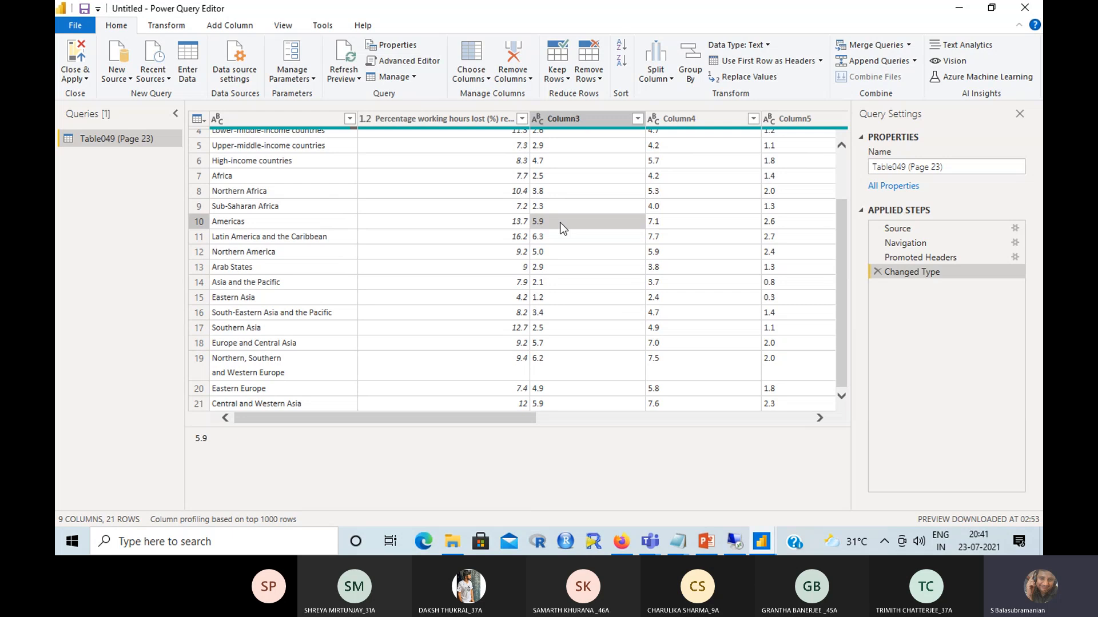
{"action": "left_click", "coordinate": [637, 118]}
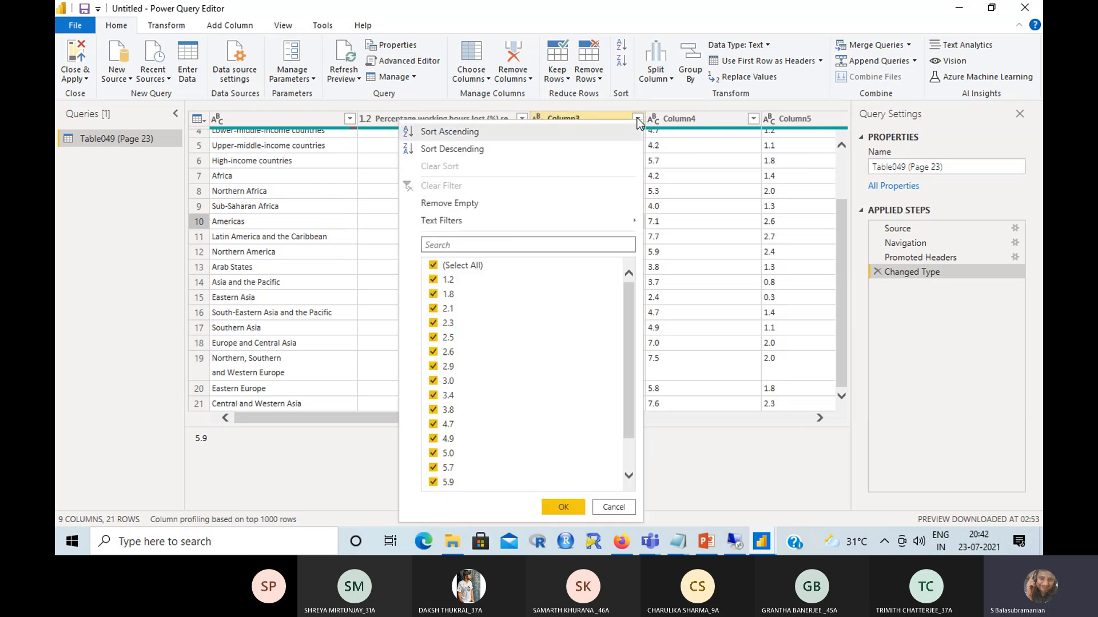
{"action": "left_click", "coordinate": [468, 203]}
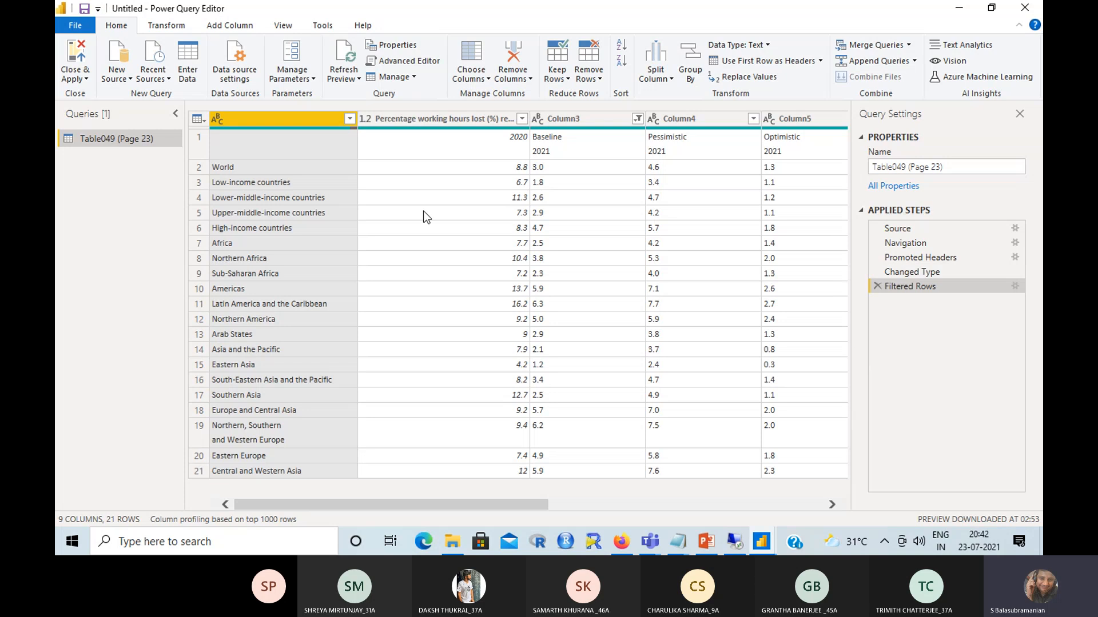
{"action": "left_click", "coordinate": [73, 54]}
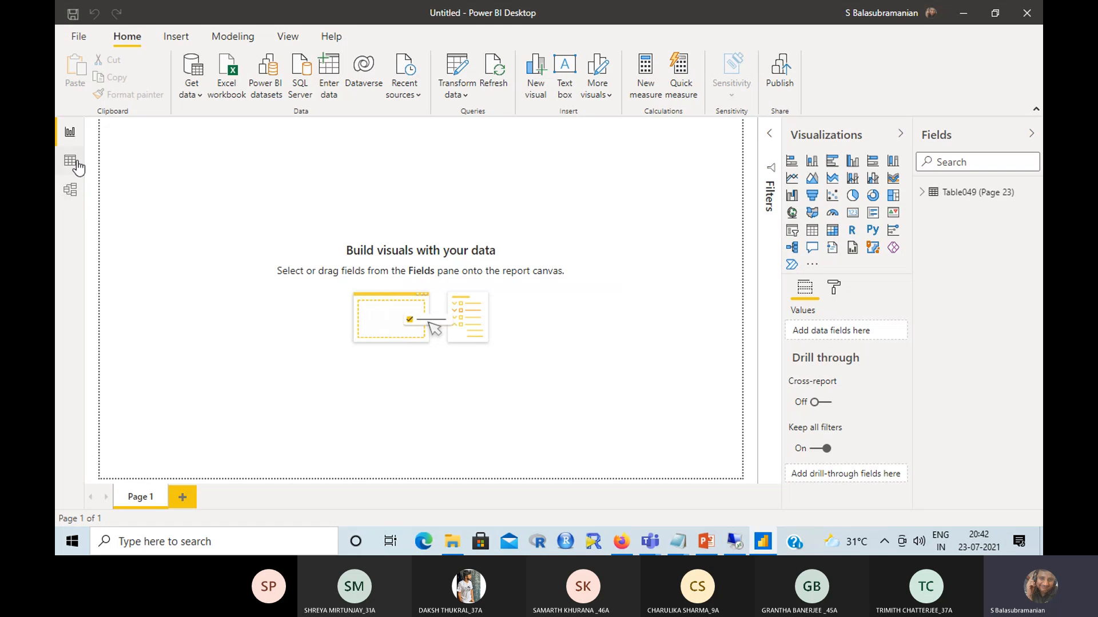
{"action": "left_click", "coordinate": [71, 136]}
- Open the Google home page in a new Firefox tab
{"action": "left_click", "coordinate": [618, 549]}
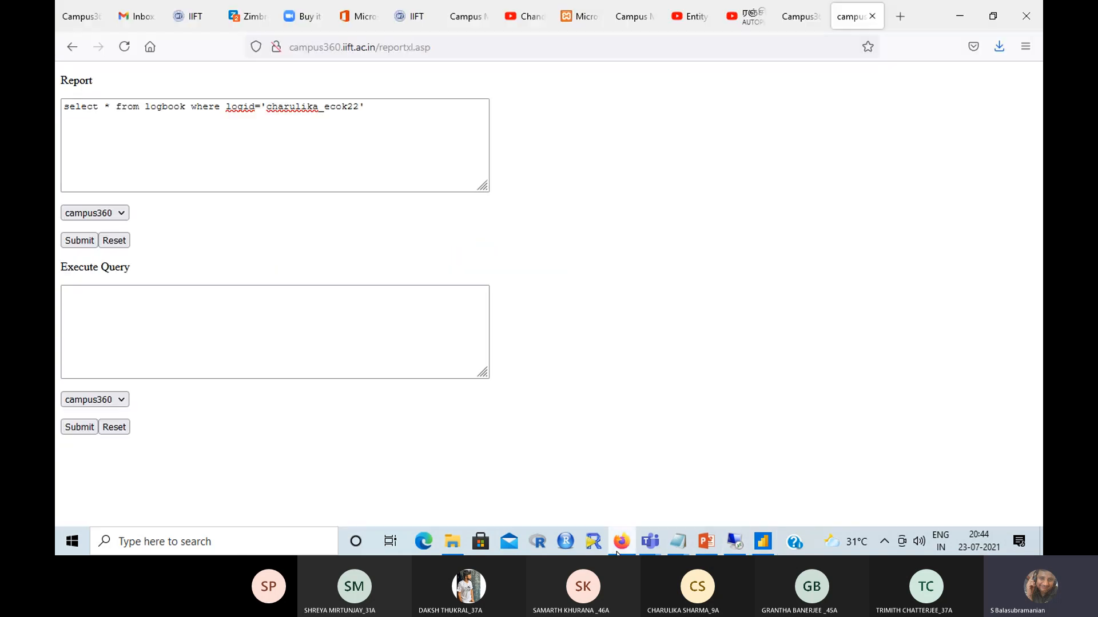
{"action": "left_click", "coordinate": [894, 18]}
{"action": "type", "text": "google.com"}
{"action": "key", "text": "Return"}
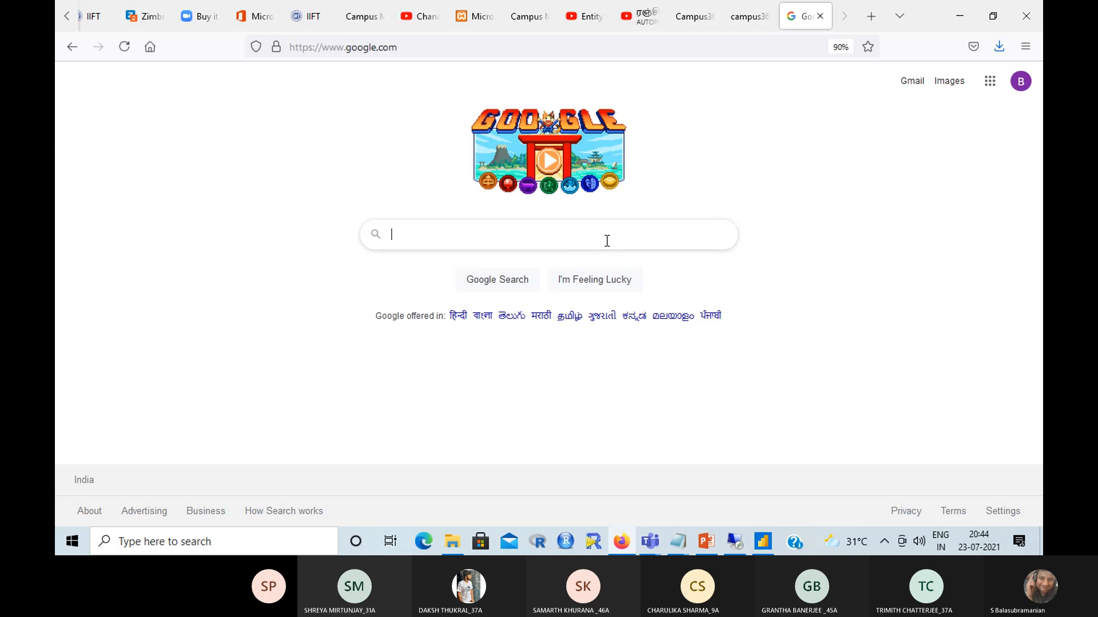
- Search Google for 'country population wise' and open the Worldometer population-by-country result
{"action": "type", "text": "Country"}
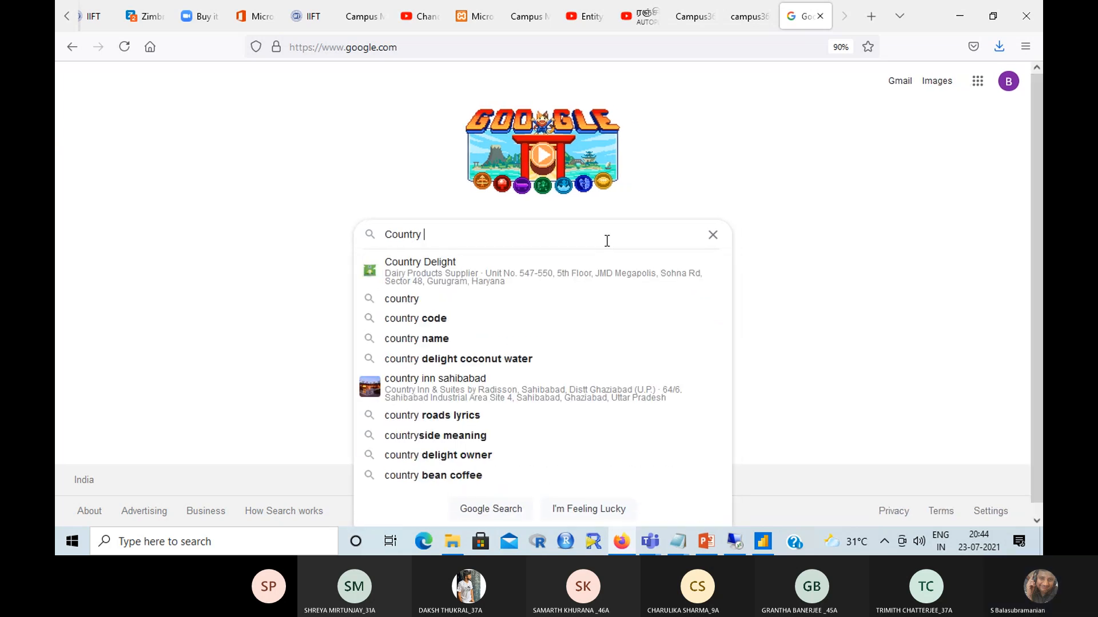
{"action": "type", "text": " po"}
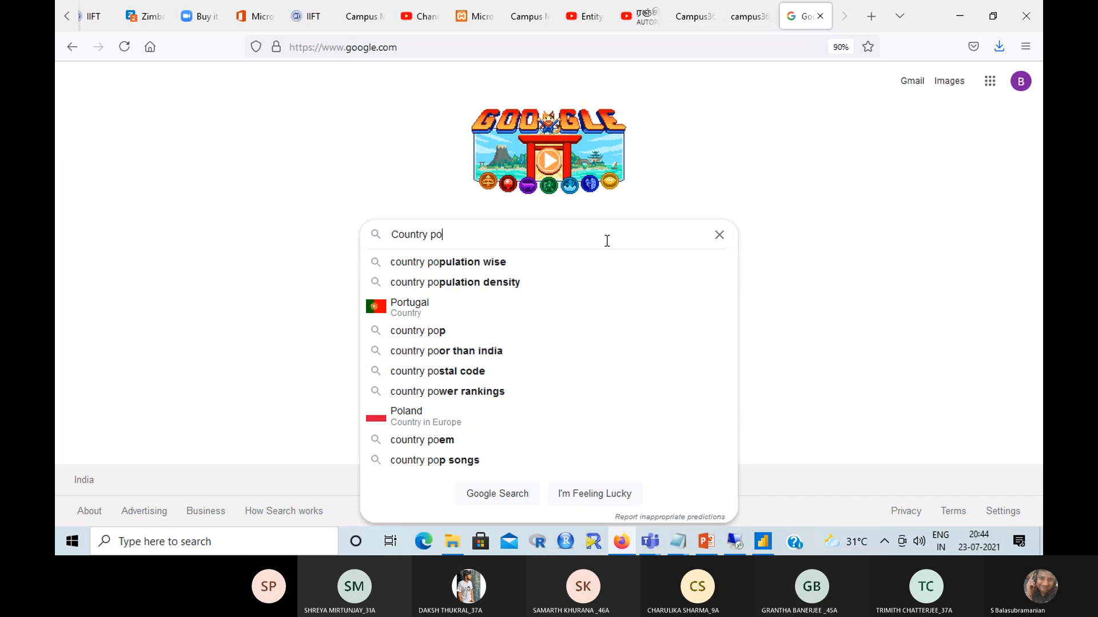
{"action": "key", "text": "Down"}
{"action": "key", "text": "Escape"}
{"action": "key", "text": "Return"}
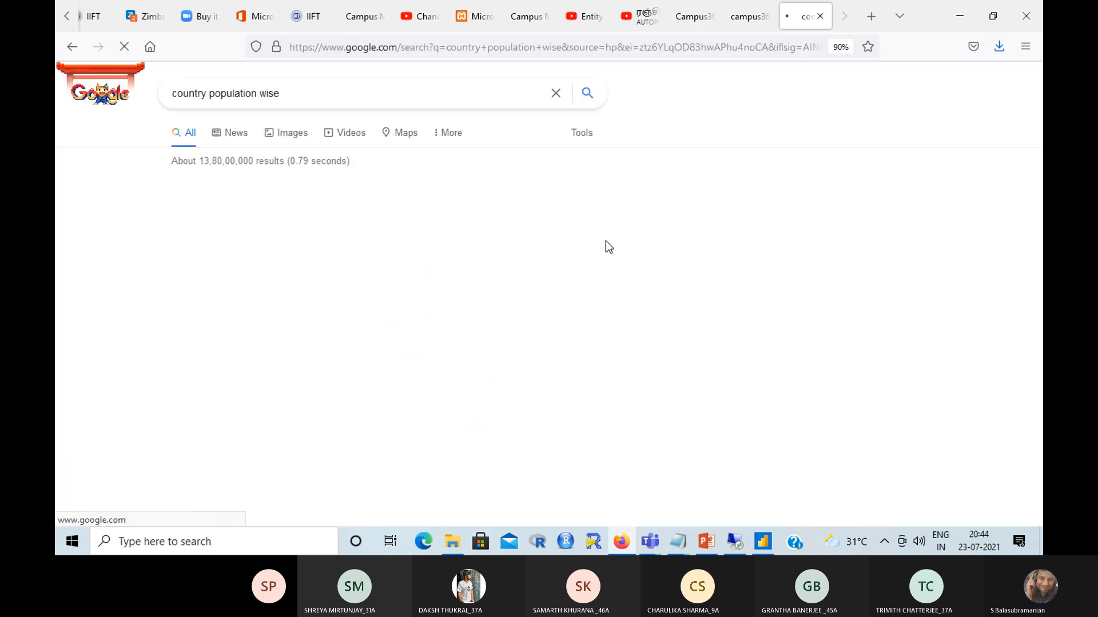
{"action": "left_click_drag", "start_coordinate": [1041, 129], "coordinate": [1042, 175]}
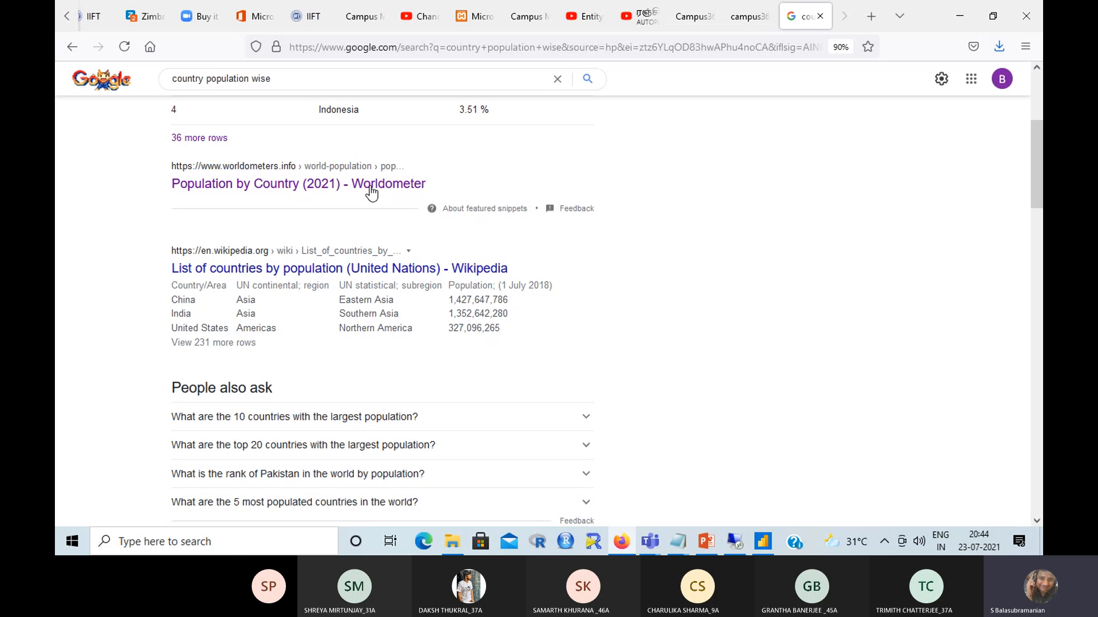
{"action": "left_click", "coordinate": [359, 194]}
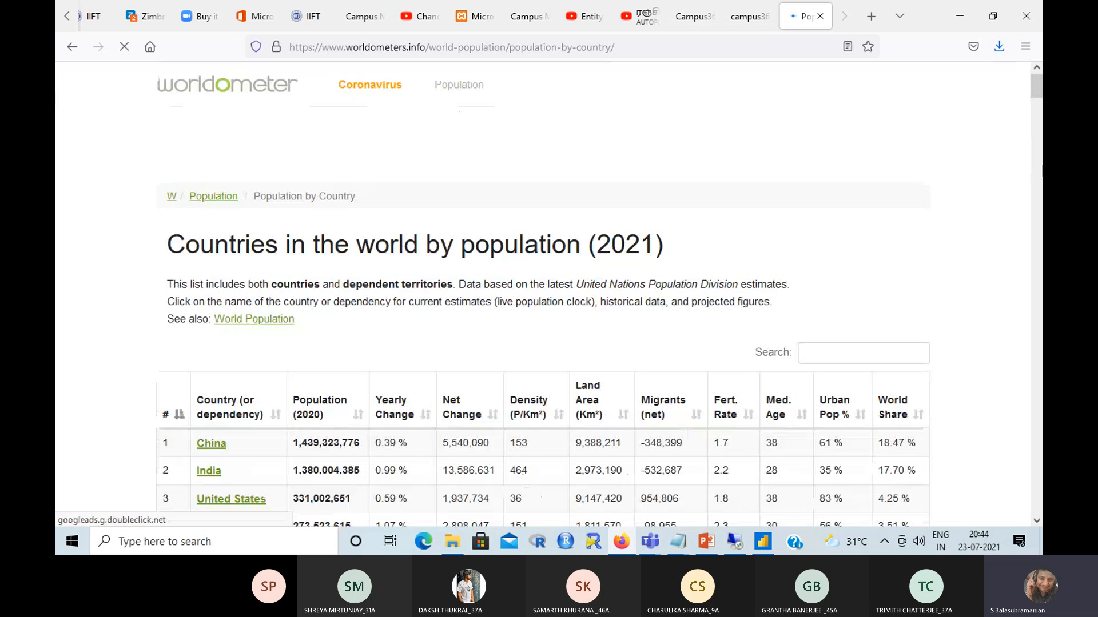
- Scroll through Worldometer's 2021 countries-by-population table
{"action": "left_click_drag", "start_coordinate": [1034, 92], "coordinate": [1043, 102]}
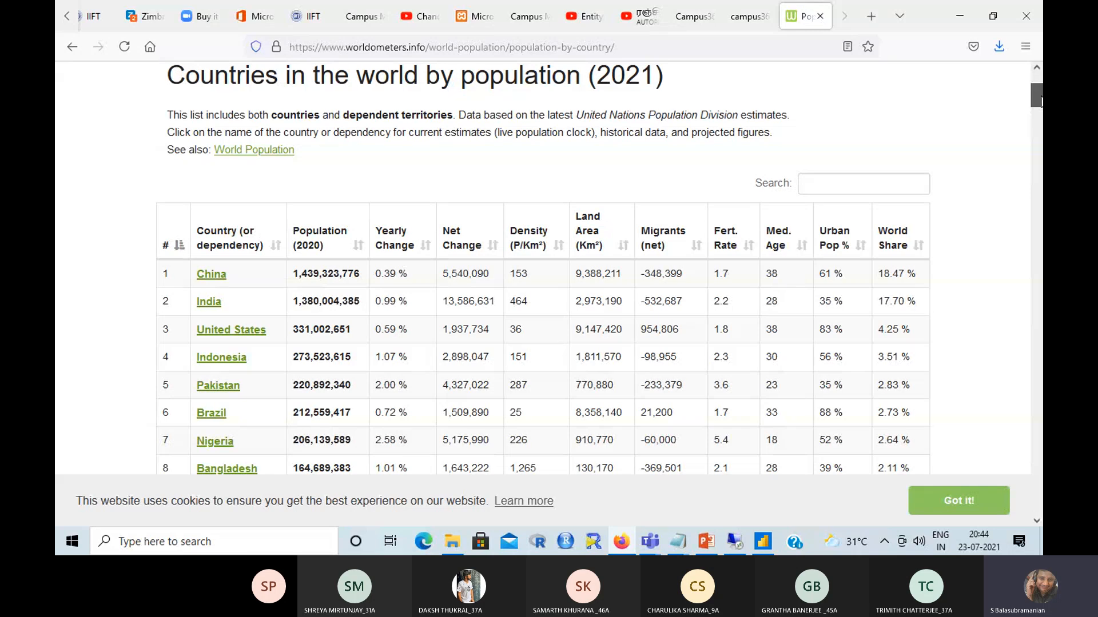
{"action": "left_click_drag", "start_coordinate": [1041, 102], "coordinate": [1041, 113]}
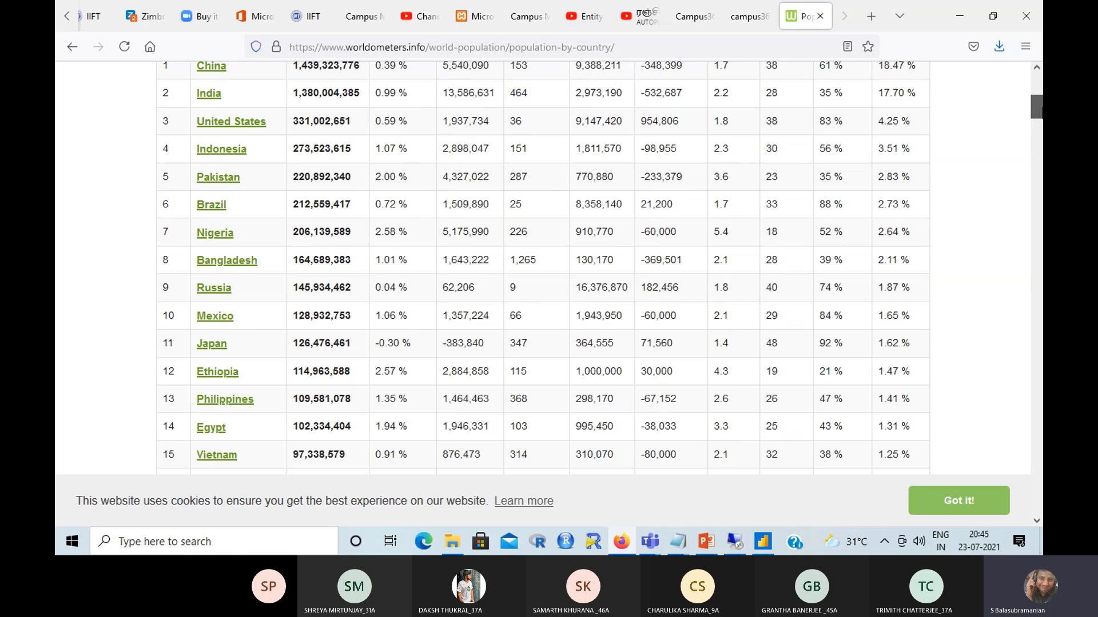
{"action": "mouse_move", "coordinate": [1041, 113]}
{"action": "left_mouse_down"}
{"action": "mouse_move", "coordinate": [1041, 492]}
{"action": "mouse_move", "coordinate": [1041, 95]}
{"action": "left_mouse_up"}
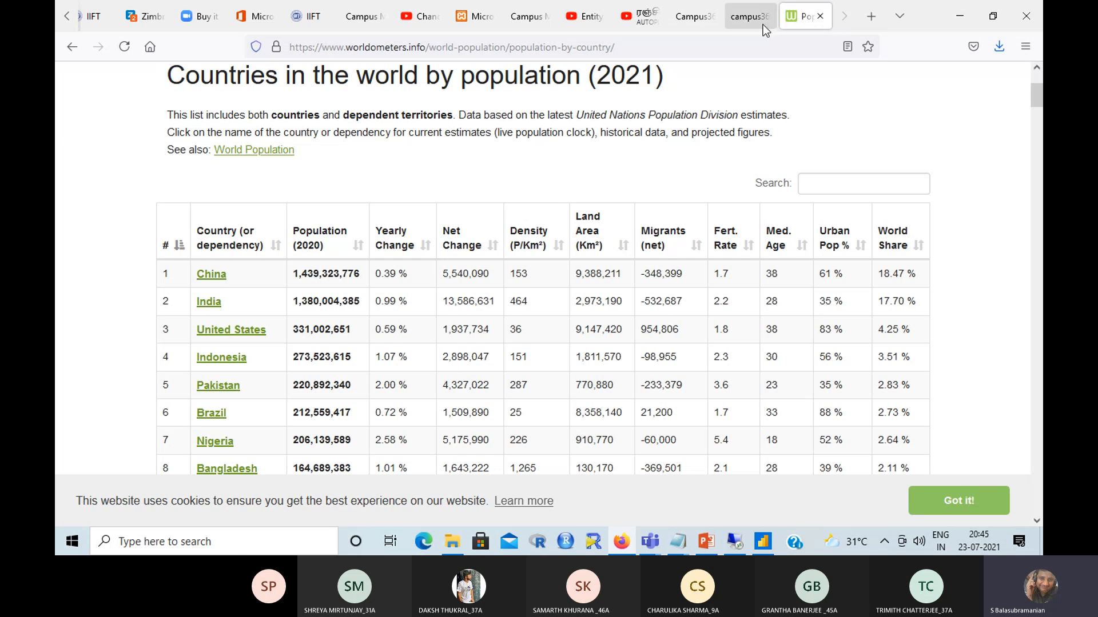
- Return to Power BI Desktop and bring up the context menu for Table049 (Page 23)
{"action": "left_click", "coordinate": [734, 43]}
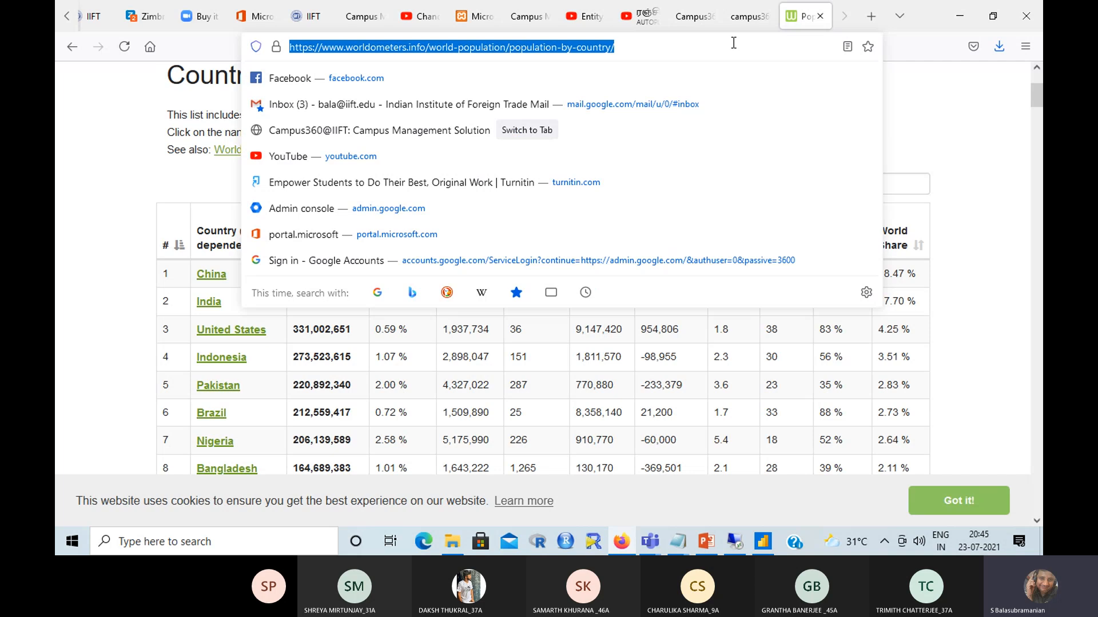
{"action": "left_click", "coordinate": [766, 537]}
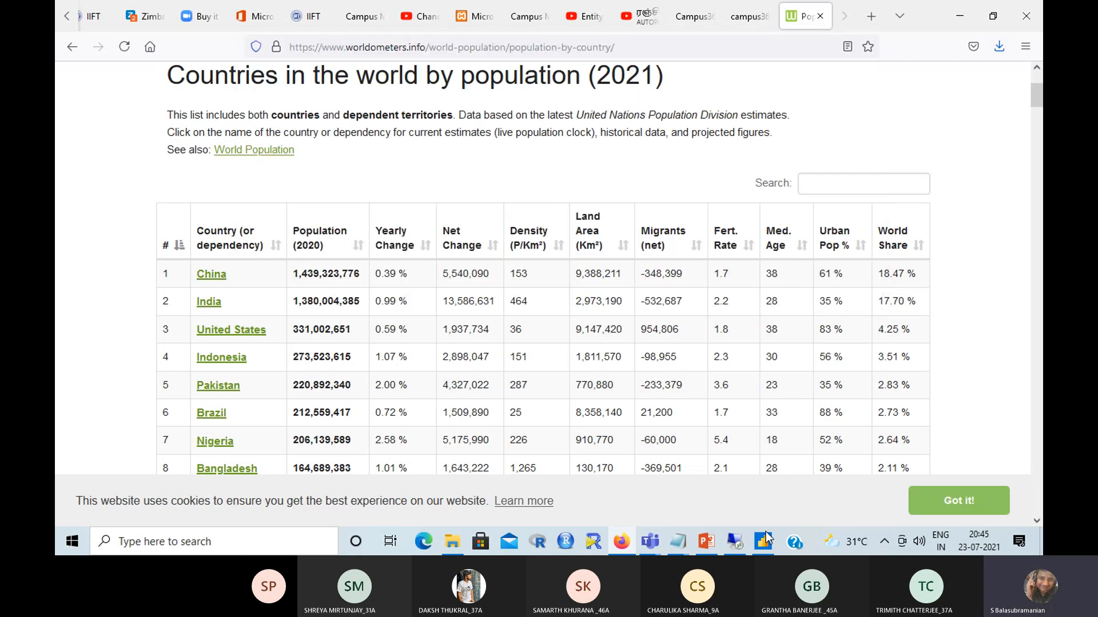
{"action": "left_click", "coordinate": [766, 539]}
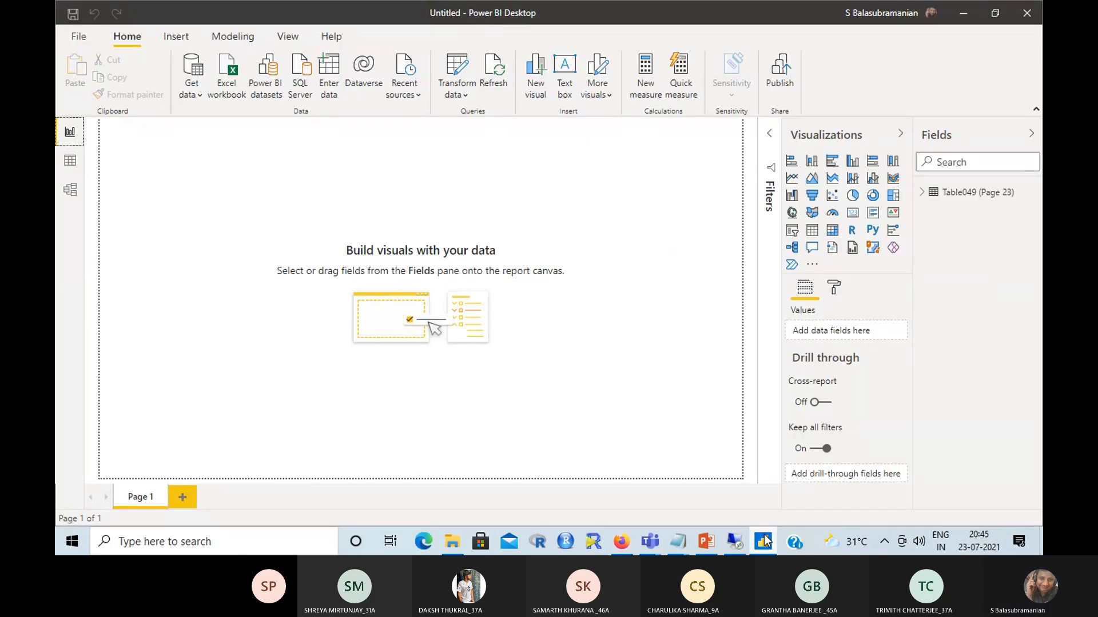
{"action": "right_click", "coordinate": [976, 204]}
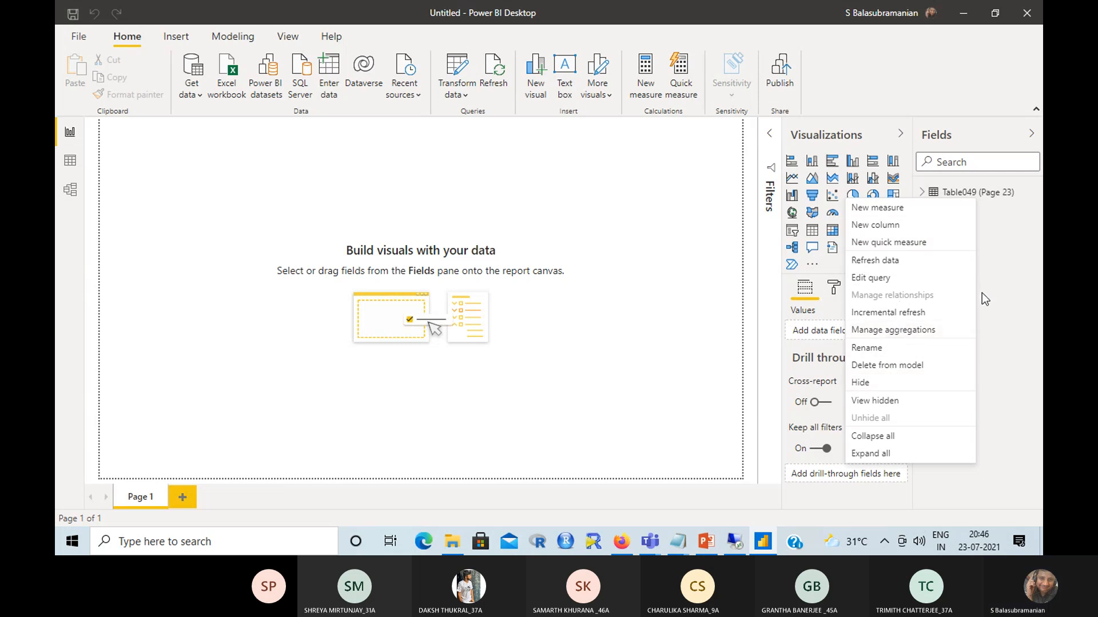
- Delete Table049 (Page 23) from the model and confirm the deletion
{"action": "left_click", "coordinate": [896, 365]}
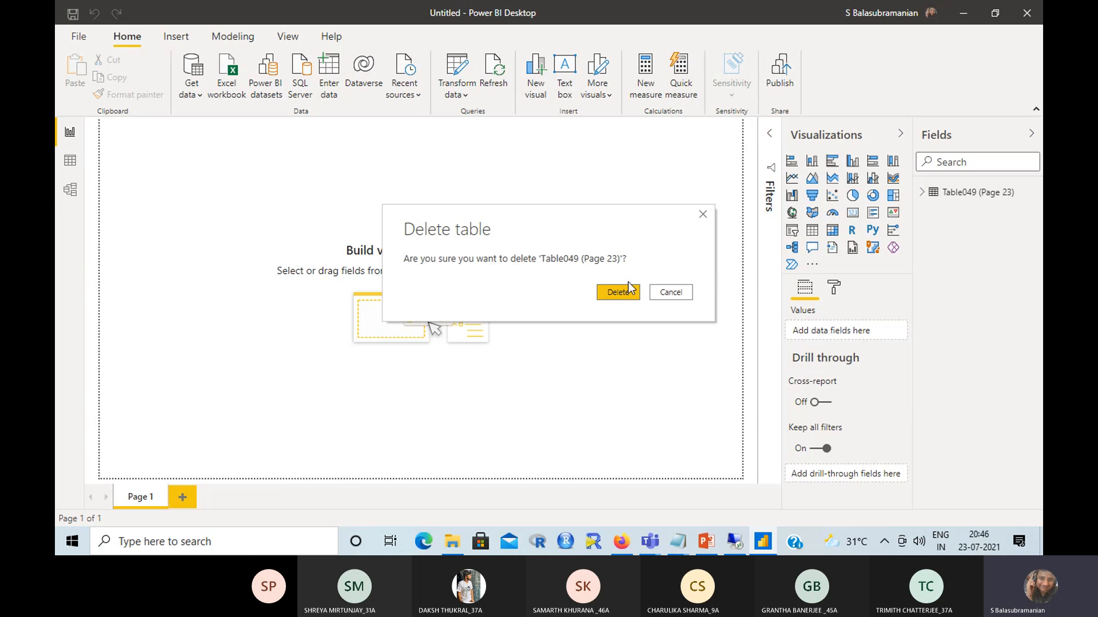
{"action": "left_click", "coordinate": [619, 292]}
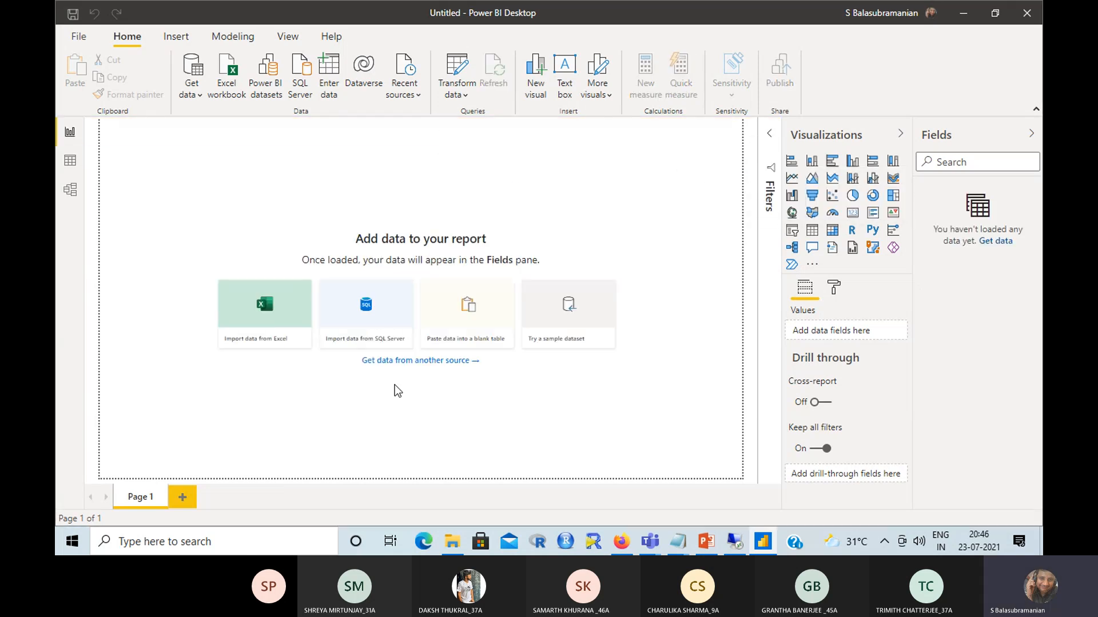
- Filter the data sources for 'web' and connect to the Web source to open From Web
{"action": "left_click", "coordinate": [416, 362]}
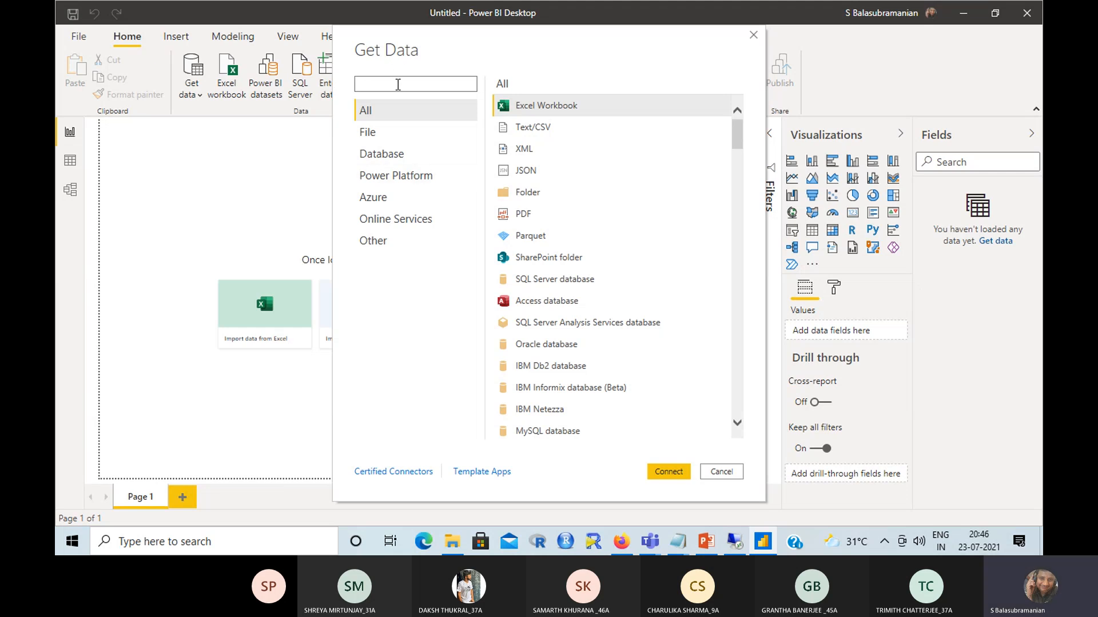
{"action": "type", "text": "web"}
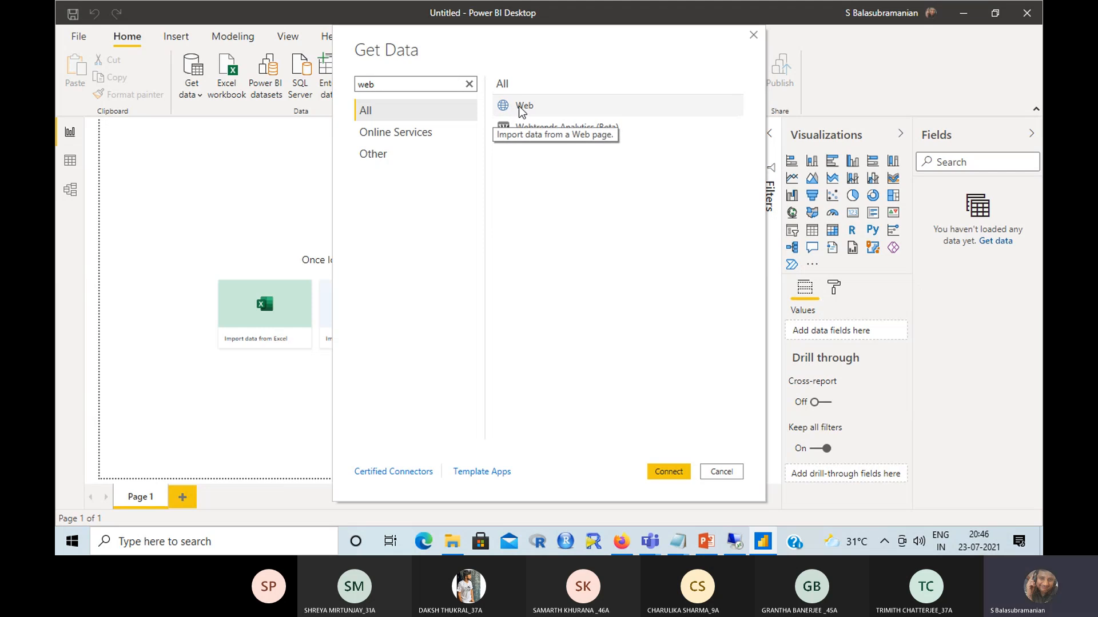
{"action": "left_click", "coordinate": [521, 109]}
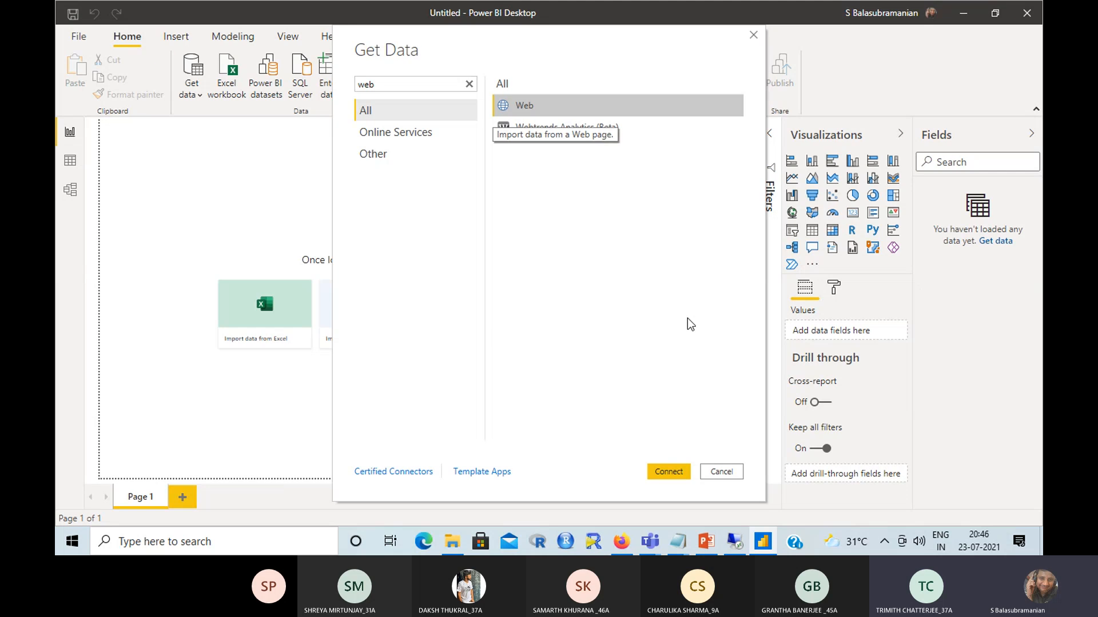
{"action": "left_click", "coordinate": [674, 470]}
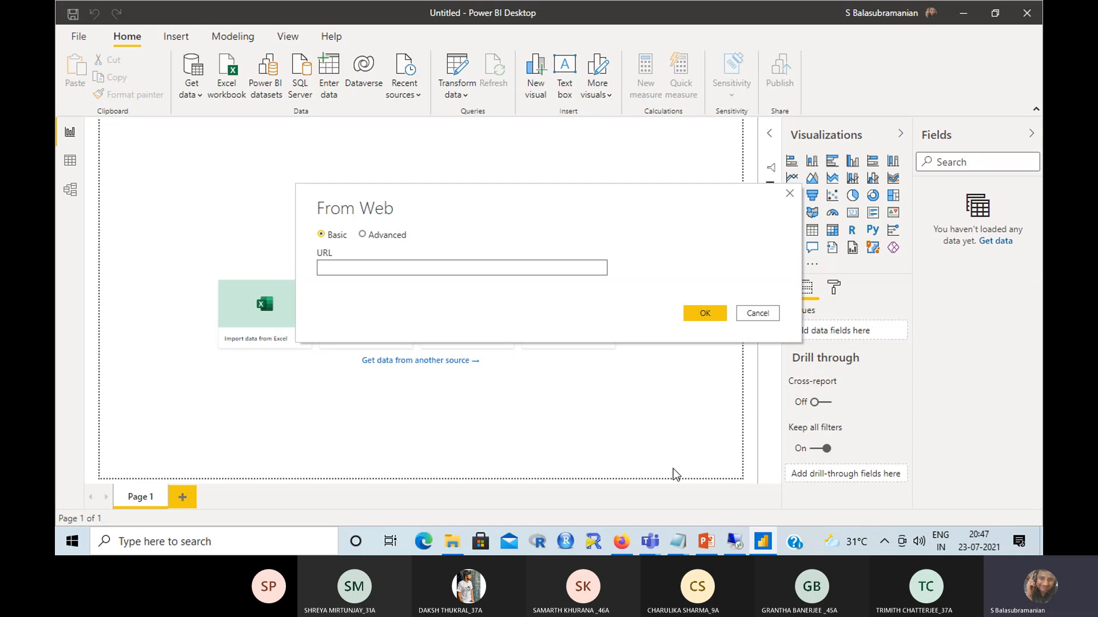
- Paste the worldometers population-by-country URL into the From Web box and launch Notepad from Run
{"action": "type", "text": "https://www.worldometers.info/world-population/population-by-country/"}
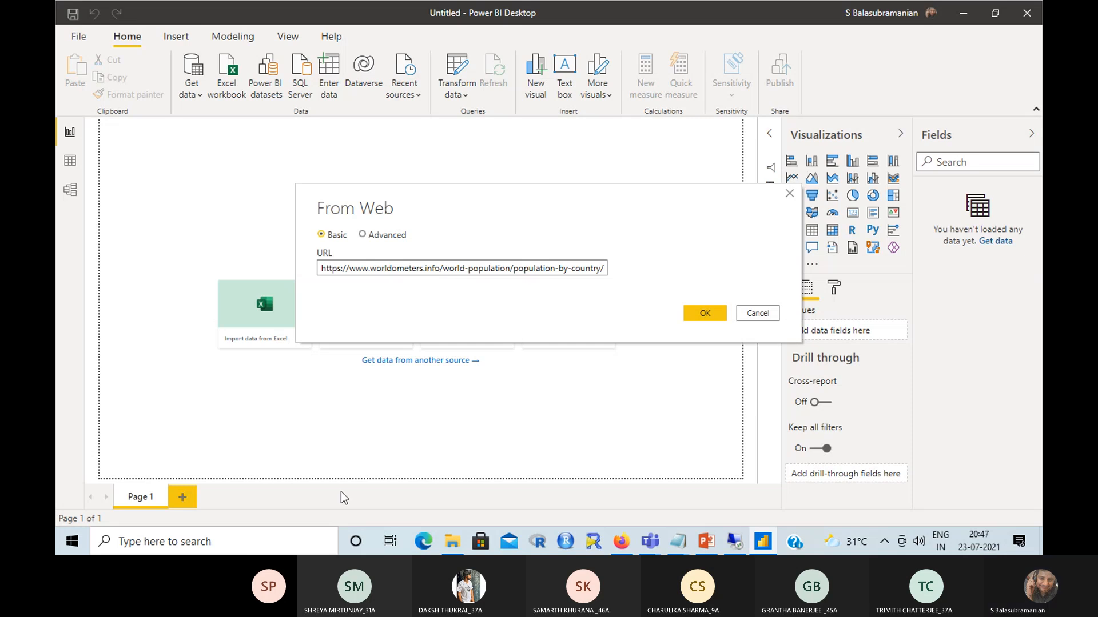
{"action": "key", "text": "super+r"}
{"action": "key", "text": "Escape"}
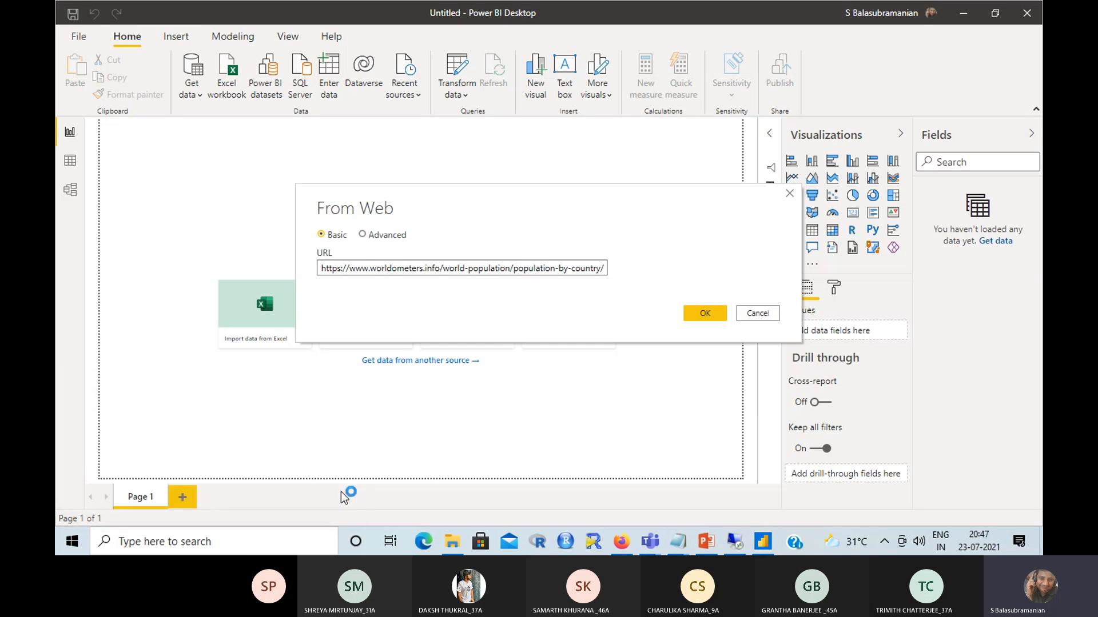
- Maximize Notepad, paste the worldometers URL, and set its Consolas font to size 20
{"action": "double_click", "coordinate": [449, 160]}
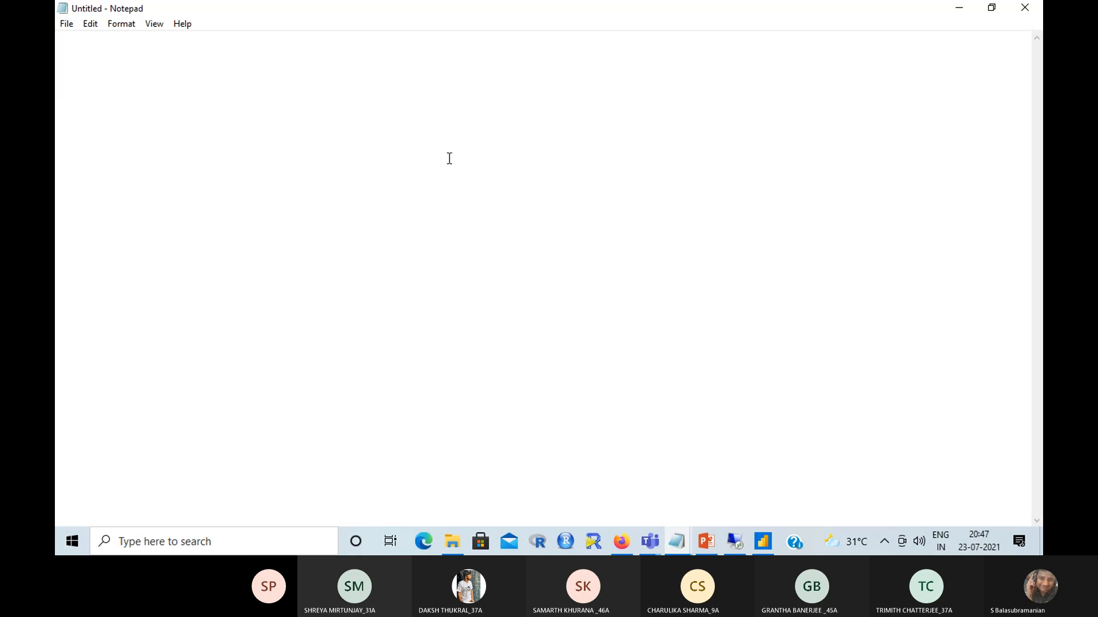
{"action": "type", "text": "https://www.worldometers.info/world-population/population-by-country/"}
{"action": "key", "text": "ctrl+a"}
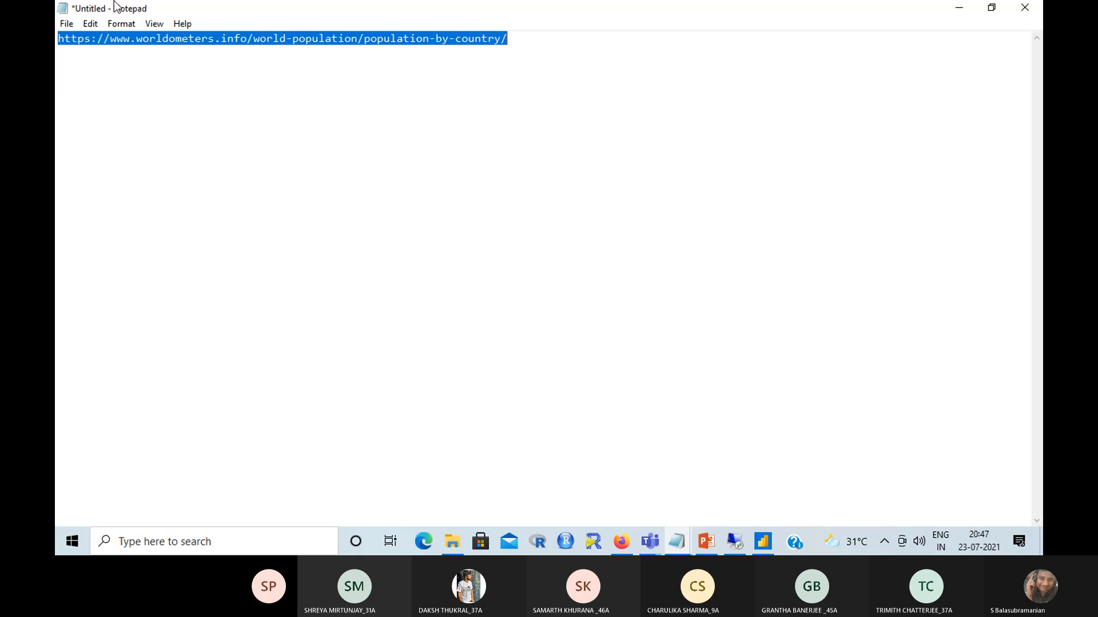
{"action": "left_click", "coordinate": [91, 24]}
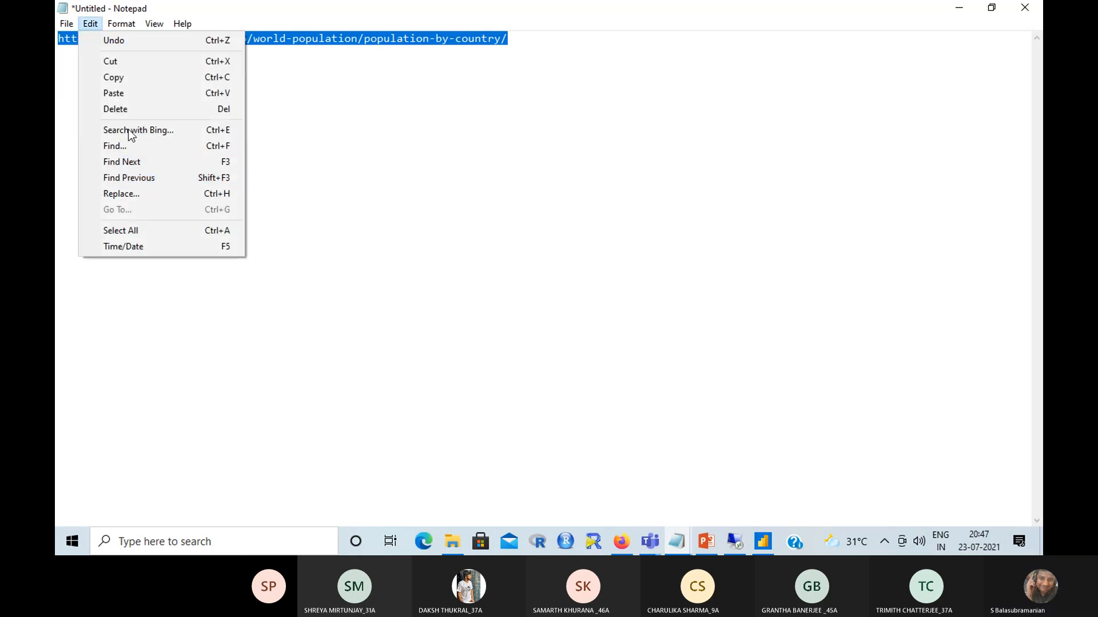
{"action": "mouse_move", "coordinate": [121, 23]}
{"action": "left_click", "coordinate": [132, 56]}
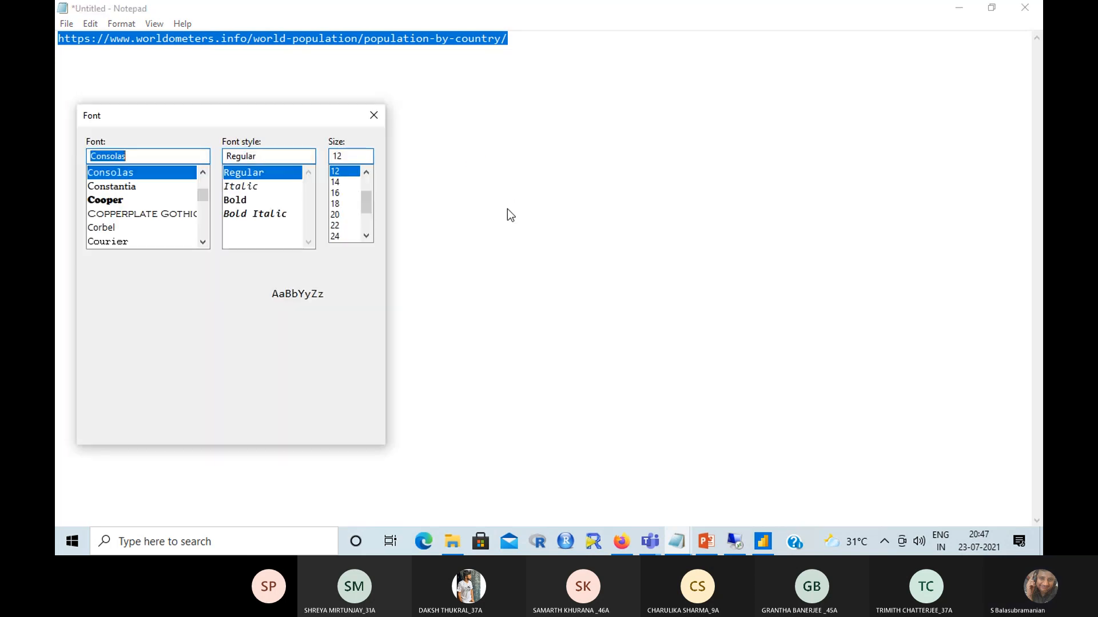
{"action": "left_click", "coordinate": [358, 216]}
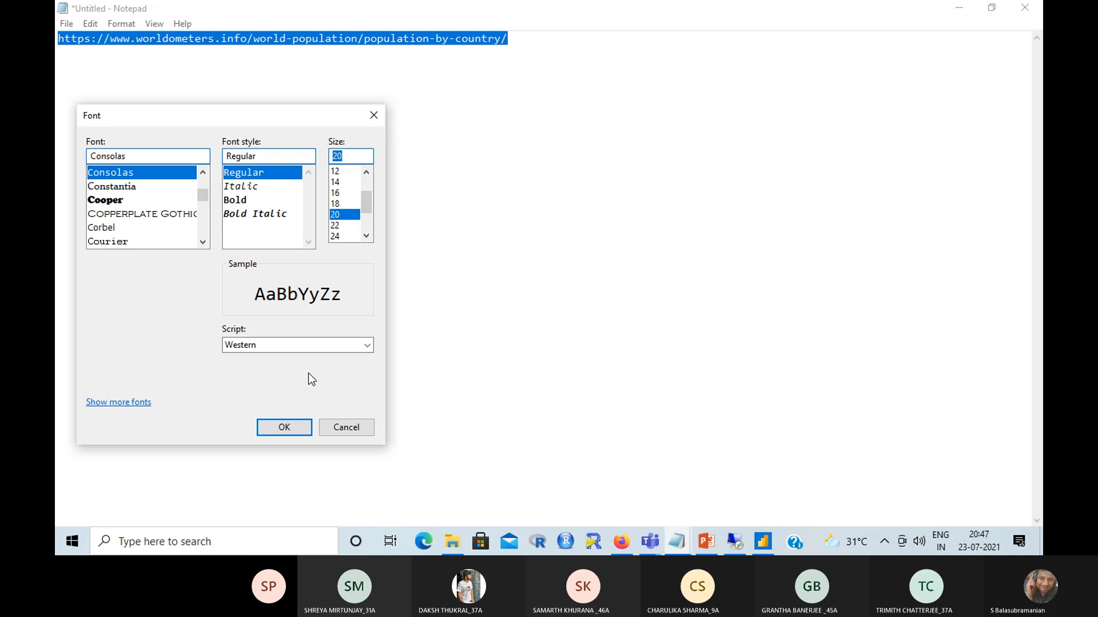
{"action": "left_click", "coordinate": [286, 428]}
{"action": "left_click", "coordinate": [331, 157]}
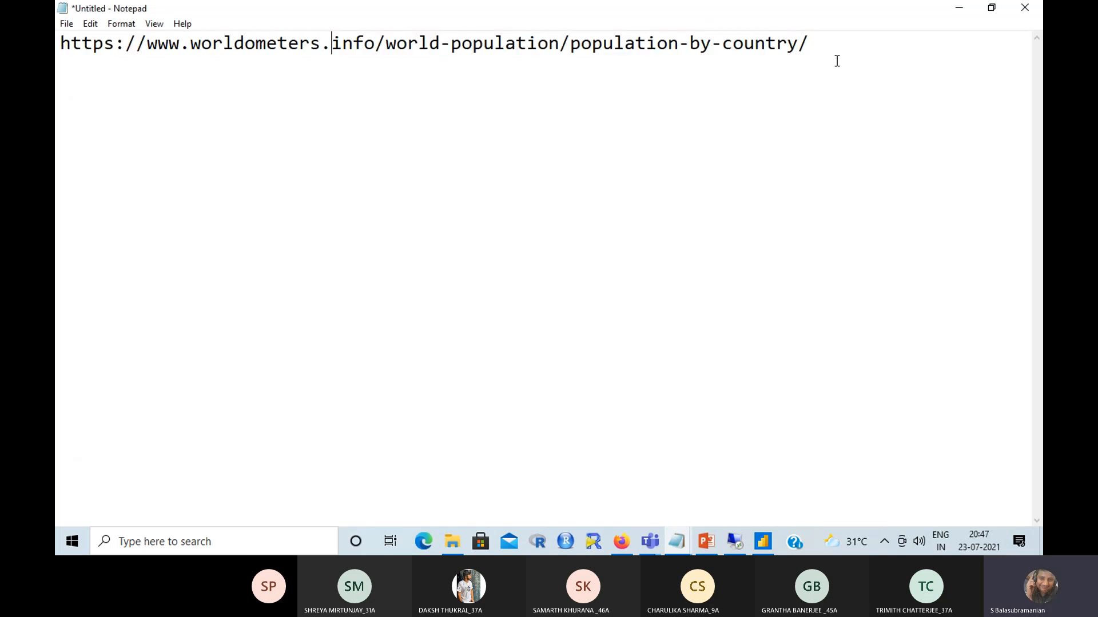
{"action": "left_click_drag", "start_coordinate": [836, 59], "coordinate": [57, 132]}
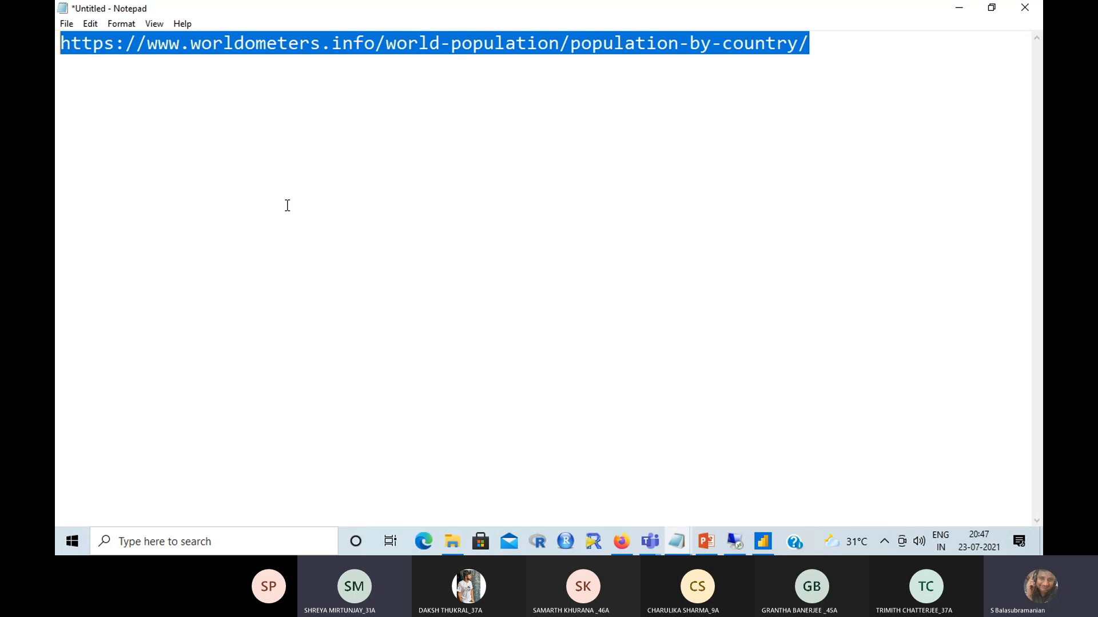
{"action": "left_click", "coordinate": [385, 43]}
{"action": "key", "text": "Return"}
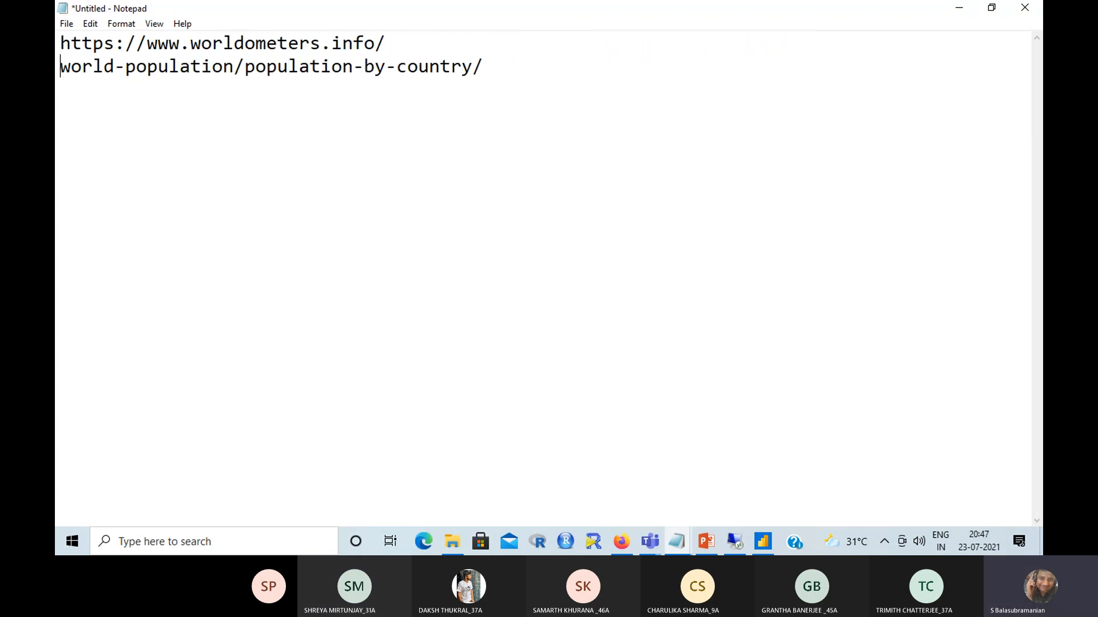
{"action": "left_click_drag", "start_coordinate": [399, 41], "coordinate": [60, 44]}
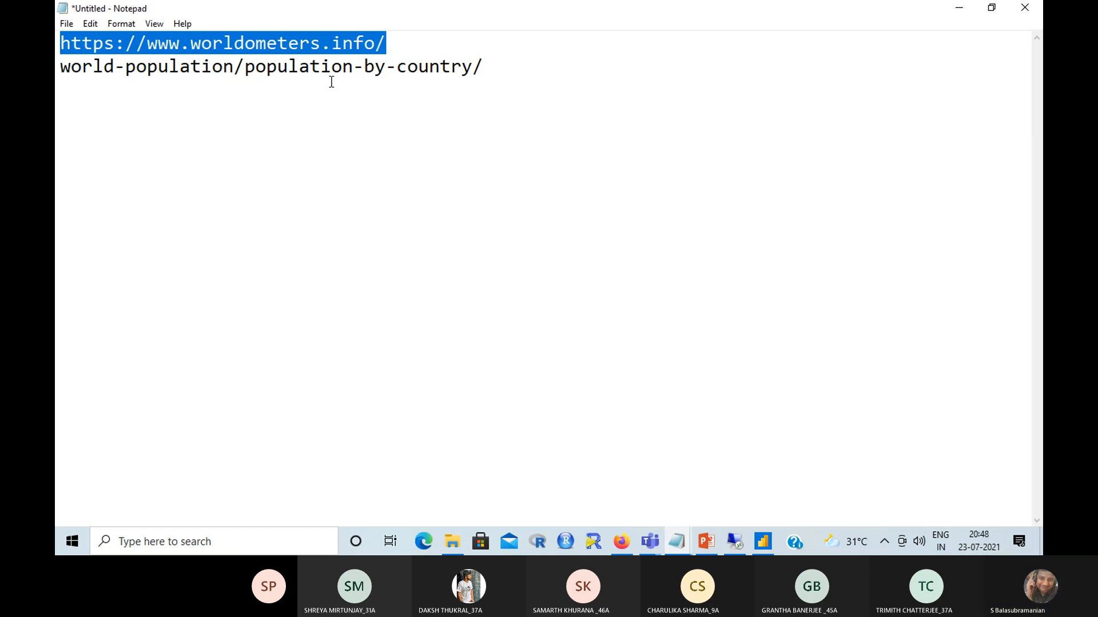
{"action": "left_click", "coordinate": [433, 50]}
{"action": "key", "text": "ctrl+z"}
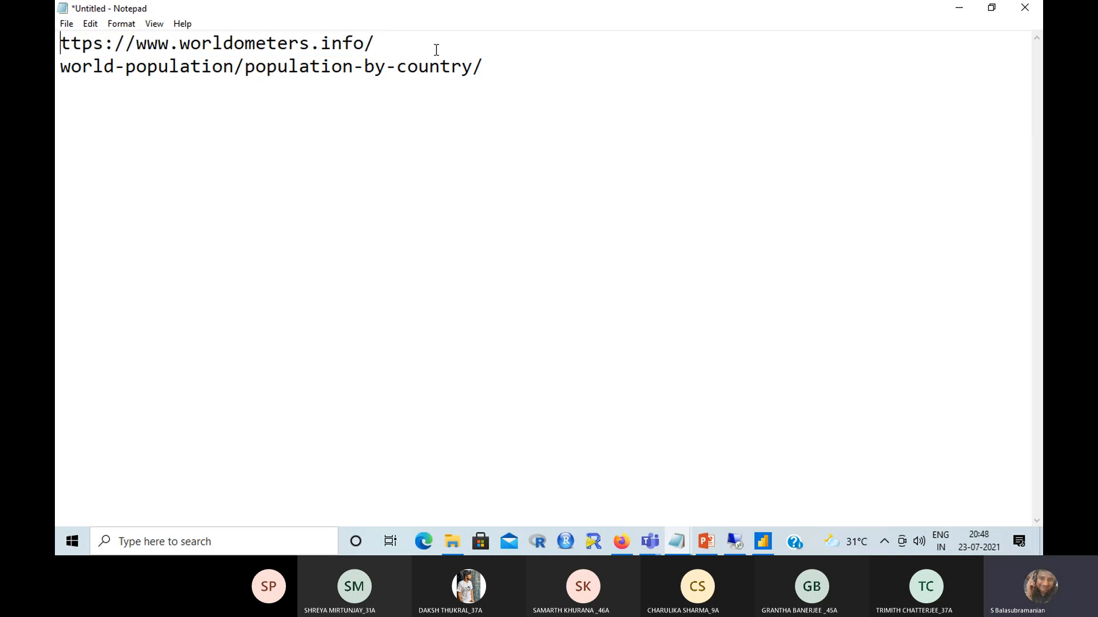
{"action": "key", "text": "ctrl+z"}
{"action": "left_click", "coordinate": [448, 43]}
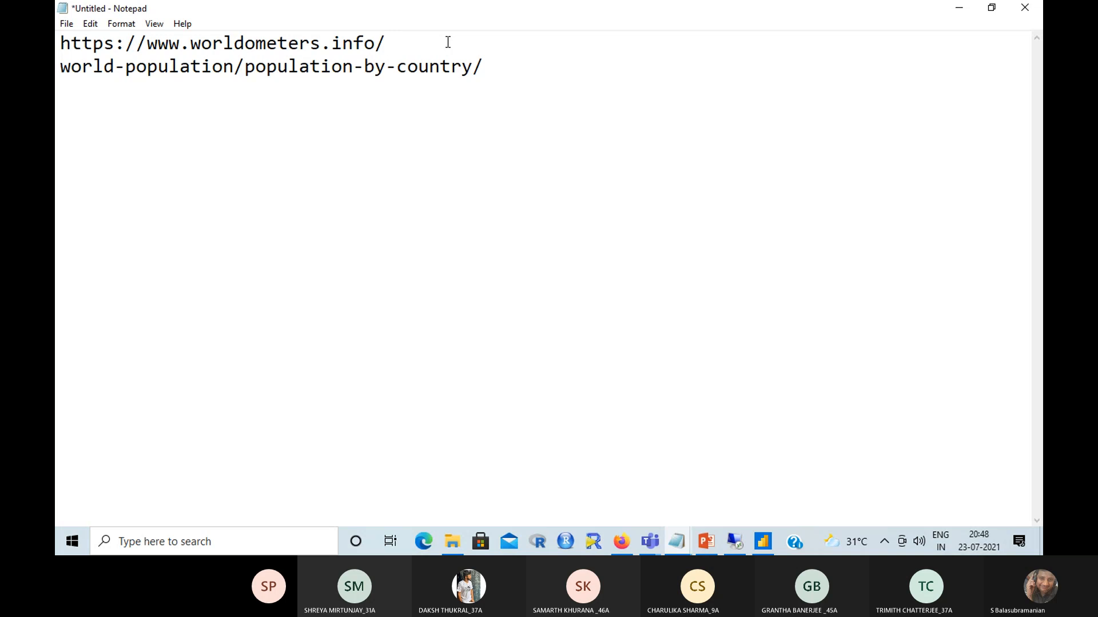
{"action": "key", "text": "Delete"}
{"action": "key", "text": "Return"}
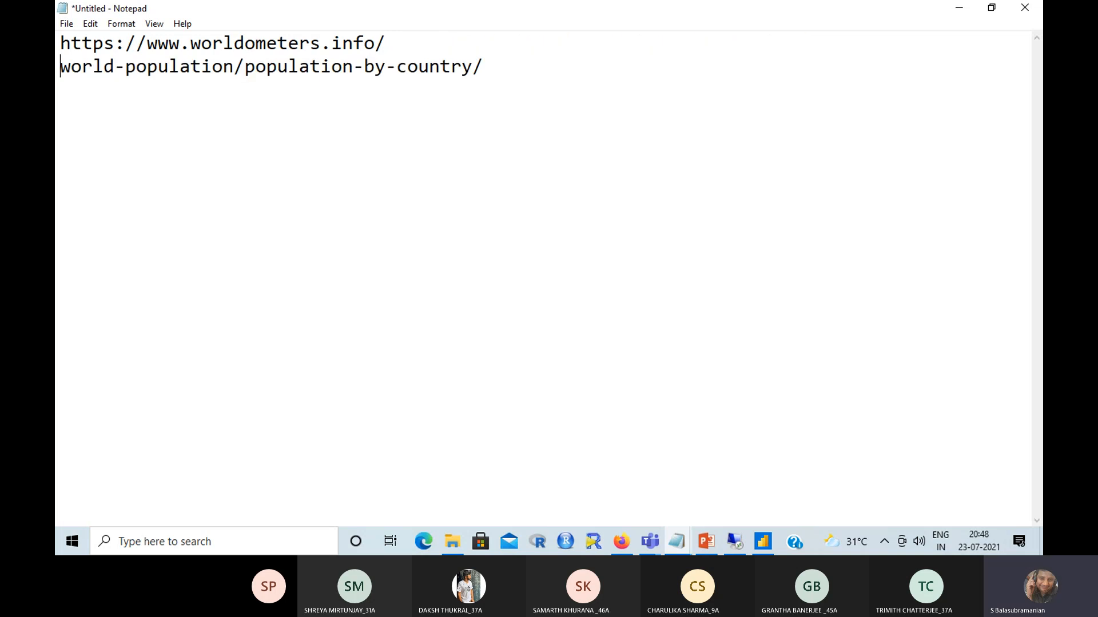
{"action": "left_click_drag", "start_coordinate": [386, 43], "coordinate": [57, 48]}
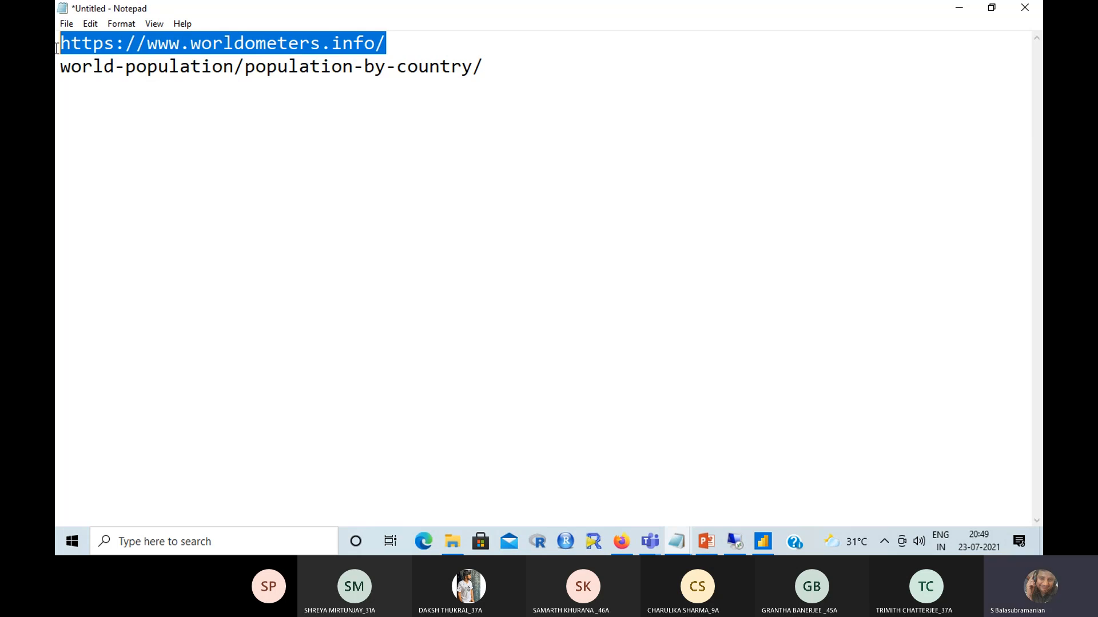
{"action": "left_click", "coordinate": [466, 36]}
{"action": "key", "text": "Delete"}
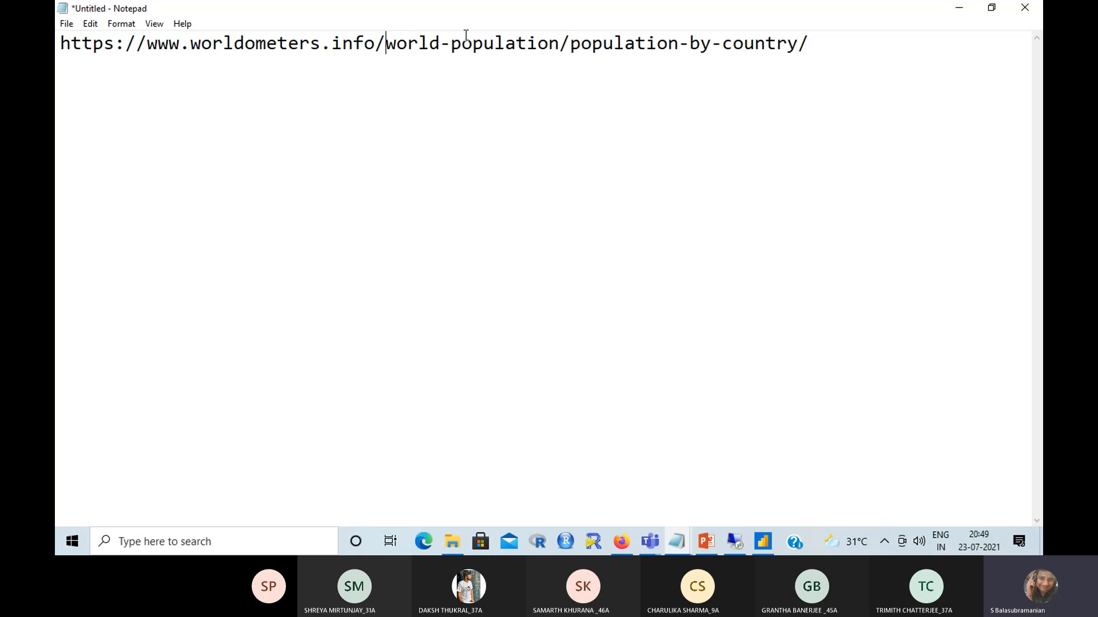
{"action": "key", "text": "Return"}
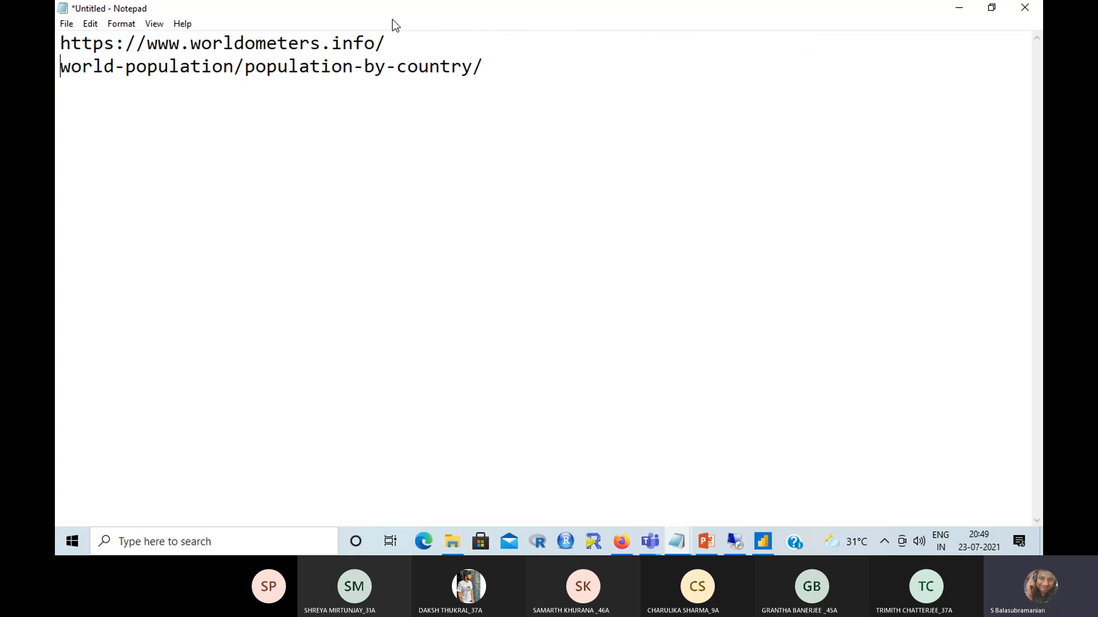
{"action": "left_click_drag", "start_coordinate": [393, 36], "coordinate": [61, 43]}
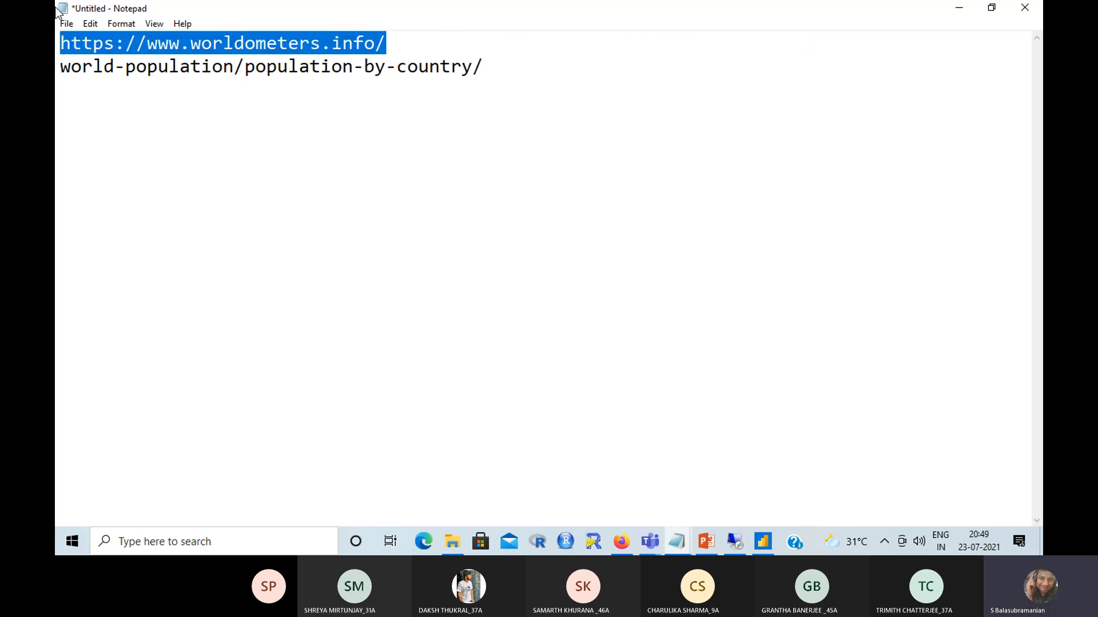
{"action": "key", "text": "ctrl+c"}
{"action": "left_click", "coordinate": [63, 68]}
{"action": "key", "text": "ctrl+v"}
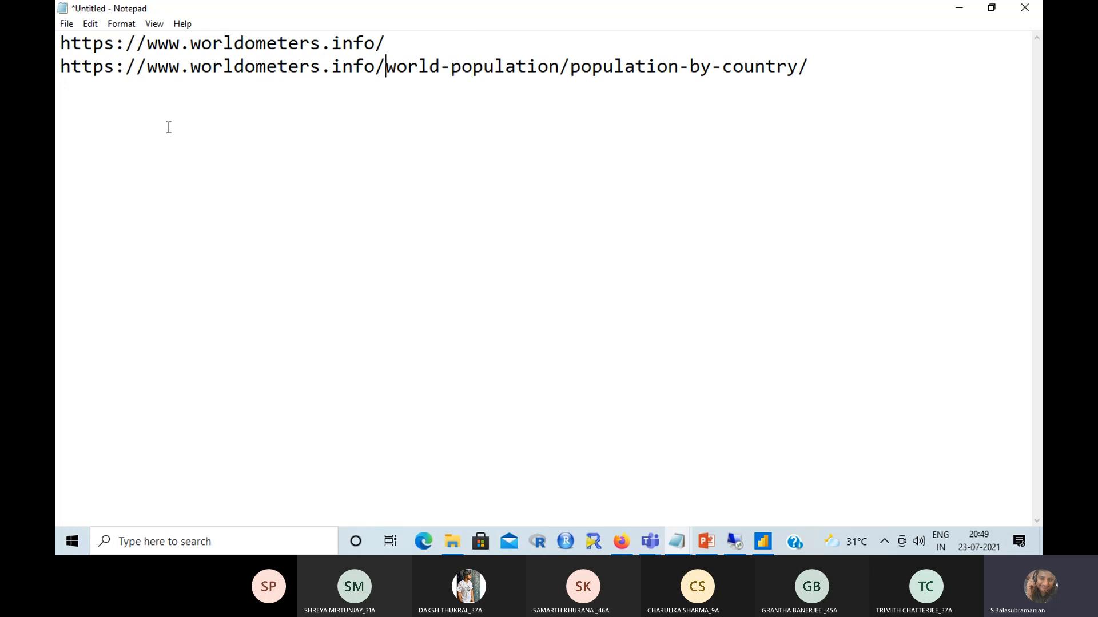
{"action": "left_click", "coordinate": [384, 67]}
{"action": "key", "text": "Return"}
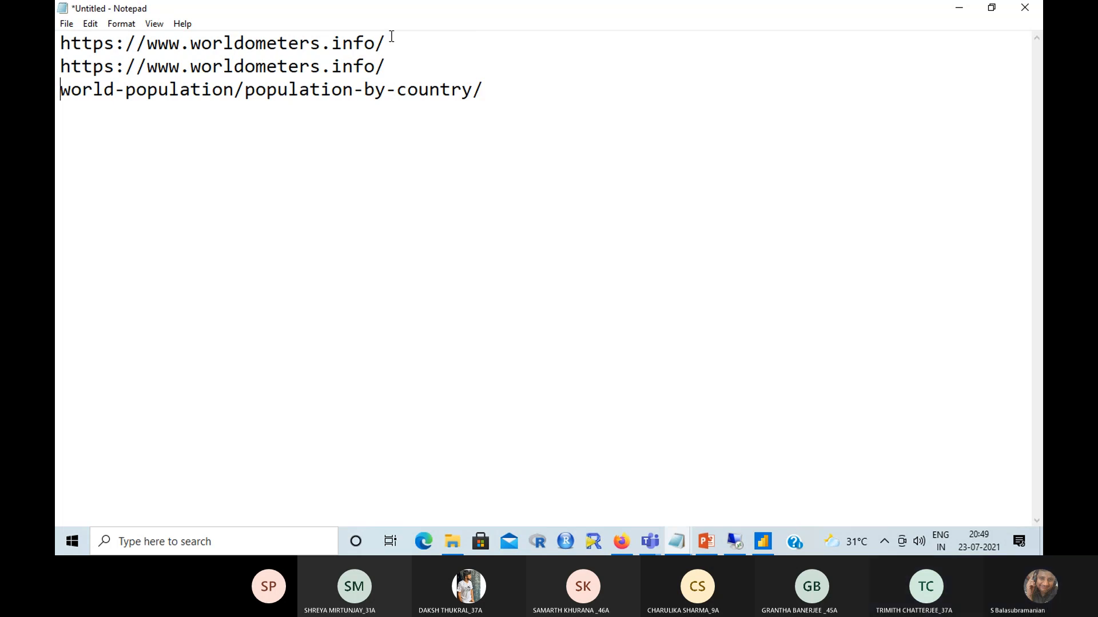
{"action": "left_click", "coordinate": [394, 66]}
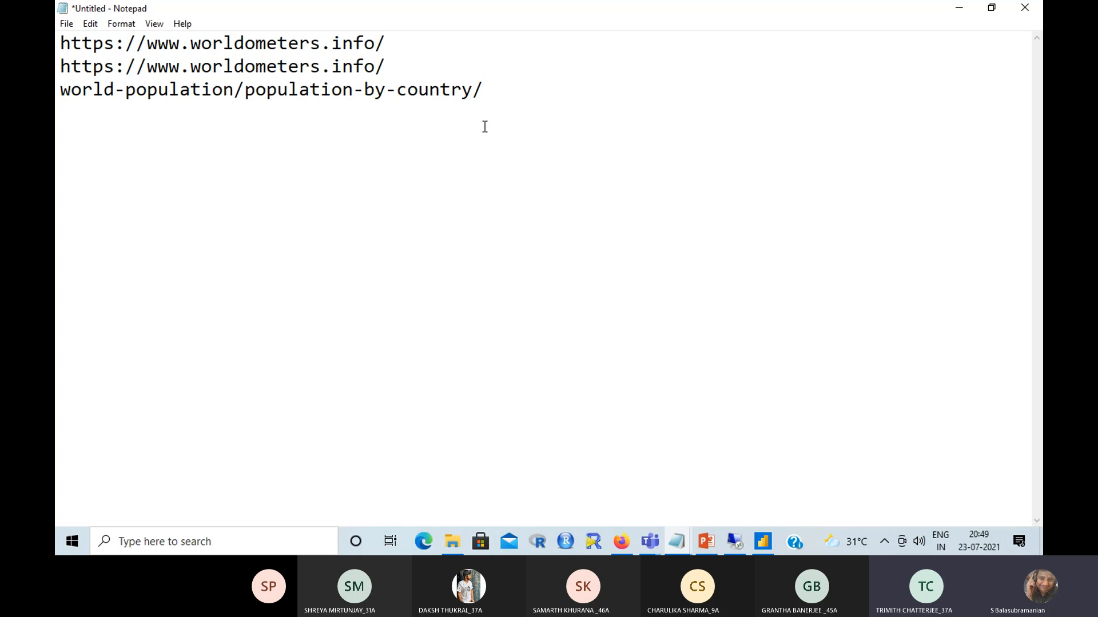
{"action": "key", "text": "Delete"}
{"action": "double_click", "coordinate": [565, 66]}
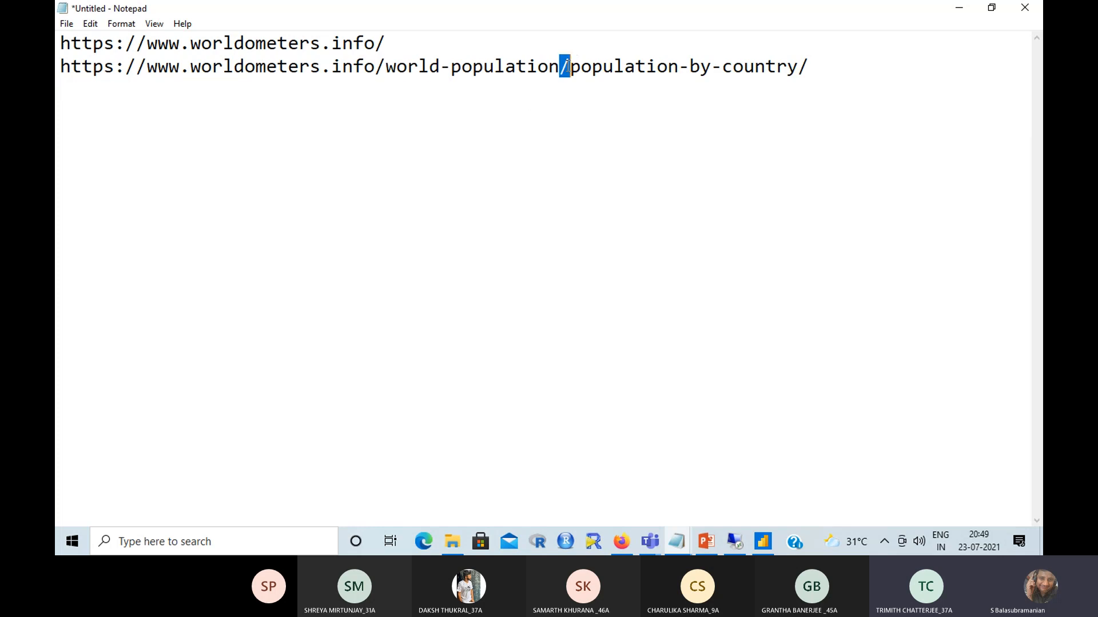
{"action": "key", "text": "Return"}
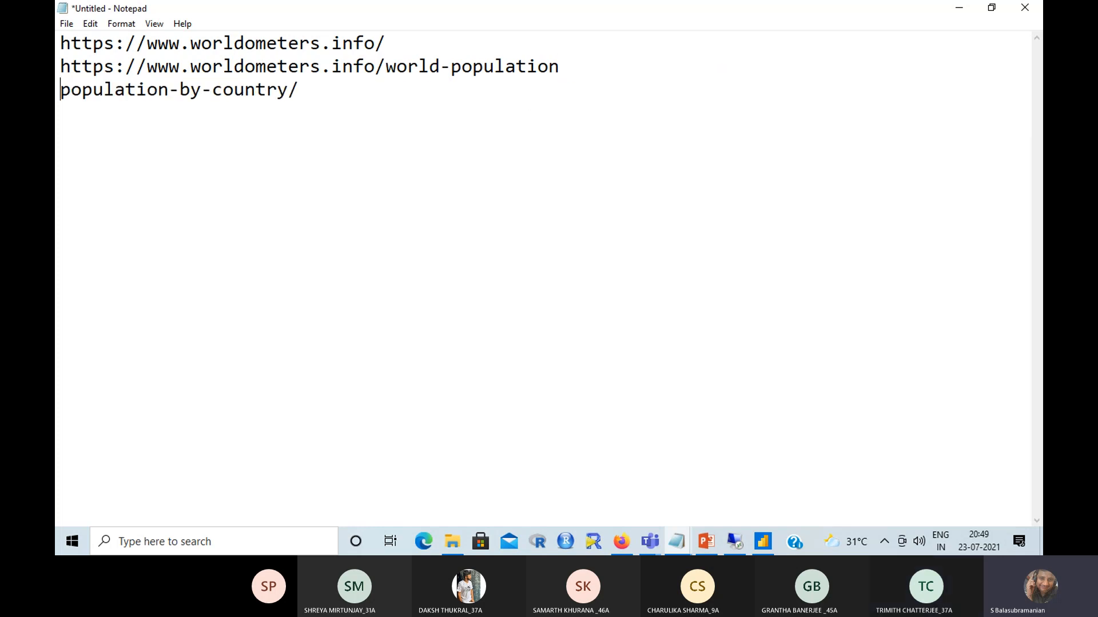
{"action": "key", "text": "ctrl+z"}
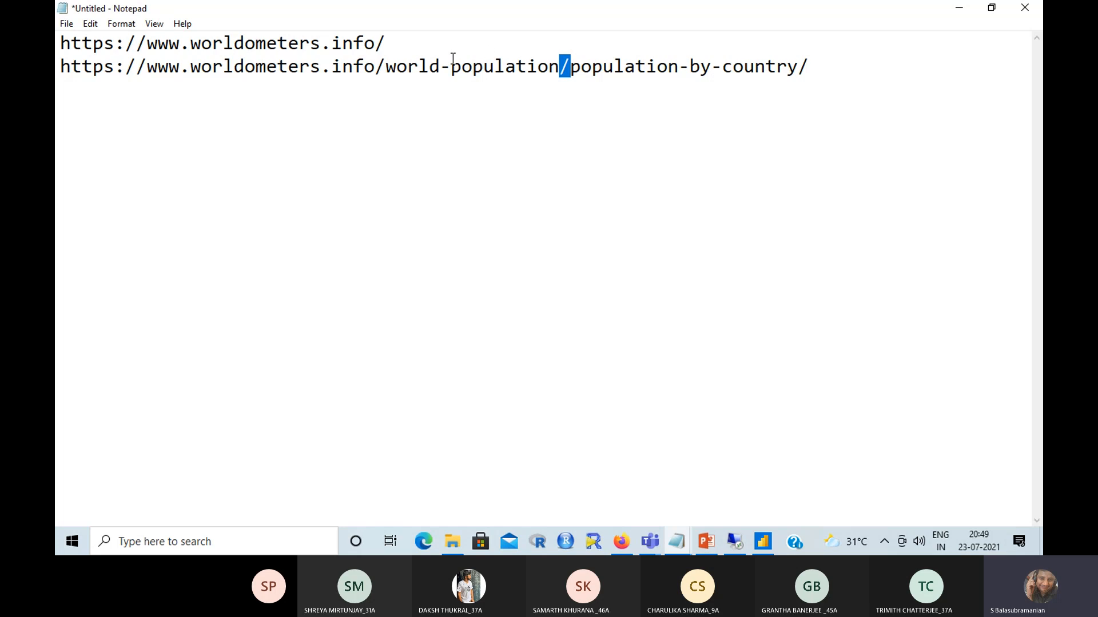
{"action": "left_click", "coordinate": [558, 64]}
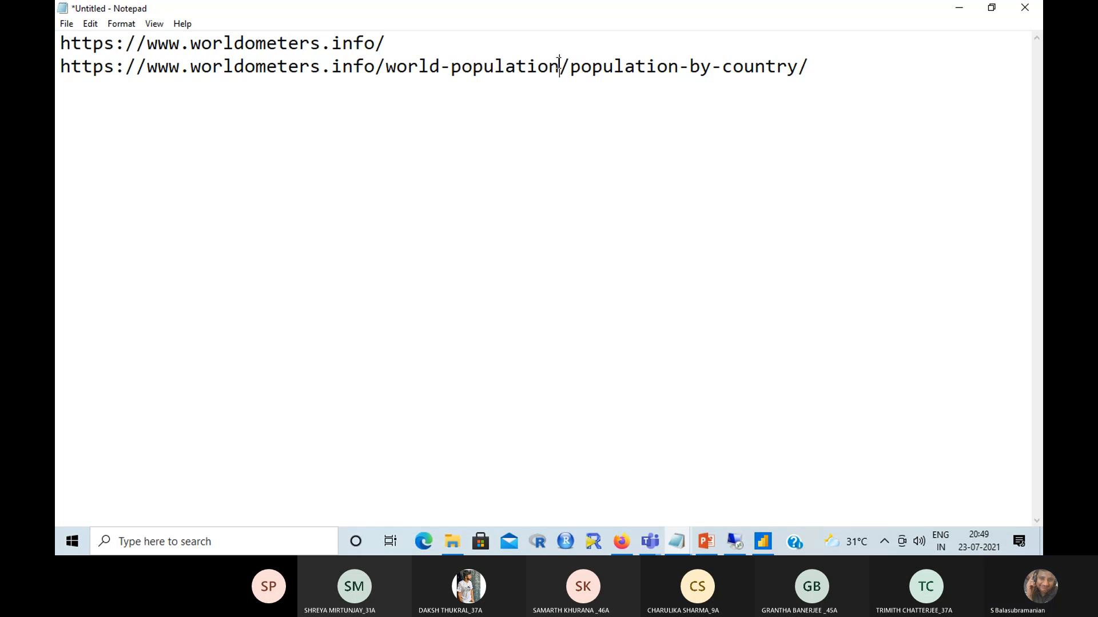
{"action": "key", "text": "Return"}
{"action": "left_click_drag", "start_coordinate": [589, 63], "coordinate": [58, 66]}
{"action": "left_click", "coordinate": [58, 89]}
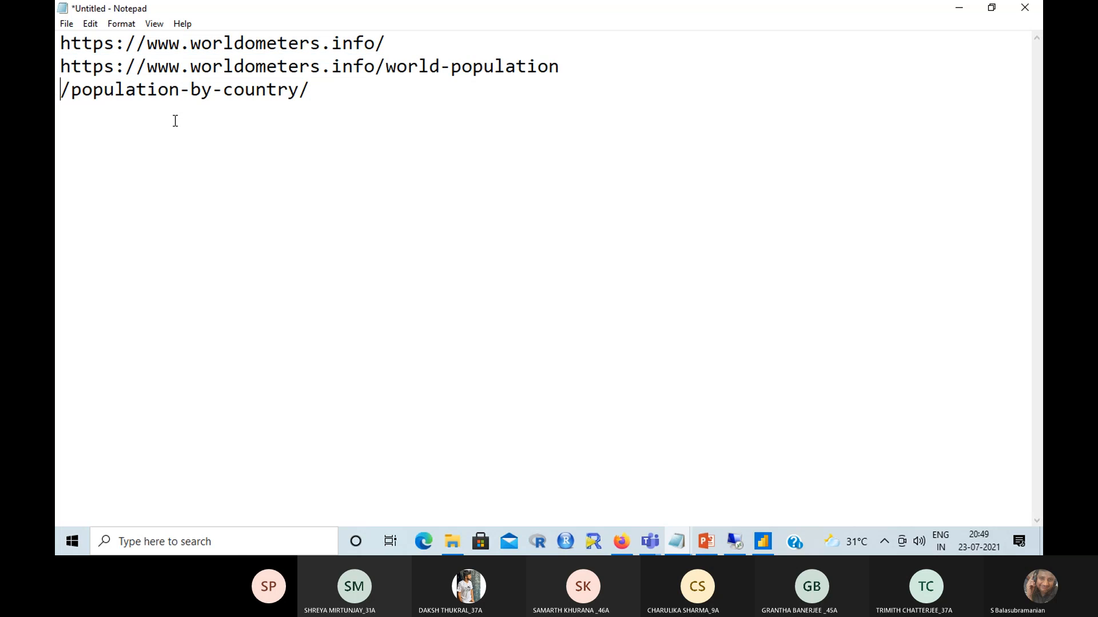
{"action": "key", "text": "ctrl+v"}
{"action": "left_click_drag", "start_coordinate": [852, 91], "coordinate": [57, 193]}
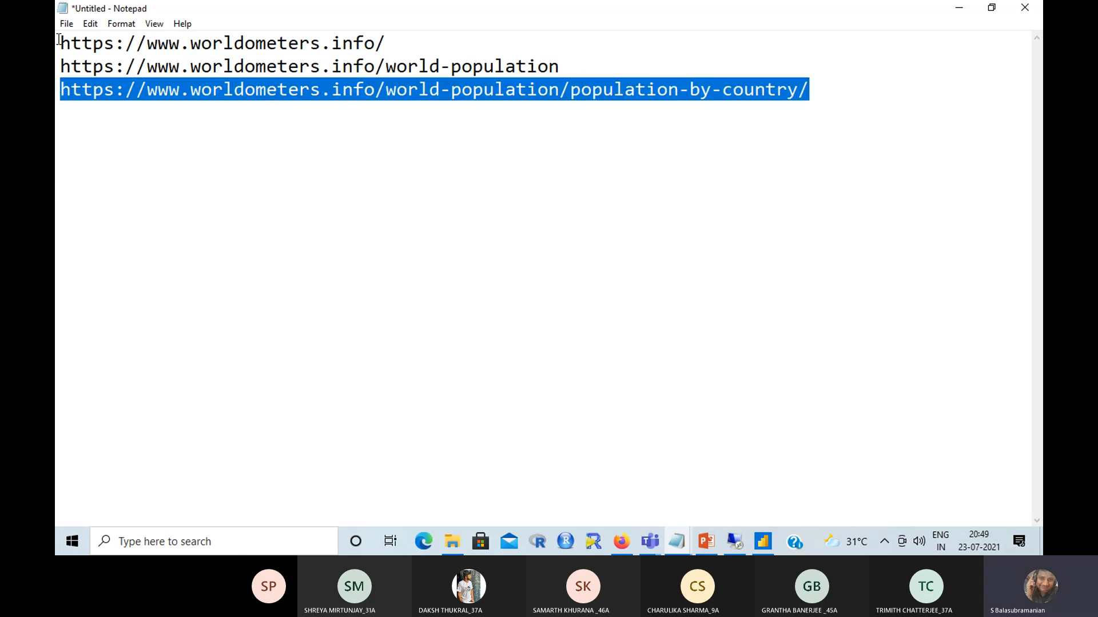
{"action": "left_click", "coordinate": [59, 44]}
{"action": "key", "text": "Return"}
{"action": "key", "text": "Return"}
{"action": "key", "text": "Up"}
{"action": "key", "text": "Up"}
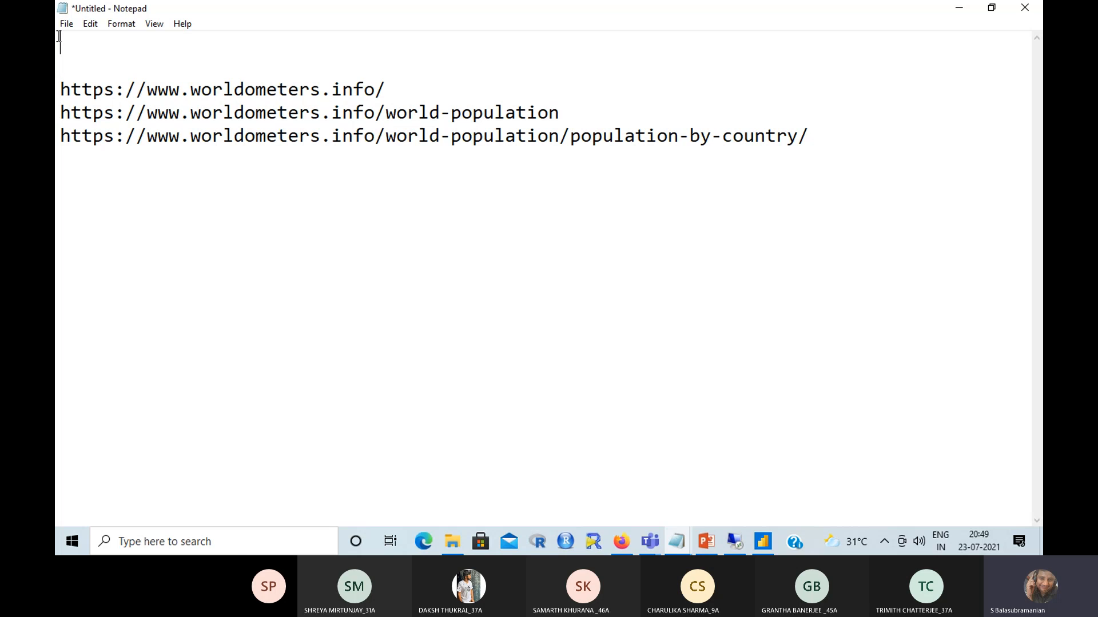
{"action": "type", "text": "https://www.worldometers.info/world-population/population-by-country/"}
{"action": "key", "text": "Return"}
{"action": "key", "text": "Return"}
{"action": "key", "text": "Return"}
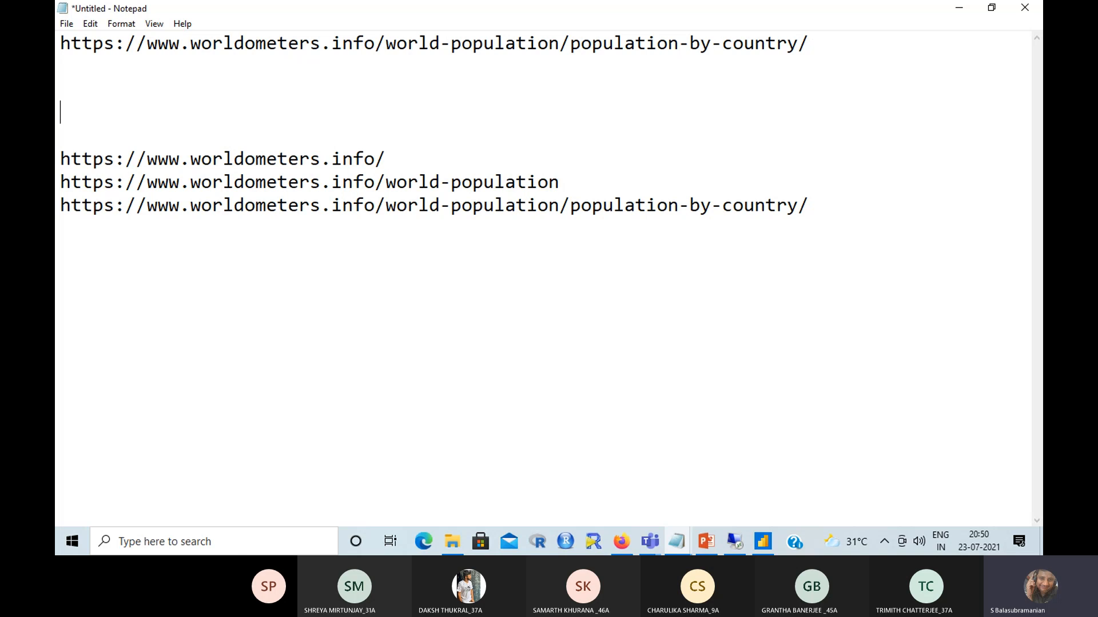
{"action": "left_click_drag", "start_coordinate": [407, 156], "coordinate": [59, 159]}
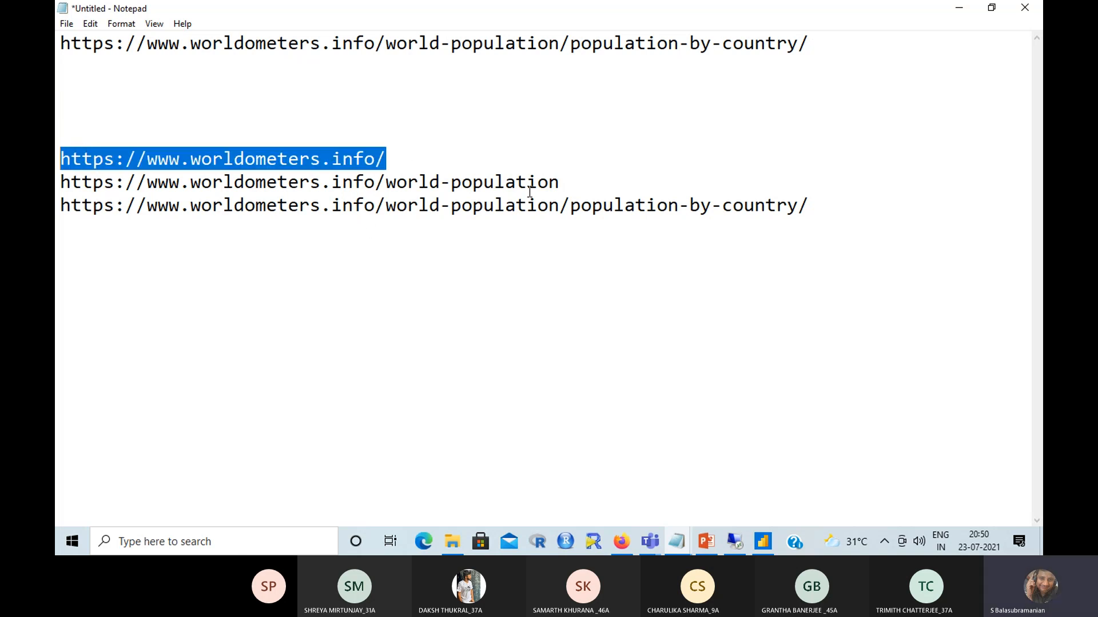
{"action": "left_click", "coordinate": [342, 152]}
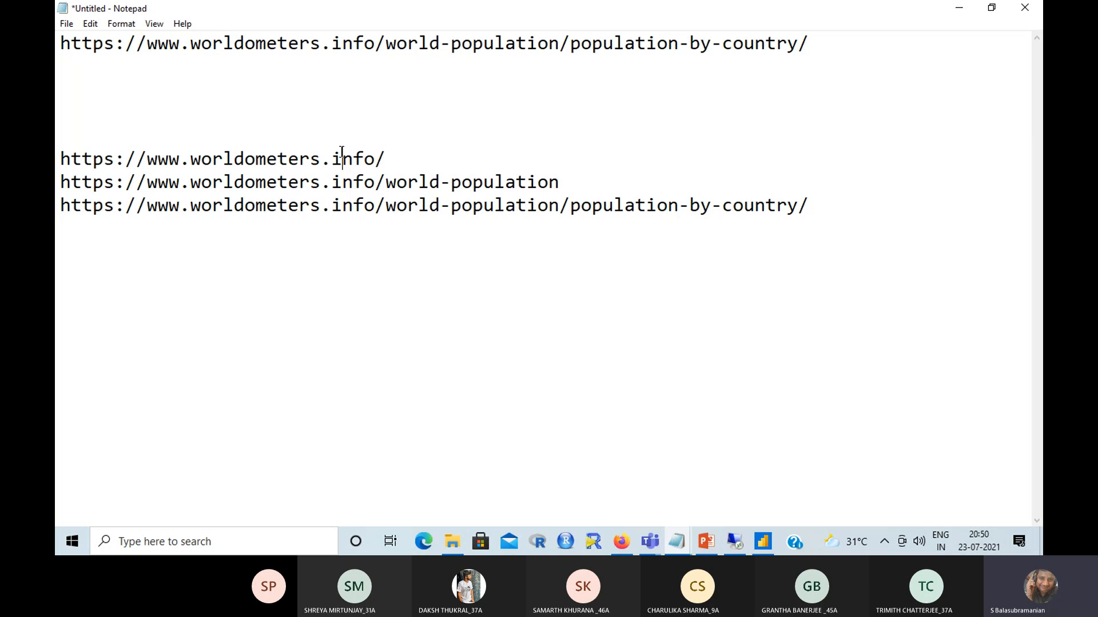
{"action": "left_click_drag", "start_coordinate": [581, 183], "coordinate": [61, 183]}
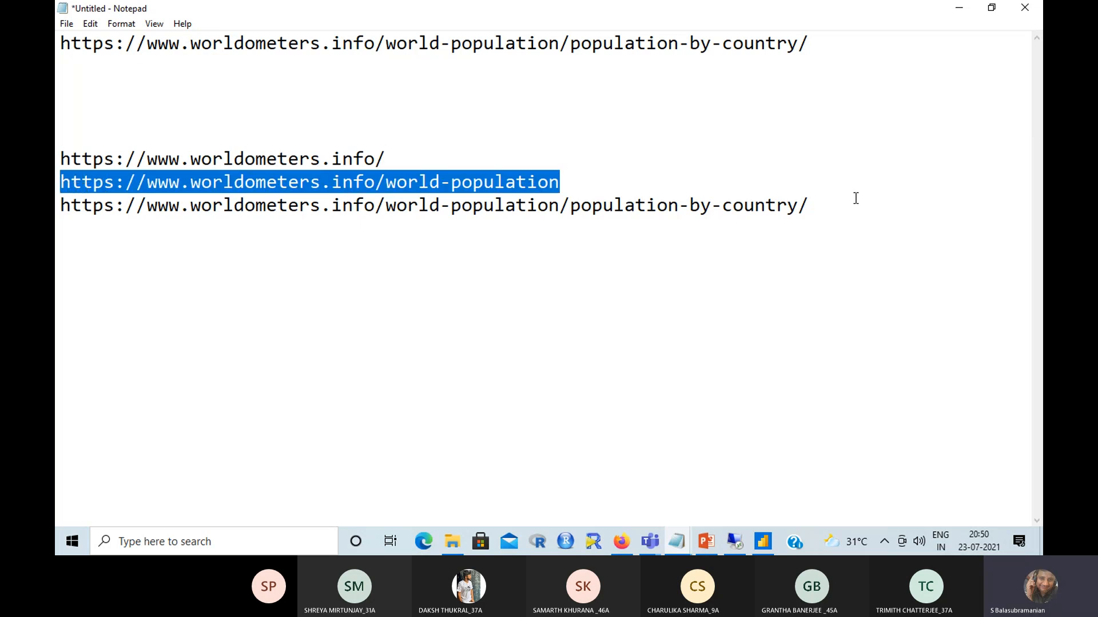
{"action": "left_click_drag", "start_coordinate": [852, 202], "coordinate": [56, 214]}
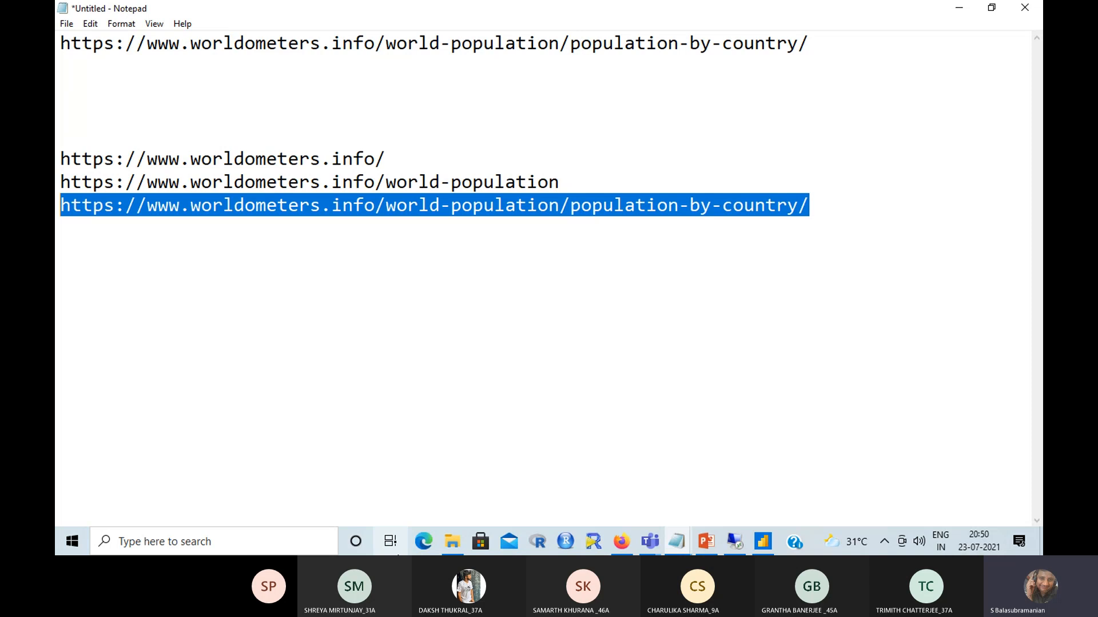
- Create and name a new subfolder inside the Cricket folder
{"action": "left_click", "coordinate": [452, 542]}
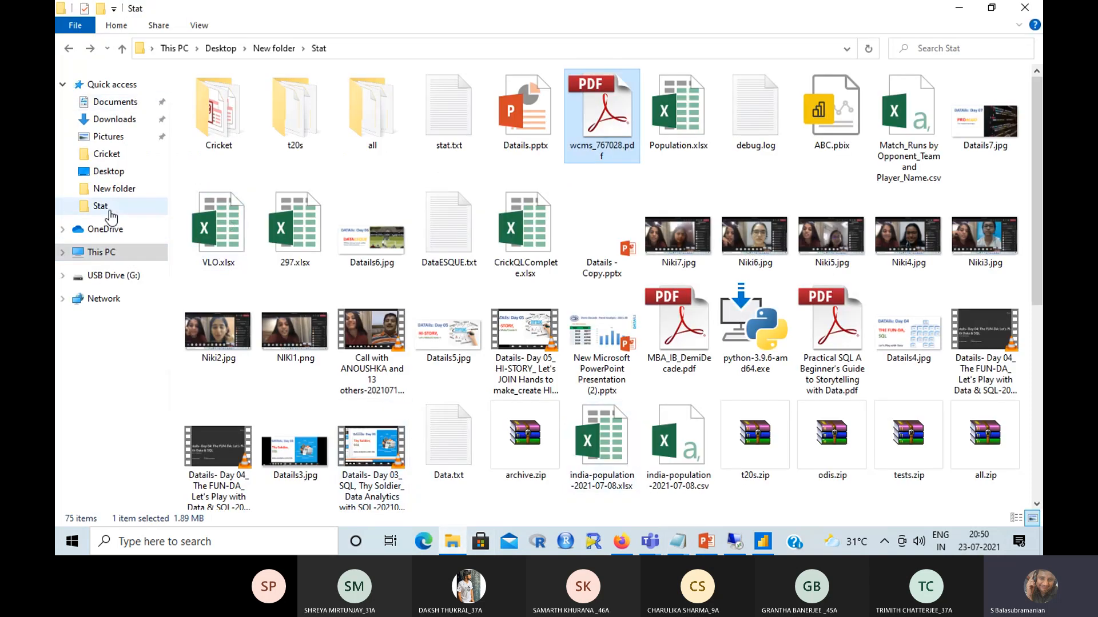
{"action": "double_click", "coordinate": [215, 132]}
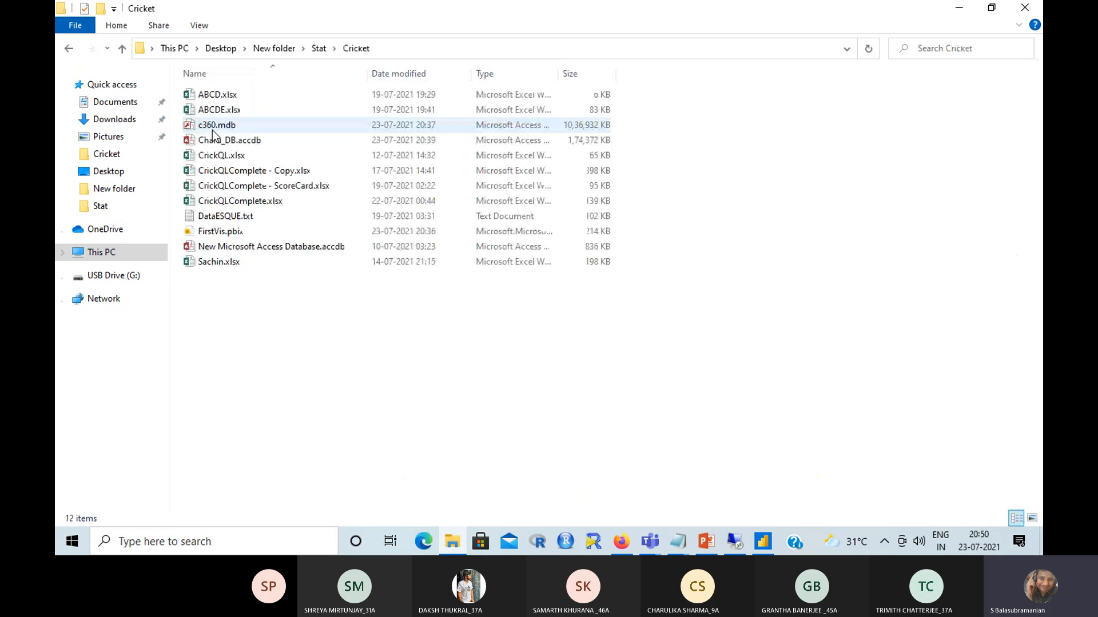
{"action": "right_click", "coordinate": [346, 375]}
{"action": "mouse_move", "coordinate": [433, 344]}
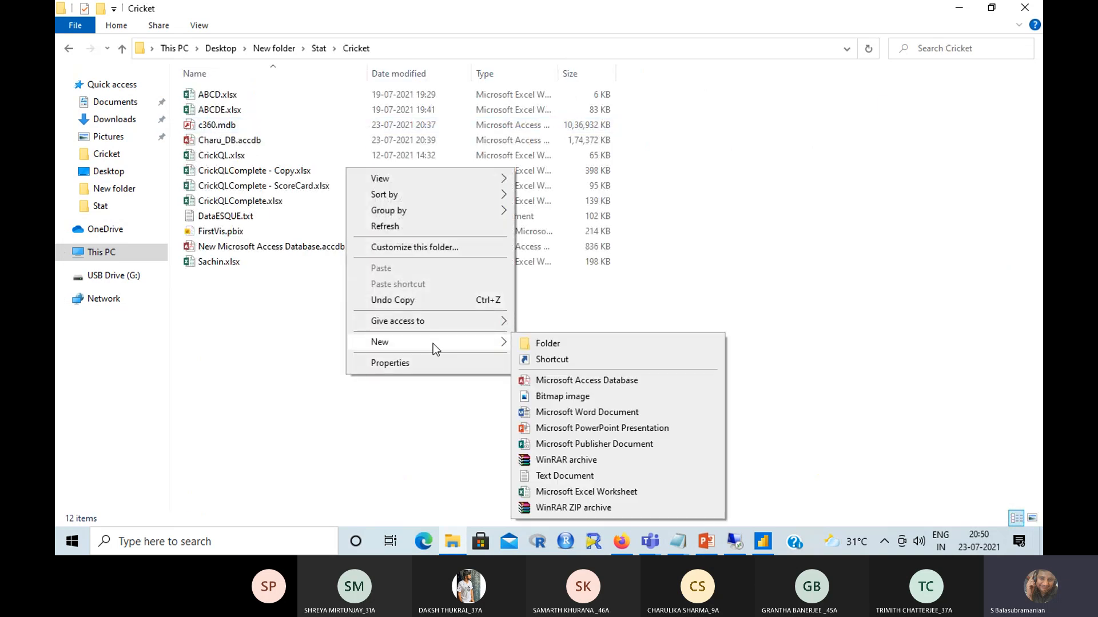
{"action": "left_click", "coordinate": [570, 343]}
{"action": "type", "text": "Trimith"}
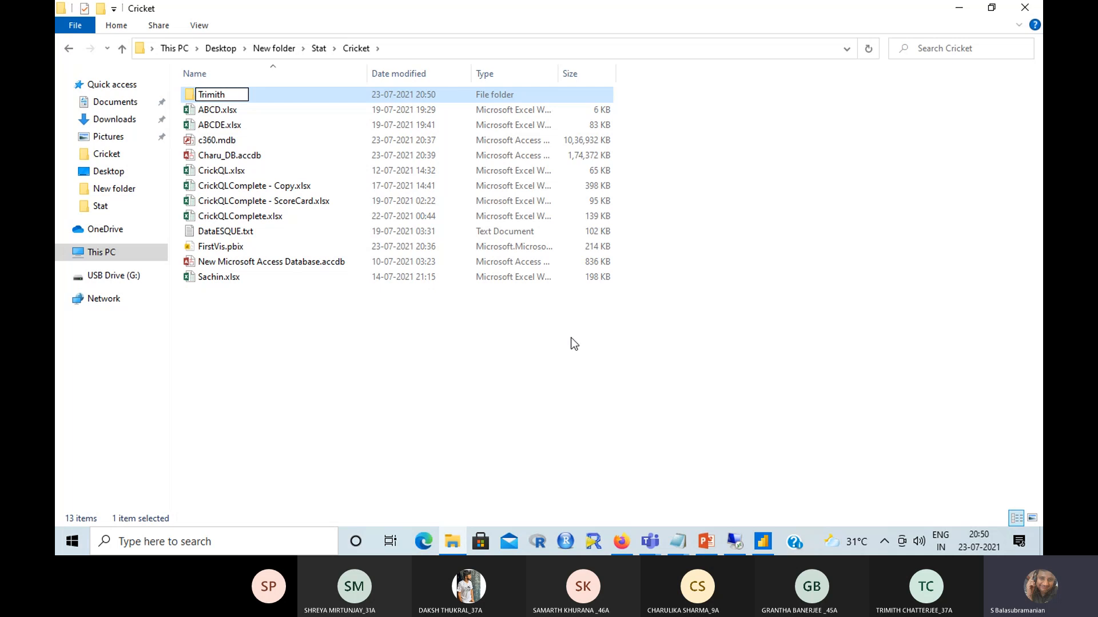
{"action": "key", "text": "Return"}
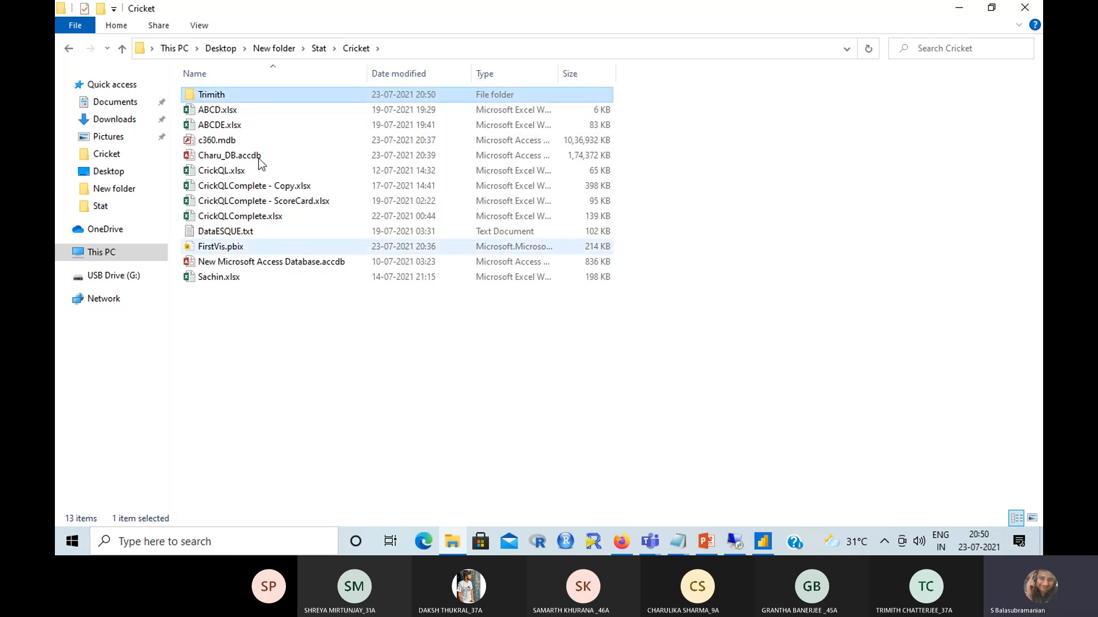
- Inside the new folder, create a blank Word document named CV.docx
{"action": "double_click", "coordinate": [241, 97]}
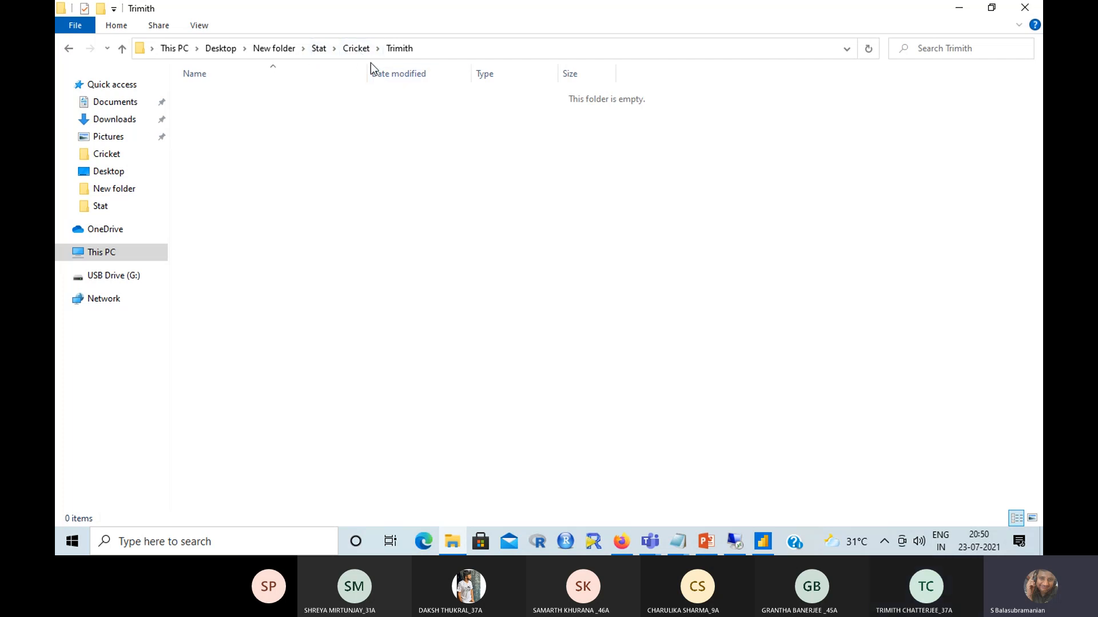
{"action": "right_click", "coordinate": [436, 260]}
{"action": "mouse_move", "coordinate": [581, 433]}
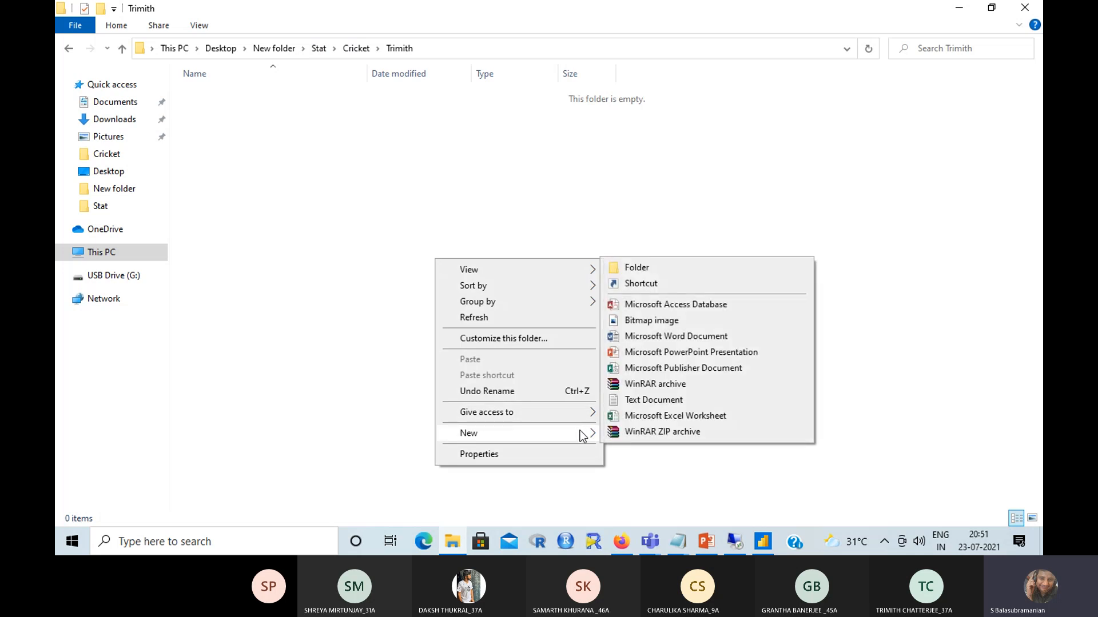
{"action": "left_click", "coordinate": [660, 338]}
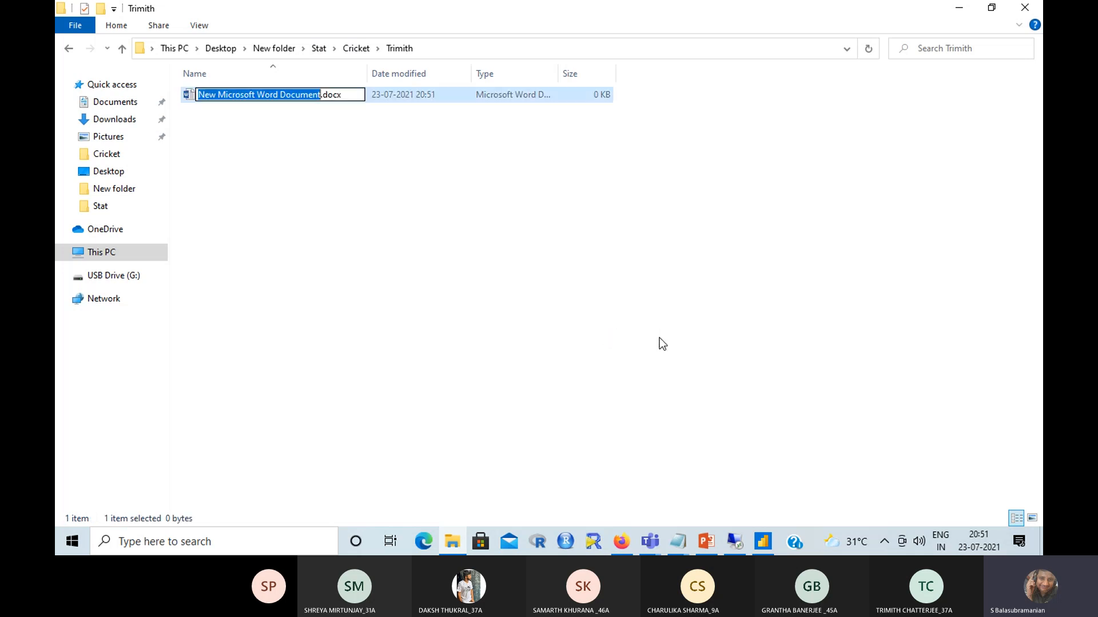
{"action": "type", "text": "CV"}
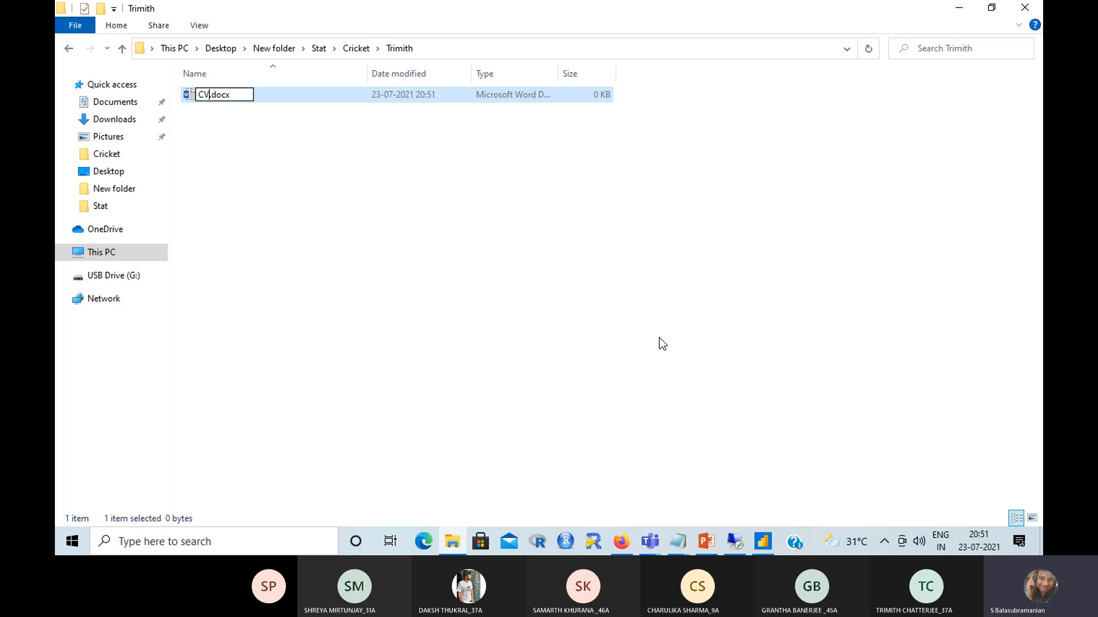
{"action": "key", "text": "Return"}
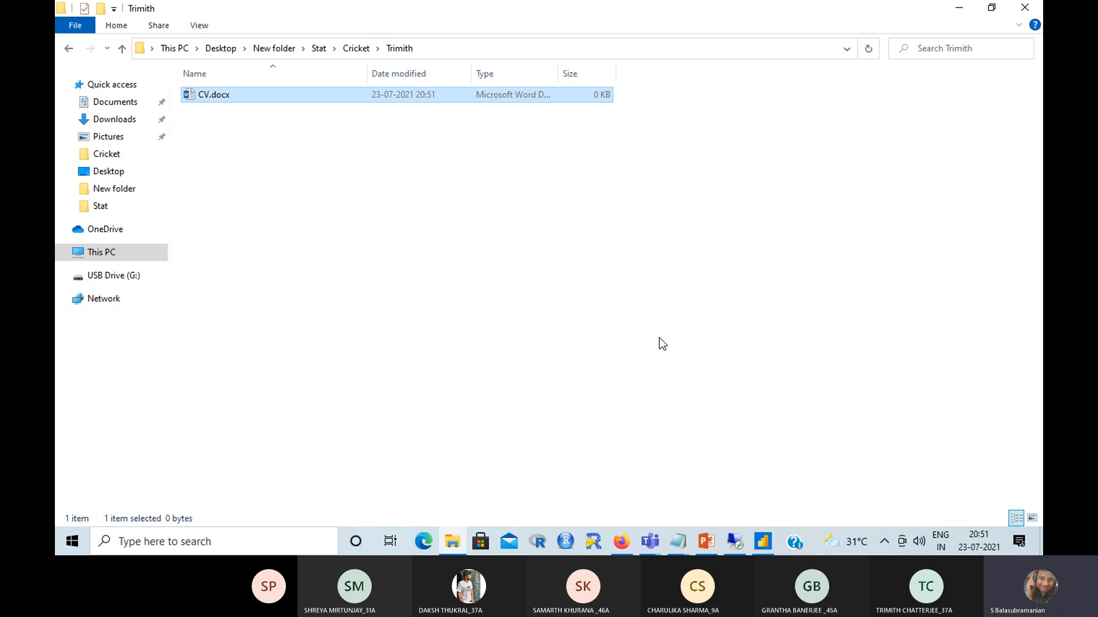
- Navigate back to the Stat\Cricket folder and select the new subfolder
{"action": "left_click", "coordinate": [369, 55]}
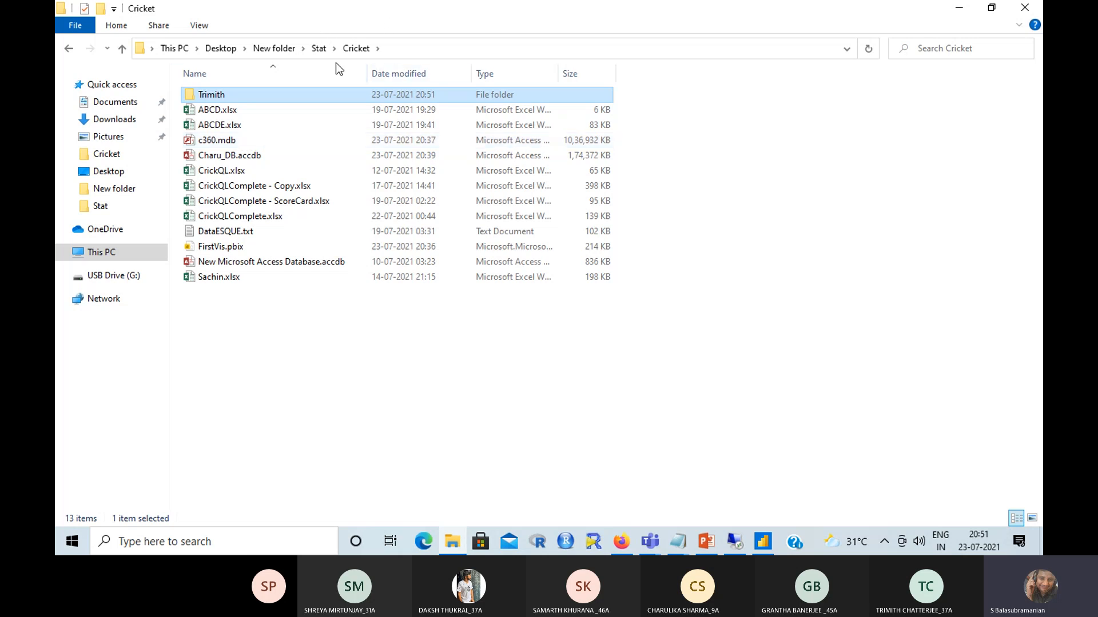
{"action": "left_click", "coordinate": [319, 49]}
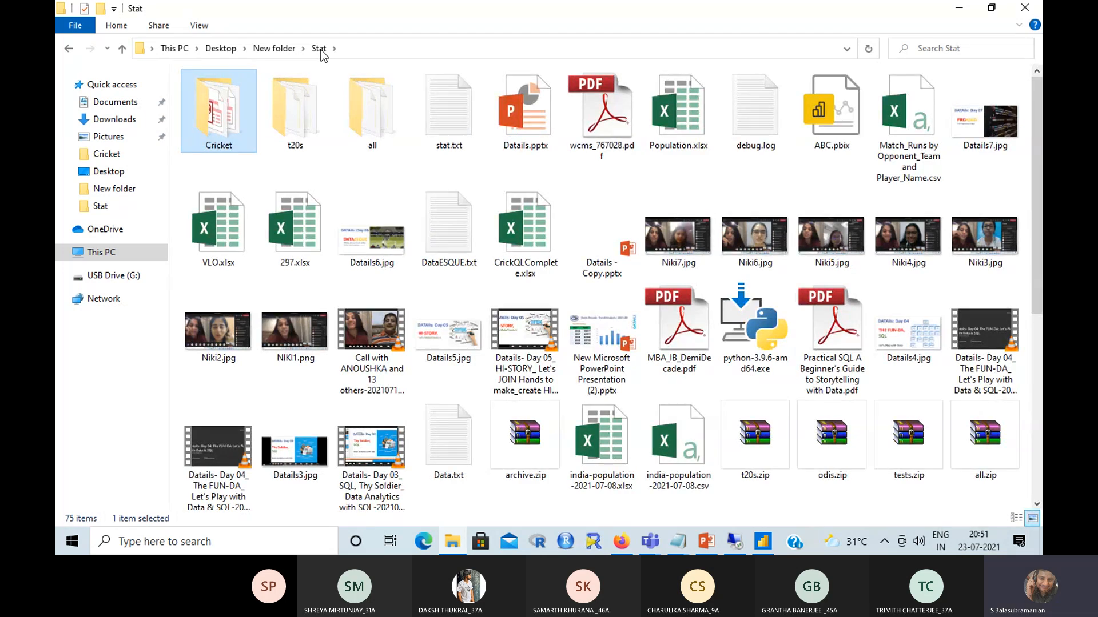
{"action": "double_click", "coordinate": [216, 123]}
{"action": "left_click", "coordinate": [219, 100]}
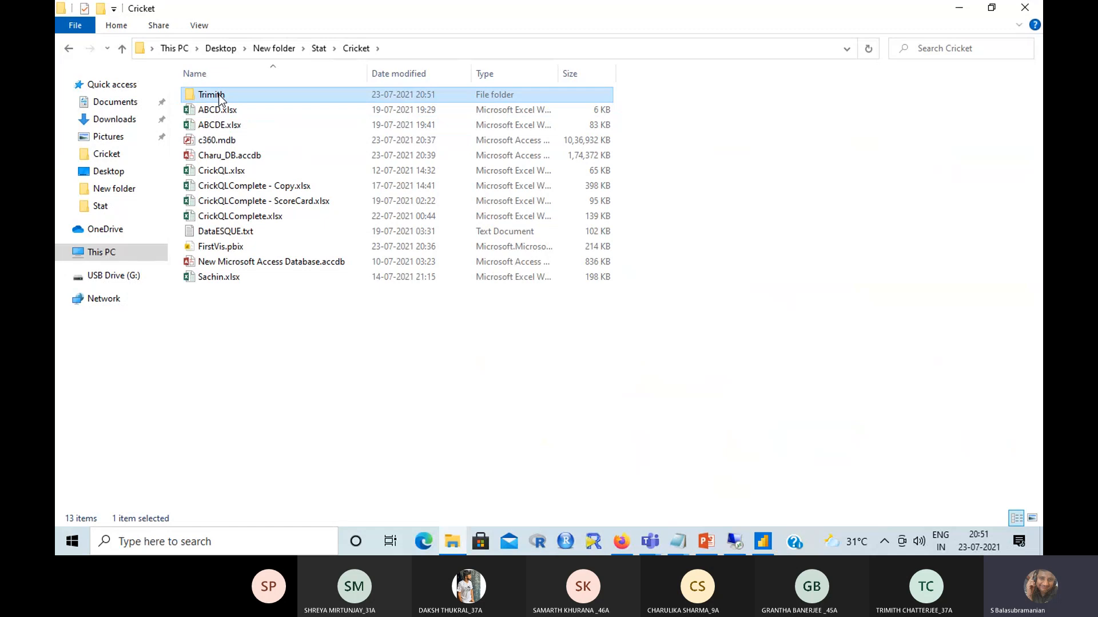
{"action": "key", "text": "alt+Tab"}
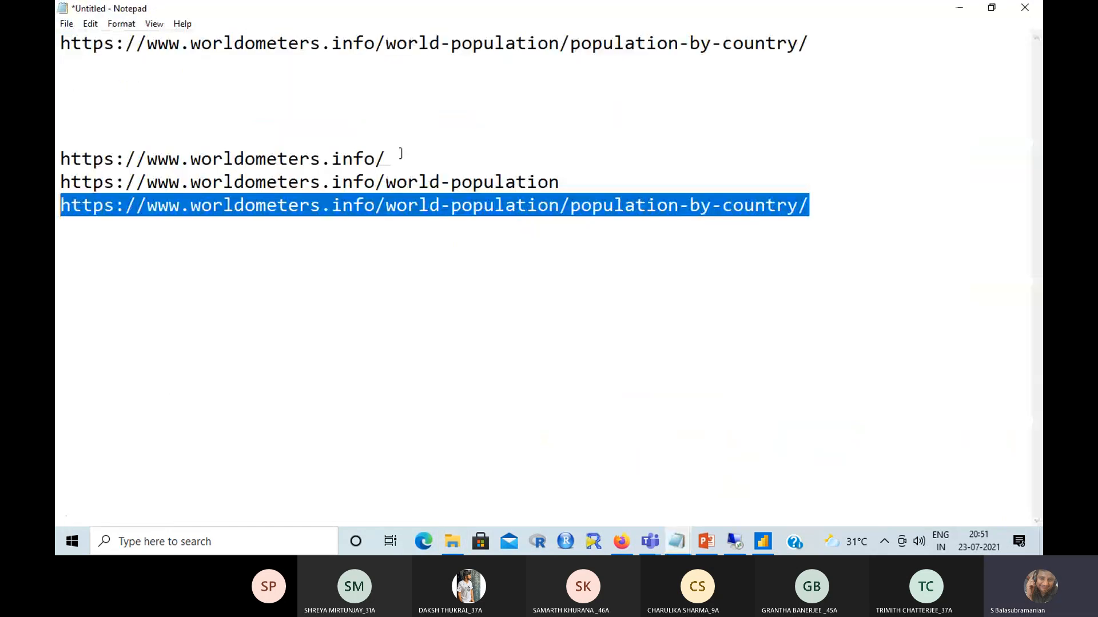
{"action": "left_click", "coordinate": [830, 57]}
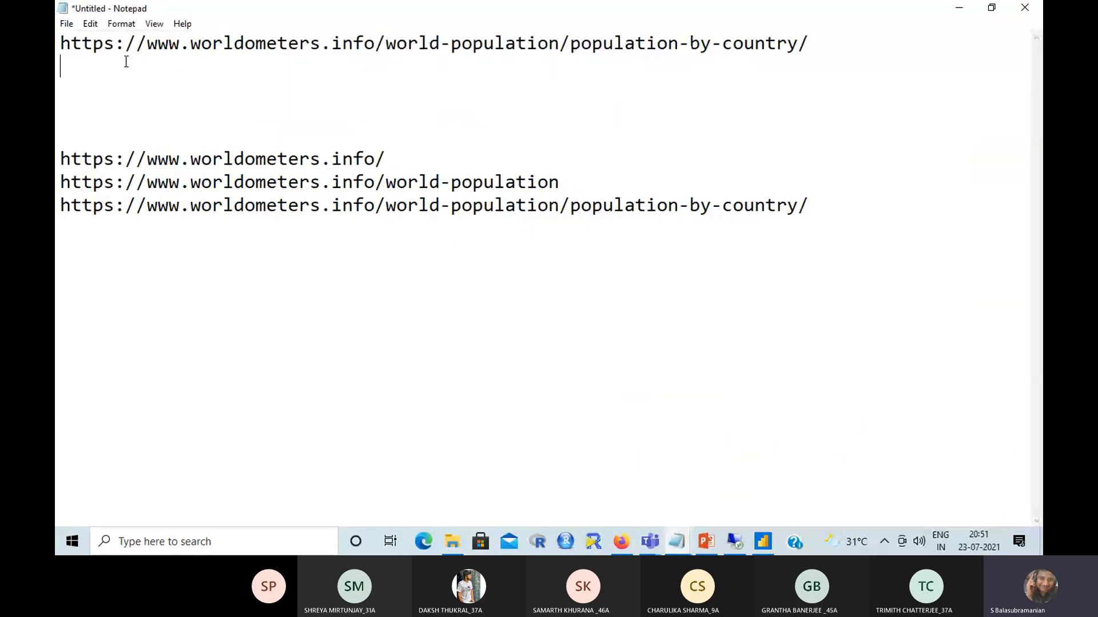
{"action": "left_click_drag", "start_coordinate": [126, 62], "coordinate": [56, 50]}
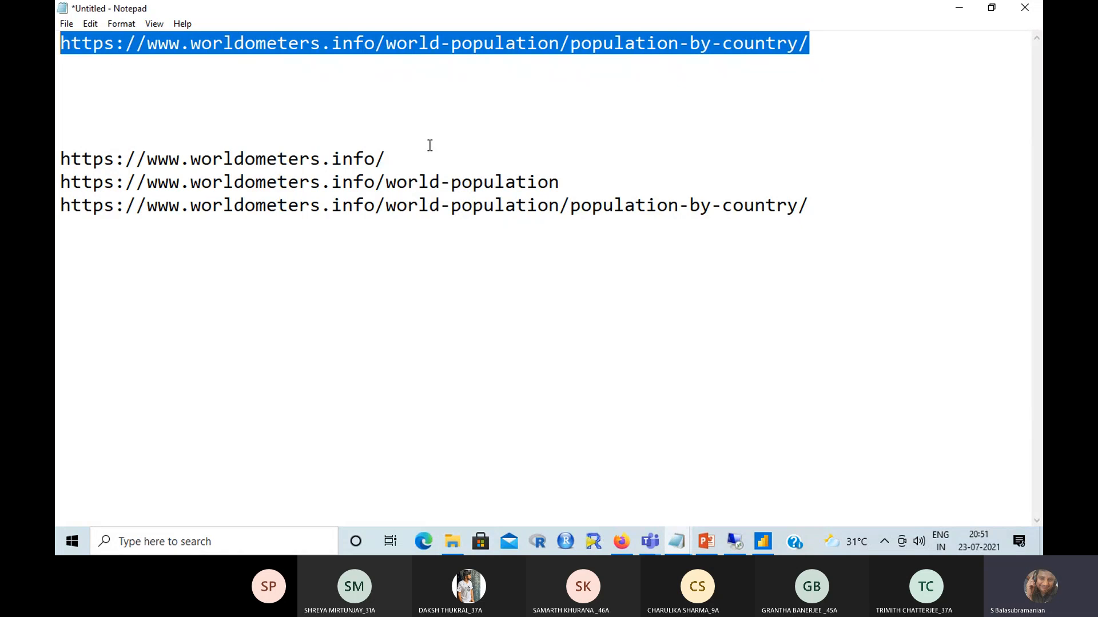
{"action": "left_click_drag", "start_coordinate": [420, 163], "coordinate": [57, 159]}
{"action": "left_click", "coordinate": [57, 172]}
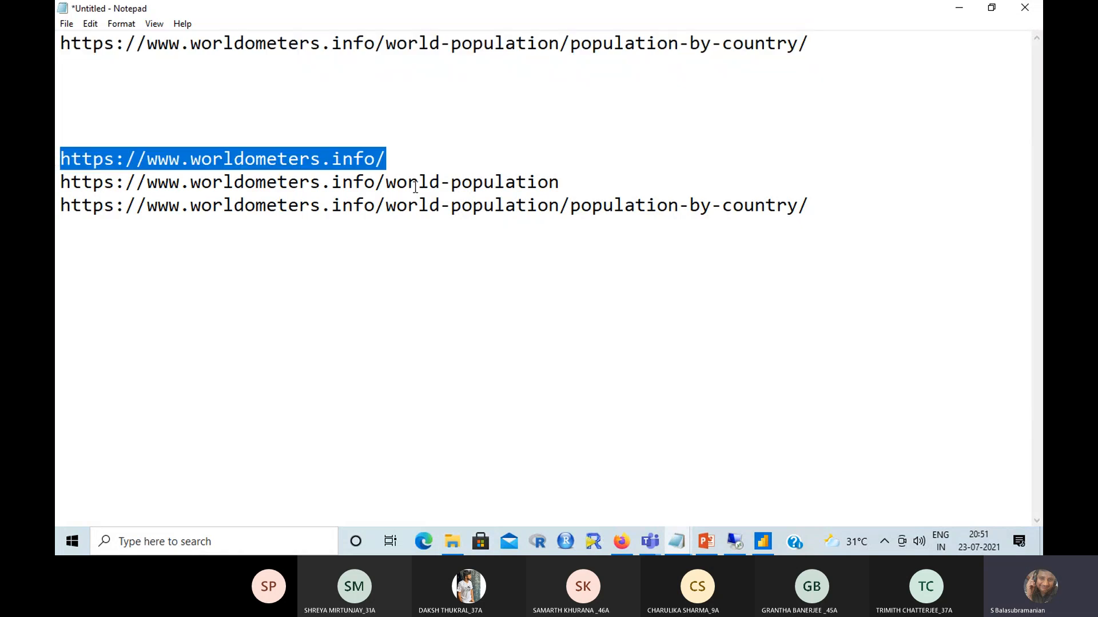
{"action": "left_click", "coordinate": [565, 182]}
{"action": "left_click", "coordinate": [57, 218]}
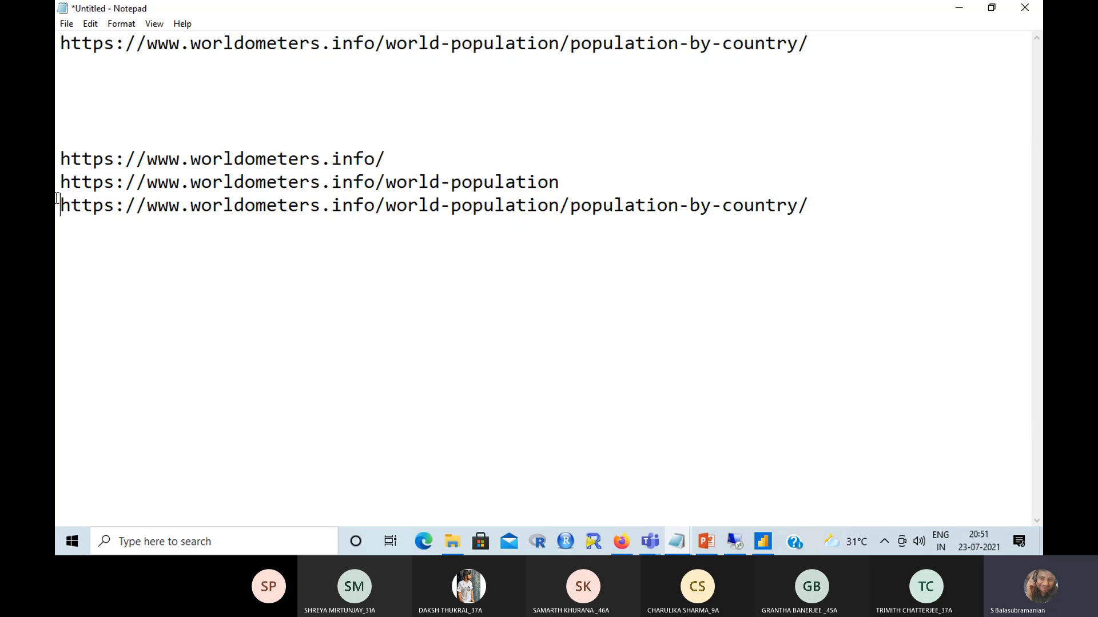
{"action": "left_click_drag", "start_coordinate": [57, 199], "coordinate": [57, 193]}
{"action": "left_click_drag", "start_coordinate": [848, 240], "coordinate": [57, 366]}
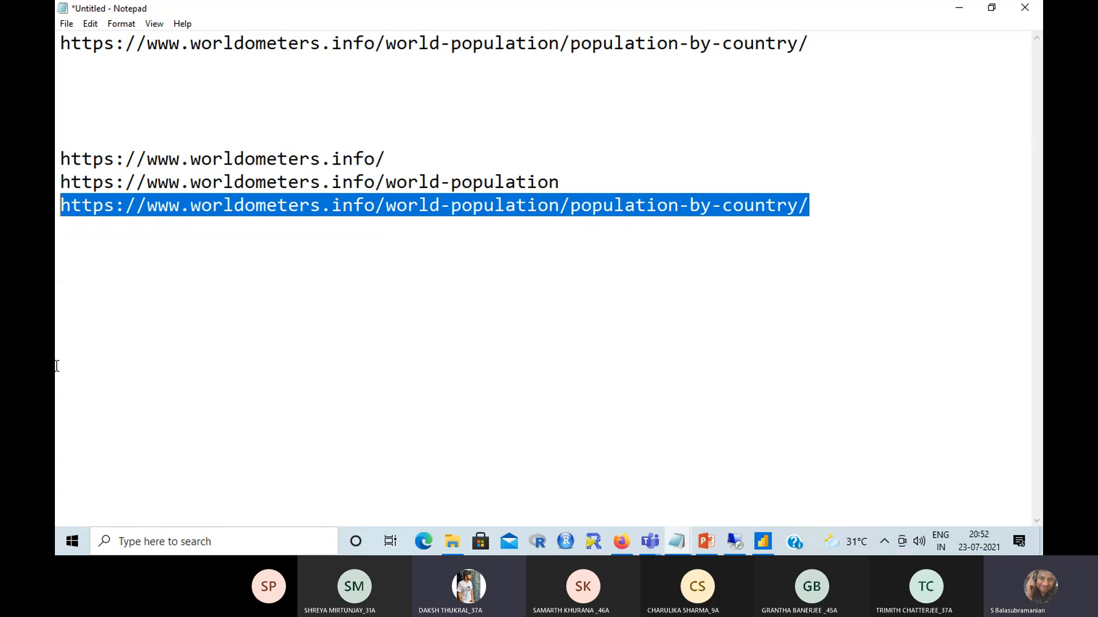
{"action": "left_click_drag", "start_coordinate": [897, 52], "coordinate": [56, 42]}
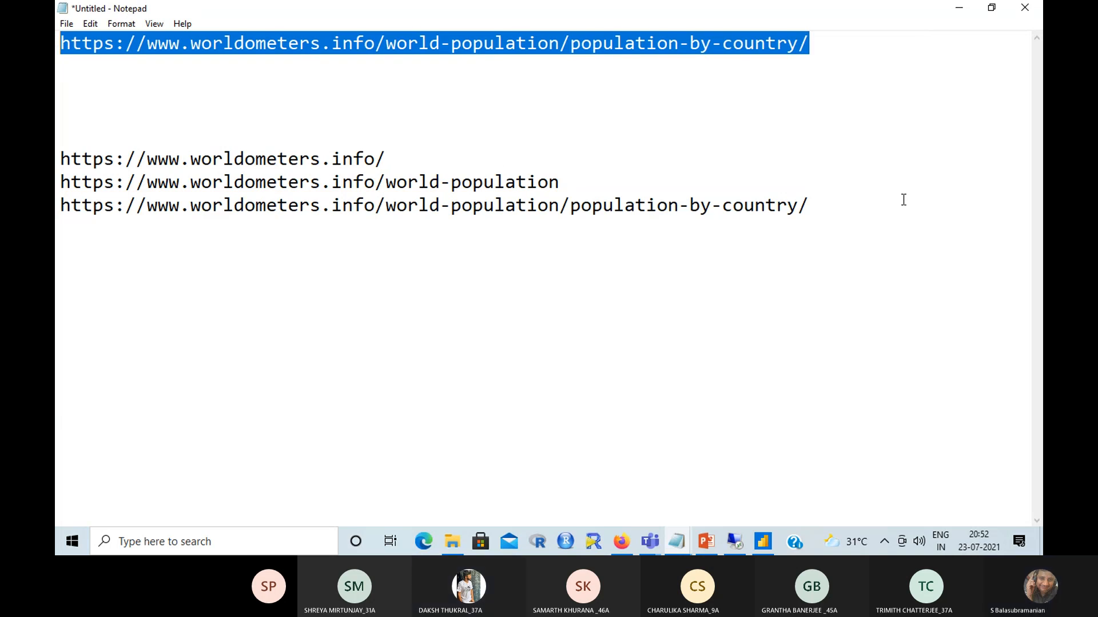
{"action": "left_click_drag", "start_coordinate": [902, 201], "coordinate": [364, 208]}
{"action": "left_click", "coordinate": [57, 174]}
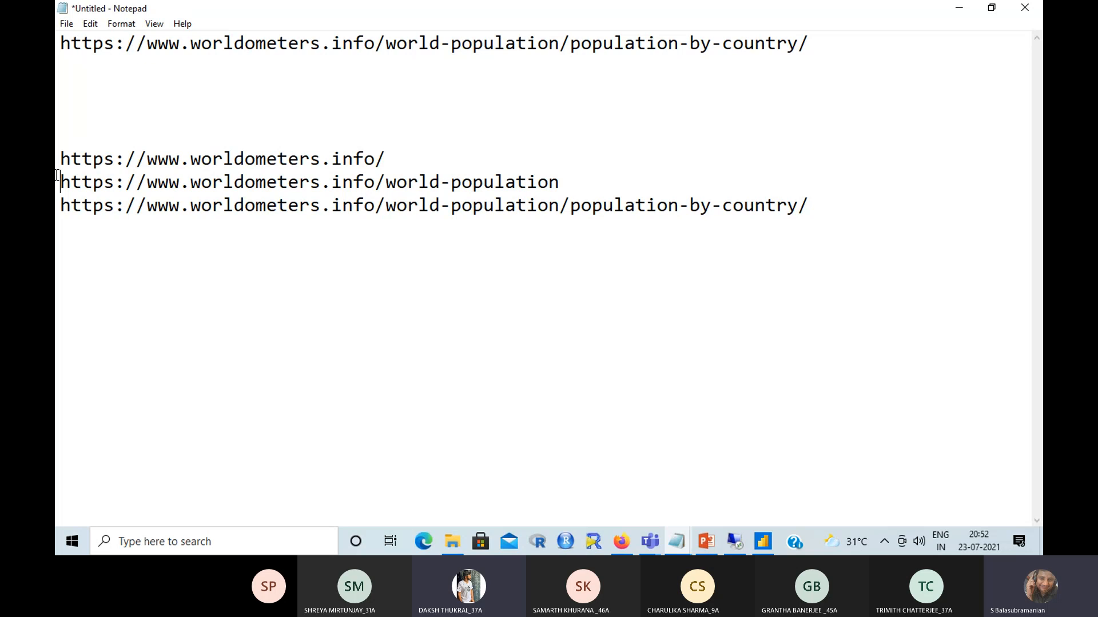
{"action": "left_click_drag", "start_coordinate": [57, 174], "coordinate": [57, 164]}
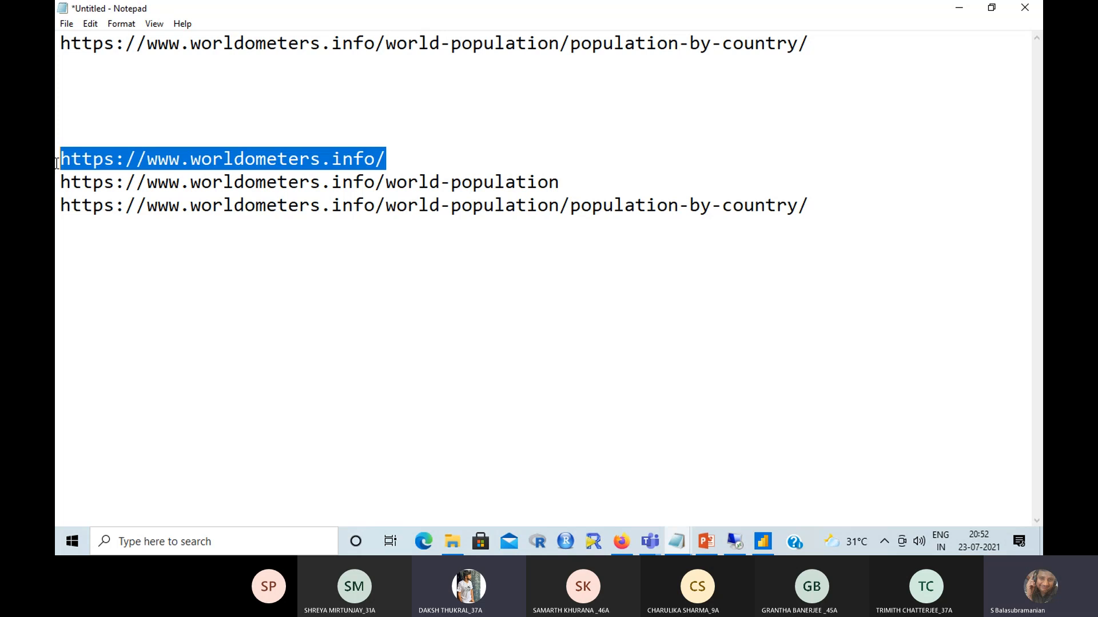
{"action": "left_click_drag", "start_coordinate": [826, 39], "coordinate": [57, 30]}
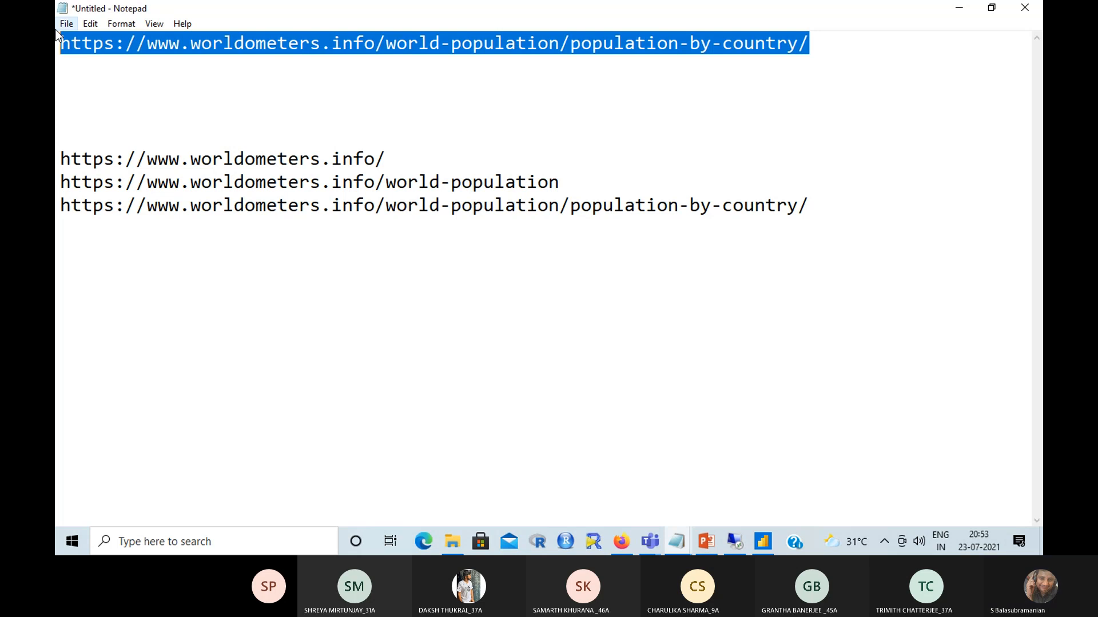
{"action": "key", "text": "alt+Tab"}
{"action": "key", "text": "Tab"}
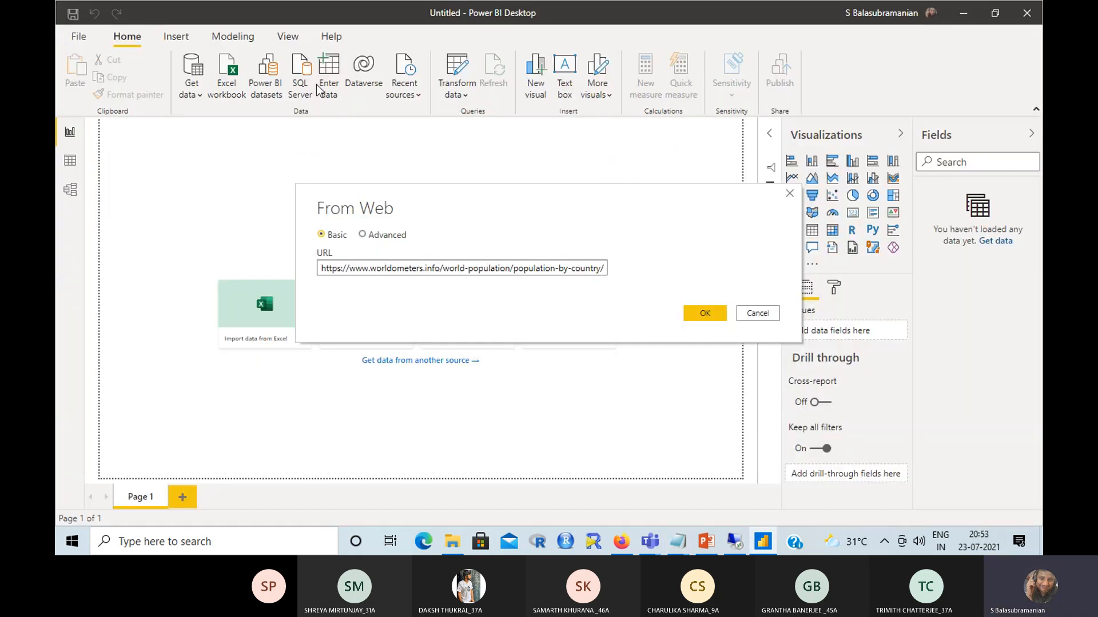
- Submit the worldometers population-by-country URL to list its tables in the Navigator
{"action": "left_click", "coordinate": [707, 313]}
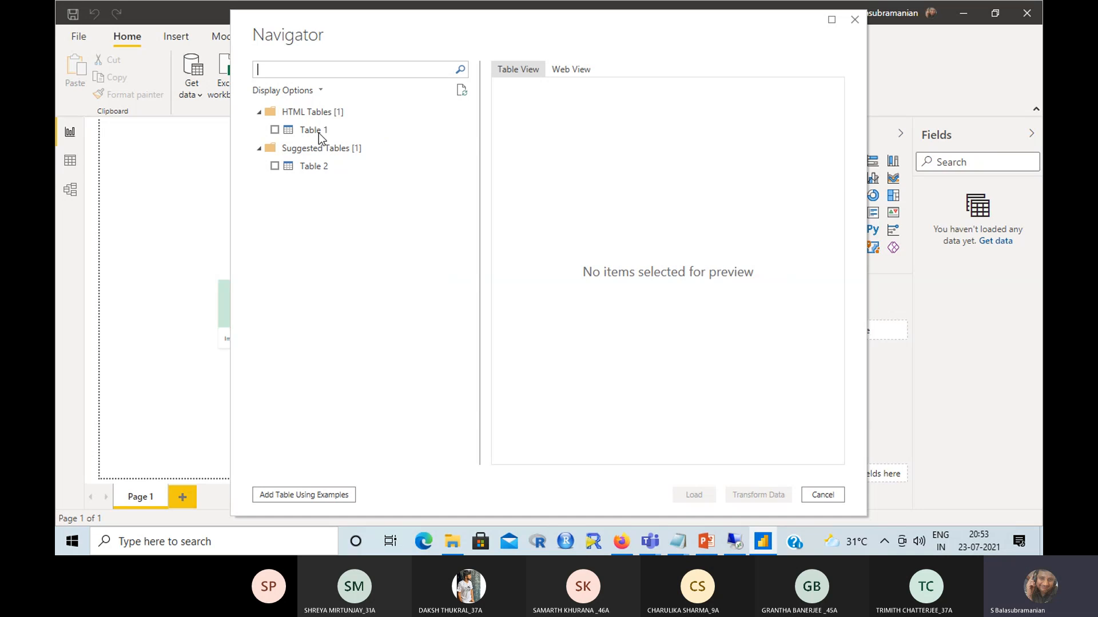
- Preview Table 1 and Table 2 in the Navigator, ending with only Table 1 ticked
{"action": "left_click", "coordinate": [273, 131]}
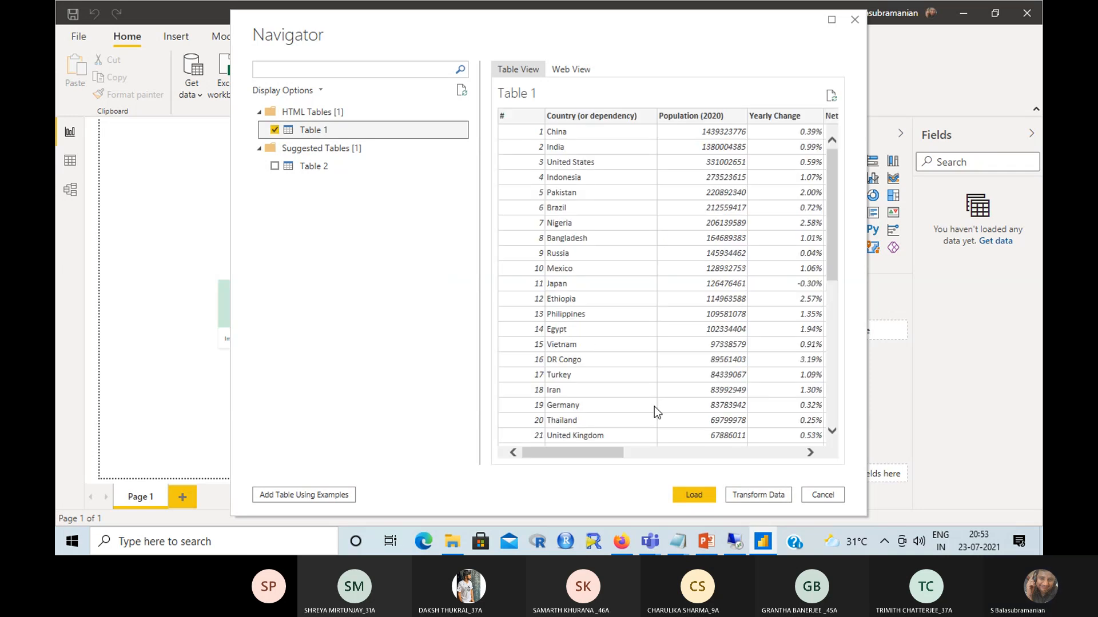
{"action": "left_click_drag", "start_coordinate": [598, 453], "coordinate": [813, 452]}
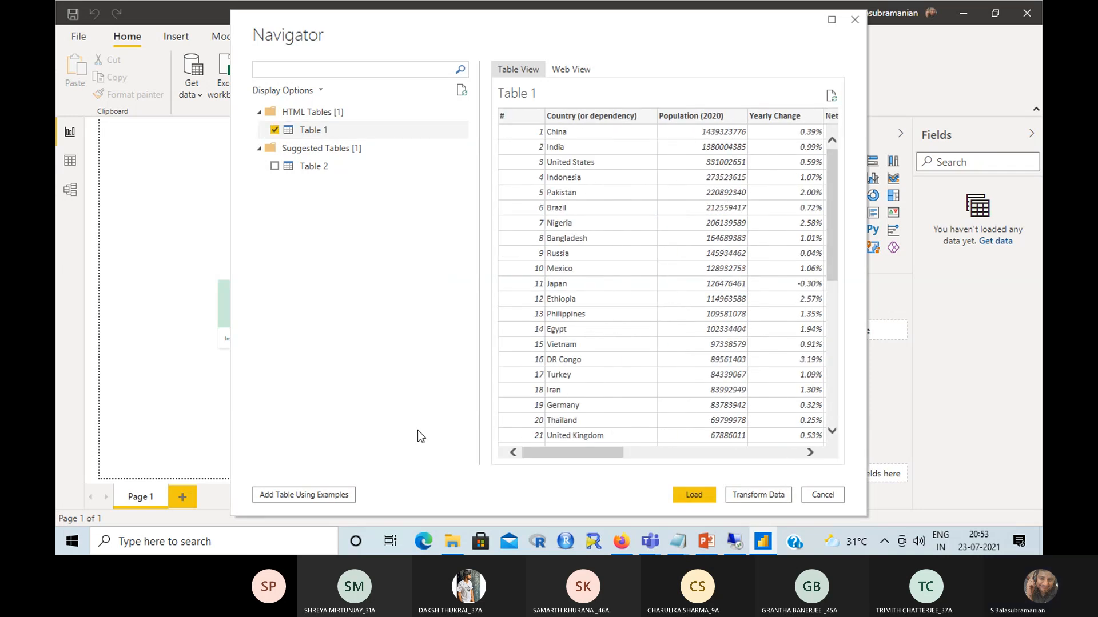
{"action": "left_click", "coordinate": [275, 165]}
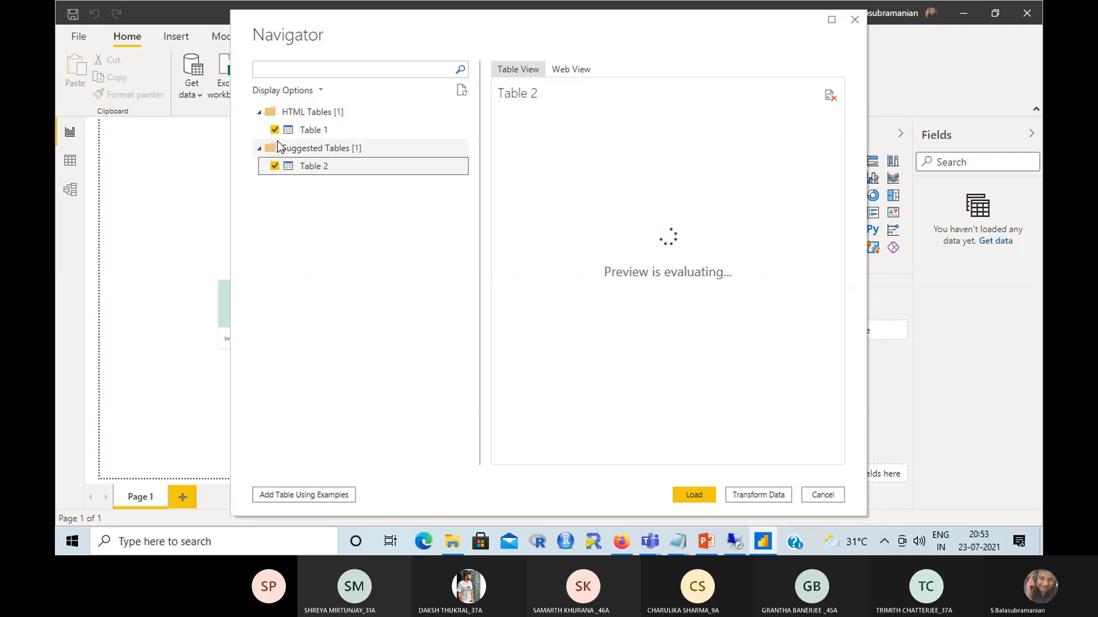
{"action": "left_click", "coordinate": [275, 130]}
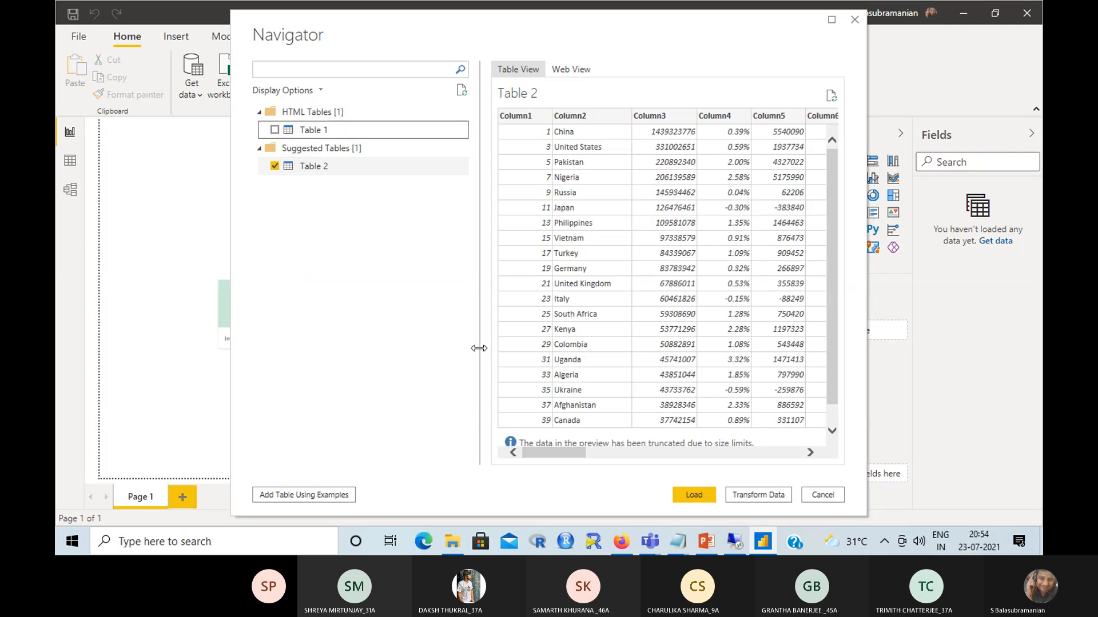
{"action": "left_click_drag", "start_coordinate": [577, 454], "coordinate": [483, 443]}
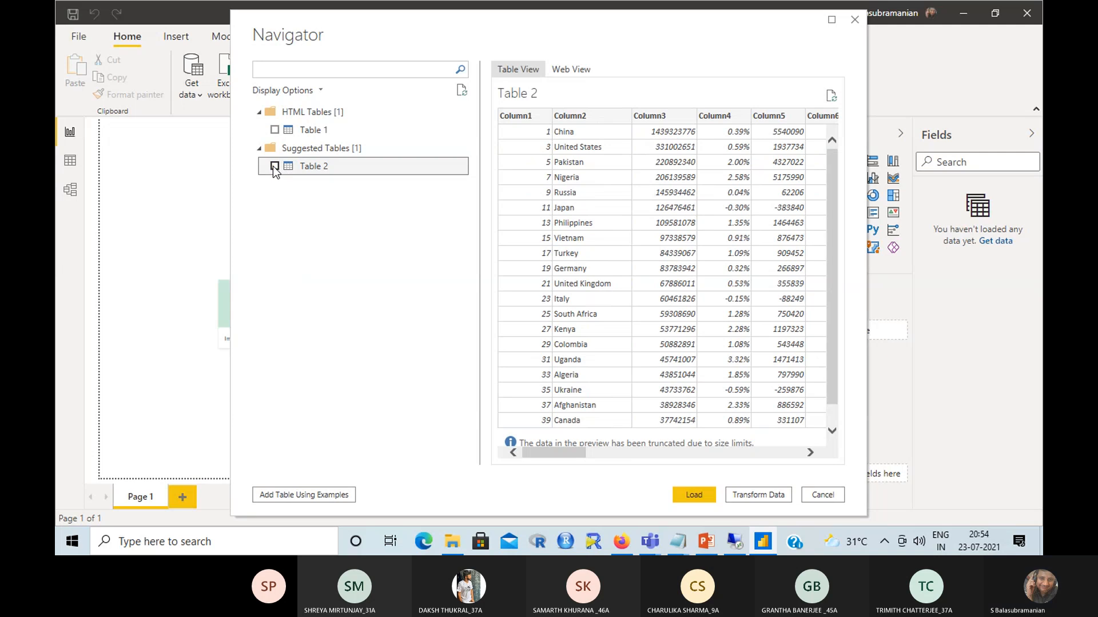
{"action": "left_click", "coordinate": [274, 166]}
{"action": "left_click", "coordinate": [274, 130]}
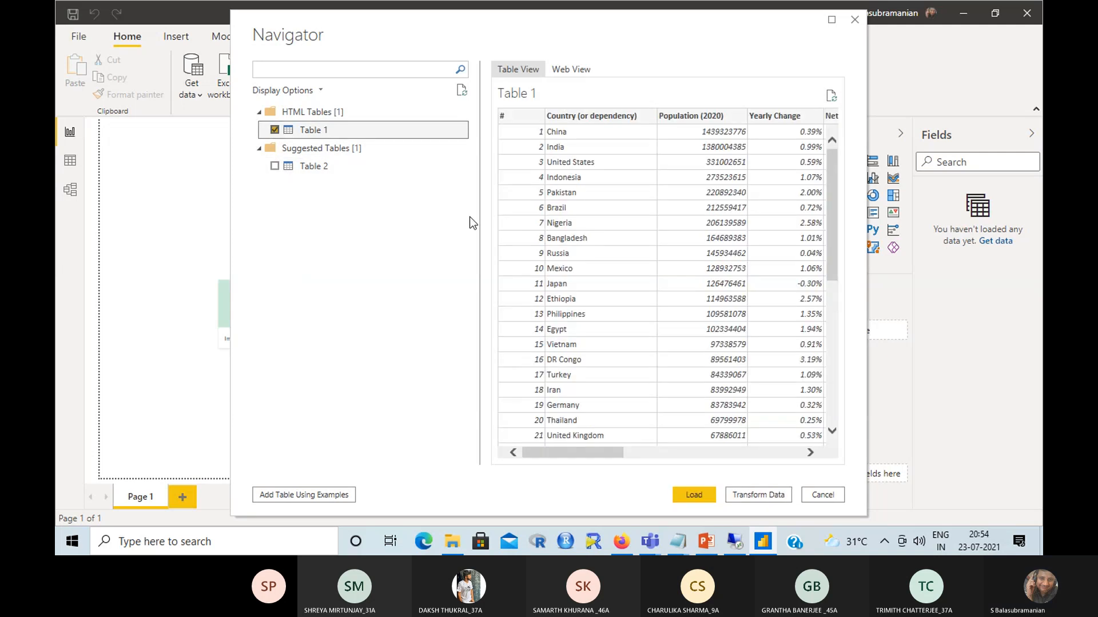
{"action": "left_click_drag", "start_coordinate": [585, 451], "coordinate": [811, 456]}
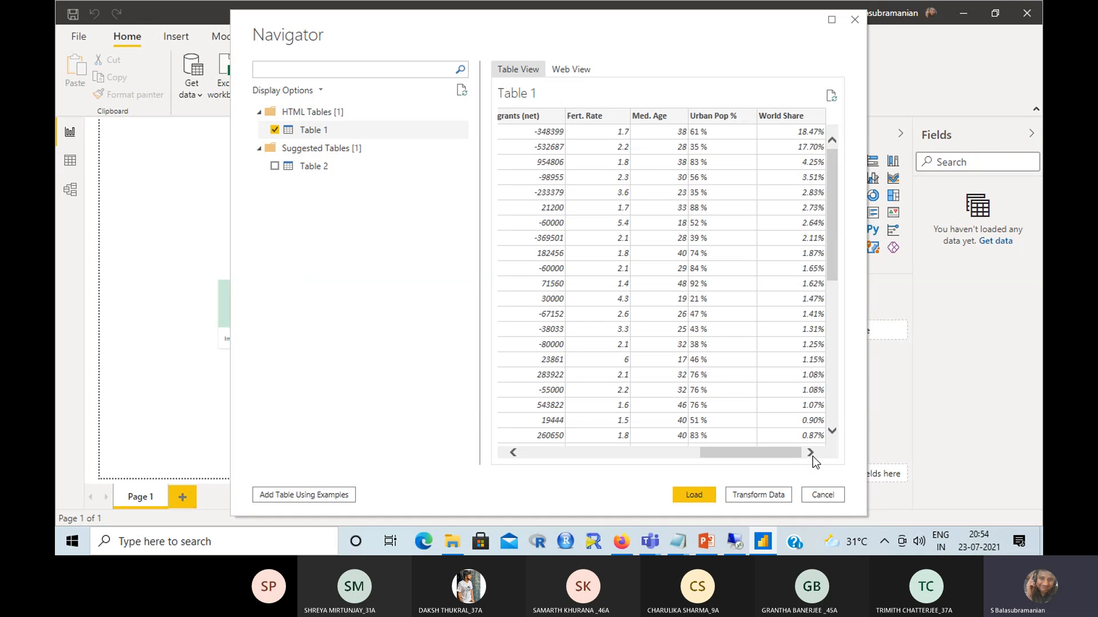
{"action": "key", "text": "alt+Tab"}
{"action": "key", "text": "alt+Tab"}
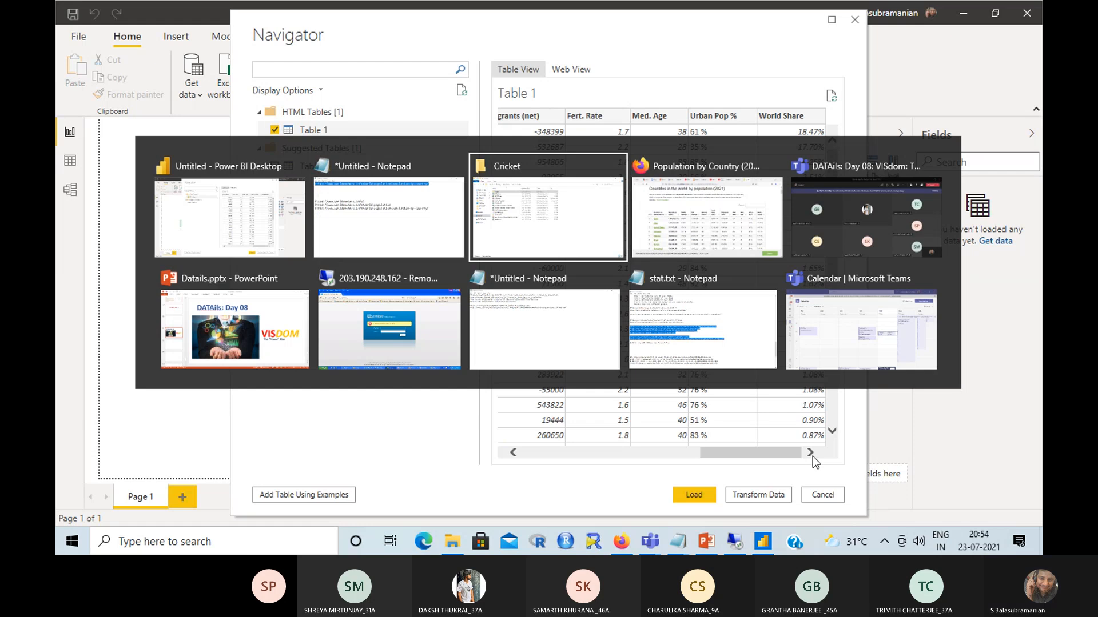
{"action": "key", "text": "alt+shift+Tab"}
{"action": "left_click_drag", "start_coordinate": [423, 164], "coordinate": [57, 162]}
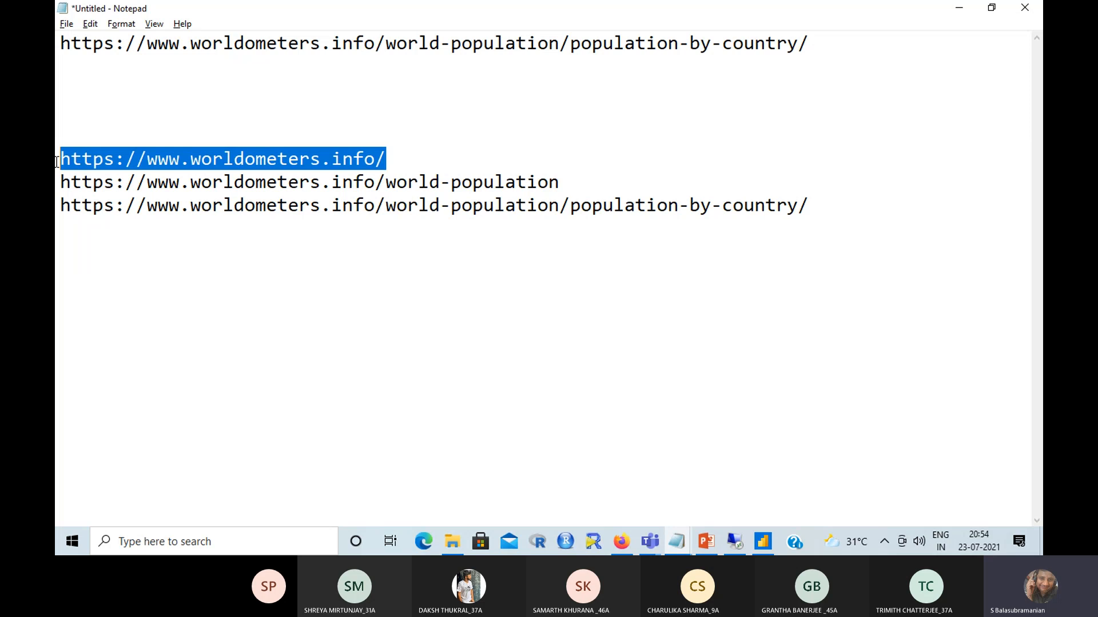
{"action": "key", "text": "alt+Tab"}
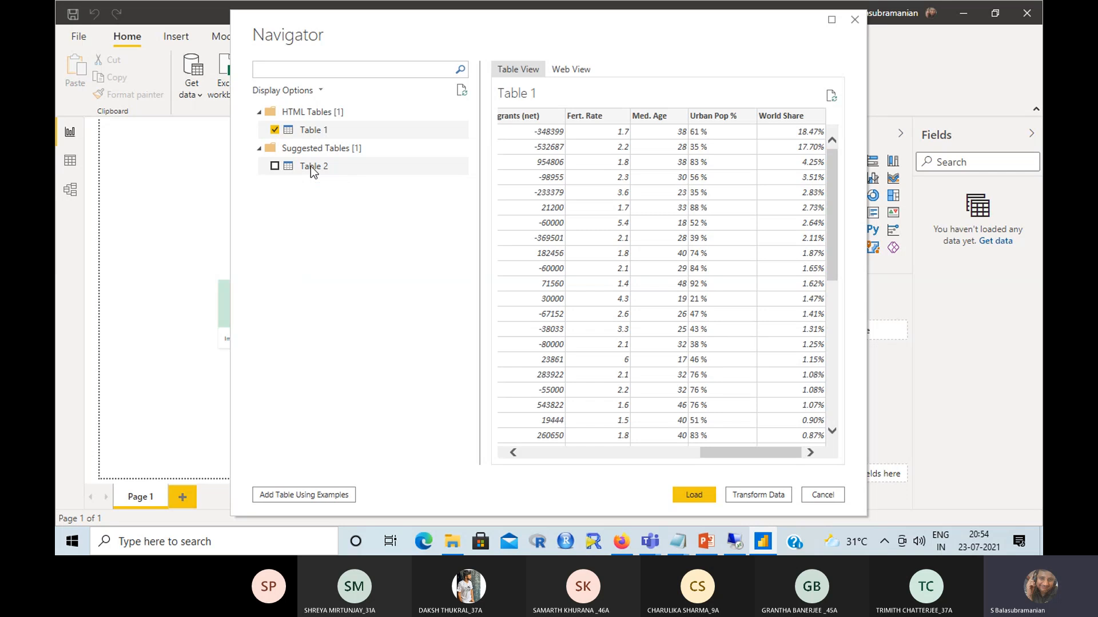
{"action": "key", "text": "alt+Tab"}
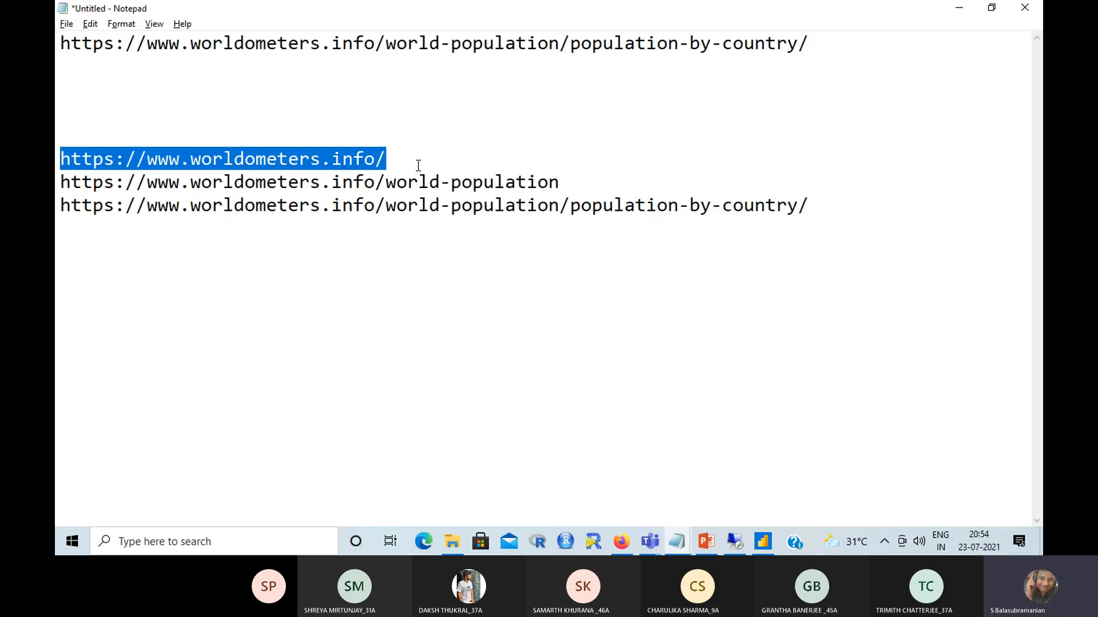
{"action": "left_click_drag", "start_coordinate": [422, 165], "coordinate": [57, 132]}
{"action": "left_click_drag", "start_coordinate": [57, 143], "coordinate": [57, 166]}
{"action": "left_click_drag", "start_coordinate": [387, 156], "coordinate": [60, 160]}
- Maximize the Navigator and load worldometers Table 1 (235 rows, 34 errors)
{"action": "key", "text": "alt+Tab"}
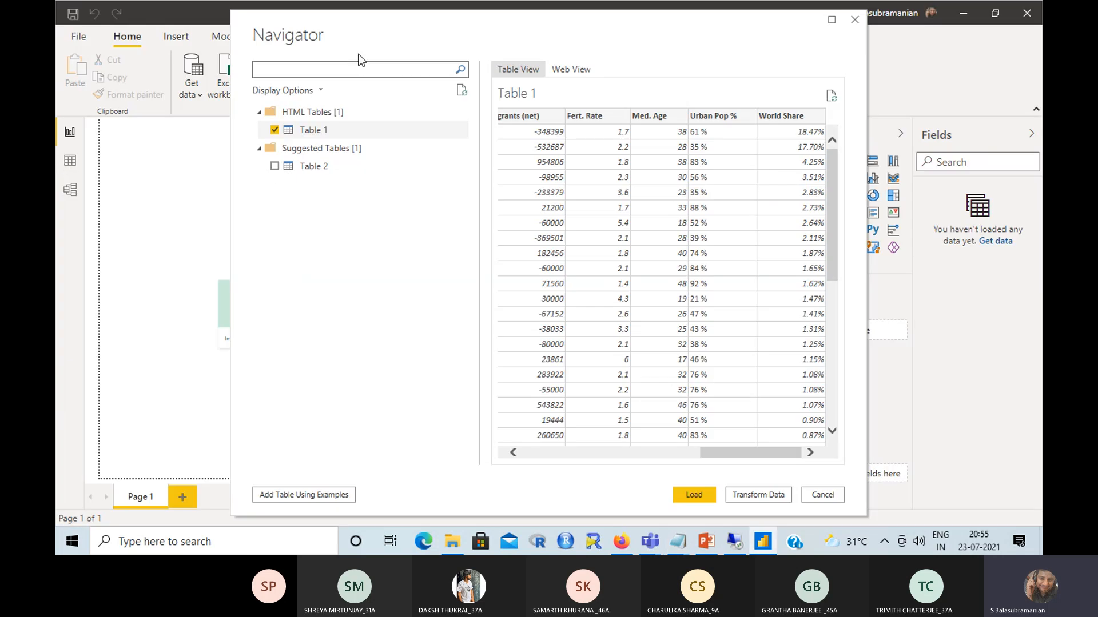
{"action": "left_click", "coordinate": [832, 22]}
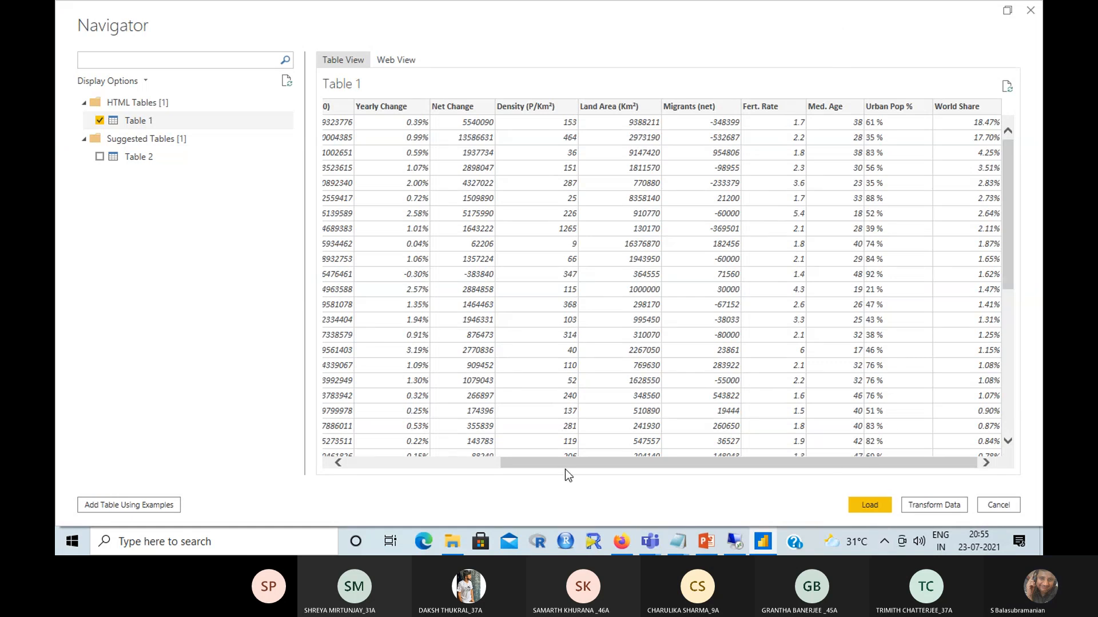
{"action": "left_click_drag", "start_coordinate": [583, 462], "coordinate": [549, 464]}
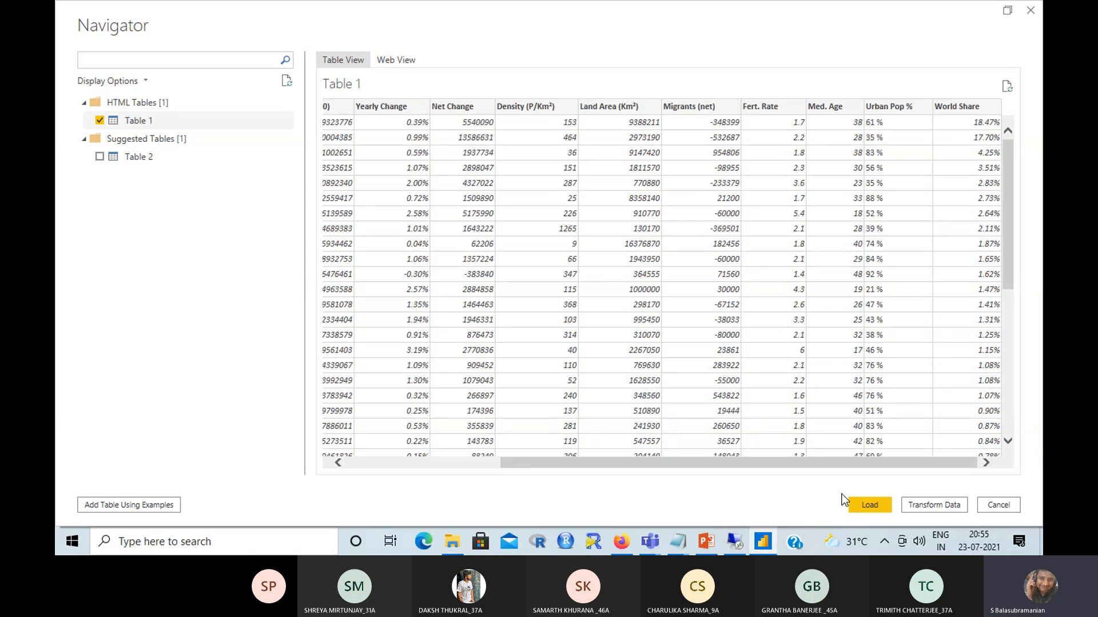
{"action": "left_click", "coordinate": [872, 506]}
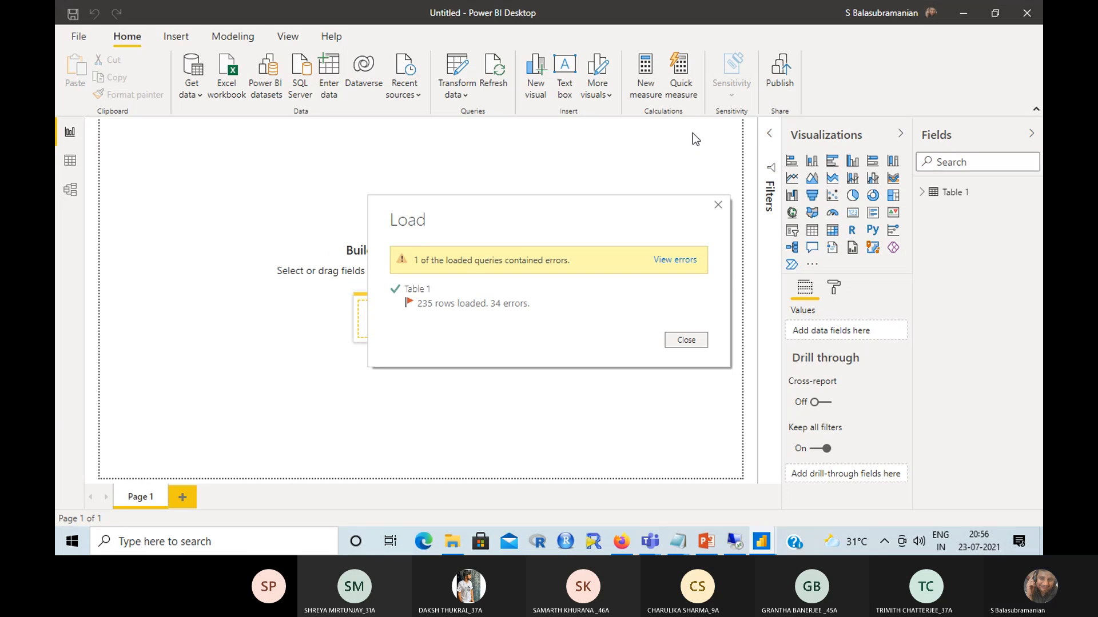
- Close the load summary and view Table 1's 235 country rows in Data view
{"action": "left_click", "coordinate": [688, 340]}
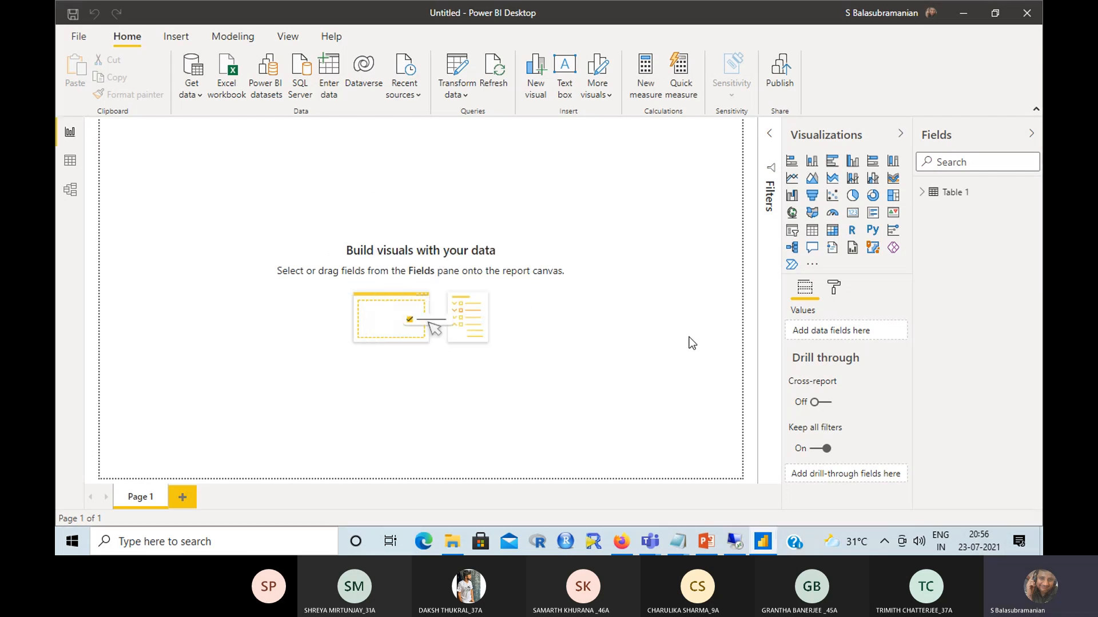
{"action": "left_click", "coordinate": [69, 163]}
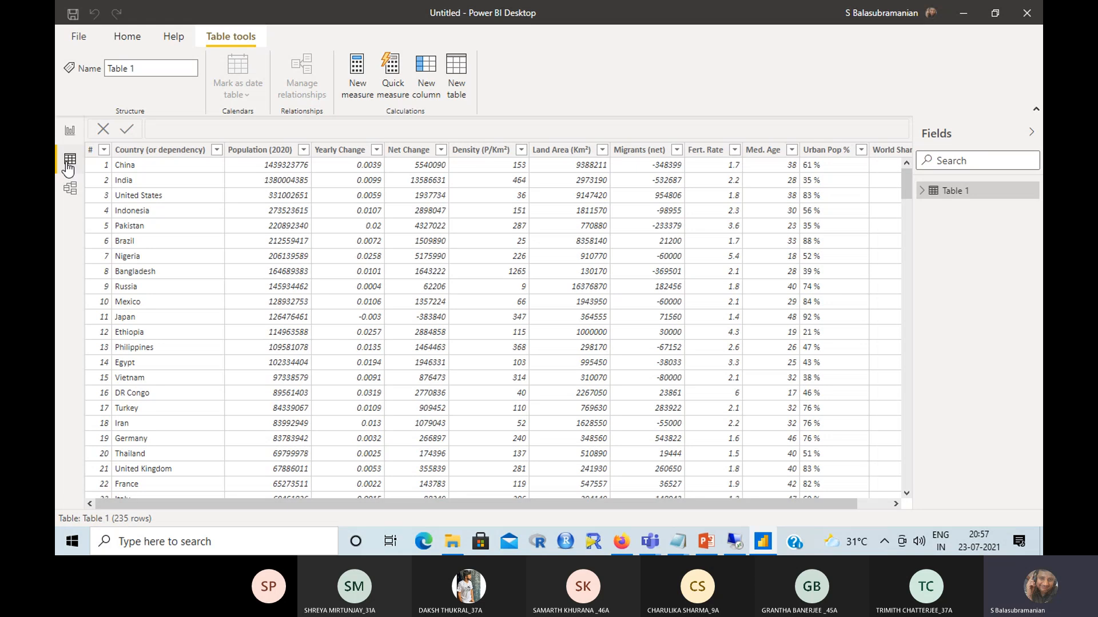
- Add an empty map visual to the report page and expand Table 1's fields
{"action": "left_click", "coordinate": [72, 133]}
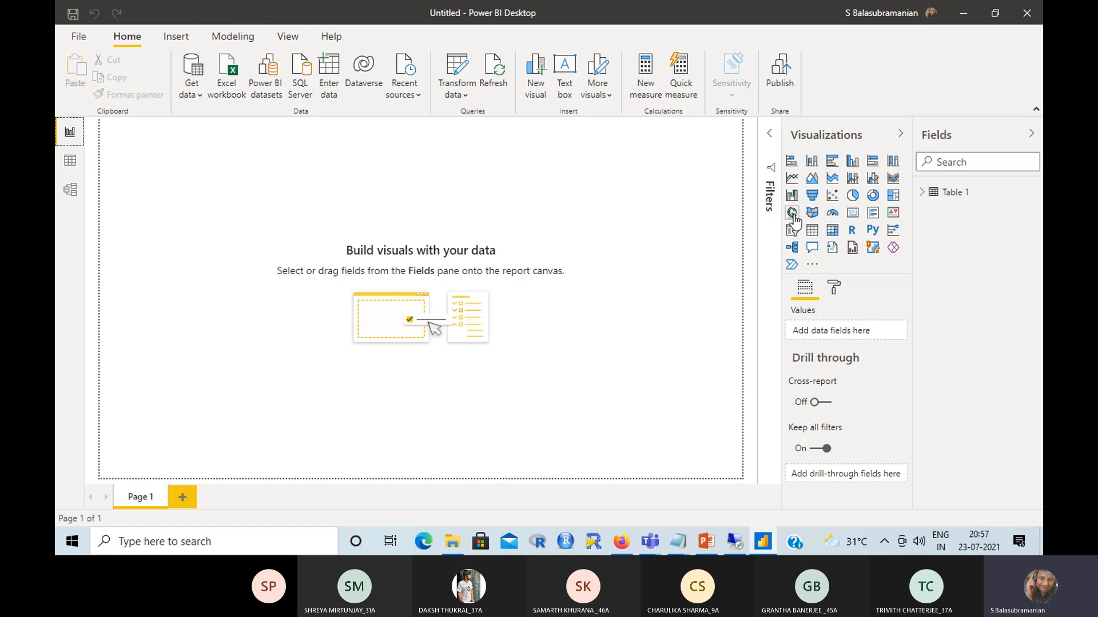
{"action": "left_click", "coordinate": [792, 215]}
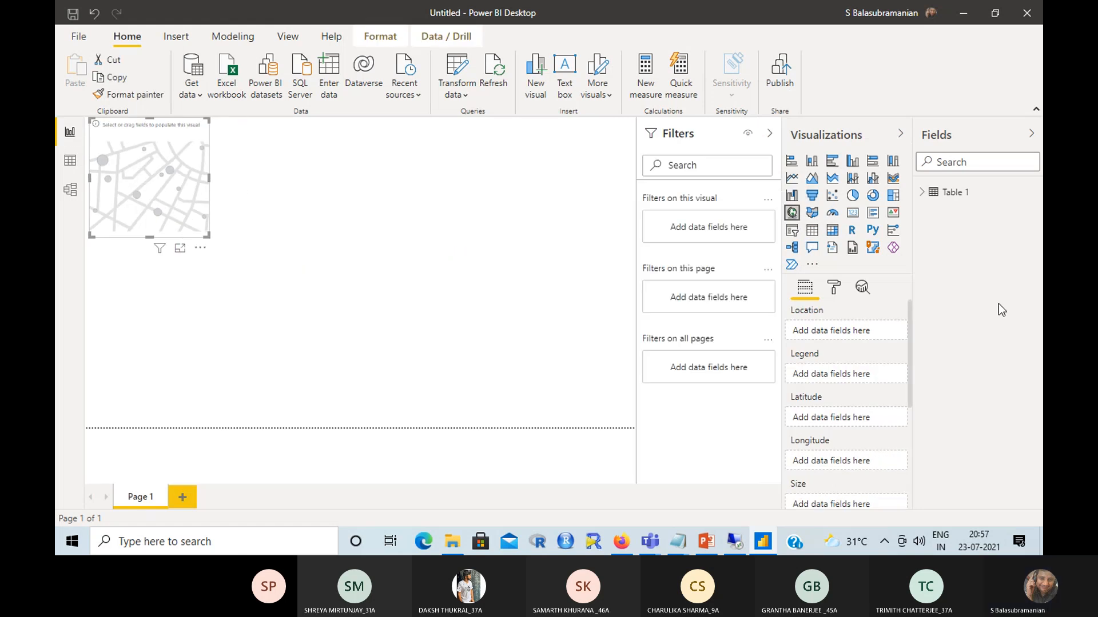
{"action": "left_click", "coordinate": [922, 193]}
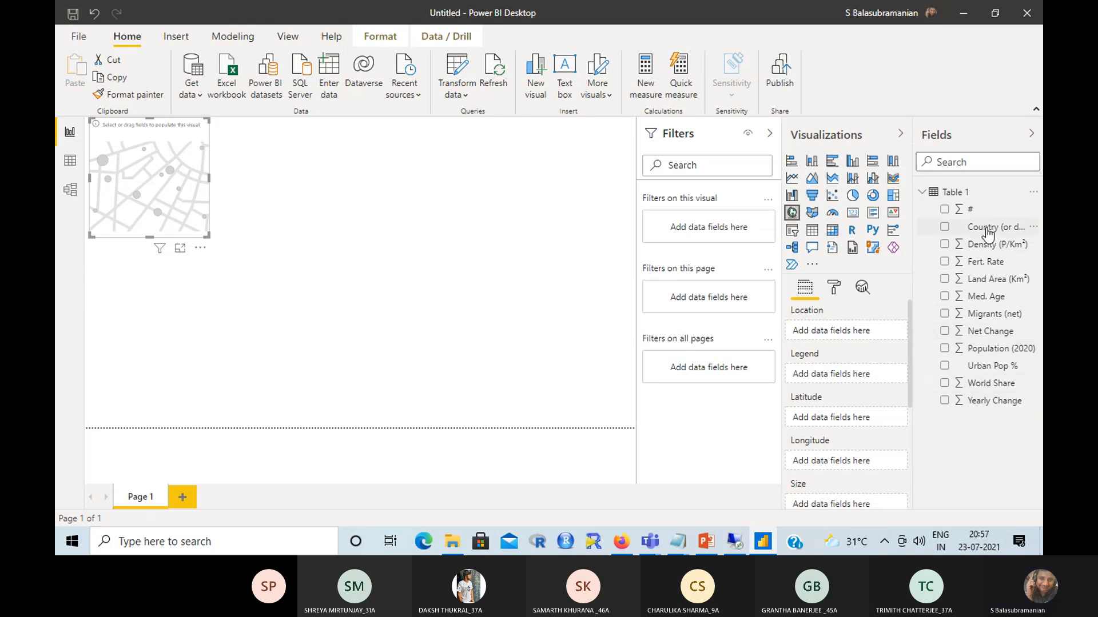
- Plot Population (2020) by Country (or dependency) as map bubbles and enlarge the map
{"action": "left_click_drag", "start_coordinate": [893, 313], "coordinate": [863, 339]}
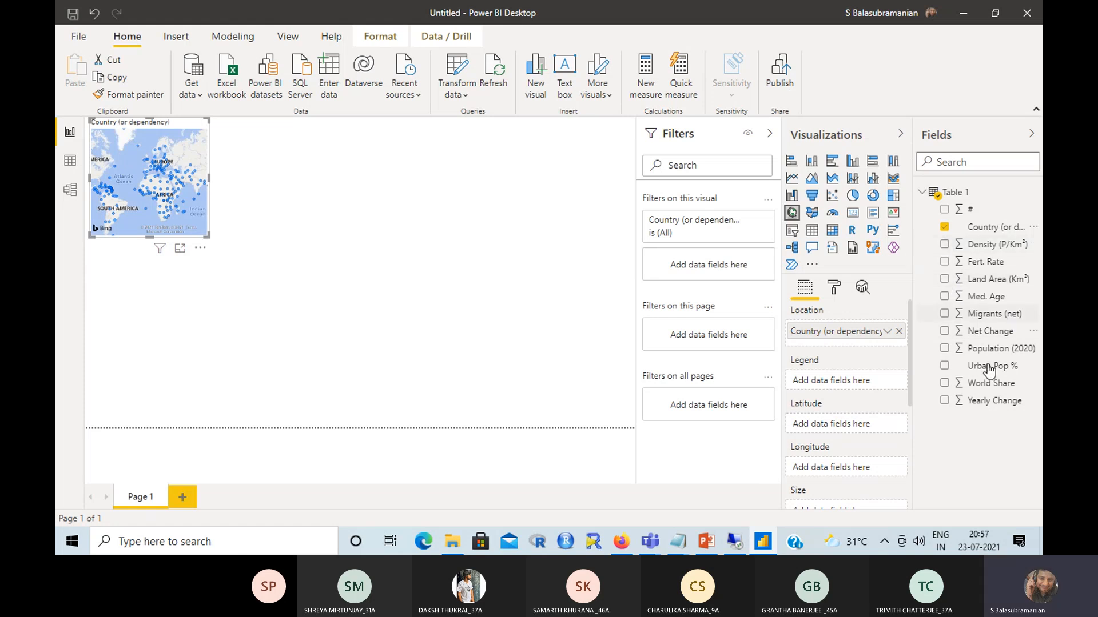
{"action": "left_click", "coordinate": [945, 349]}
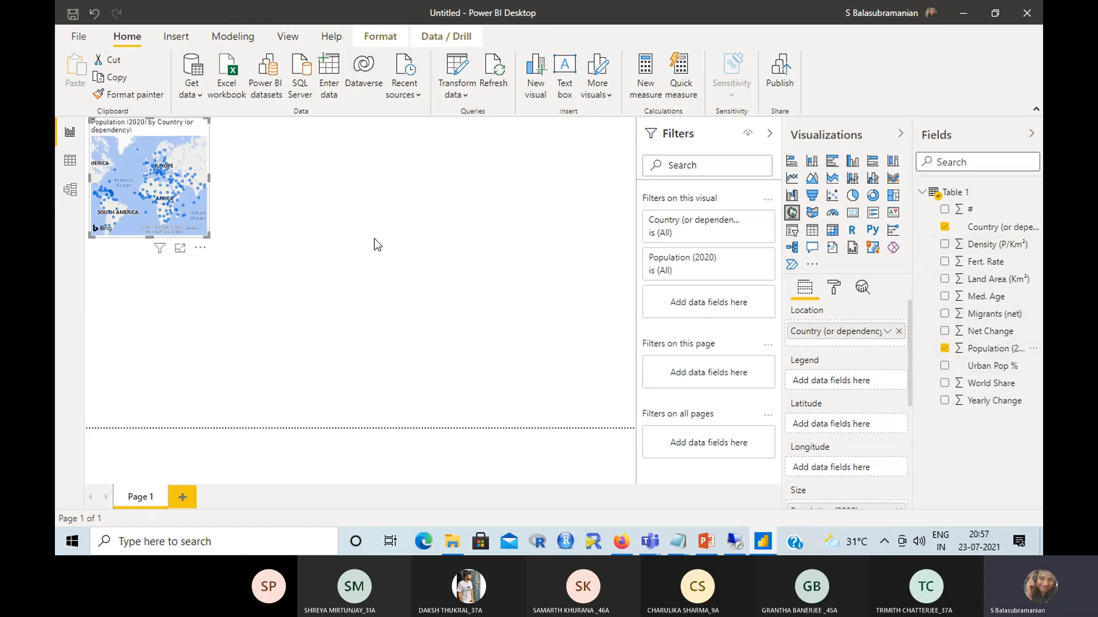
{"action": "left_click_drag", "start_coordinate": [211, 236], "coordinate": [534, 417]}
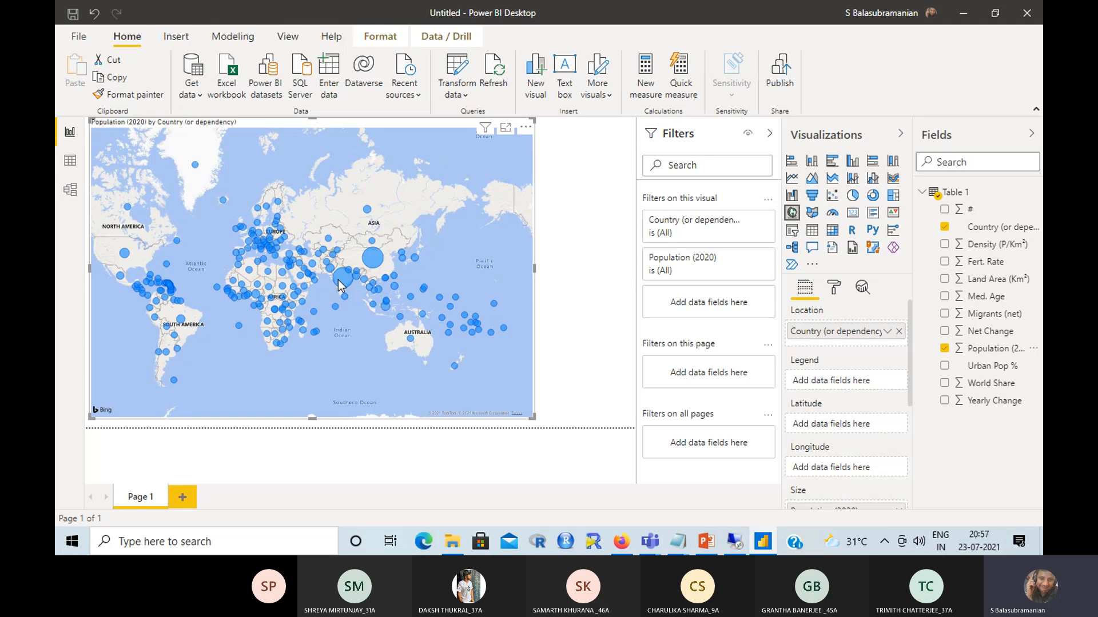
{"action": "mouse_move", "coordinate": [342, 286]}
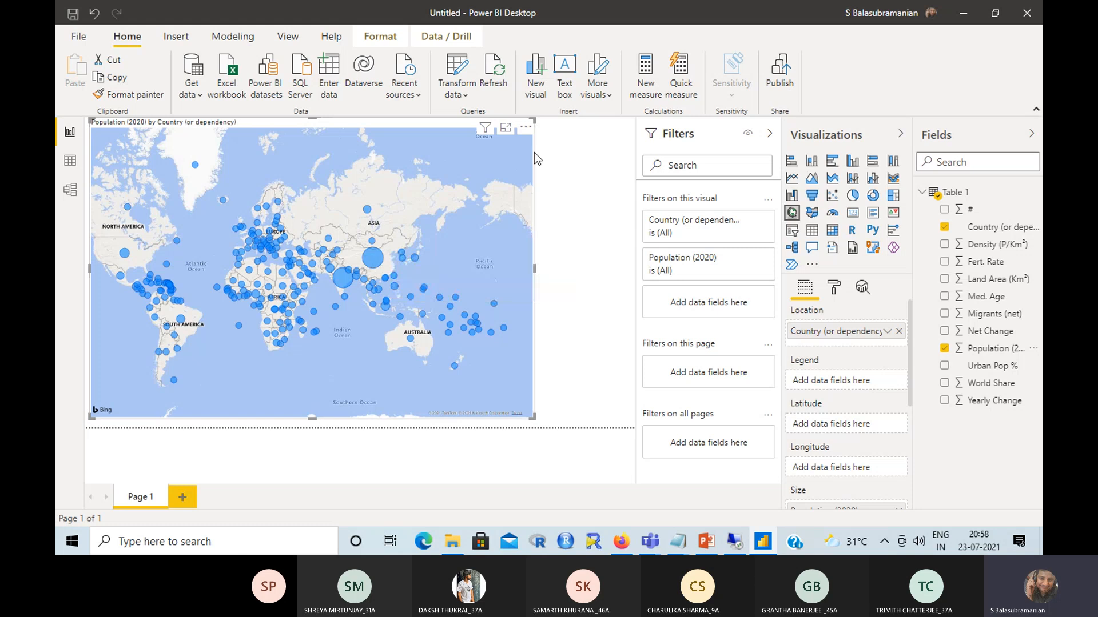
- Delete Table 1 from the model and remove the broken map visual
{"action": "right_click", "coordinate": [950, 200]}
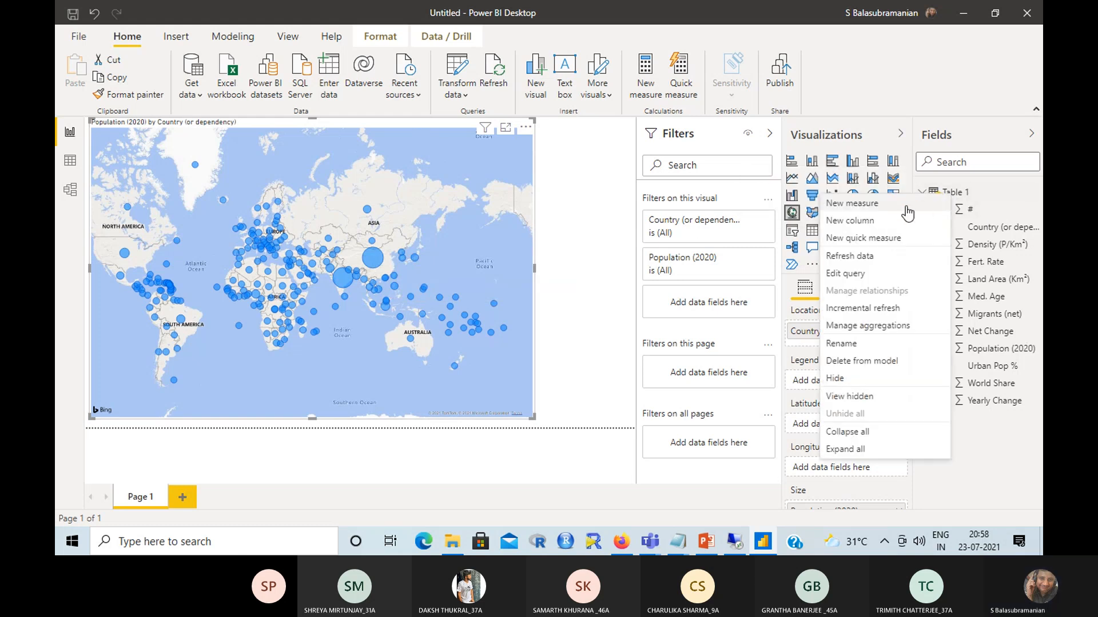
{"action": "left_click", "coordinate": [889, 366]}
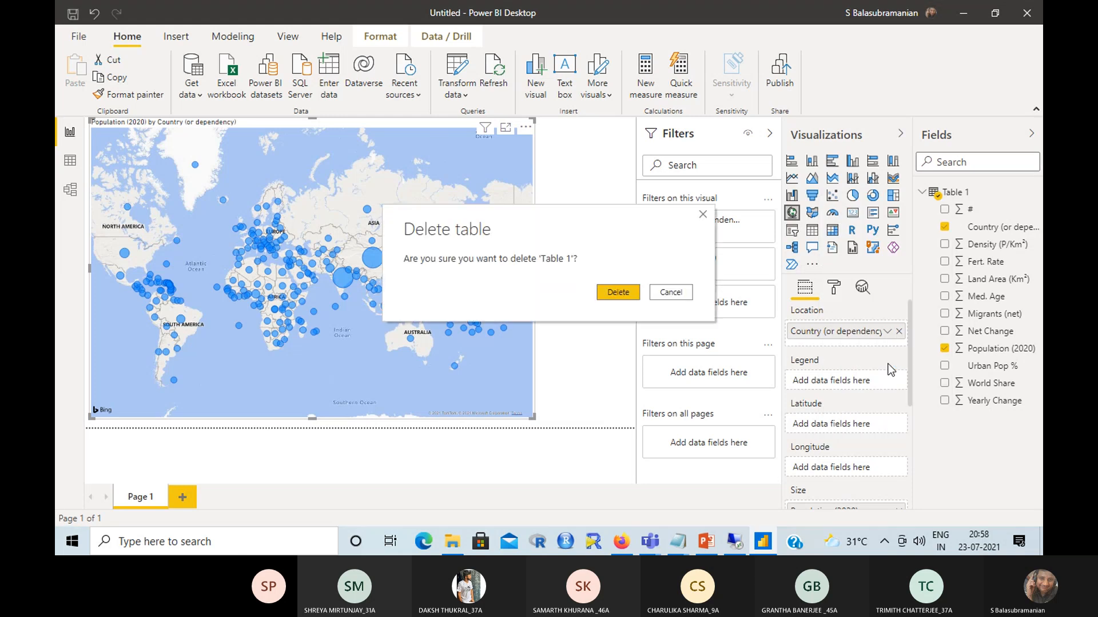
{"action": "left_click", "coordinate": [635, 295]}
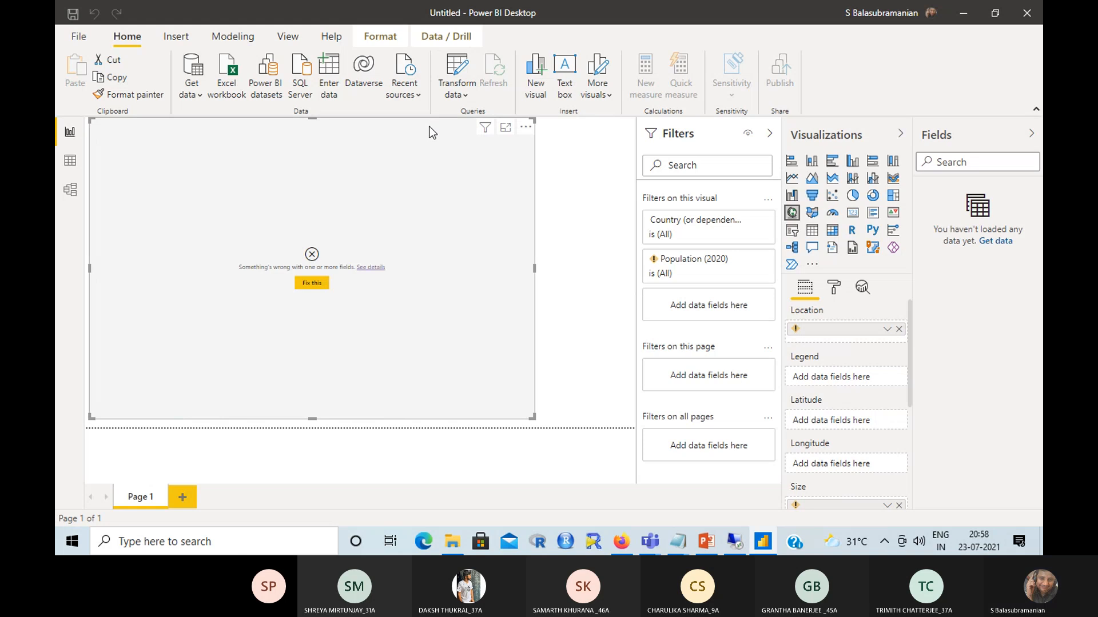
{"action": "key", "text": "Delete"}
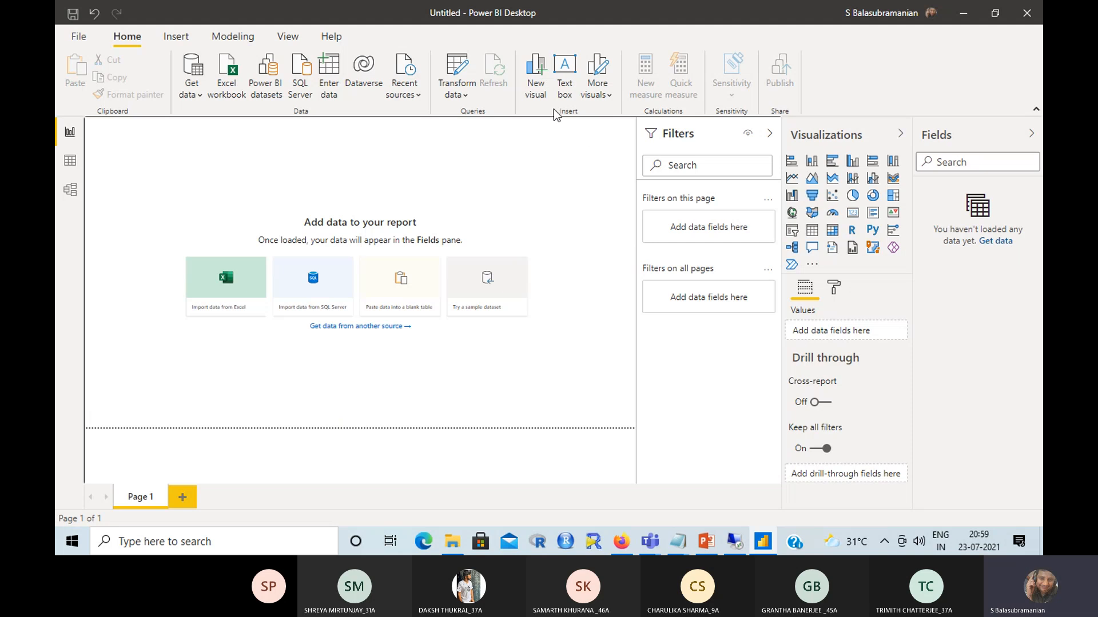
- Insert a text box and type the 'My First Repor' title text
{"action": "left_click", "coordinate": [564, 82]}
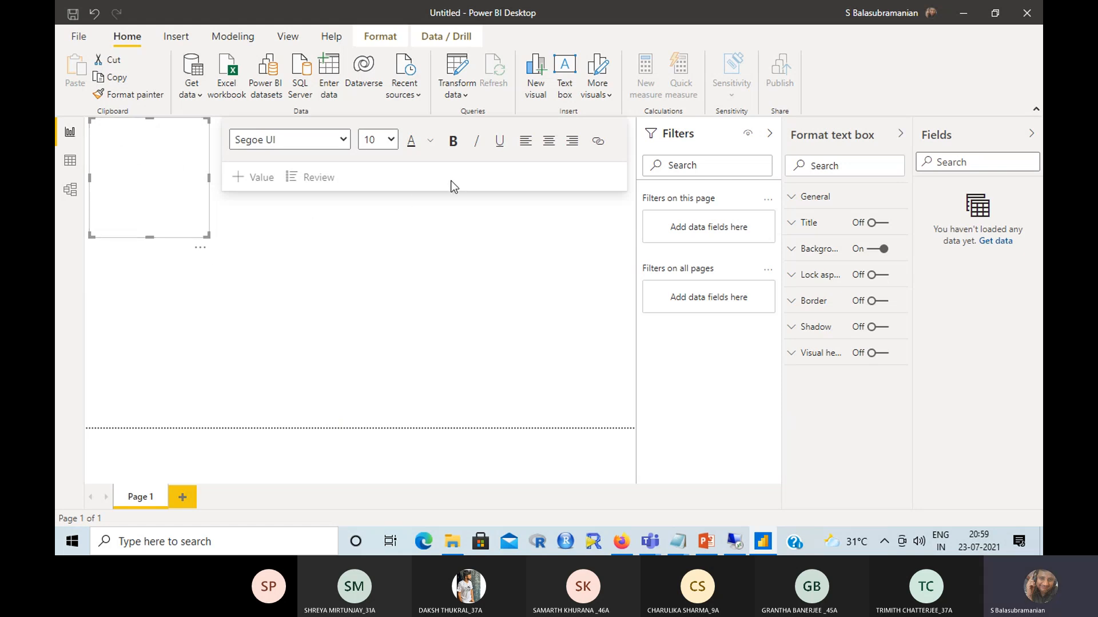
{"action": "left_click", "coordinate": [565, 77]}
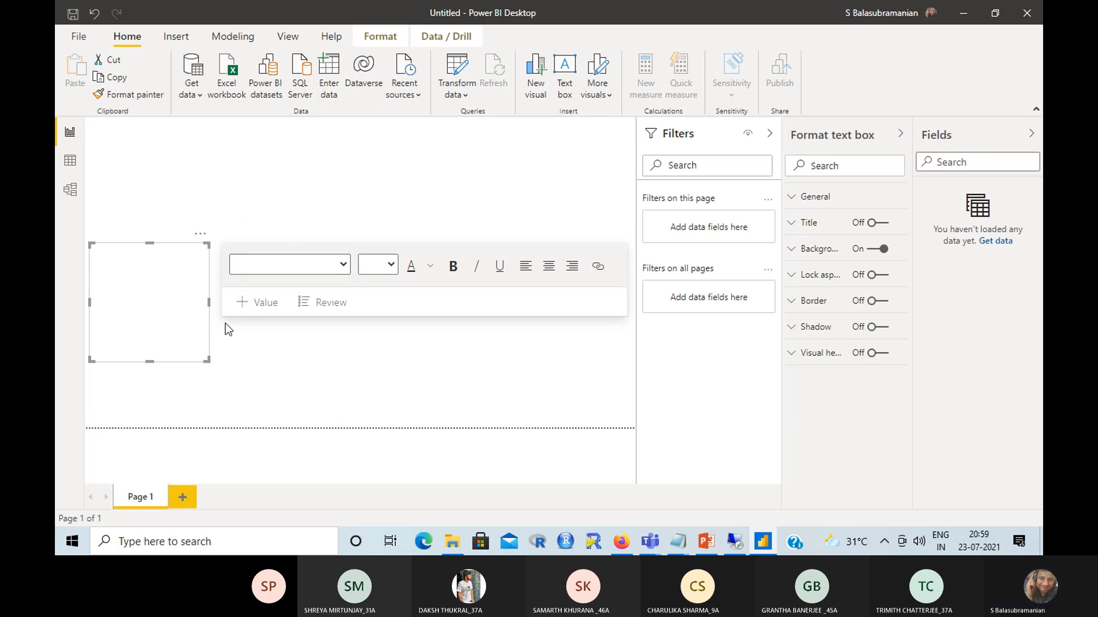
{"action": "left_click", "coordinate": [153, 303]}
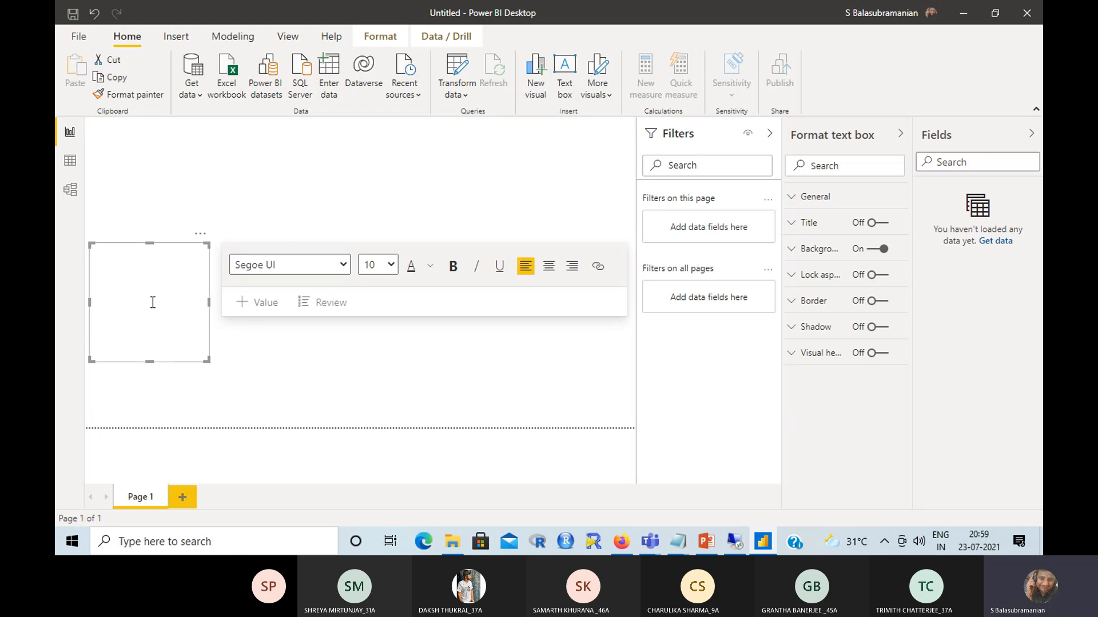
{"action": "type", "text": "My"}
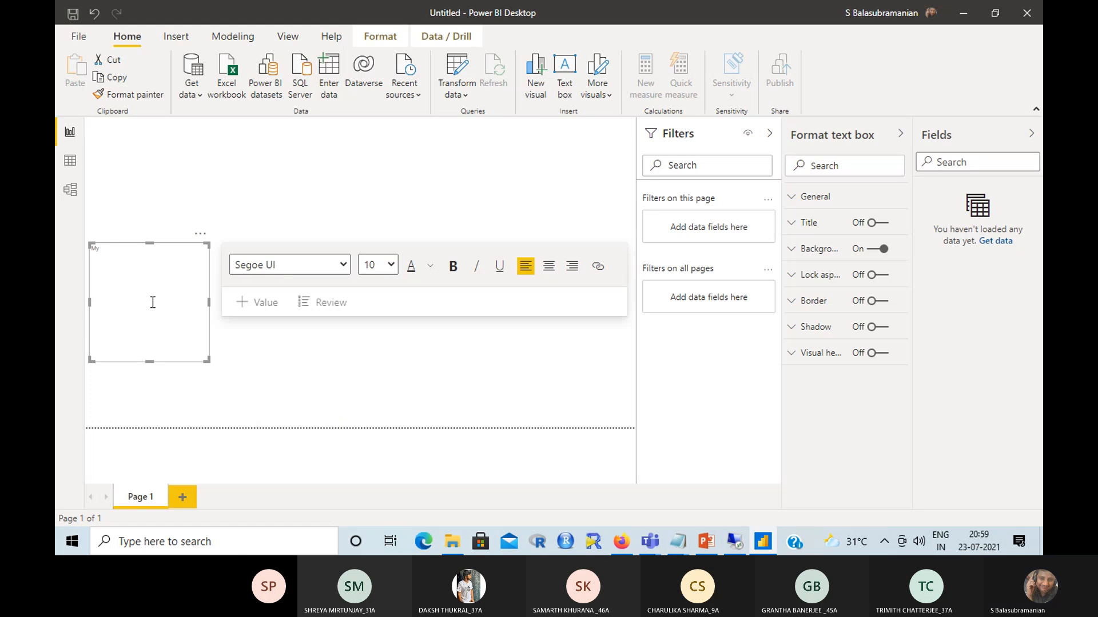
{"action": "type", "text": " First Report"}
- Make the title text bold at 40 pt
{"action": "left_click_drag", "start_coordinate": [147, 249], "coordinate": [58, 236]}
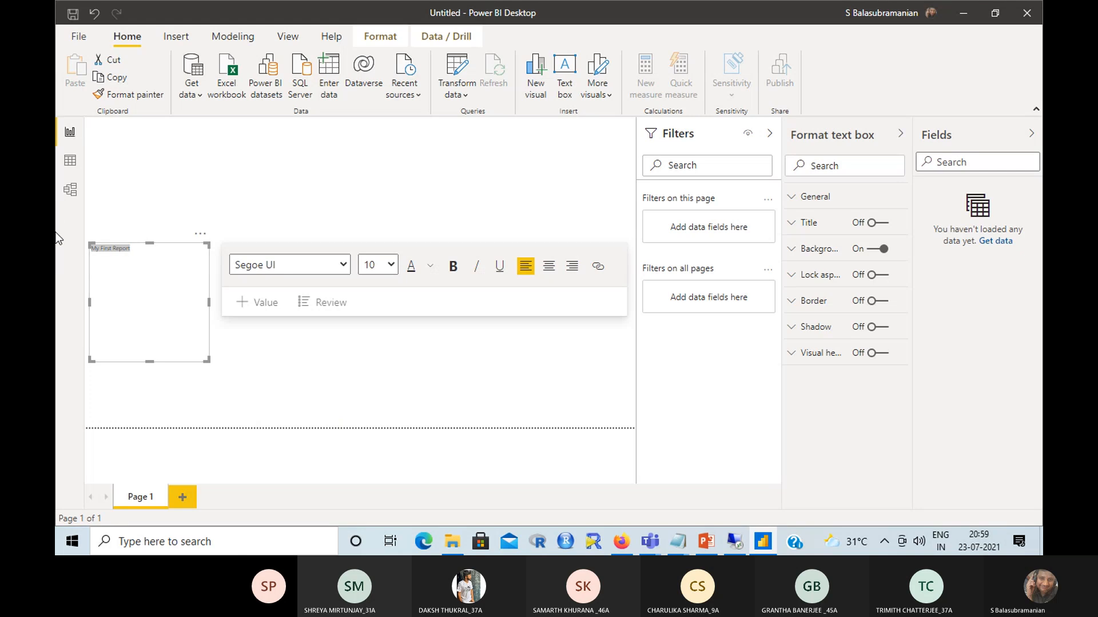
{"action": "left_click", "coordinate": [800, 224]}
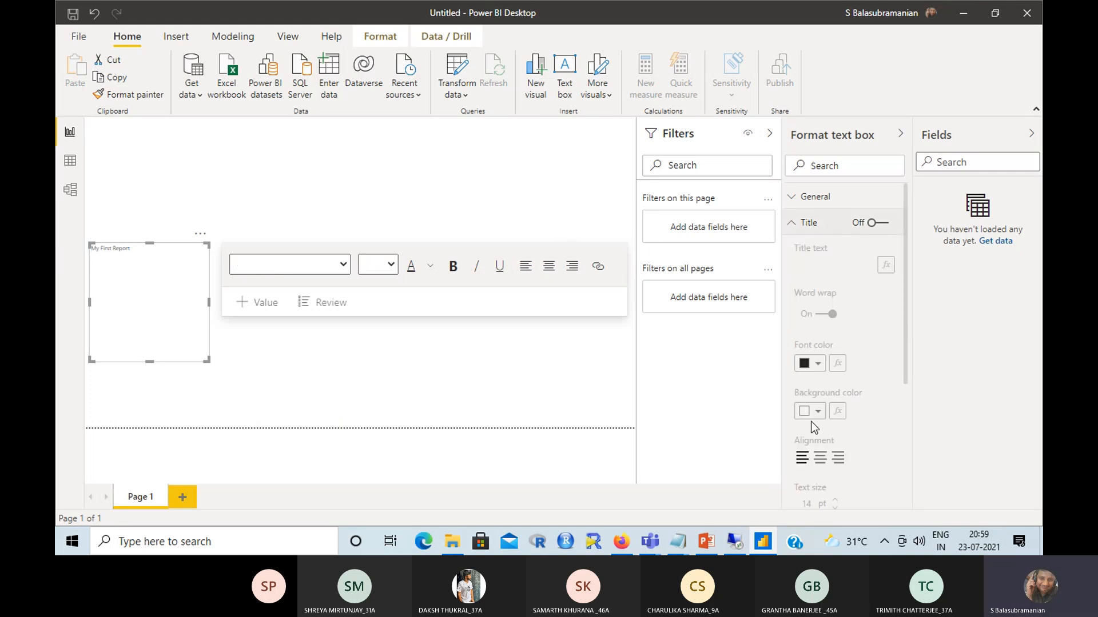
{"action": "left_click", "coordinate": [414, 241]}
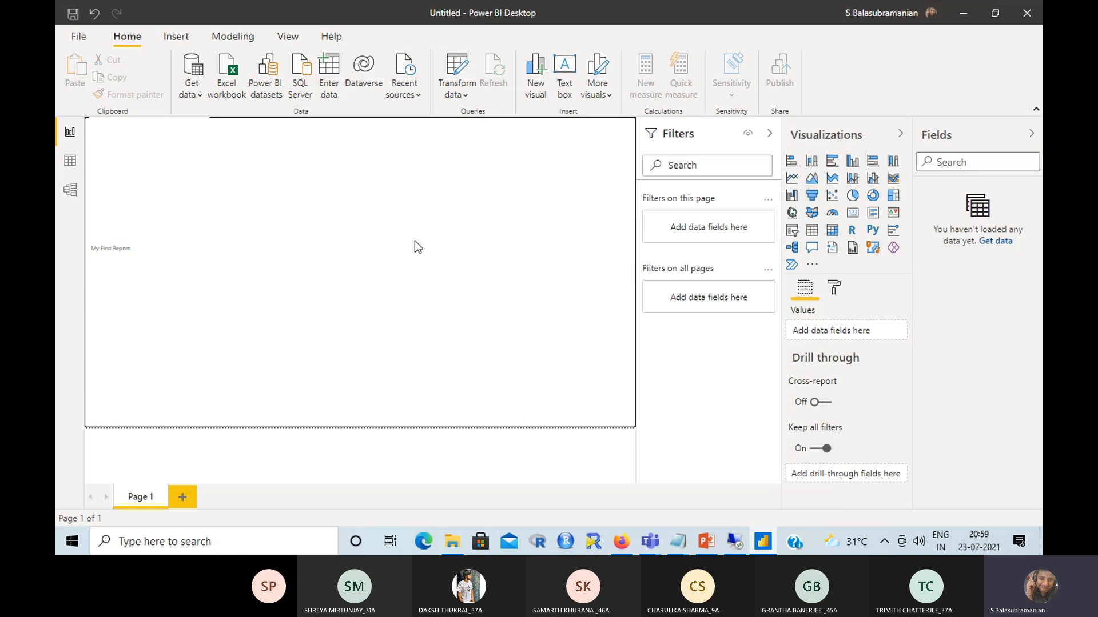
{"action": "left_click", "coordinate": [117, 246]}
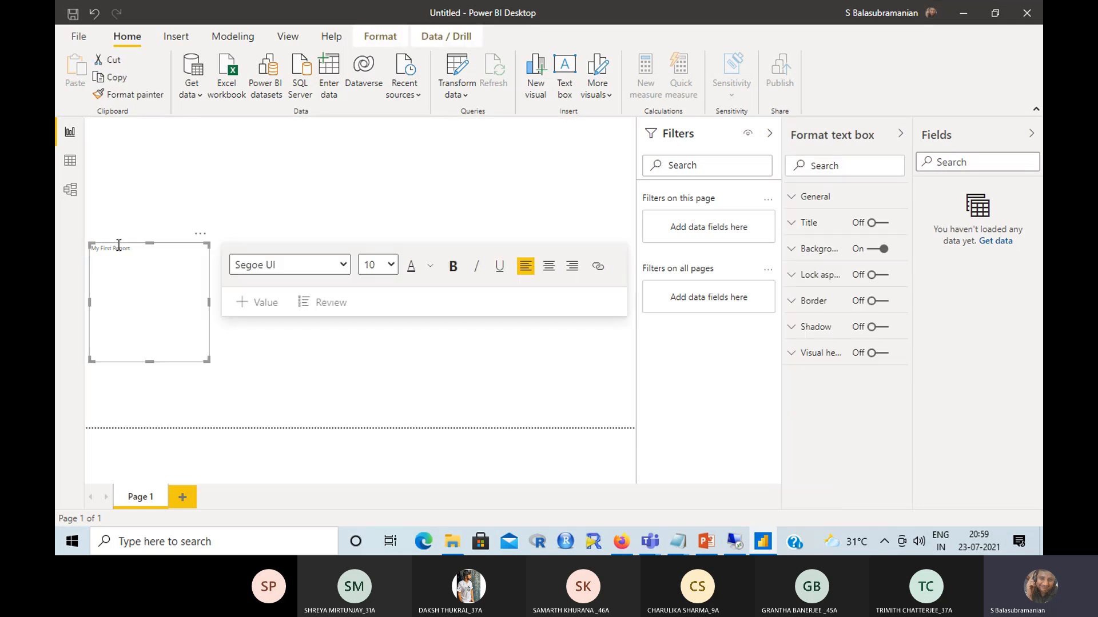
{"action": "left_click", "coordinate": [452, 266]}
{"action": "left_click_drag", "start_coordinate": [169, 259], "coordinate": [66, 258]}
{"action": "left_click", "coordinate": [453, 267]}
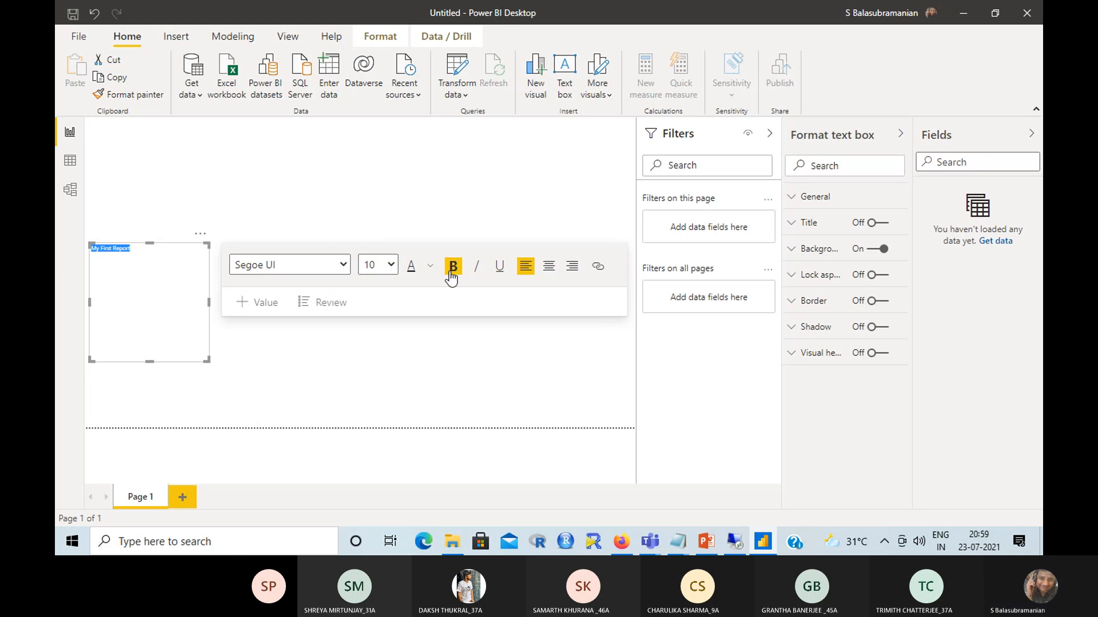
{"action": "left_click", "coordinate": [393, 264]}
{"action": "left_click", "coordinate": [380, 212]}
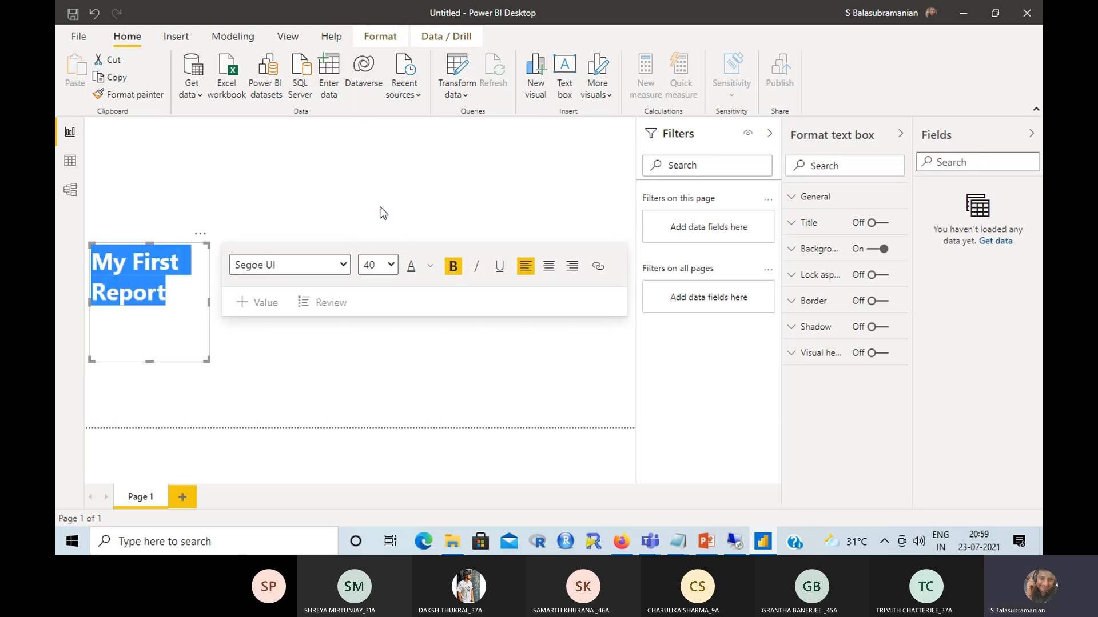
- Widen the title text box so the text fits on one line
{"action": "left_click_drag", "start_coordinate": [209, 302], "coordinate": [395, 333]}
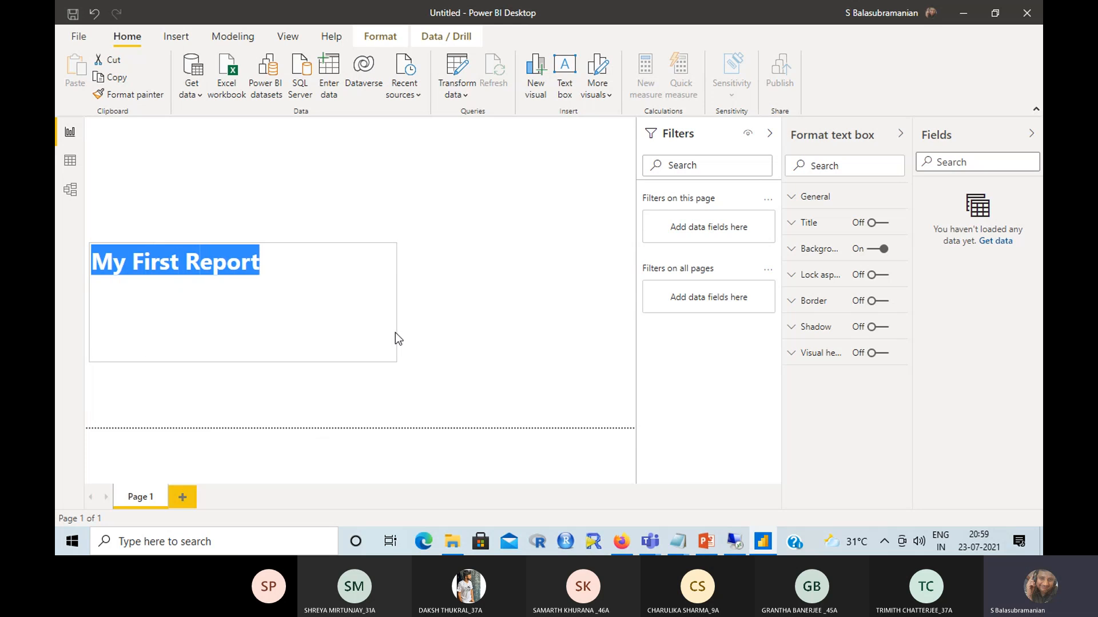
{"action": "left_click_drag", "start_coordinate": [485, 334], "coordinate": [487, 335]}
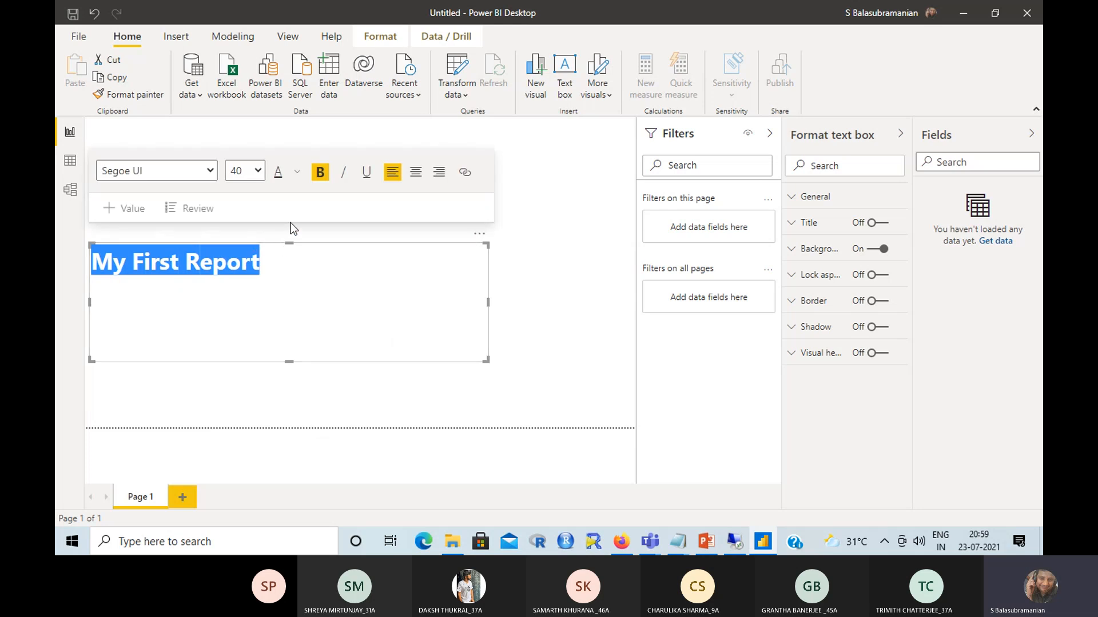
{"action": "left_click", "coordinate": [300, 207]}
{"action": "left_click", "coordinate": [304, 262]}
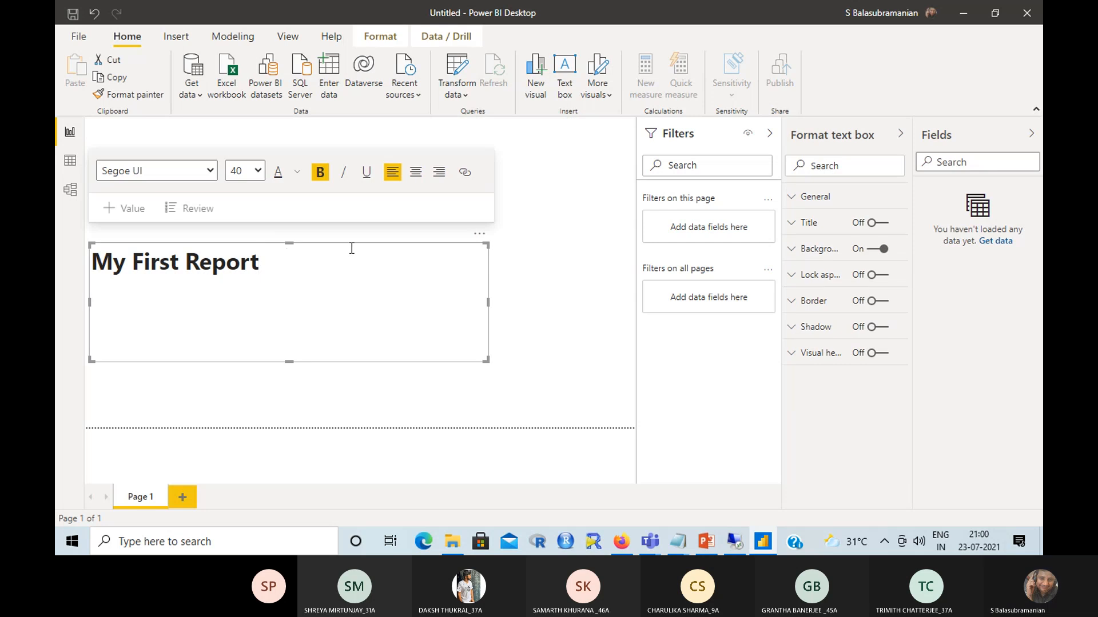
{"action": "left_click", "coordinate": [482, 235]}
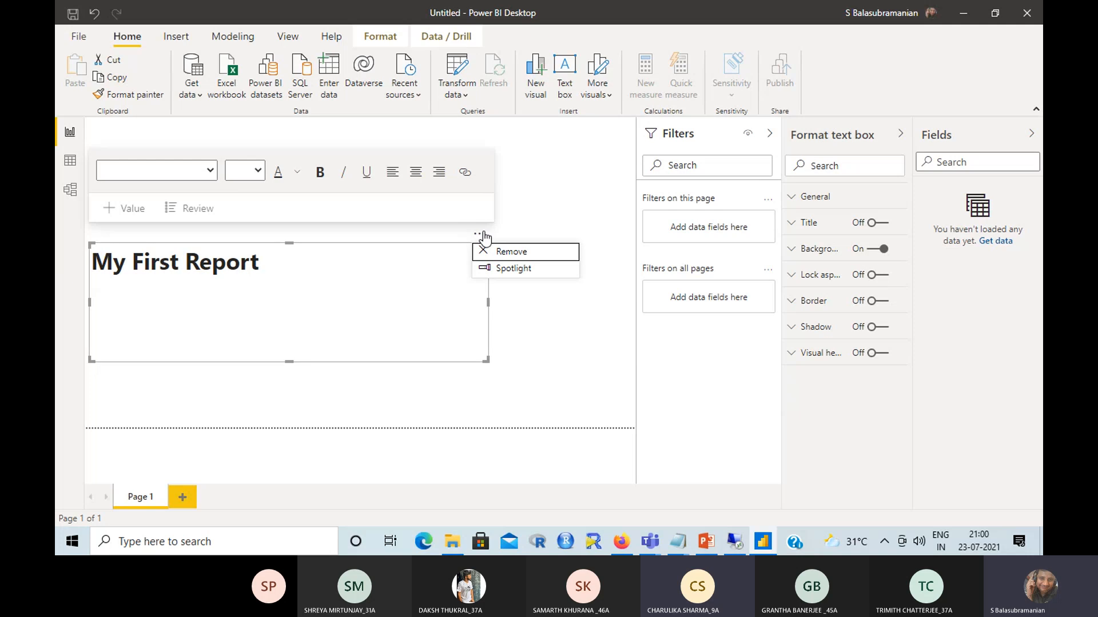
{"action": "left_click", "coordinate": [513, 305]}
- Select all the title text and delete it, leaving the box empty
{"action": "left_click", "coordinate": [240, 262]}
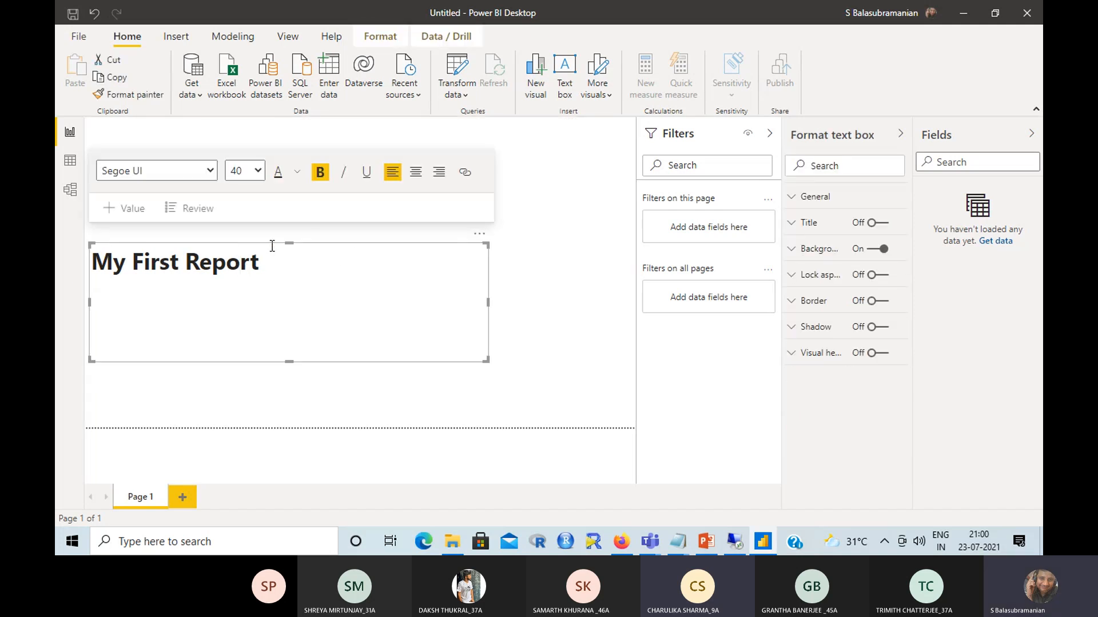
{"action": "left_click", "coordinate": [276, 242]}
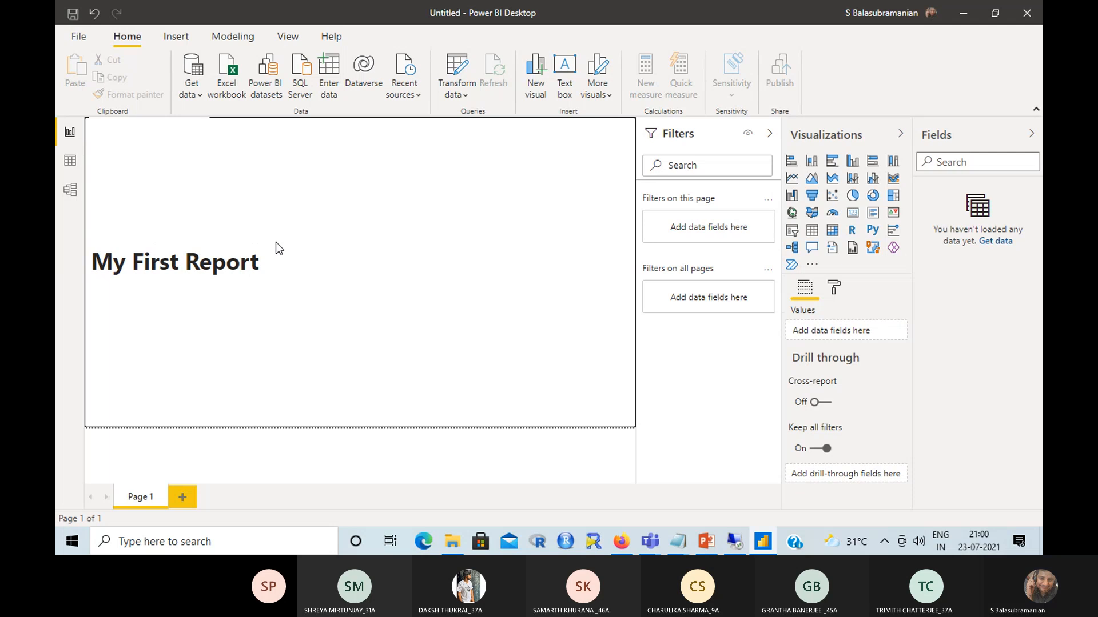
{"action": "left_click", "coordinate": [250, 270]}
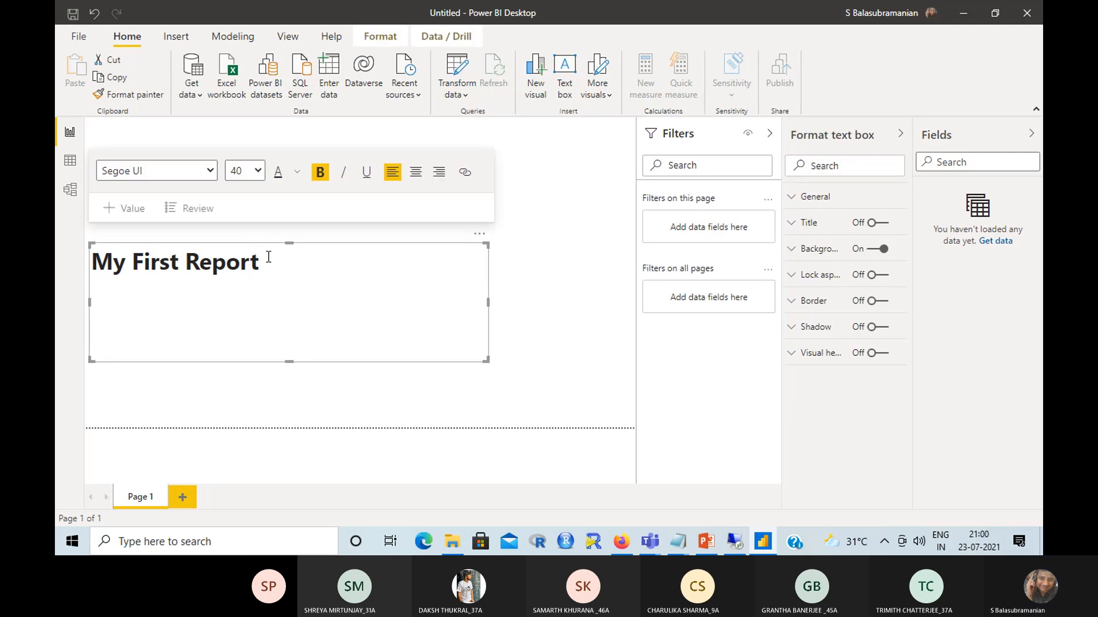
{"action": "left_click_drag", "start_coordinate": [268, 260], "coordinate": [66, 263]}
{"action": "key", "text": "Delete"}
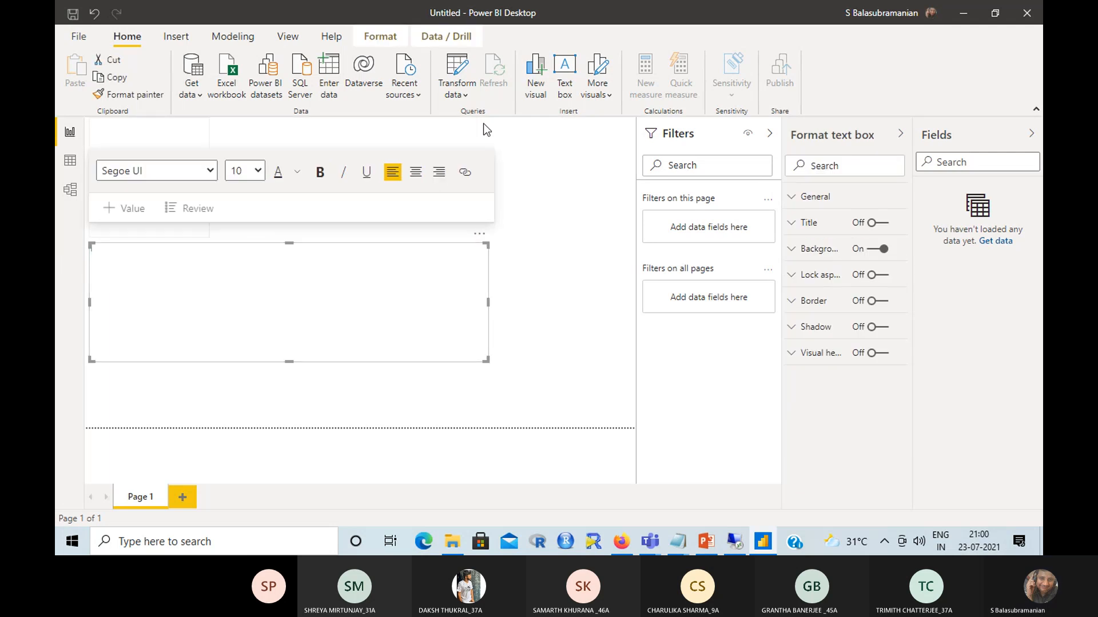
- Add a new text box at the bottom-left and type 'My First Report'
{"action": "left_click", "coordinate": [567, 127]}
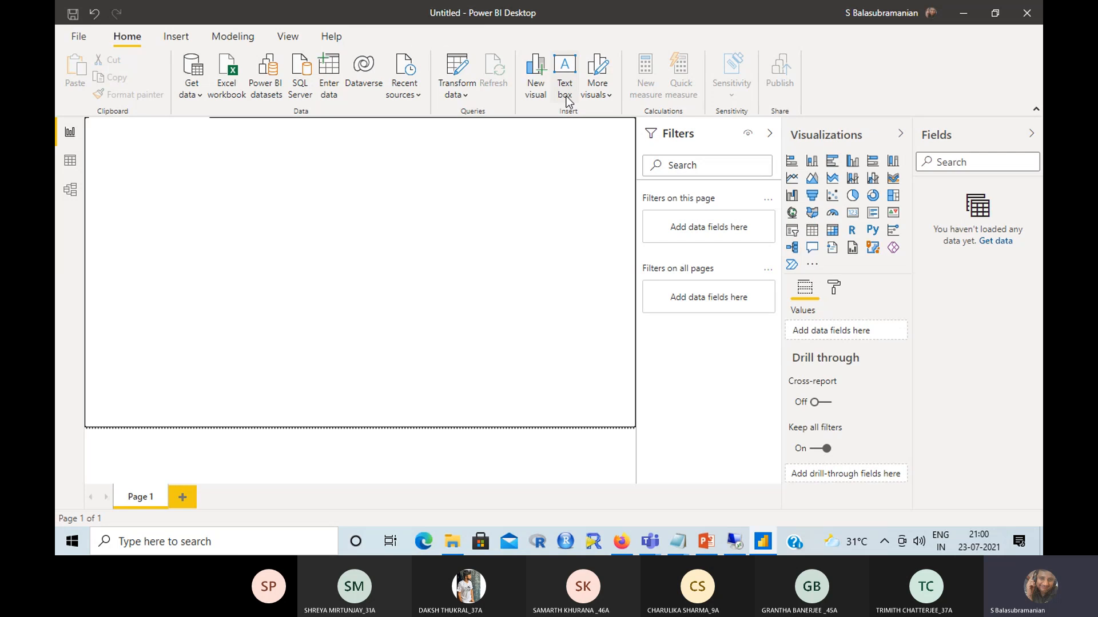
{"action": "left_click", "coordinate": [565, 64]}
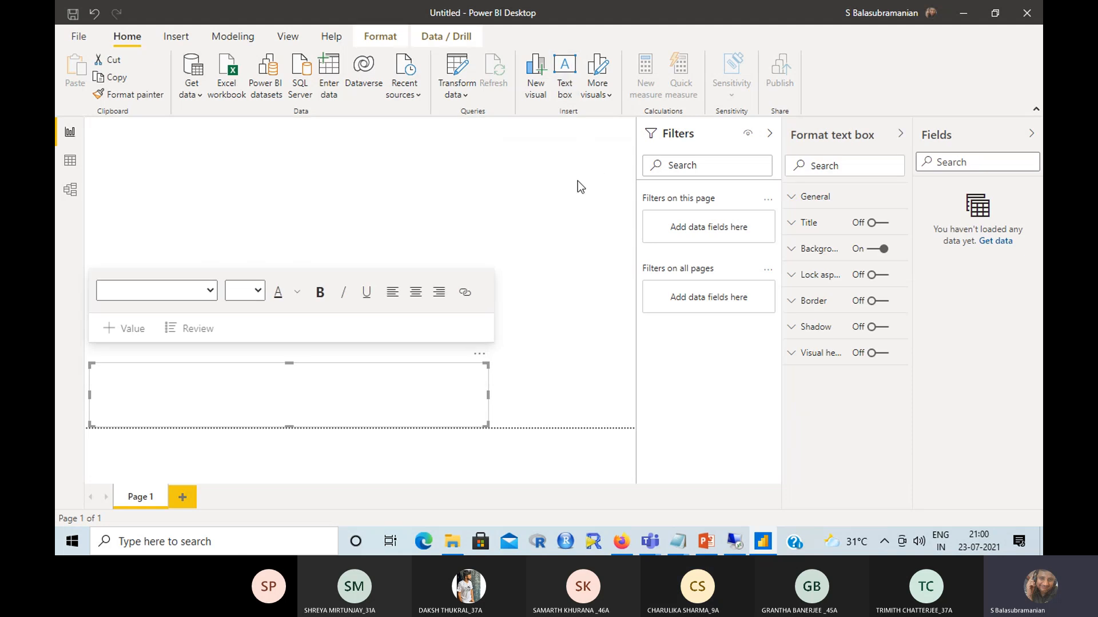
{"action": "left_click", "coordinate": [267, 391]}
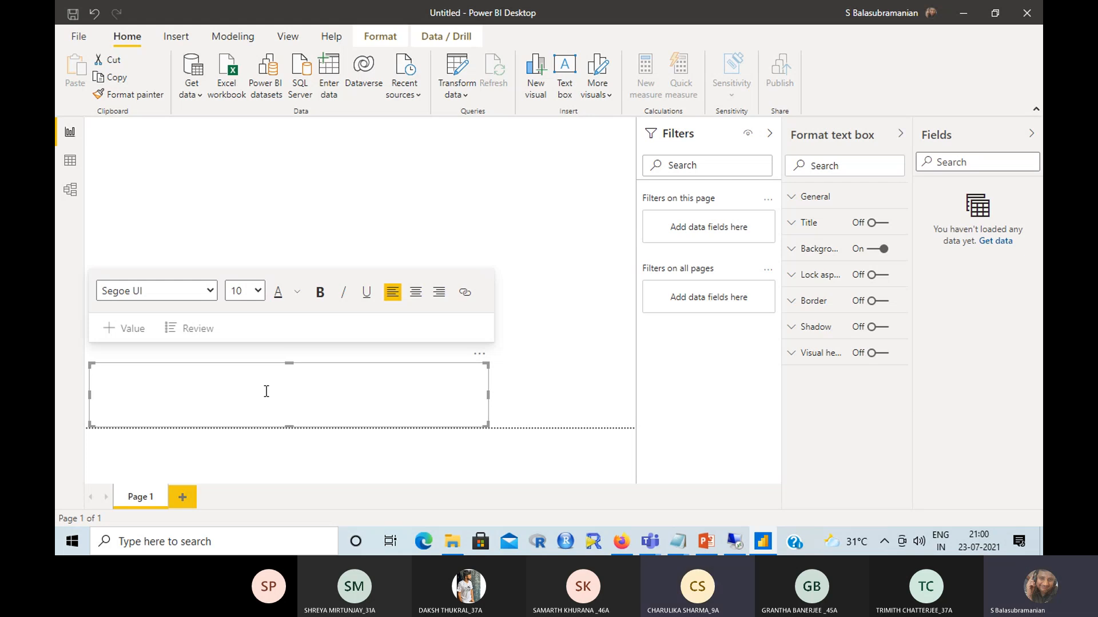
{"action": "type", "text": "My Firs"}
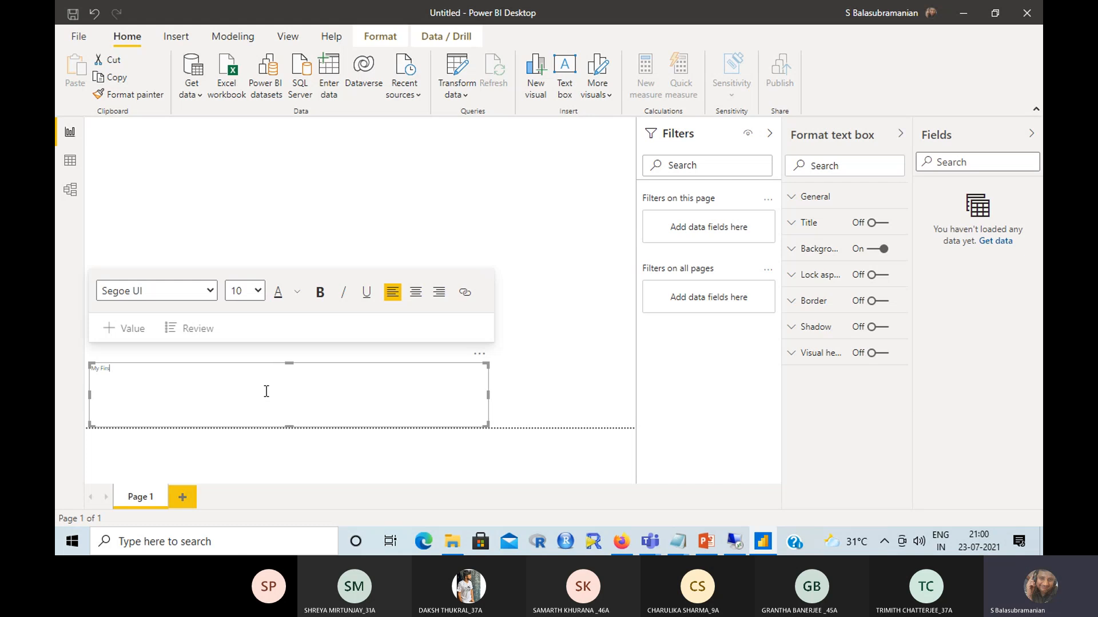
{"action": "type", "text": "t Report"}
- Format the title as bold Comic Sans MS at 54 pt
{"action": "left_click_drag", "start_coordinate": [227, 380], "coordinate": [79, 369]}
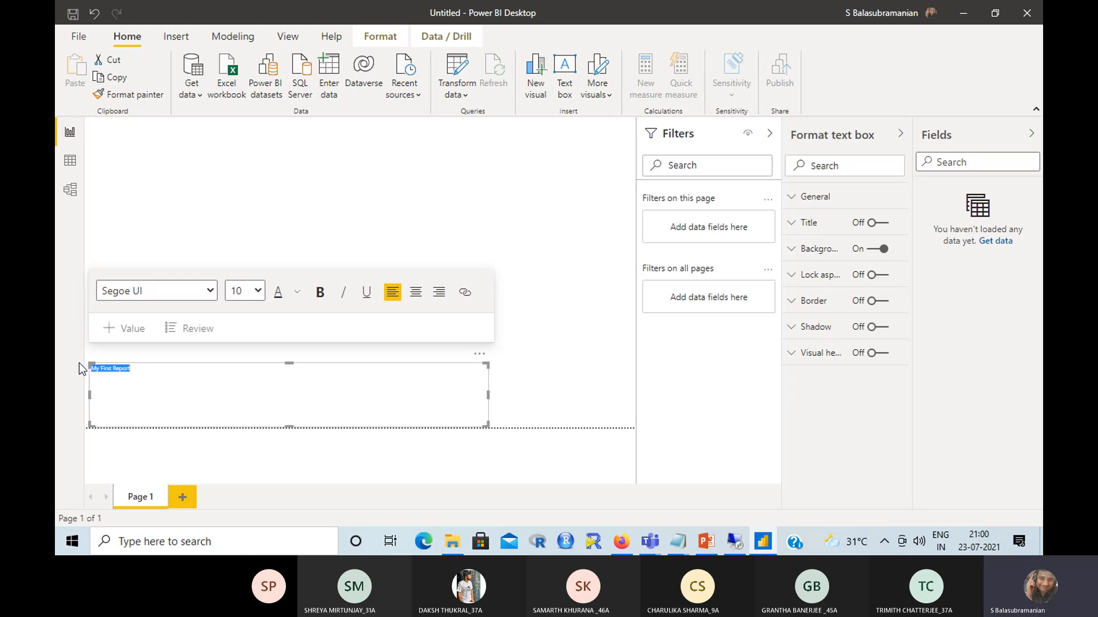
{"action": "left_click", "coordinate": [325, 299]}
{"action": "left_click", "coordinate": [211, 291]}
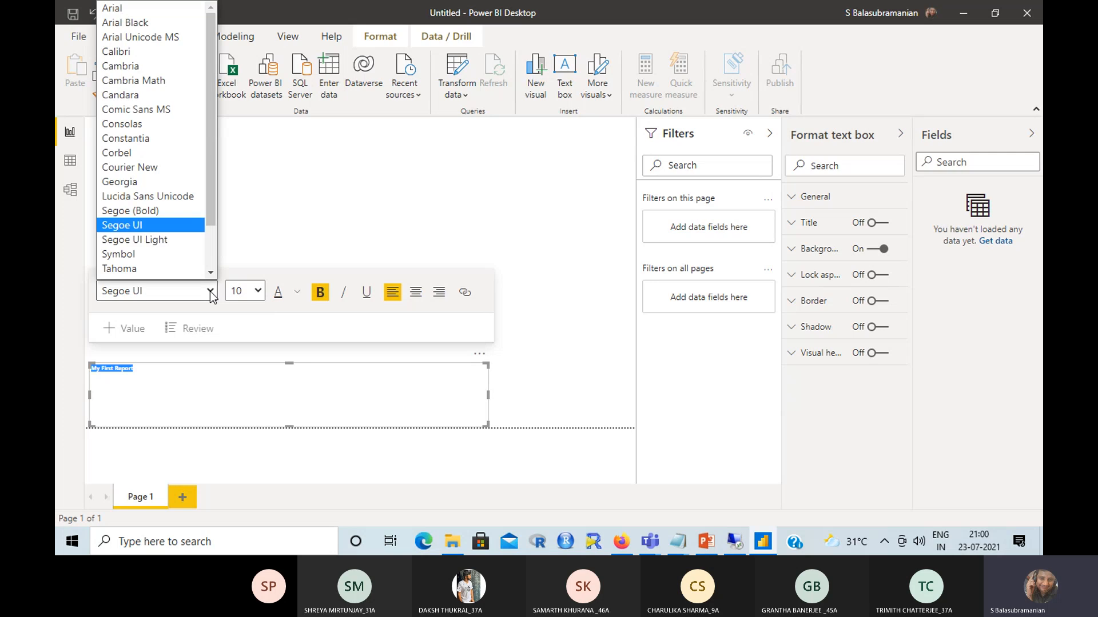
{"action": "left_click", "coordinate": [132, 111]}
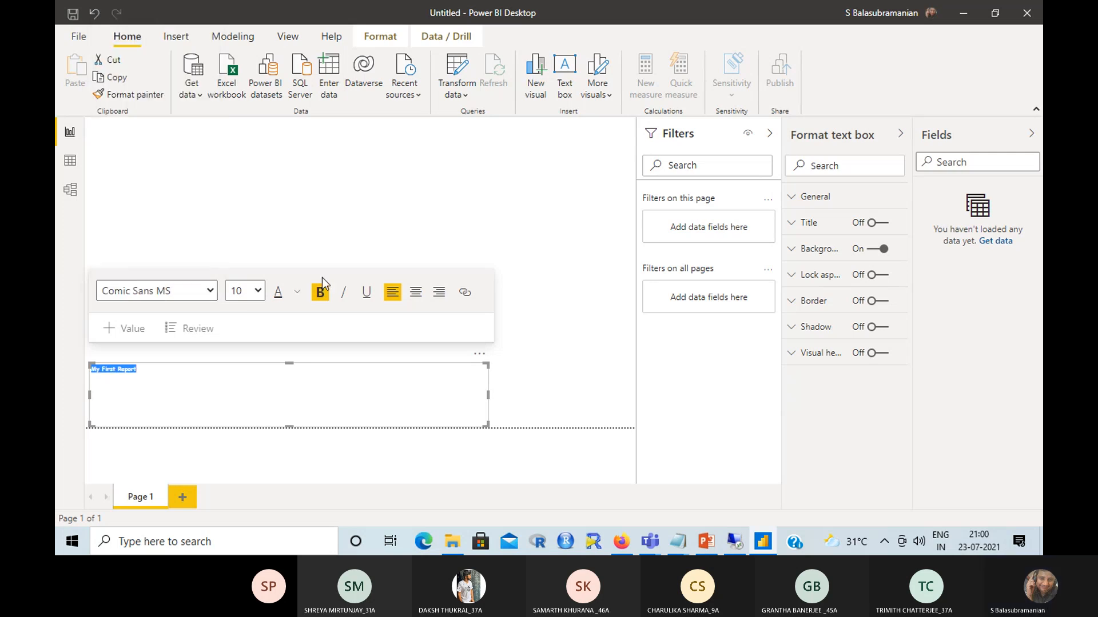
{"action": "left_click", "coordinate": [258, 291]}
{"action": "left_click", "coordinate": [238, 228]}
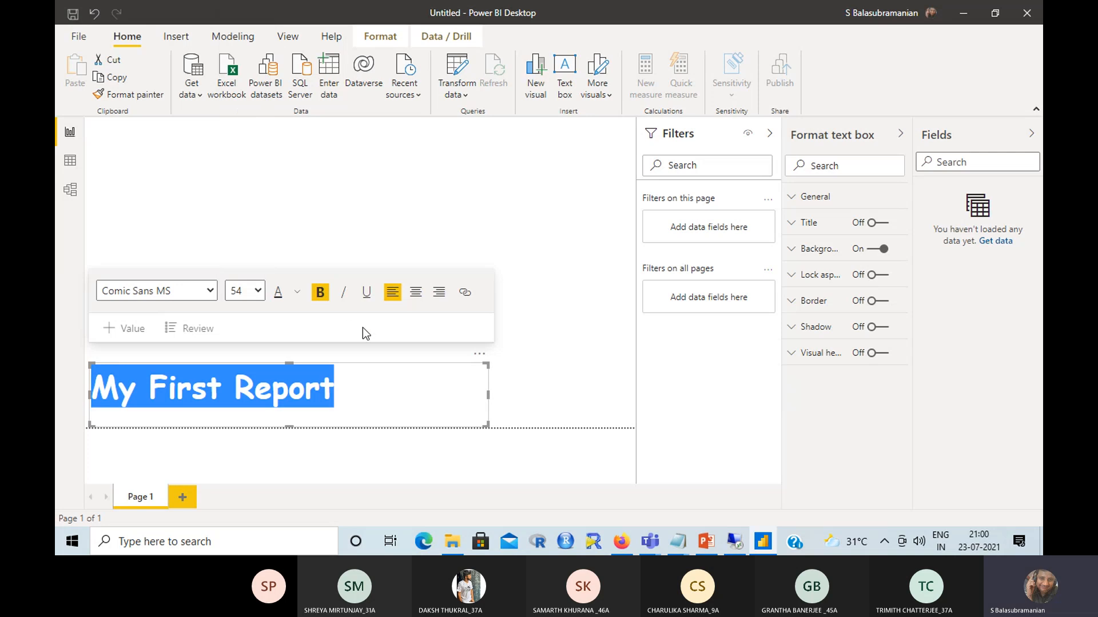
{"action": "left_click", "coordinate": [533, 374]}
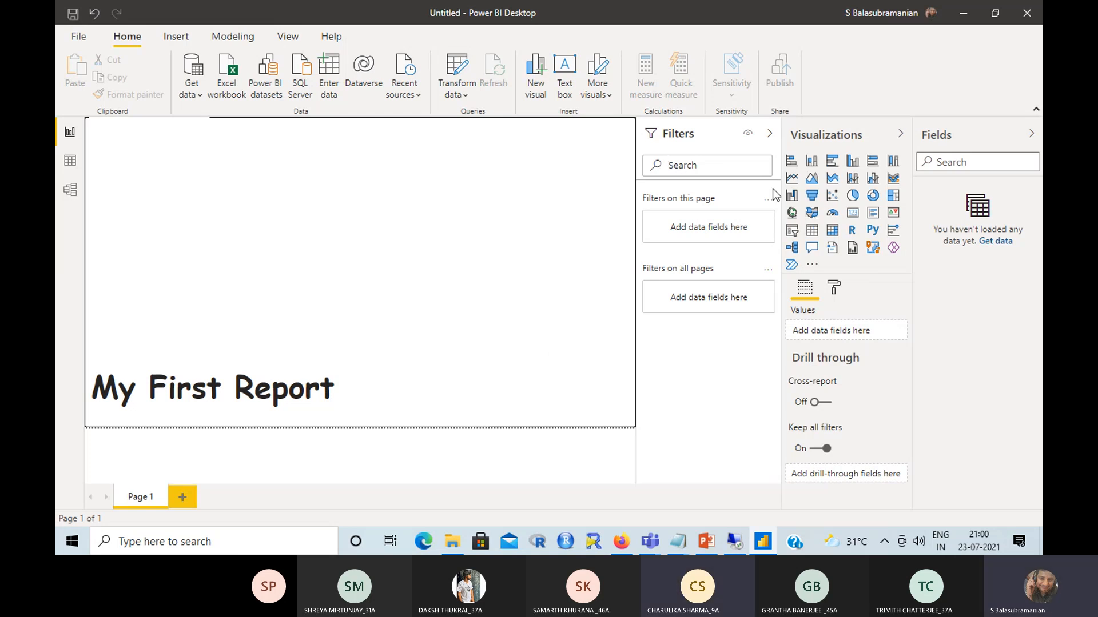
- Collapse the Fields pane and show the report page's format settings
{"action": "left_click", "coordinate": [1031, 137]}
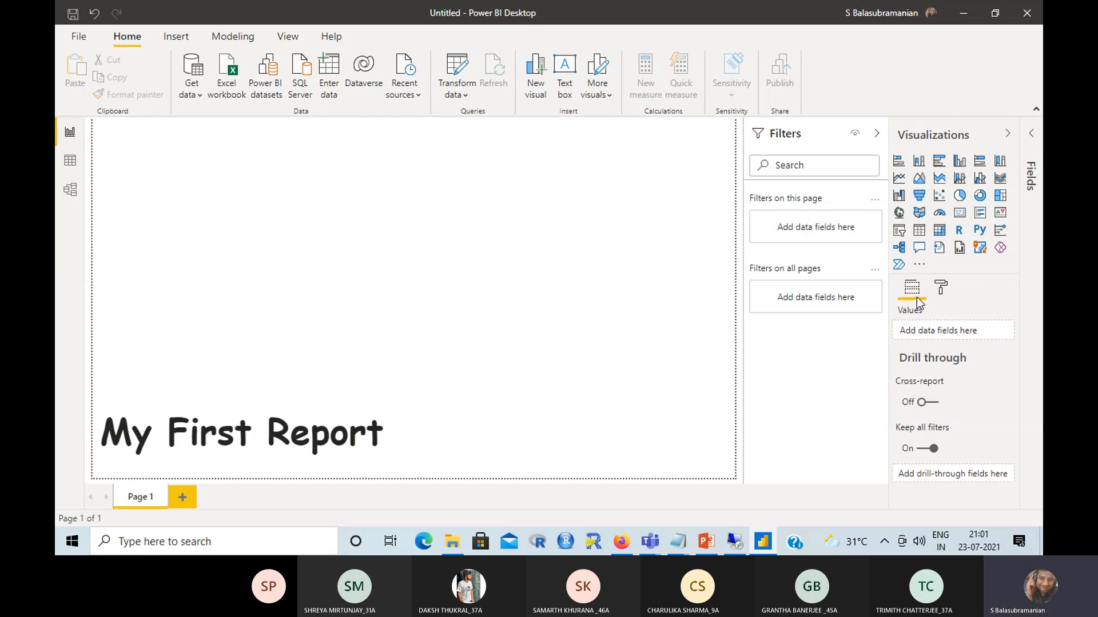
{"action": "left_click", "coordinate": [943, 290]}
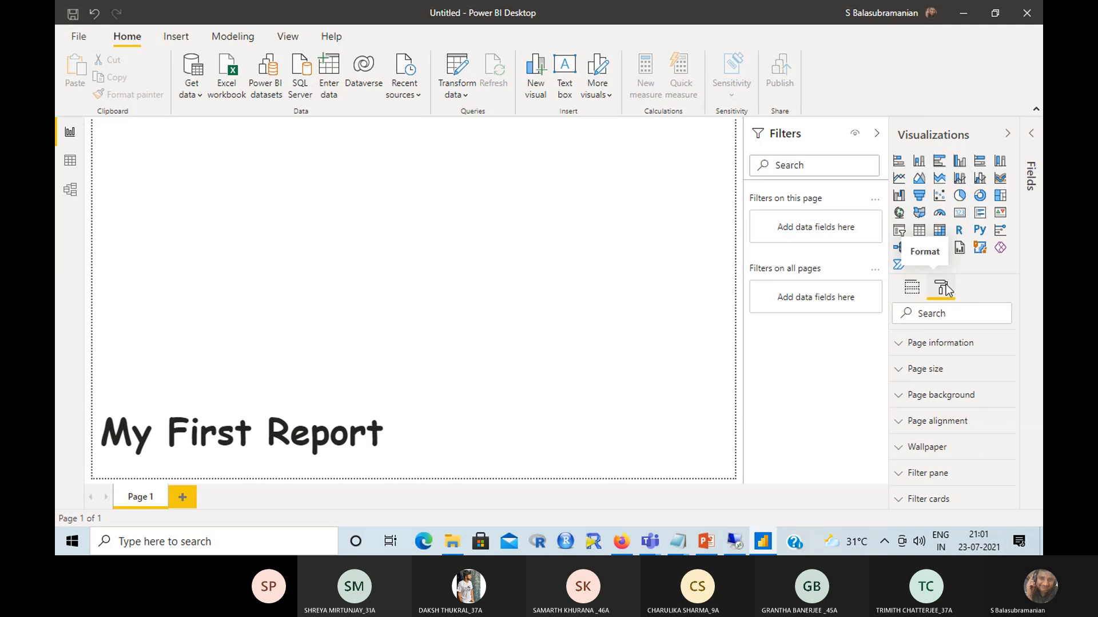
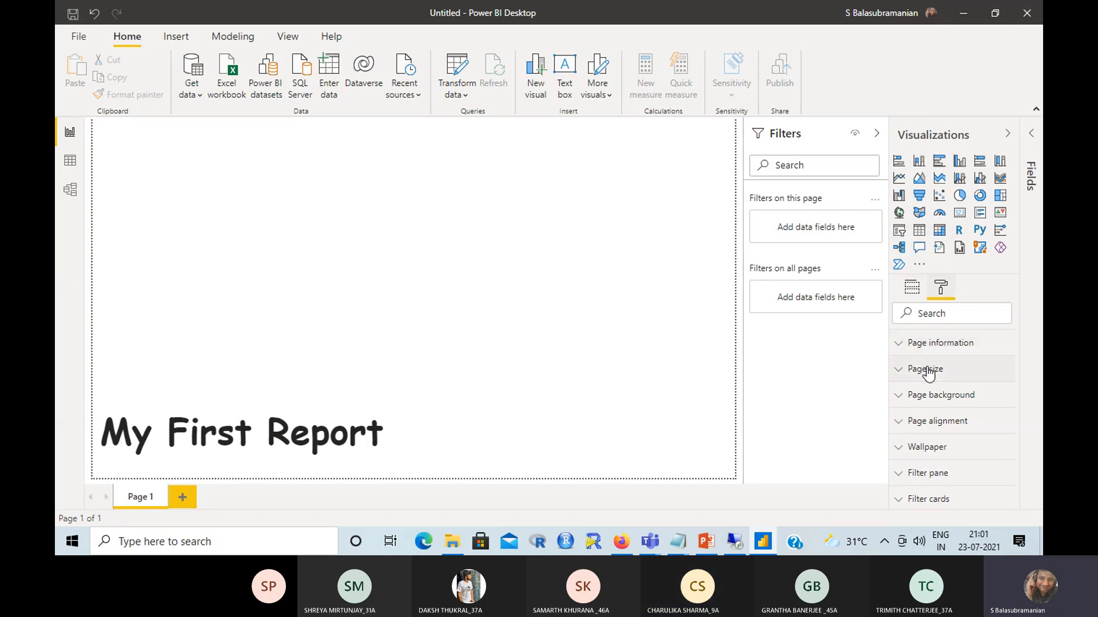
- Make the Page background colour the blue swatch, with transparency left at 100% and no background image
{"action": "left_click", "coordinate": [929, 396]}
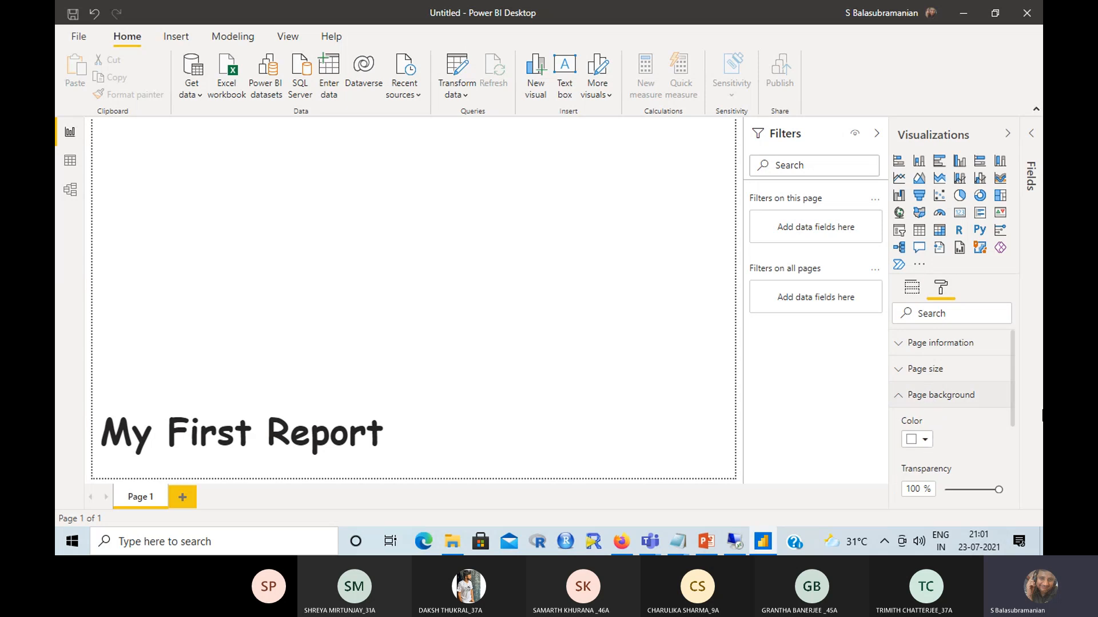
{"action": "left_click_drag", "start_coordinate": [1014, 413], "coordinate": [1010, 431]}
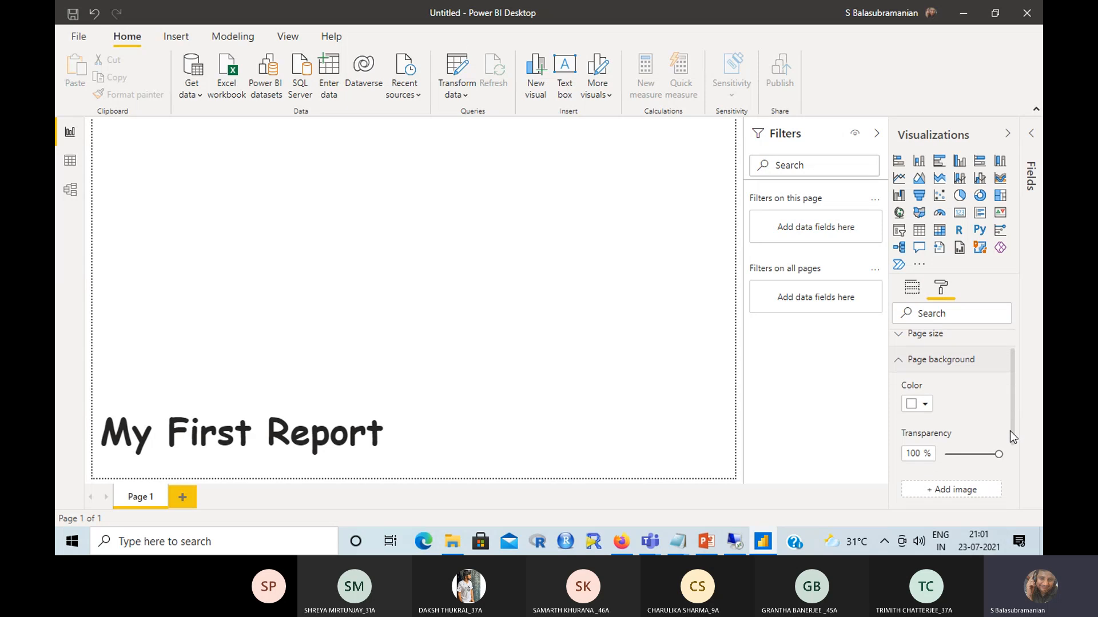
{"action": "left_click", "coordinate": [924, 405]}
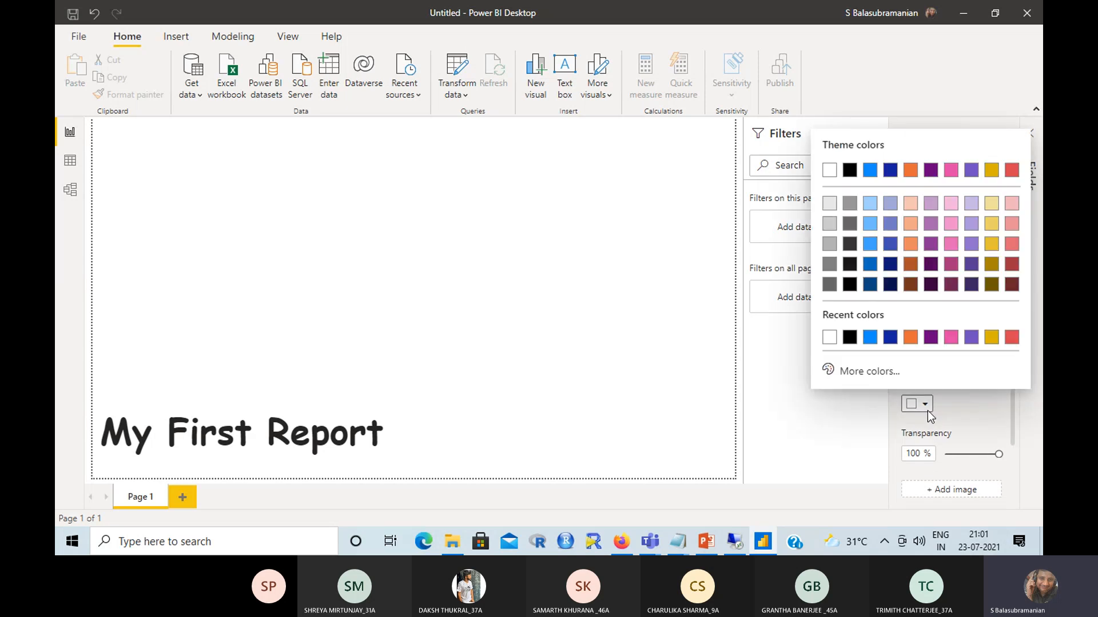
{"action": "left_click", "coordinate": [870, 339]}
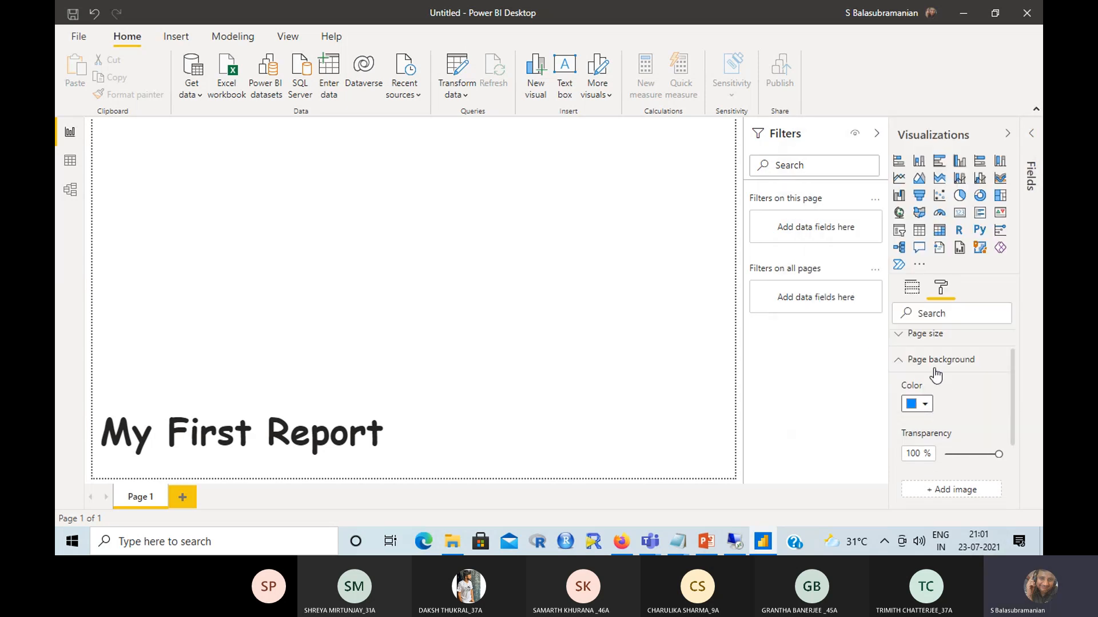
{"action": "left_click_drag", "start_coordinate": [1013, 404], "coordinate": [1024, 456]}
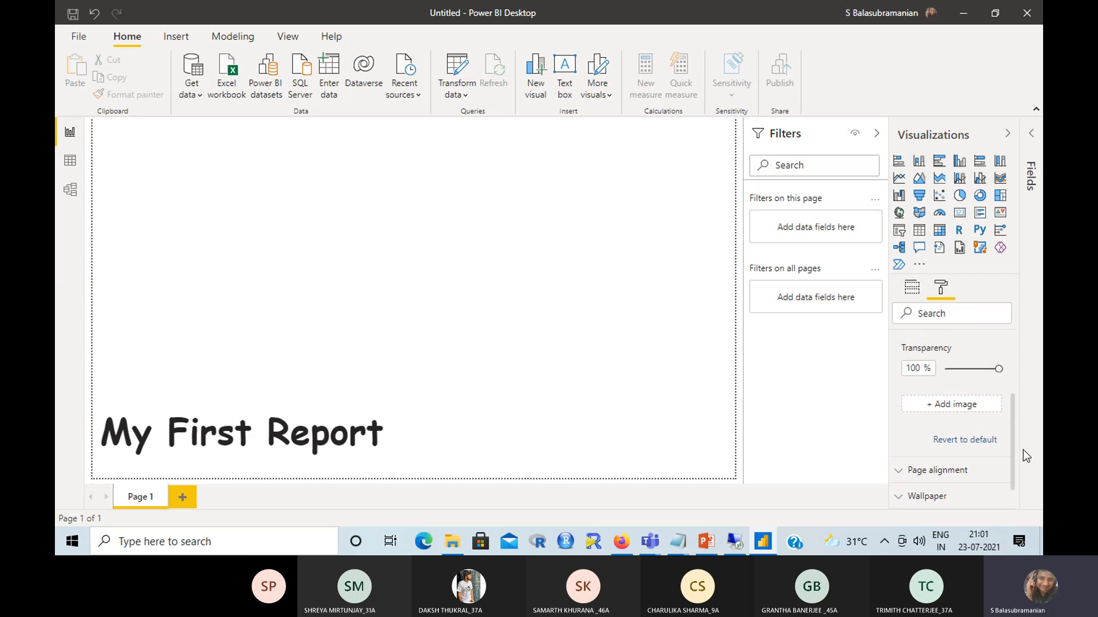
{"action": "left_click", "coordinate": [953, 405]}
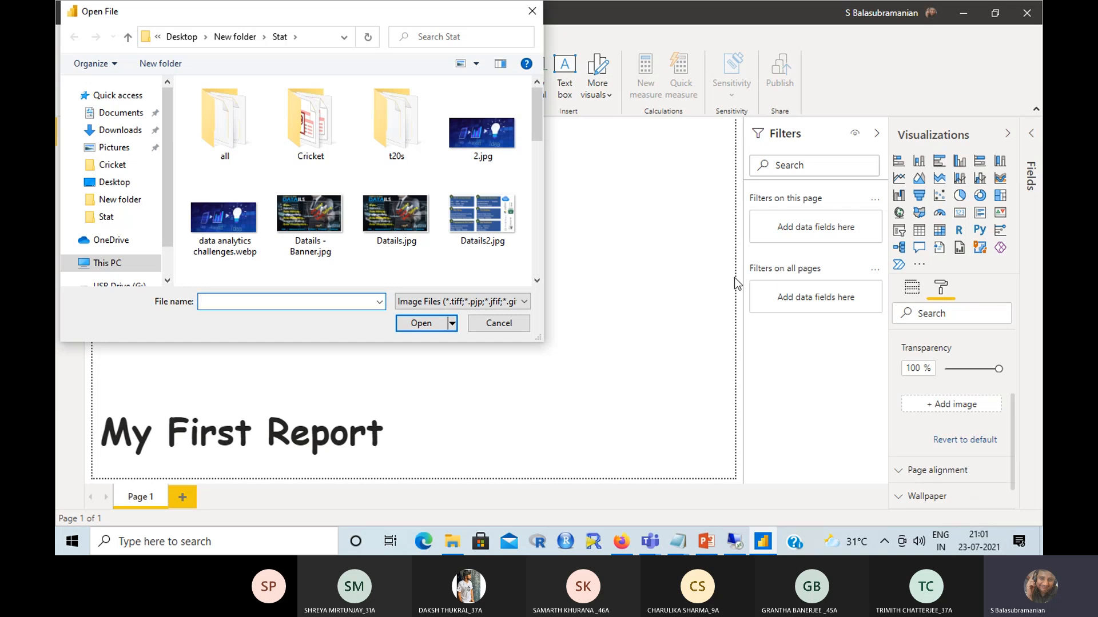
{"action": "left_click", "coordinate": [502, 326]}
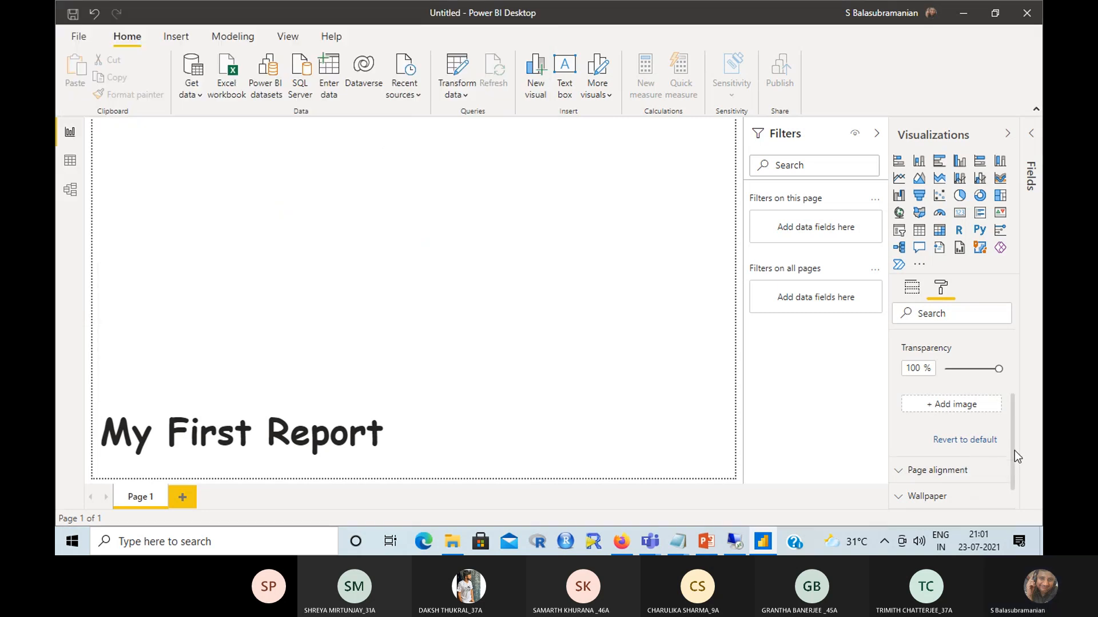
{"action": "scroll", "coordinate": [1015, 458], "scroll_direction": "down", "scroll_amount": 2}
{"action": "left_click_drag", "start_coordinate": [1014, 492], "coordinate": [1017, 379]}
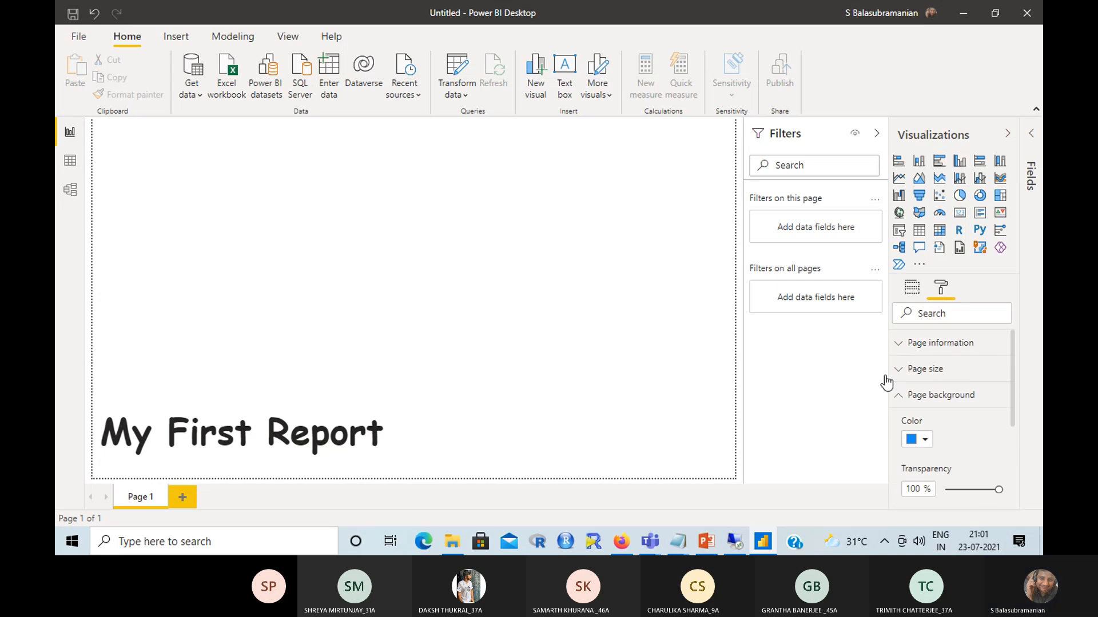
- Set the page size type to Letter
{"action": "left_click", "coordinate": [907, 375]}
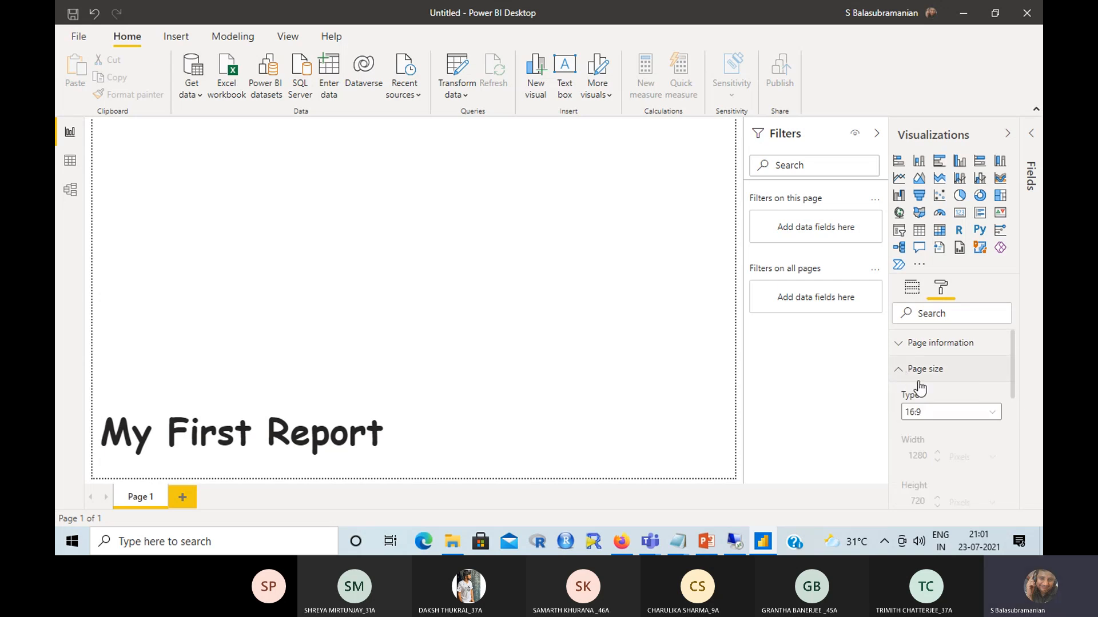
{"action": "left_click", "coordinate": [941, 413]}
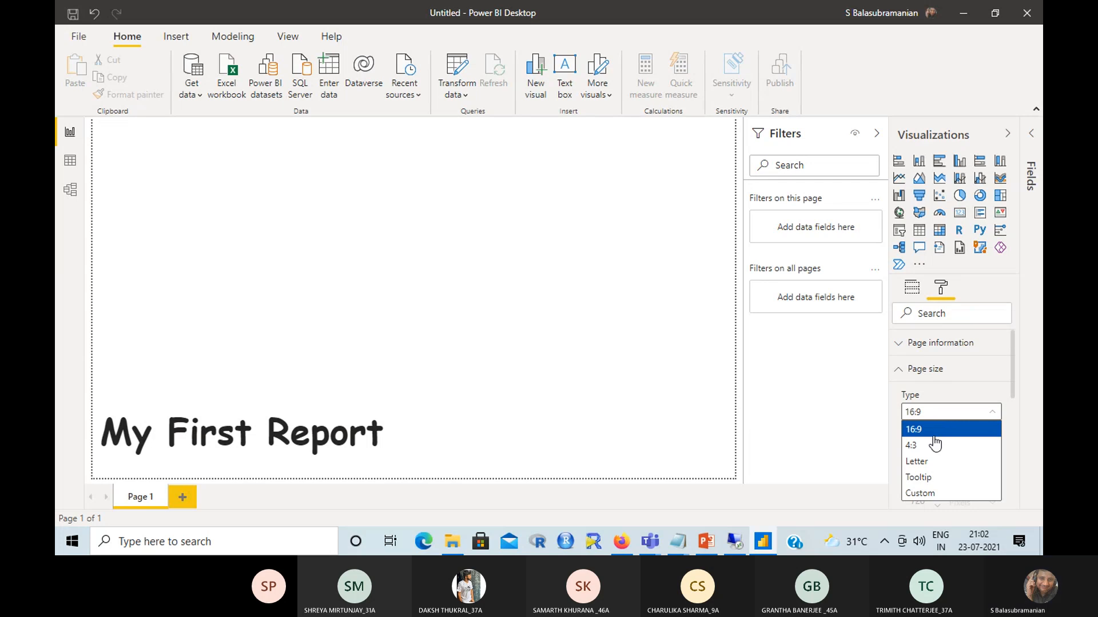
{"action": "left_click", "coordinate": [931, 461]}
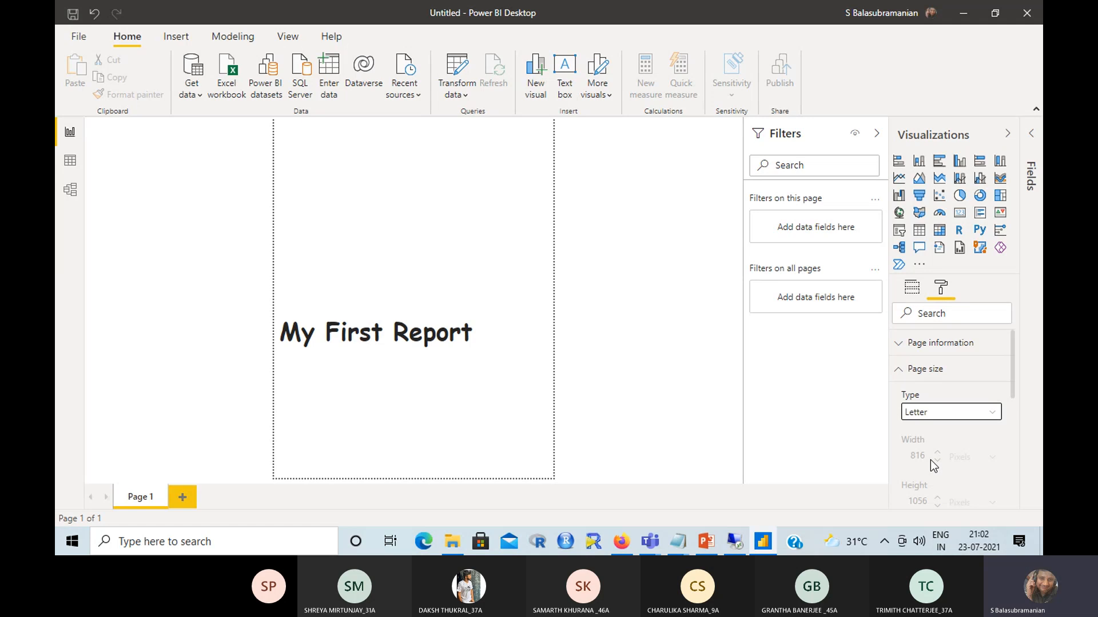
- Move the 'My First Report' title box to the top of the canvas
{"action": "left_click", "coordinate": [433, 320]}
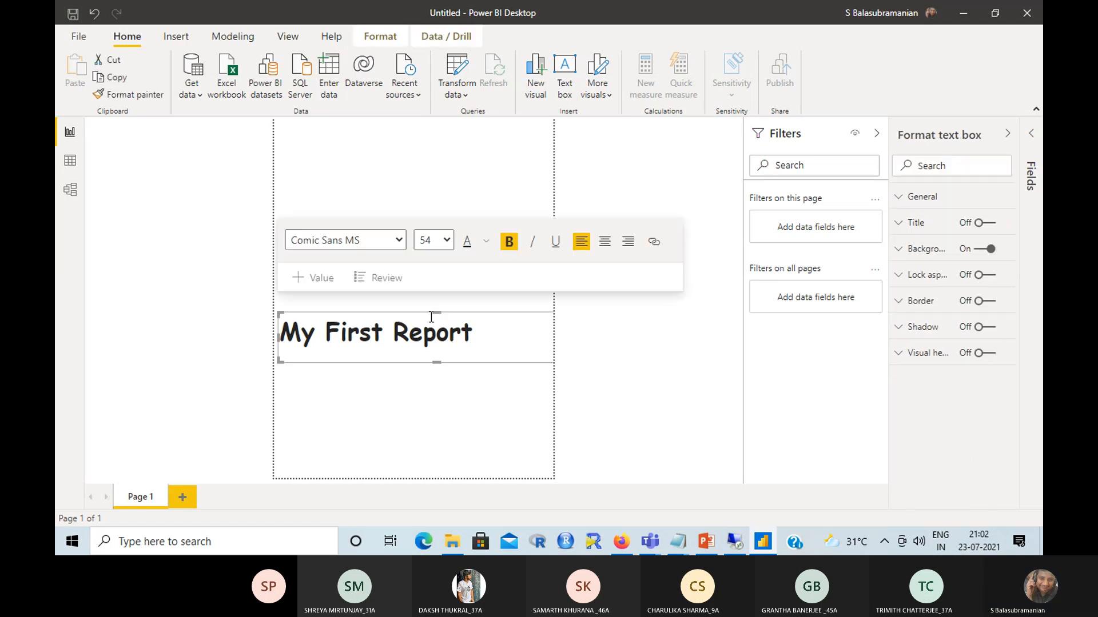
{"action": "left_click_drag", "start_coordinate": [419, 312], "coordinate": [454, 120]}
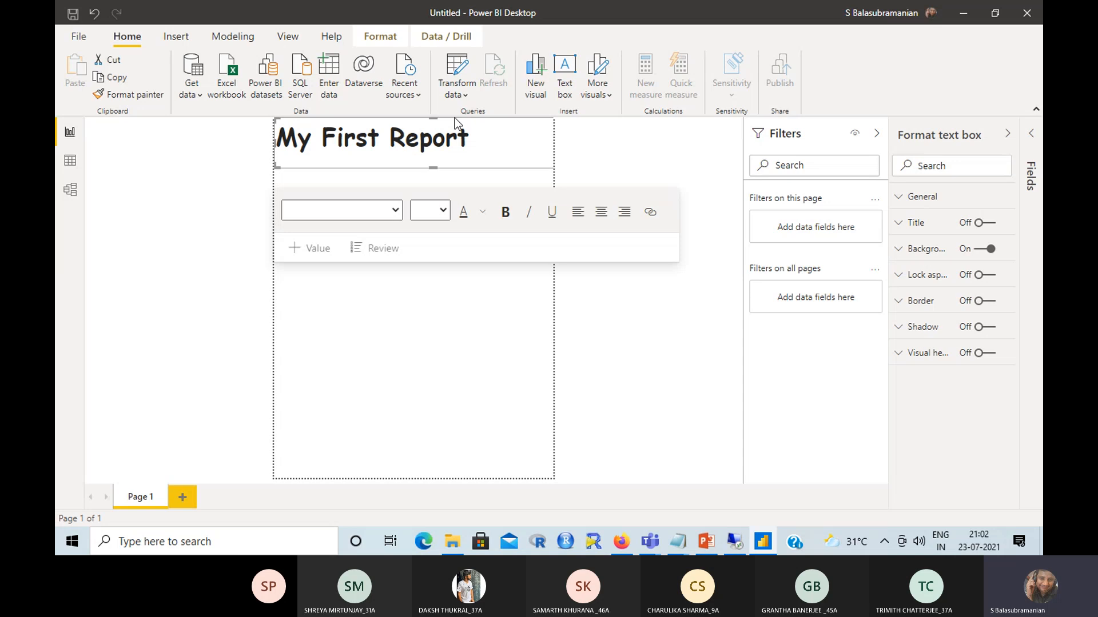
{"action": "left_click", "coordinate": [397, 372]}
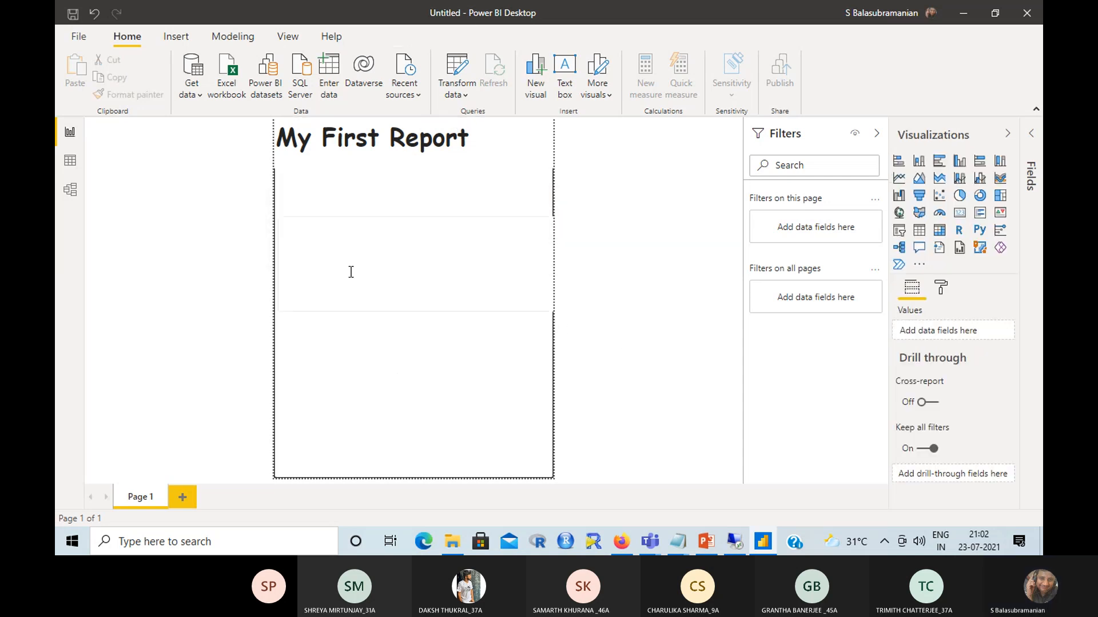
- From Data view, open Get data and search the sources for 'web'
{"action": "left_click", "coordinate": [69, 162]}
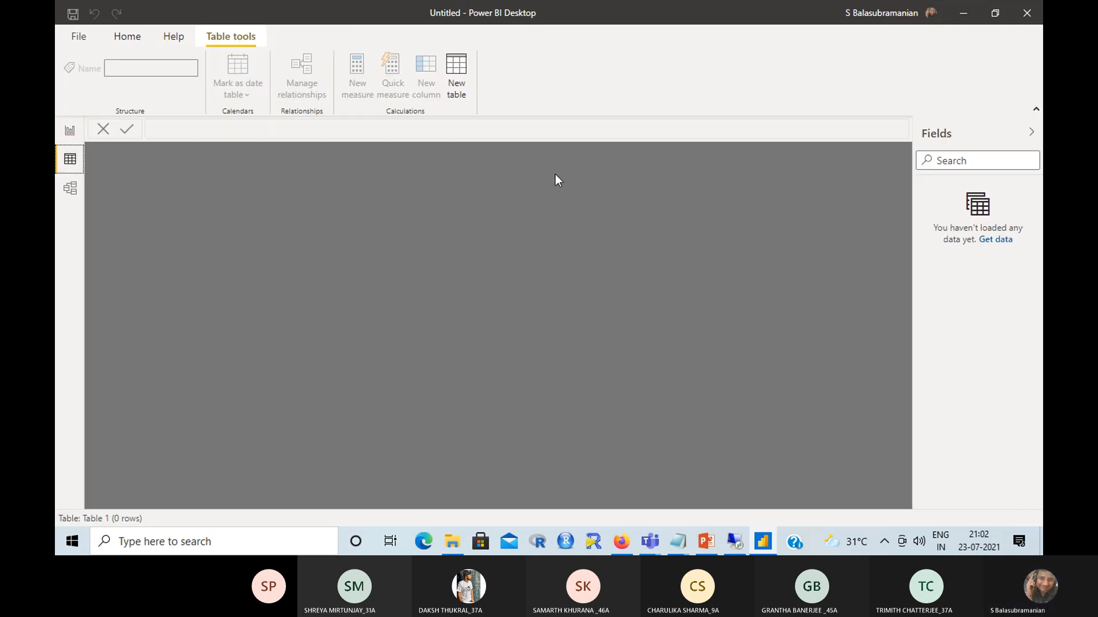
{"action": "left_click", "coordinate": [996, 240]}
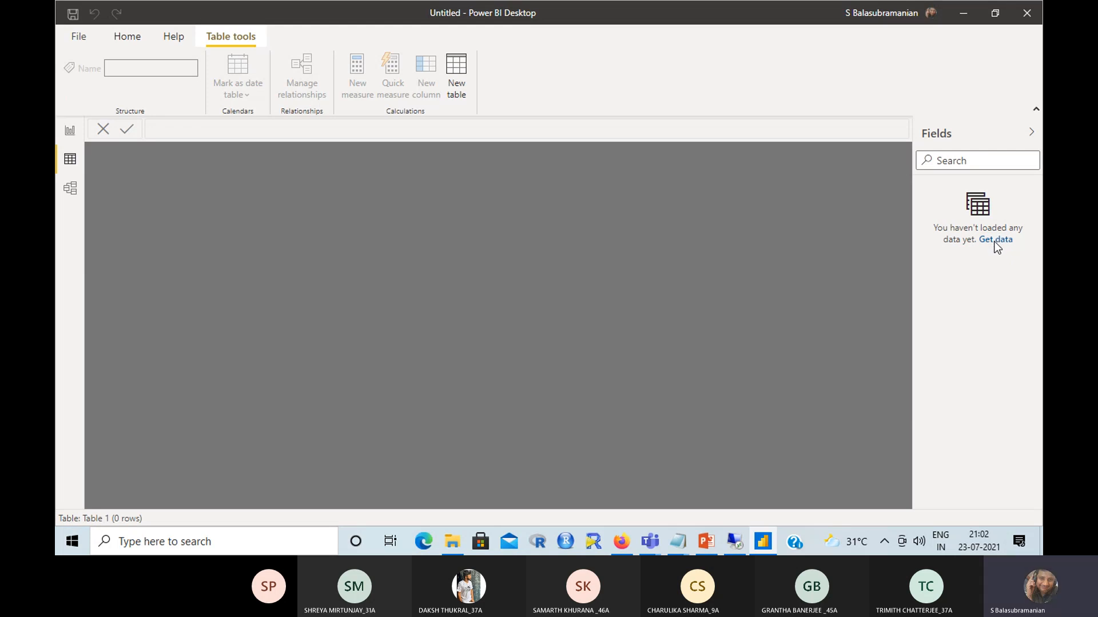
{"action": "left_click", "coordinate": [996, 240]}
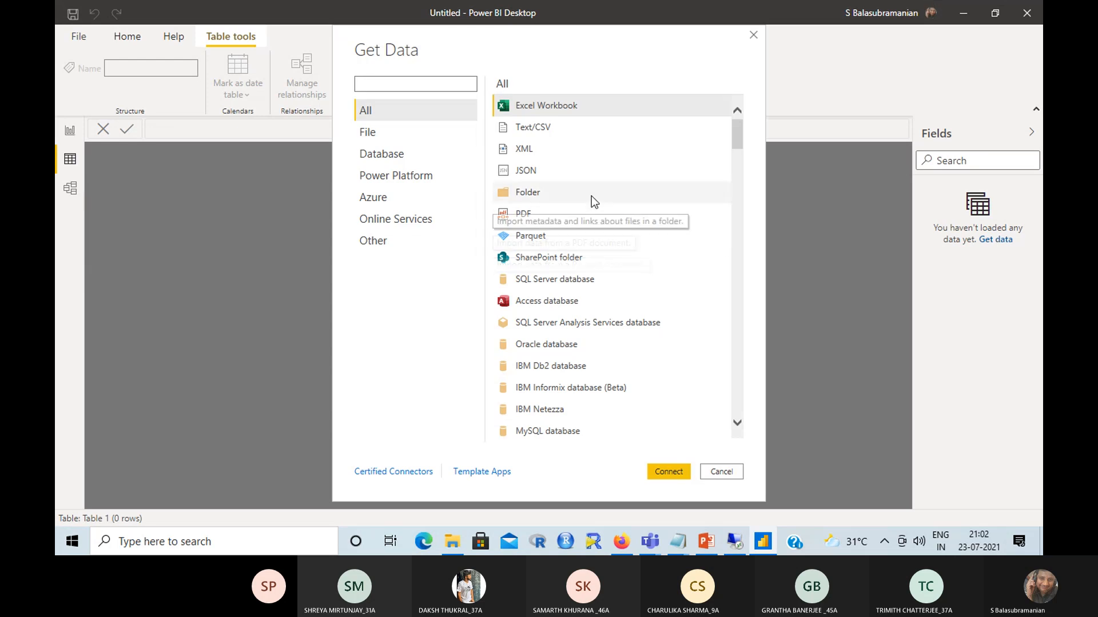
{"action": "type", "text": "web"}
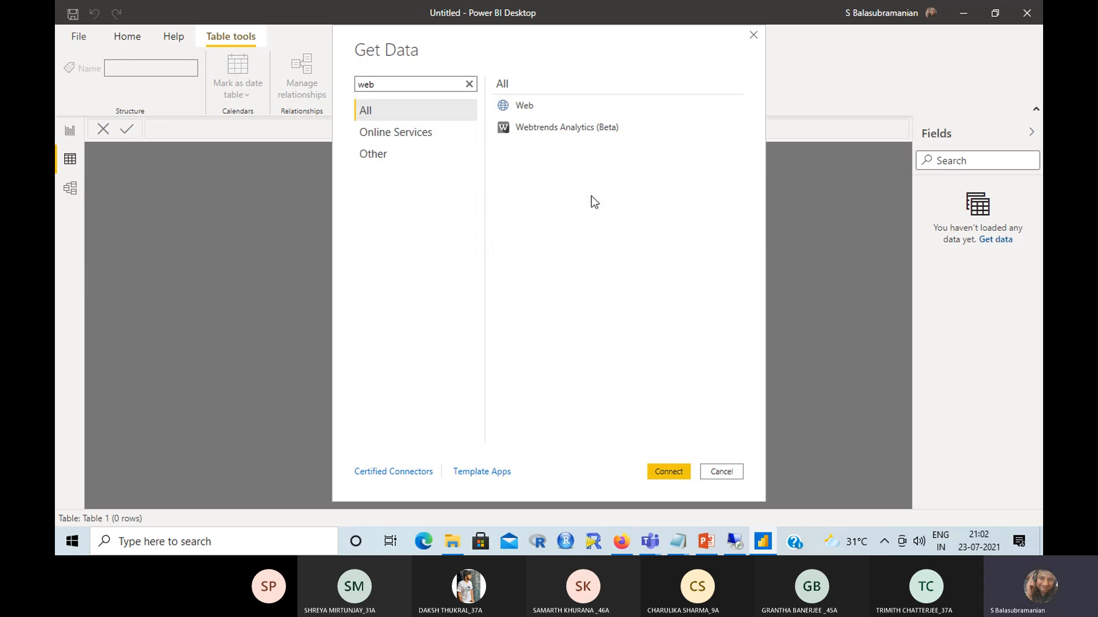
- Copy the population-by-country URL from Notepad and connect using the Web source
{"action": "key", "text": "alt+Tab"}
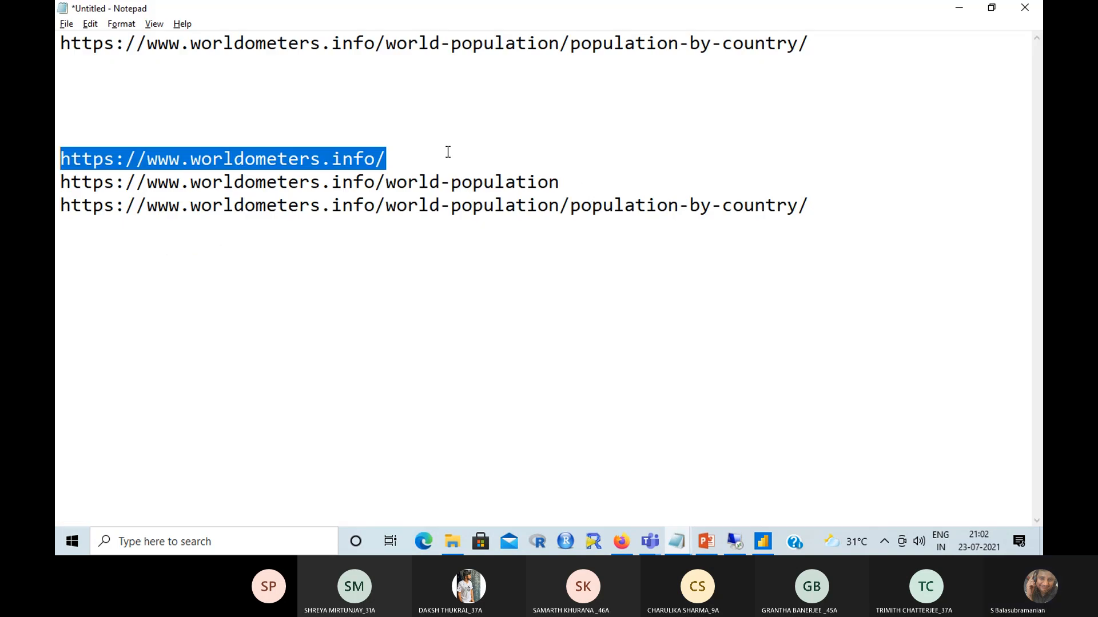
{"action": "left_click_drag", "start_coordinate": [828, 38], "coordinate": [59, 20]}
{"action": "key", "text": "ctrl+c"}
{"action": "key", "text": "alt+Tab"}
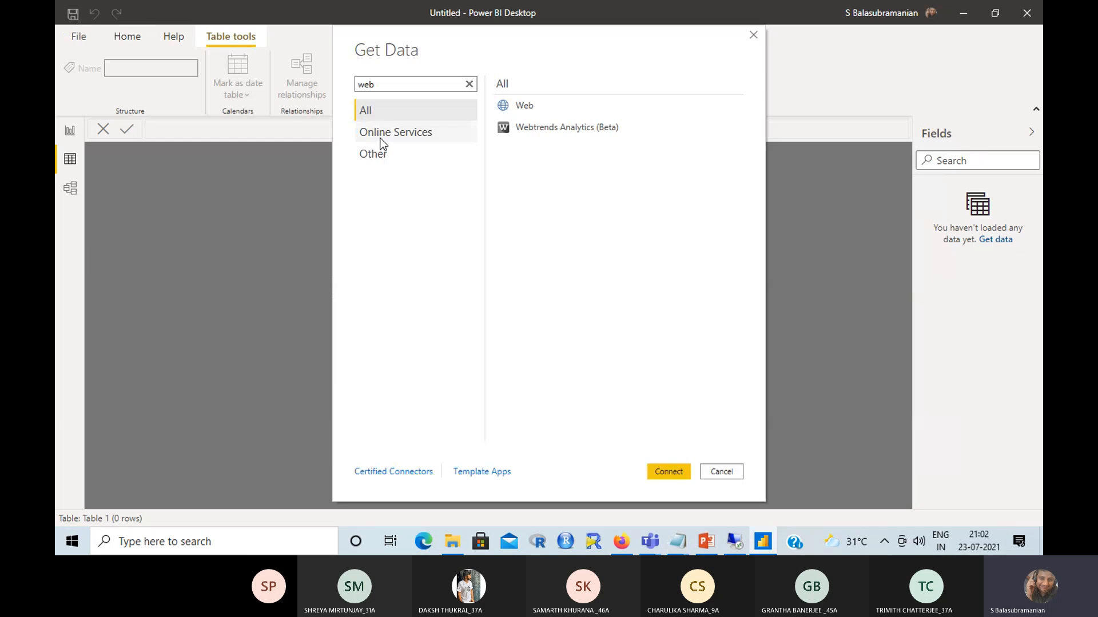
{"action": "left_click", "coordinate": [536, 109]}
{"action": "left_click", "coordinate": [669, 471]}
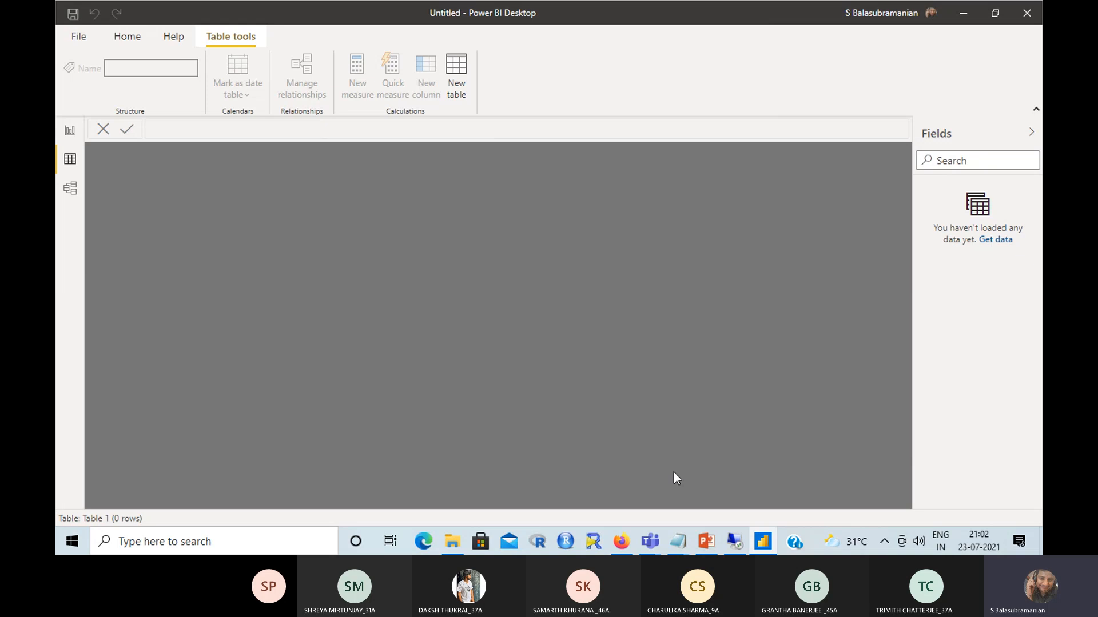
- Paste the worldometers URL and load Table 1 (235 rows, 34 errors) into the model
{"action": "key", "text": "ctrl+v"}
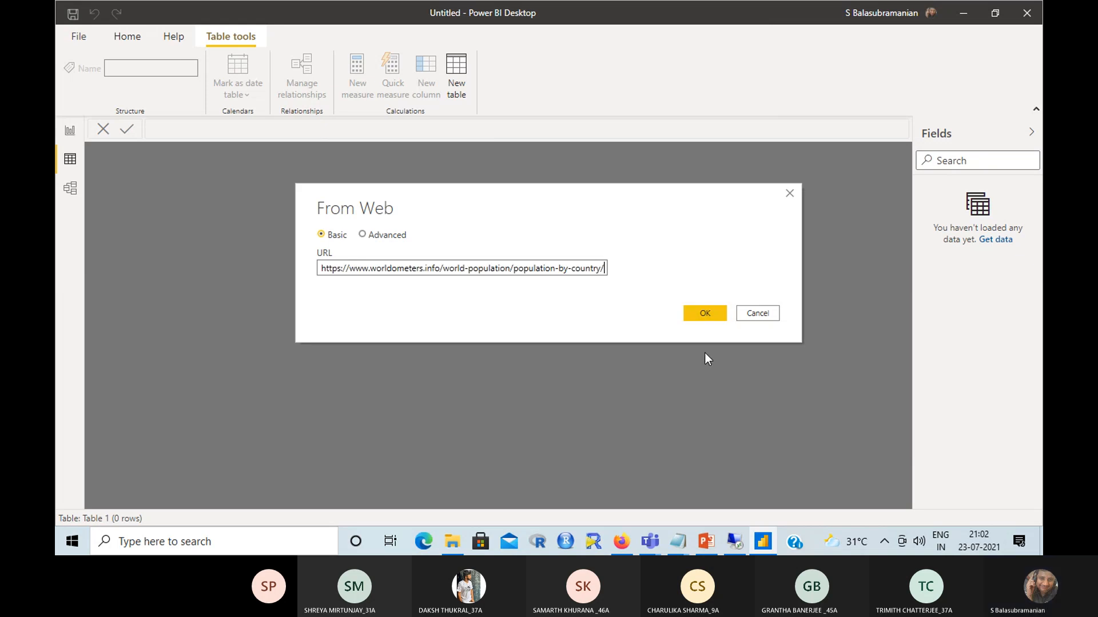
{"action": "left_click", "coordinate": [704, 313]}
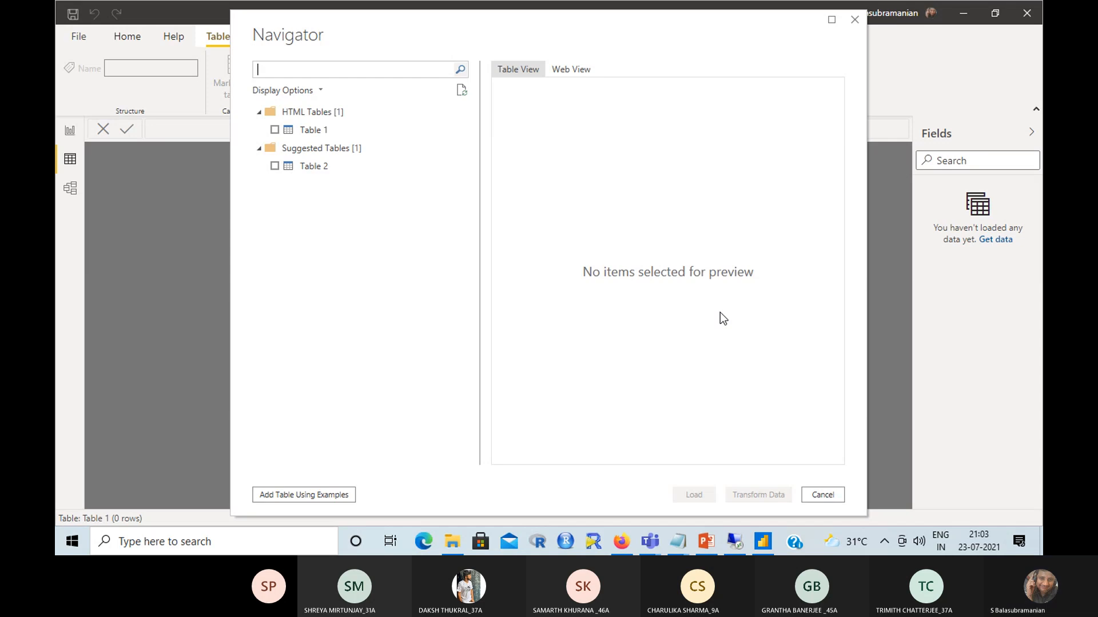
{"action": "left_click", "coordinate": [275, 130]}
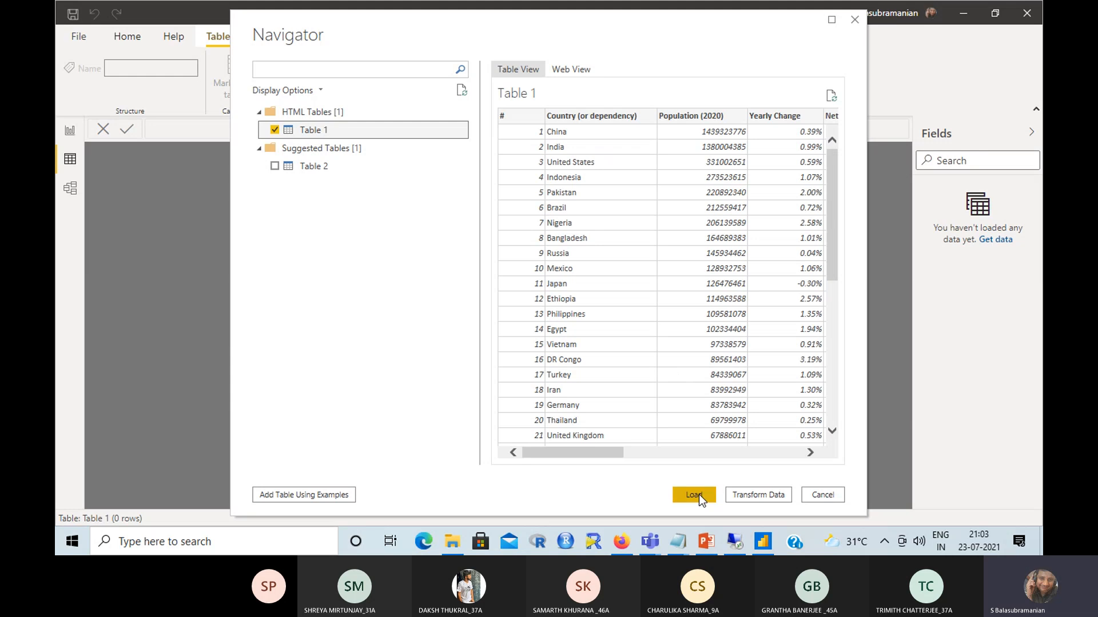
{"action": "left_click", "coordinate": [693, 495]}
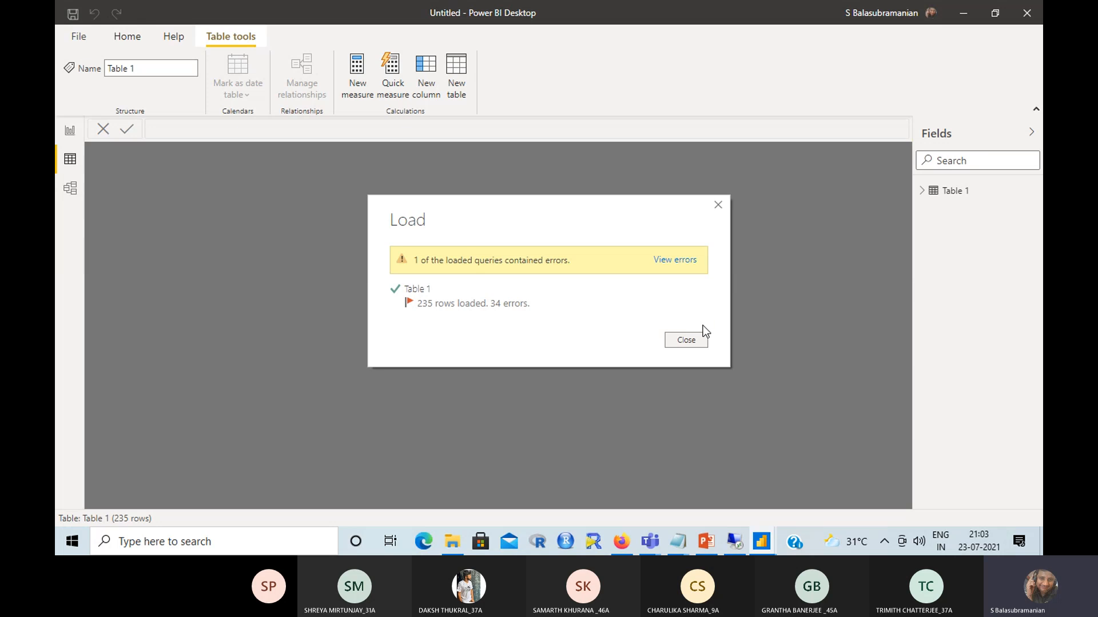
{"action": "left_click", "coordinate": [691, 342]}
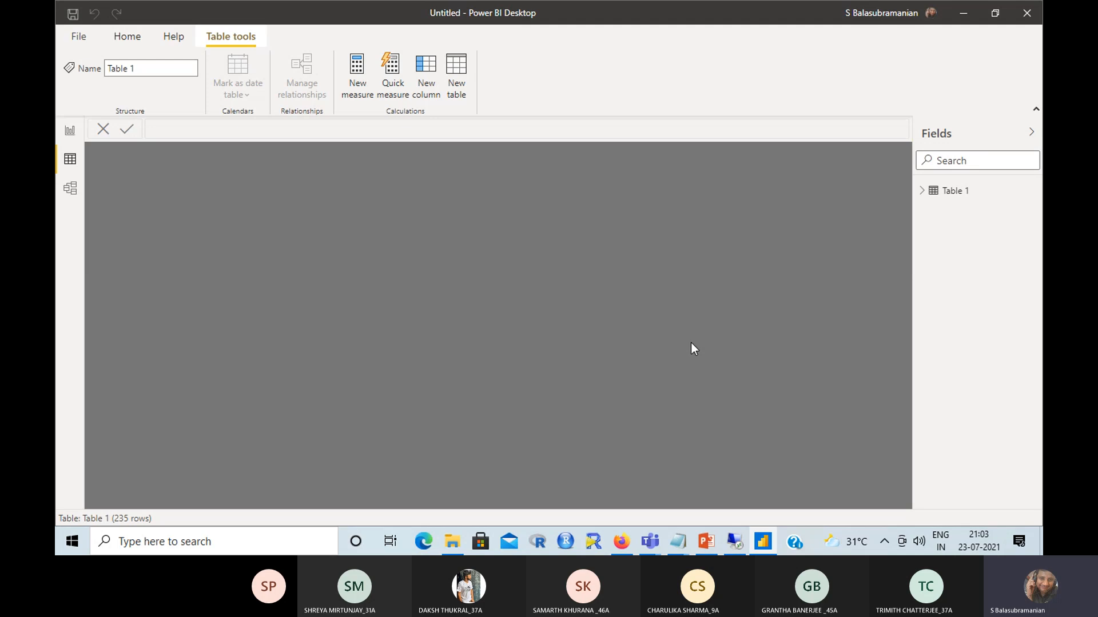
- Expand Table 1 in Data view to review its columns, then go back to Report view
{"action": "left_click", "coordinate": [69, 163]}
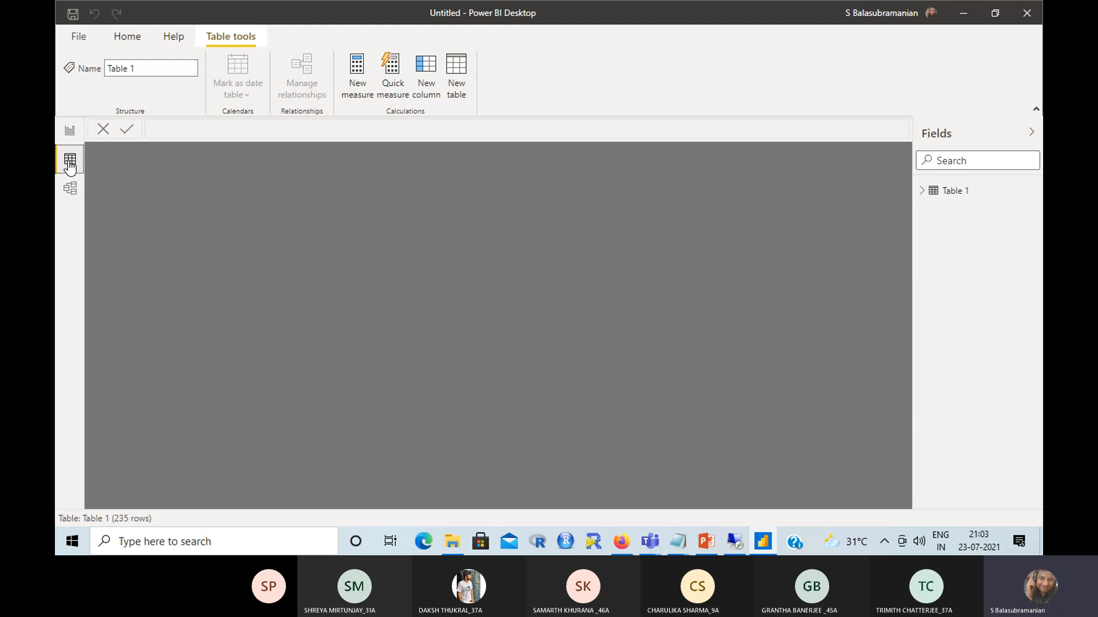
{"action": "left_click", "coordinate": [922, 192]}
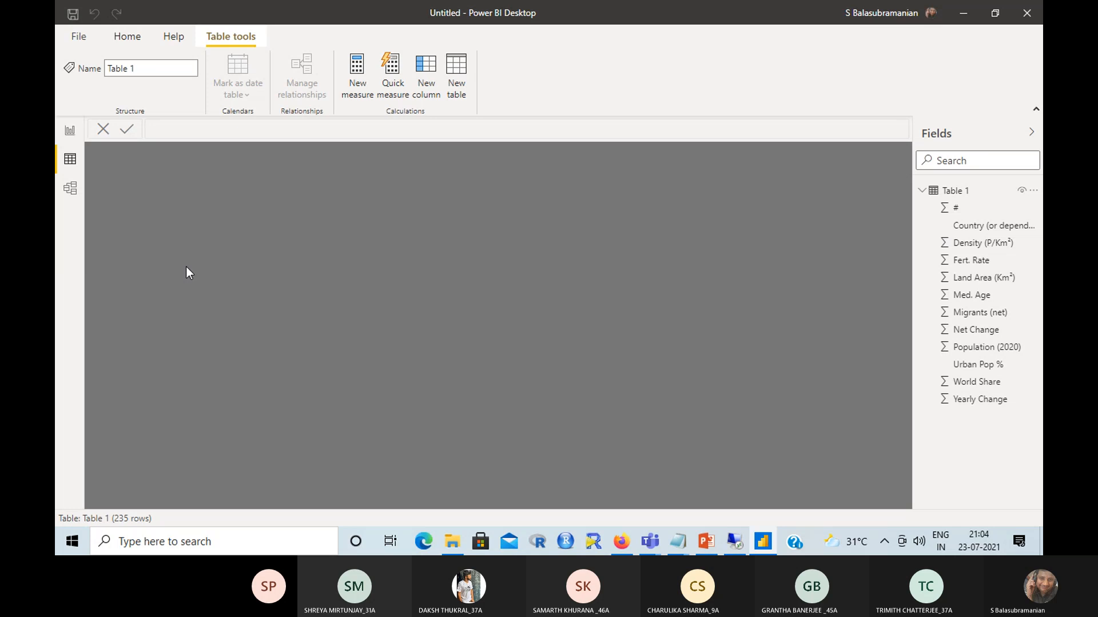
{"action": "left_click", "coordinate": [70, 138]}
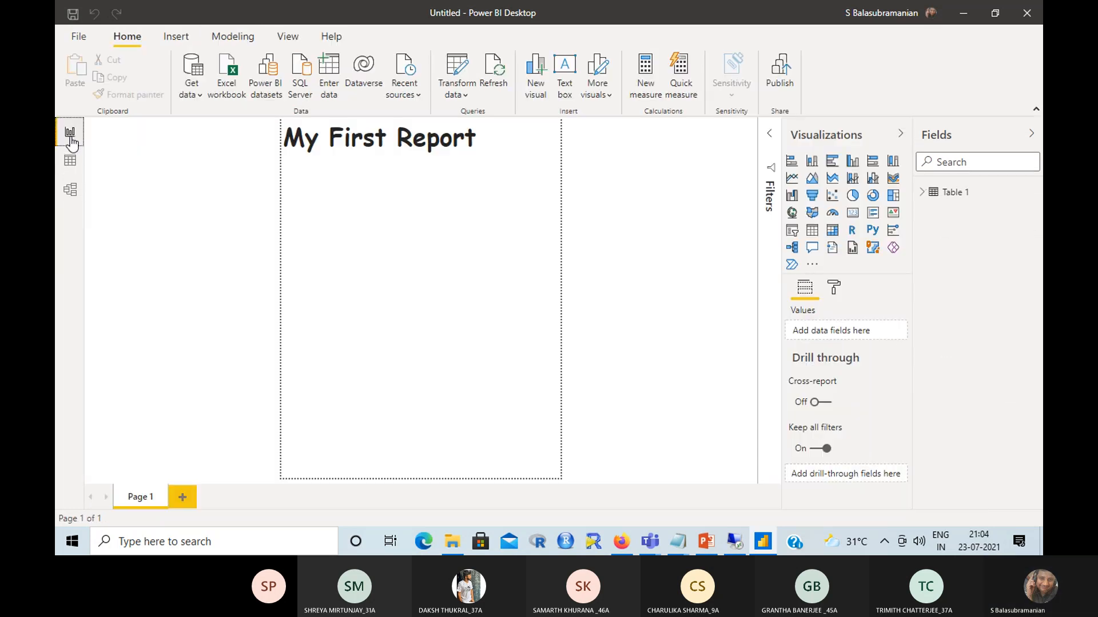
- Add a map with Country (or dependency) as Location and Population (2020) as Size, then stretch it taller
{"action": "left_click", "coordinate": [922, 193]}
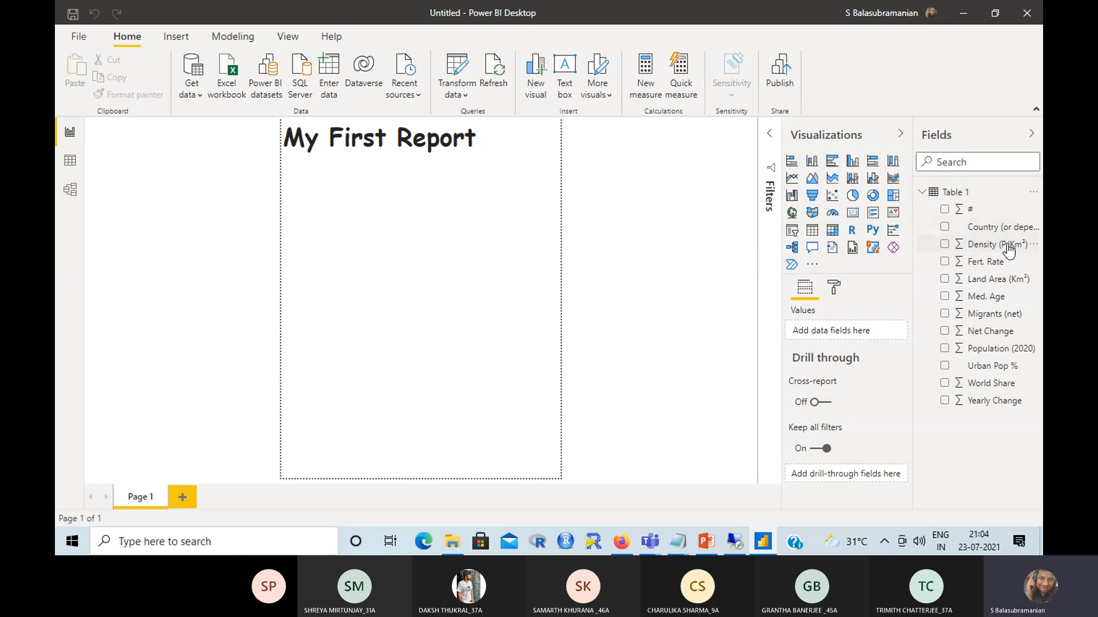
{"action": "left_click", "coordinate": [793, 214]}
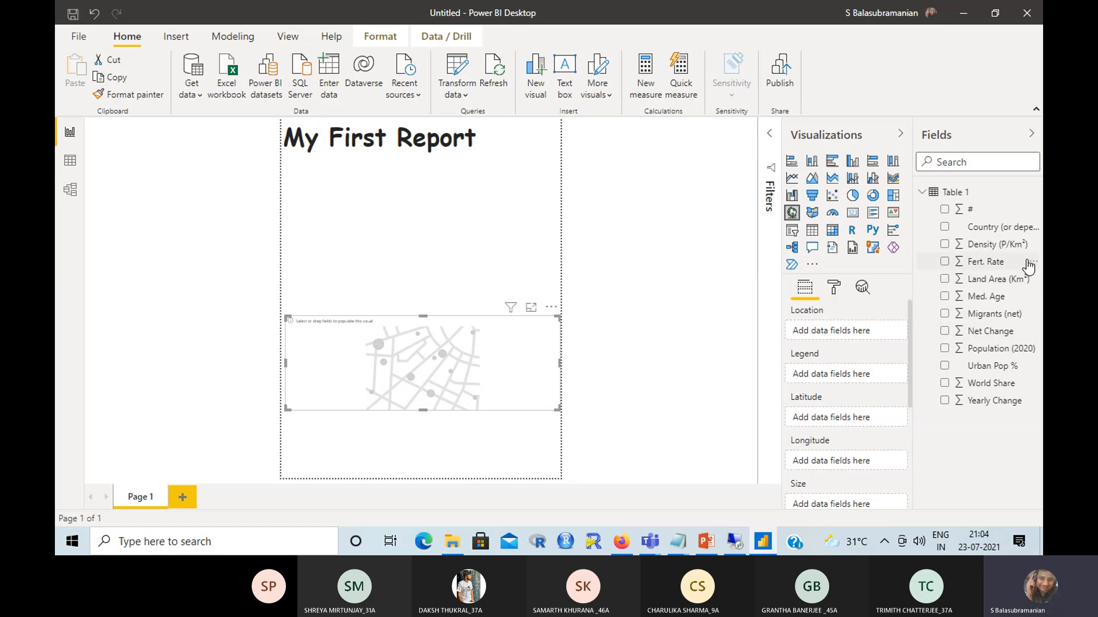
{"action": "left_click_drag", "start_coordinate": [992, 231], "coordinate": [865, 337]}
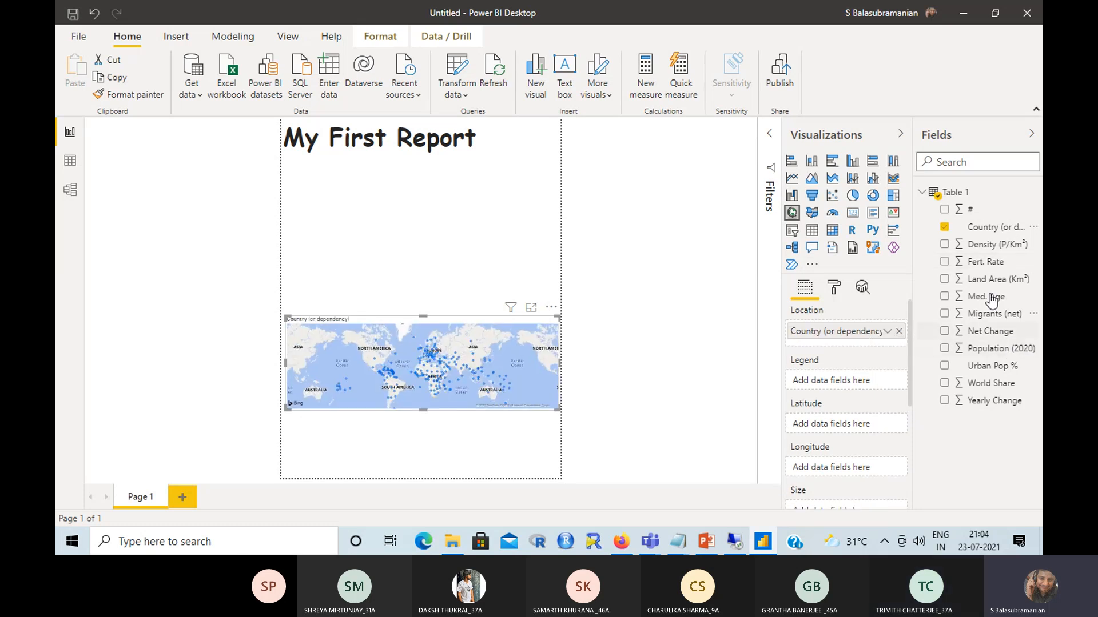
{"action": "left_click", "coordinate": [945, 350]}
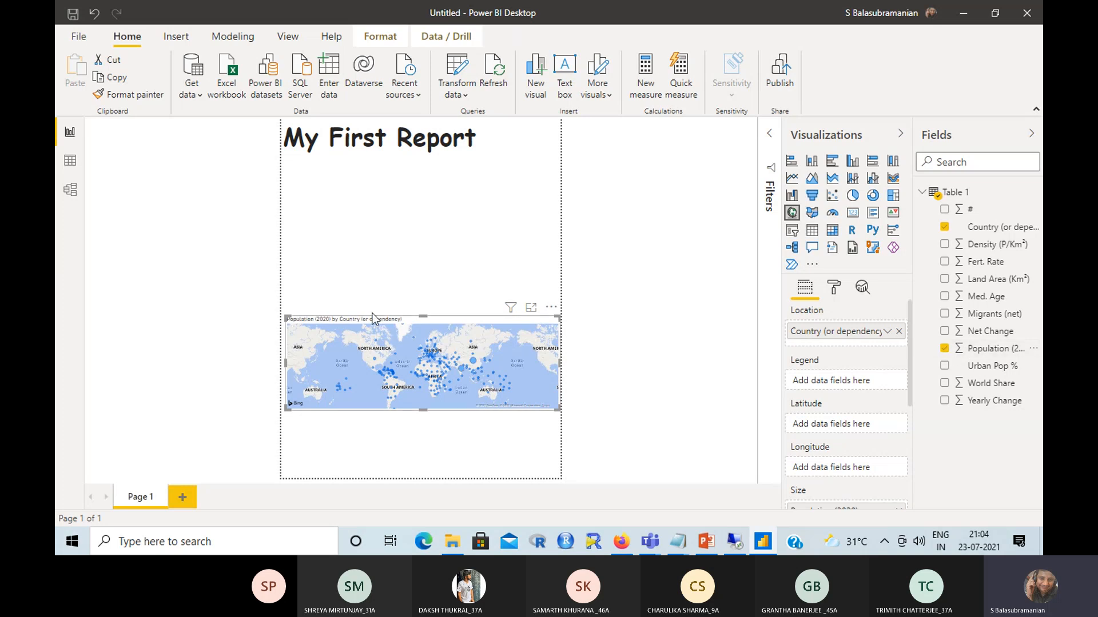
{"action": "left_click_drag", "start_coordinate": [416, 319], "coordinate": [432, 209]}
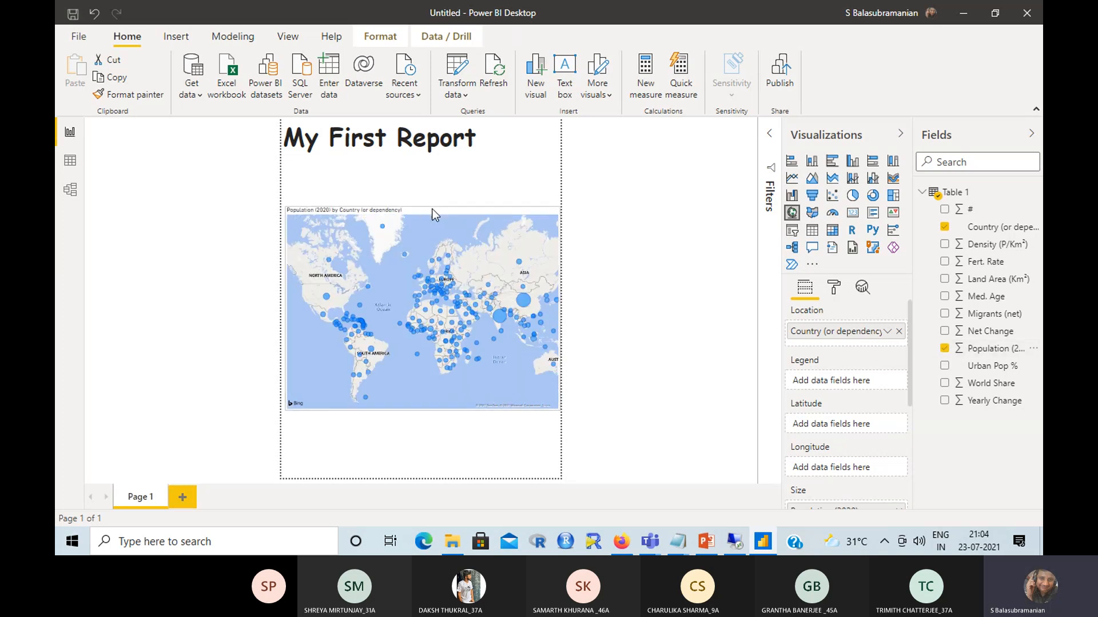
{"action": "left_click", "coordinate": [384, 195]}
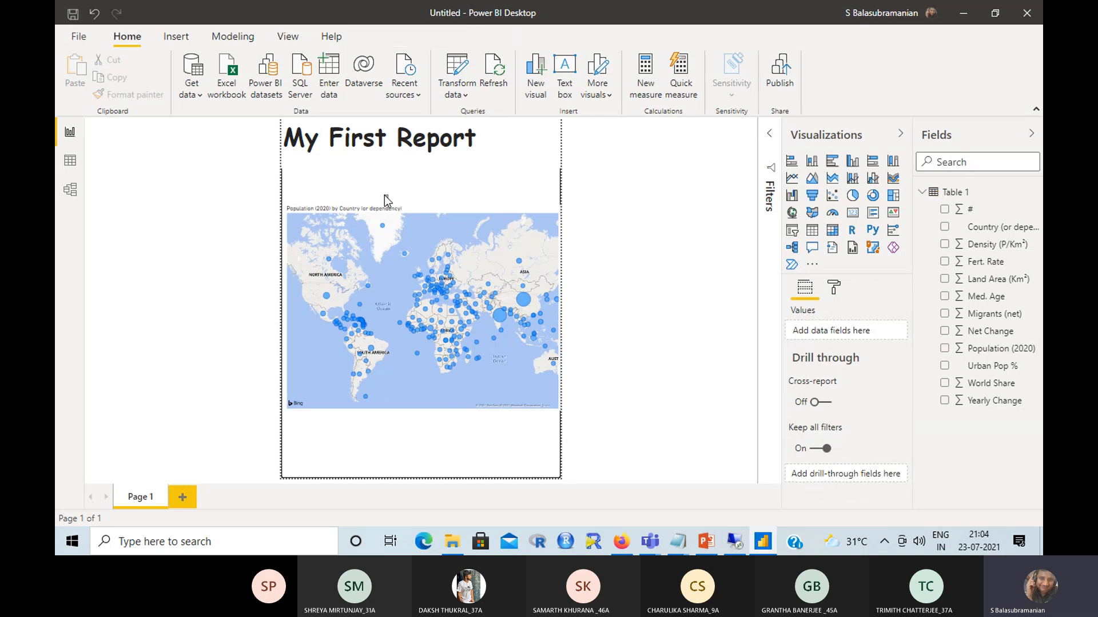
{"action": "left_click", "coordinate": [412, 230]}
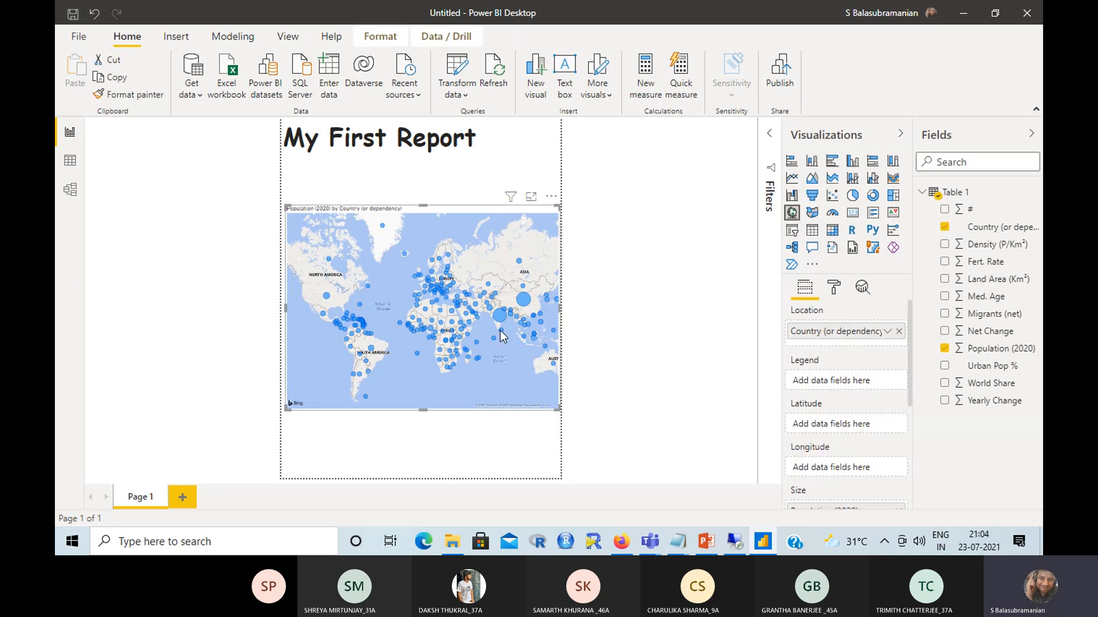
{"action": "left_click", "coordinate": [564, 426]}
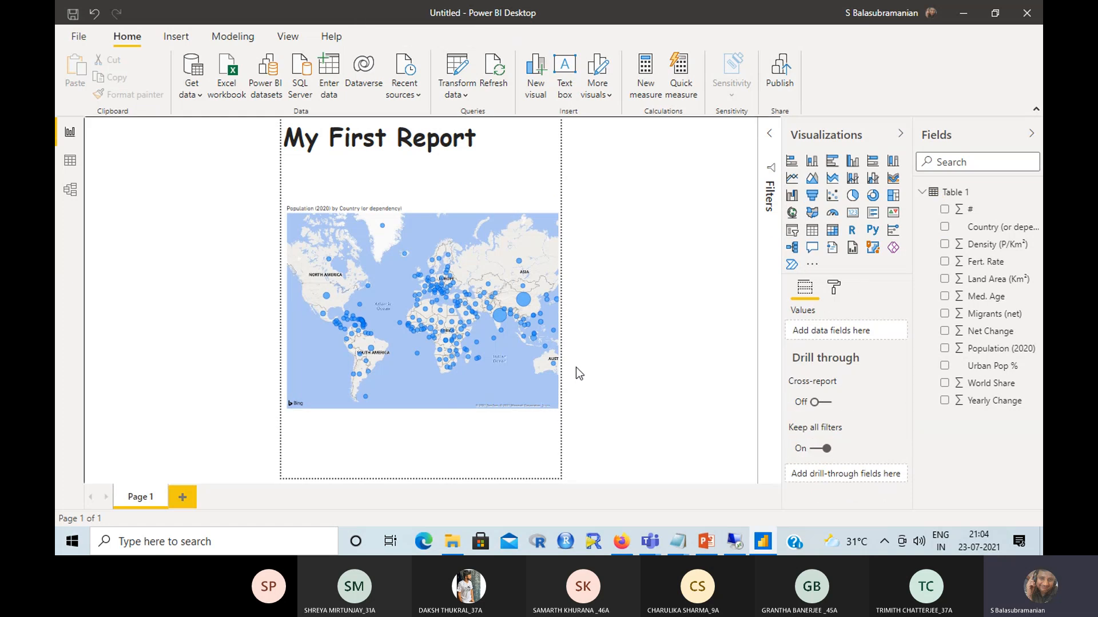
{"action": "left_click", "coordinate": [547, 327]}
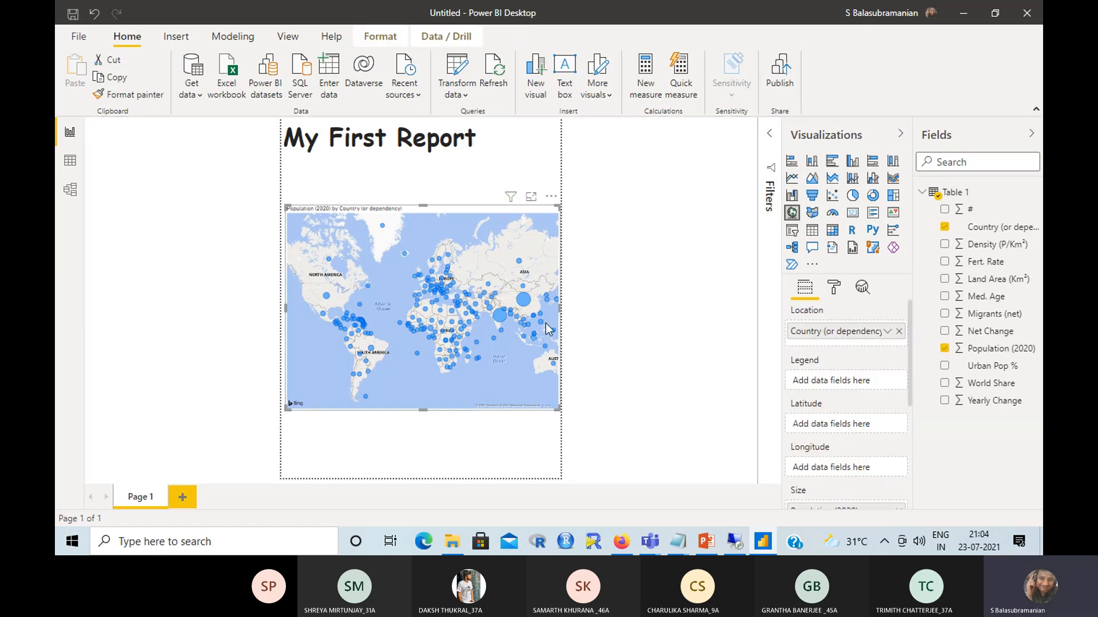
{"action": "right_click", "coordinate": [460, 308]}
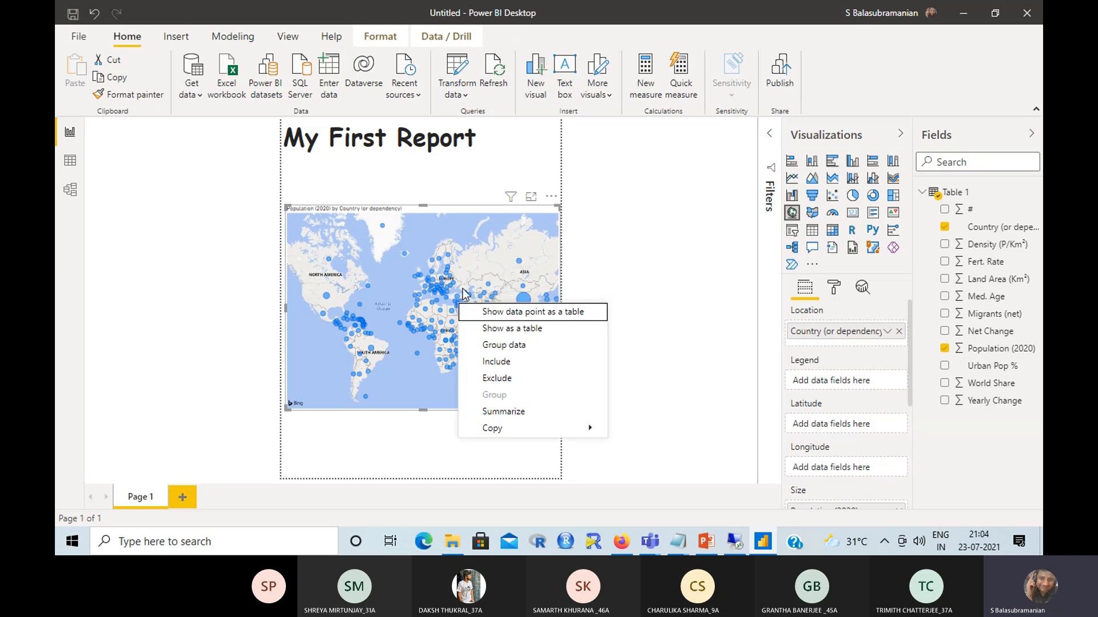
{"action": "left_click", "coordinate": [463, 293]}
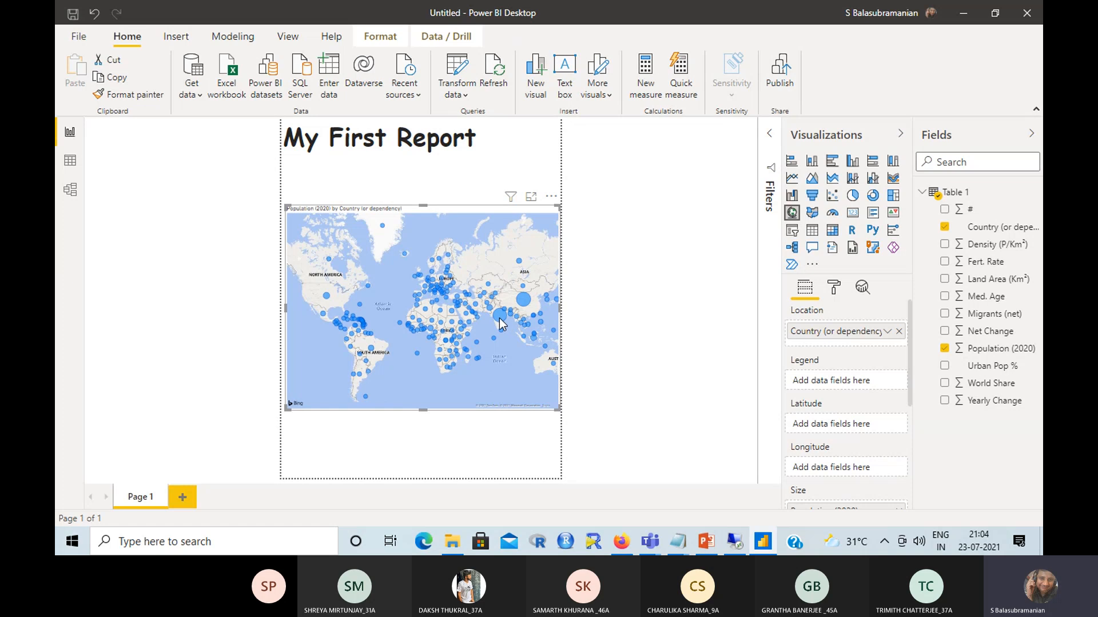
{"action": "mouse_move", "coordinate": [499, 318]}
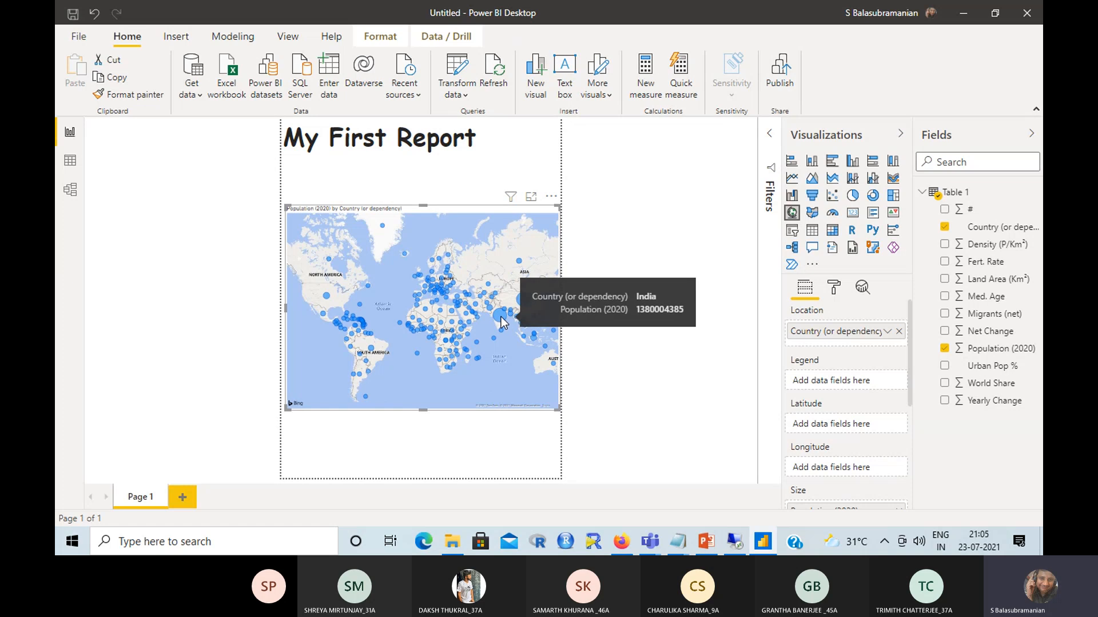
{"action": "right_click", "coordinate": [501, 317]}
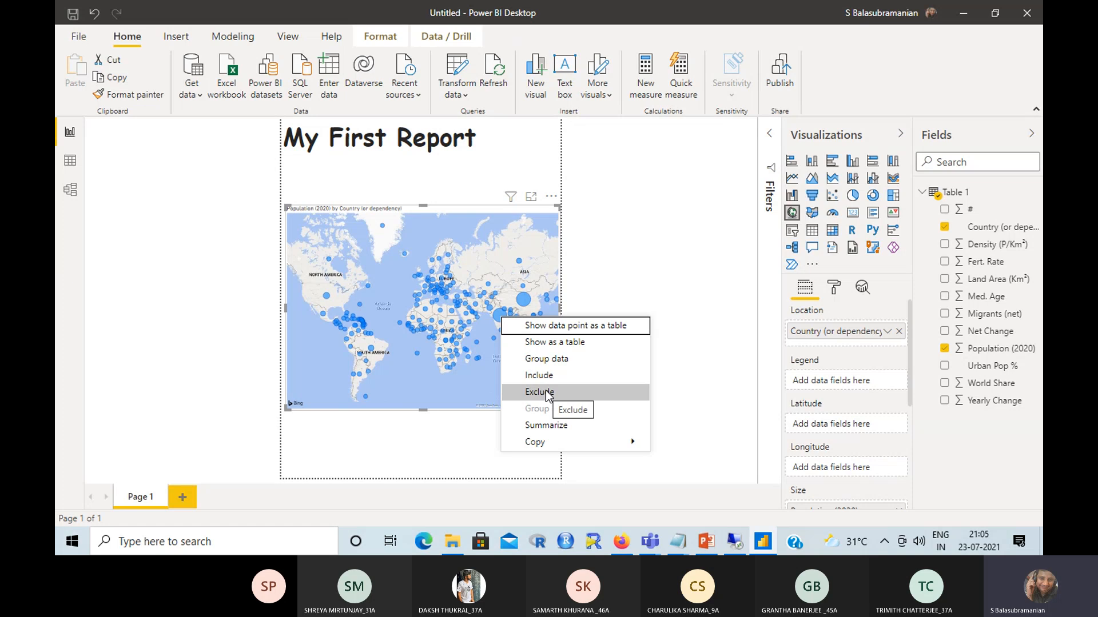
- Summarize the map into a narrative about China's 18.48% share and select all its text
{"action": "left_click", "coordinate": [538, 431]}
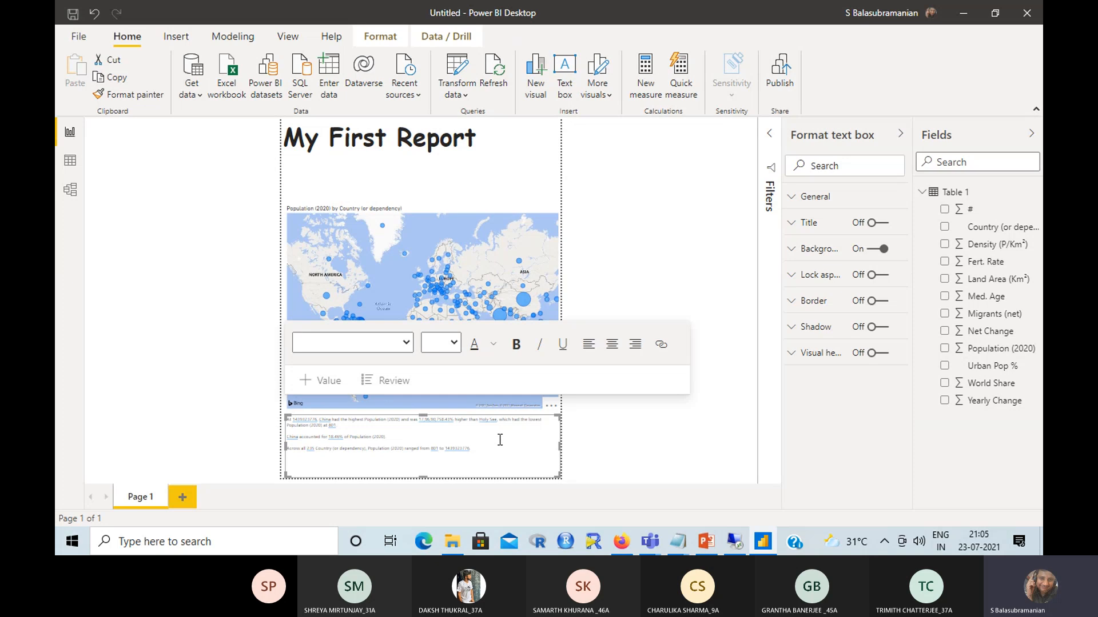
{"action": "left_click_drag", "start_coordinate": [490, 450], "coordinate": [279, 418]}
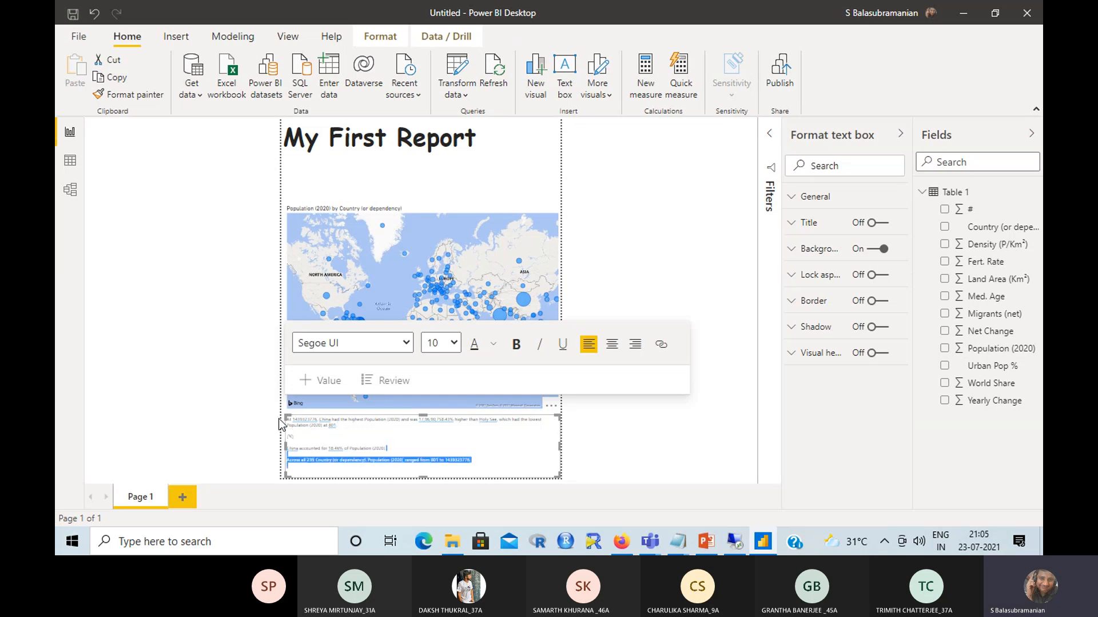
{"action": "left_click", "coordinate": [349, 432]}
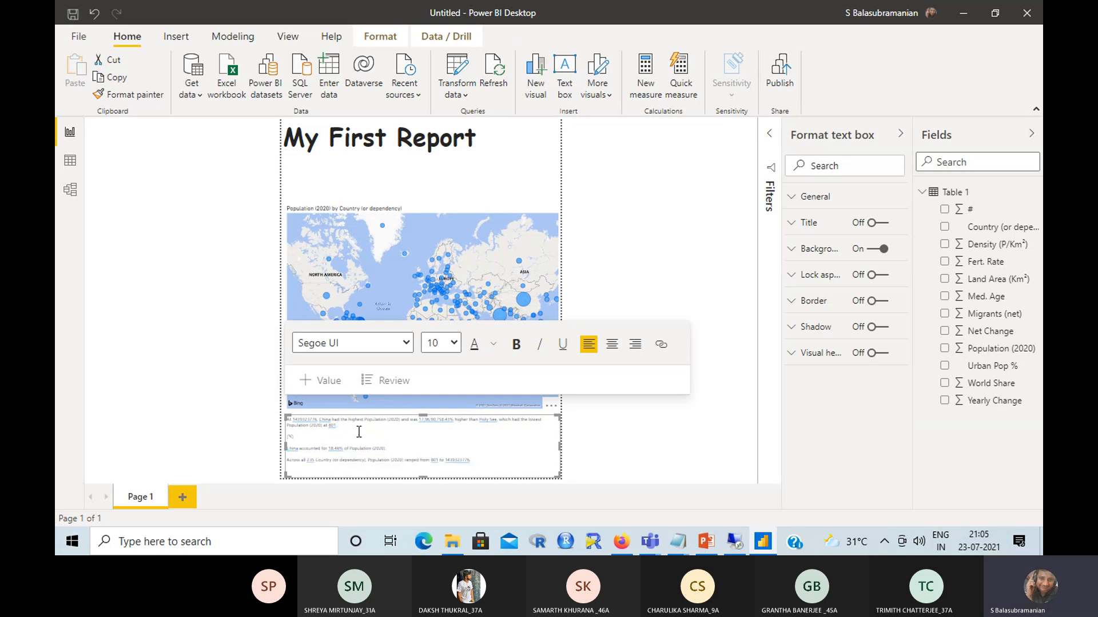
{"action": "left_click_drag", "start_coordinate": [475, 467], "coordinate": [284, 418]}
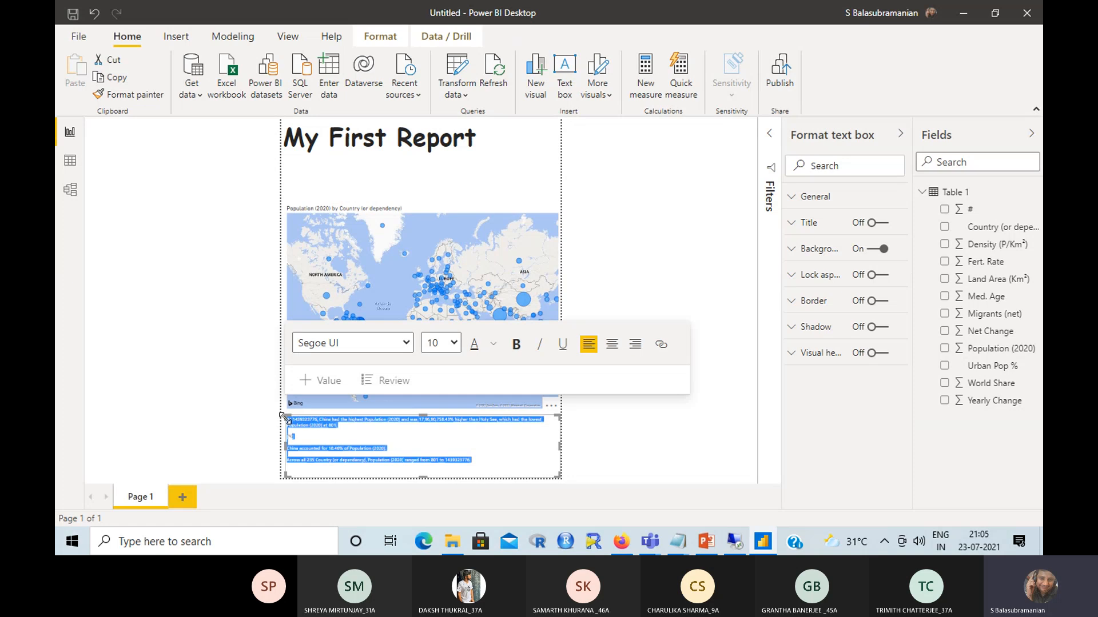
{"action": "mouse_move", "coordinate": [678, 541]}
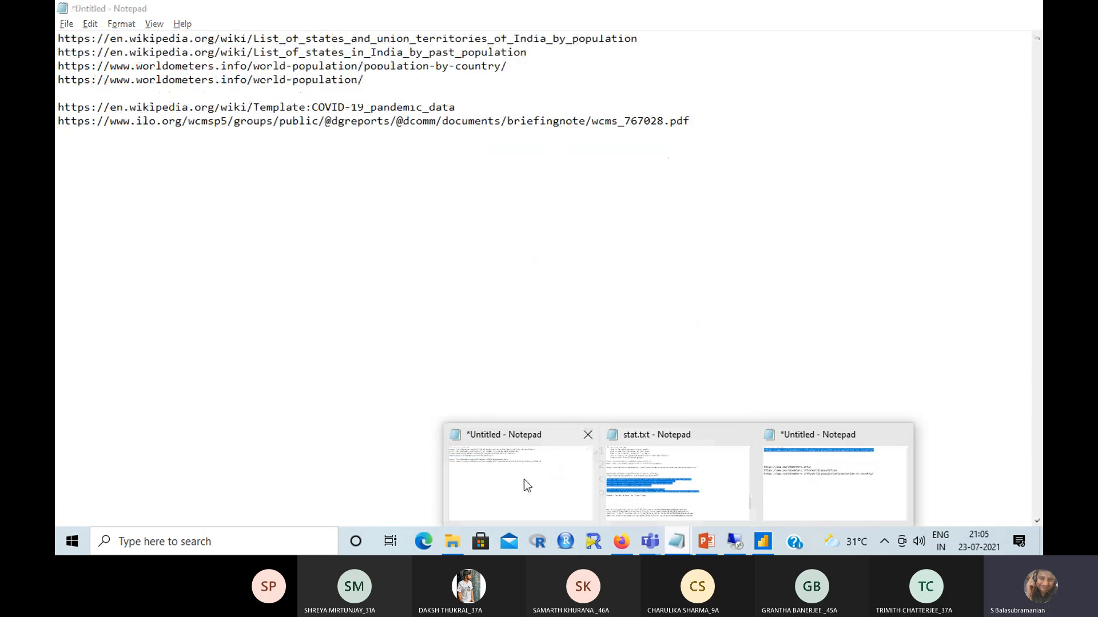
{"action": "left_click", "coordinate": [520, 480]}
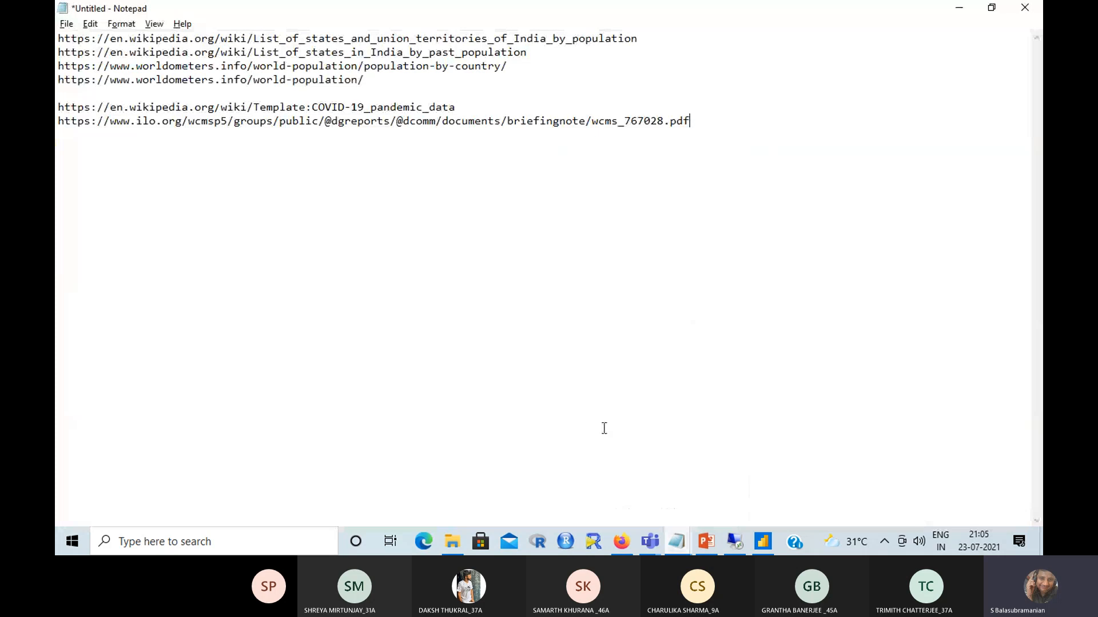
- Paste the population narrative on a new line below the Notepad links, then return to Power BI
{"action": "mouse_move", "coordinate": [677, 542]}
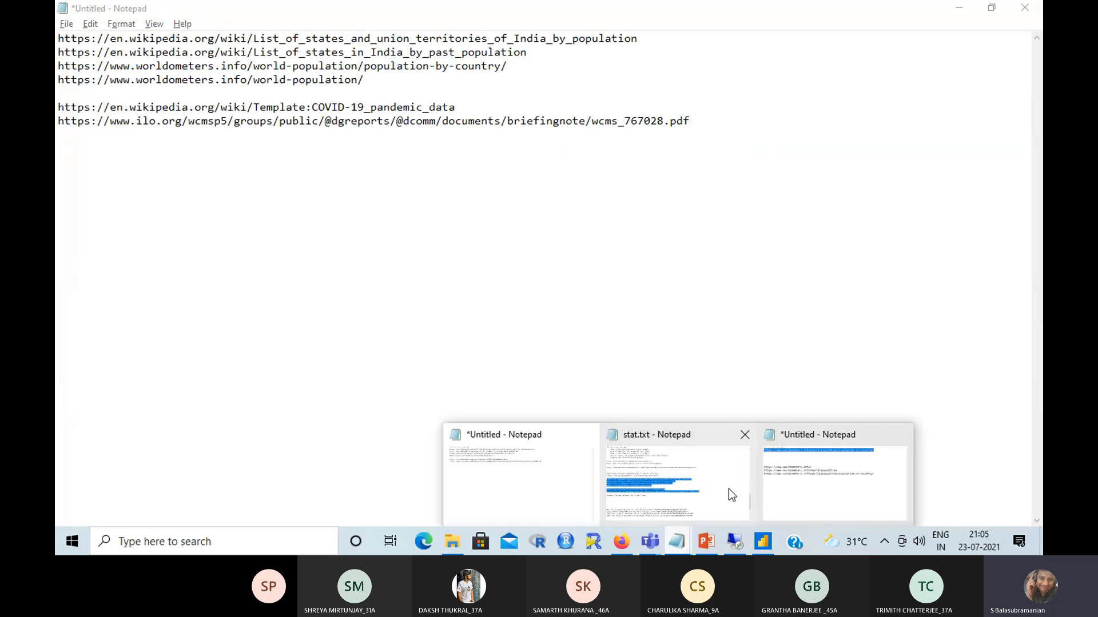
{"action": "left_click", "coordinate": [828, 483]}
{"action": "key", "text": "ctrl+End"}
{"action": "key", "text": "Return"}
{"action": "key", "text": "Return"}
{"action": "key", "text": "Return"}
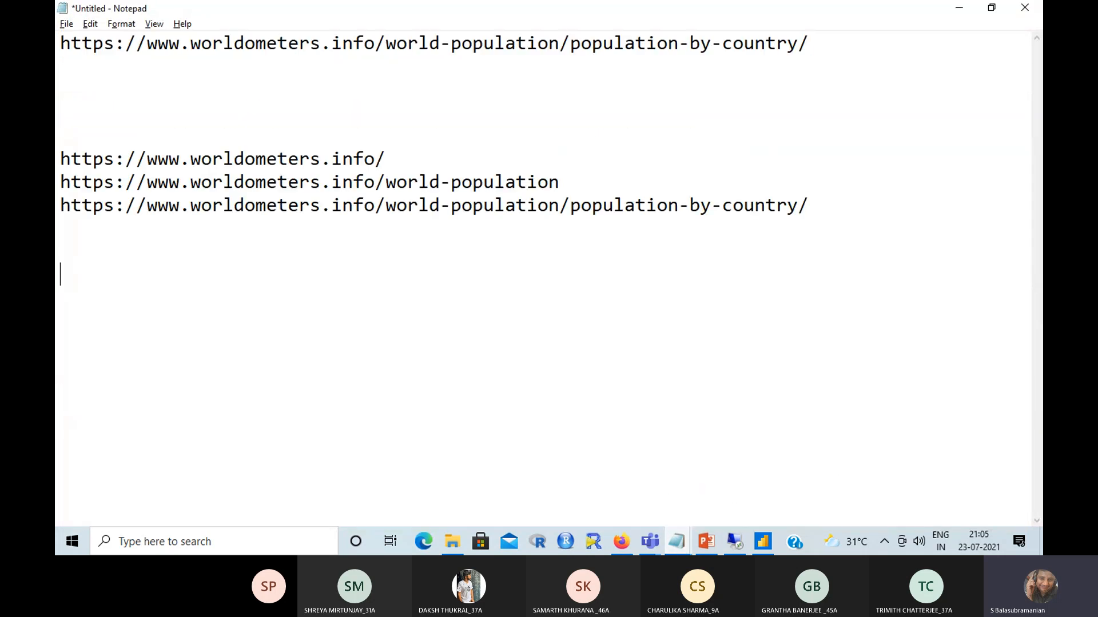
{"action": "key", "text": "ctrl+v"}
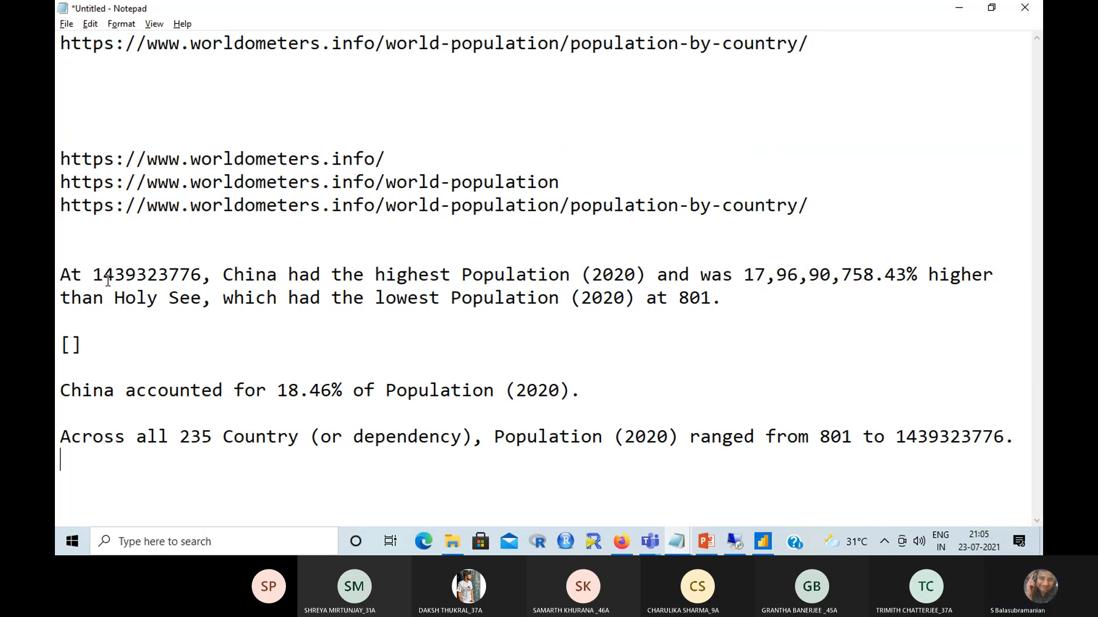
{"action": "left_click_drag", "start_coordinate": [93, 275], "coordinate": [130, 276]}
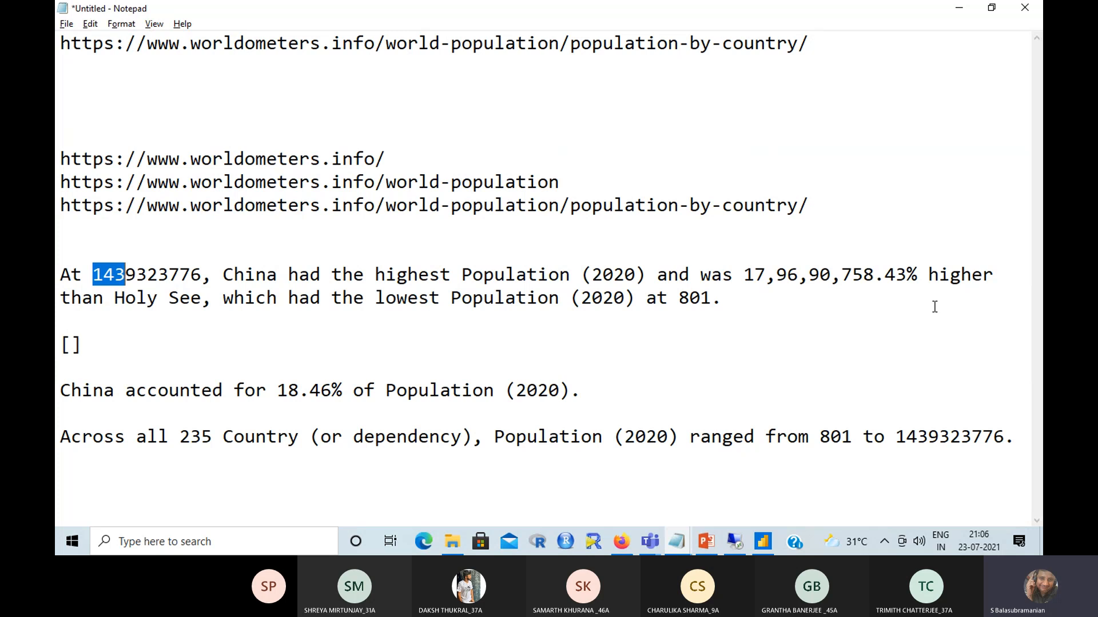
{"action": "key", "text": "alt+Tab"}
{"action": "key", "text": "alt+Tab"}
{"action": "key", "text": "alt+Tab"}
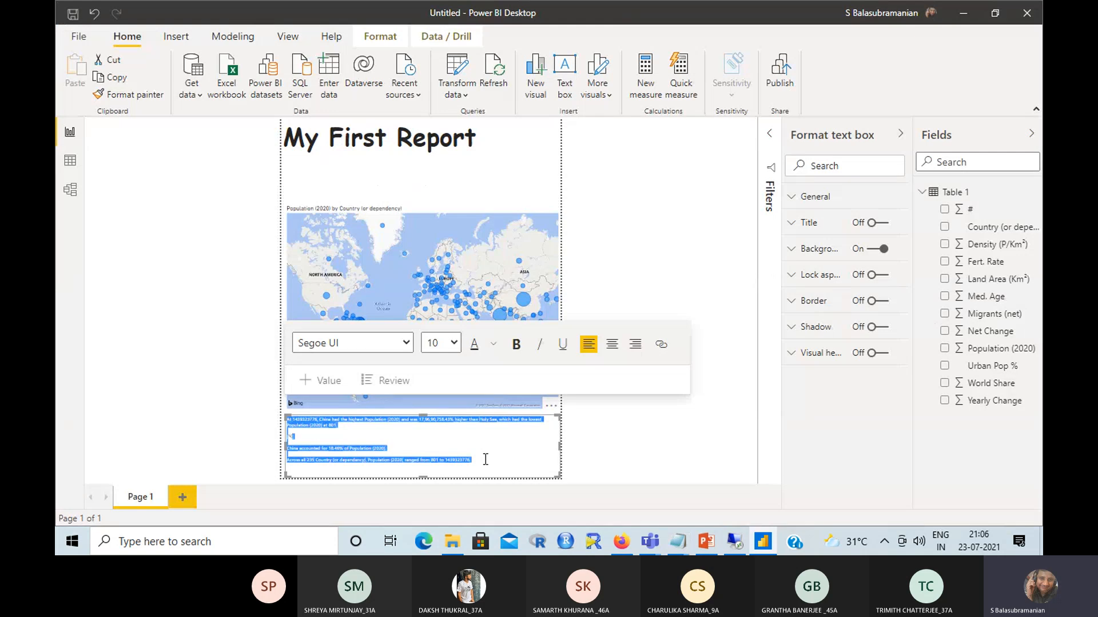
- Deselect the narrative box and export the report page through File > Export > Export to PDF
{"action": "left_click", "coordinate": [486, 460]}
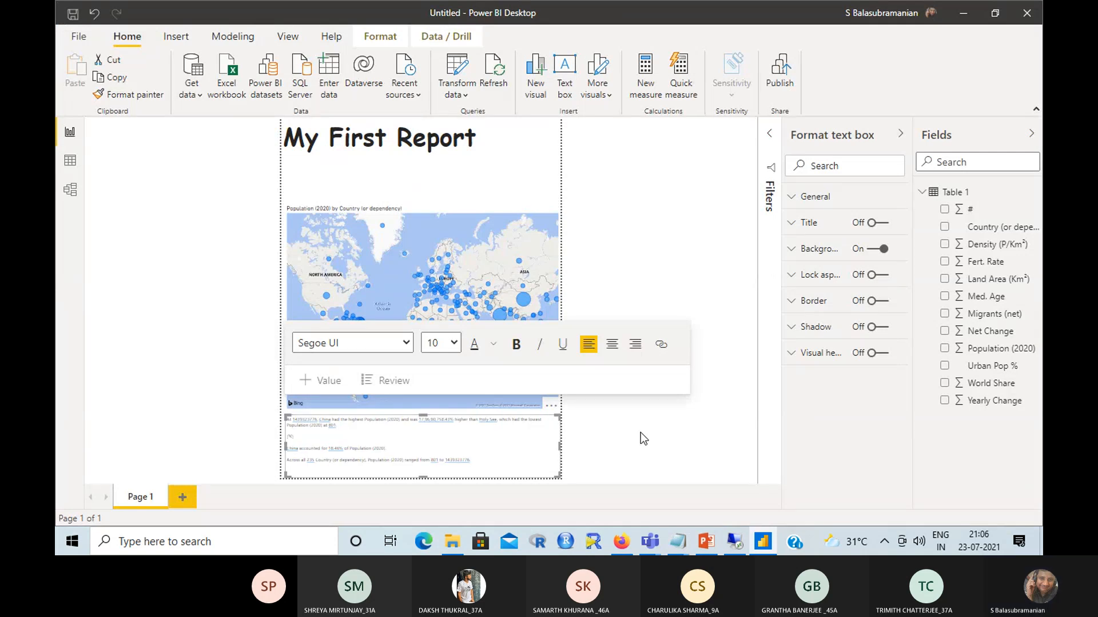
{"action": "left_click", "coordinate": [704, 255]}
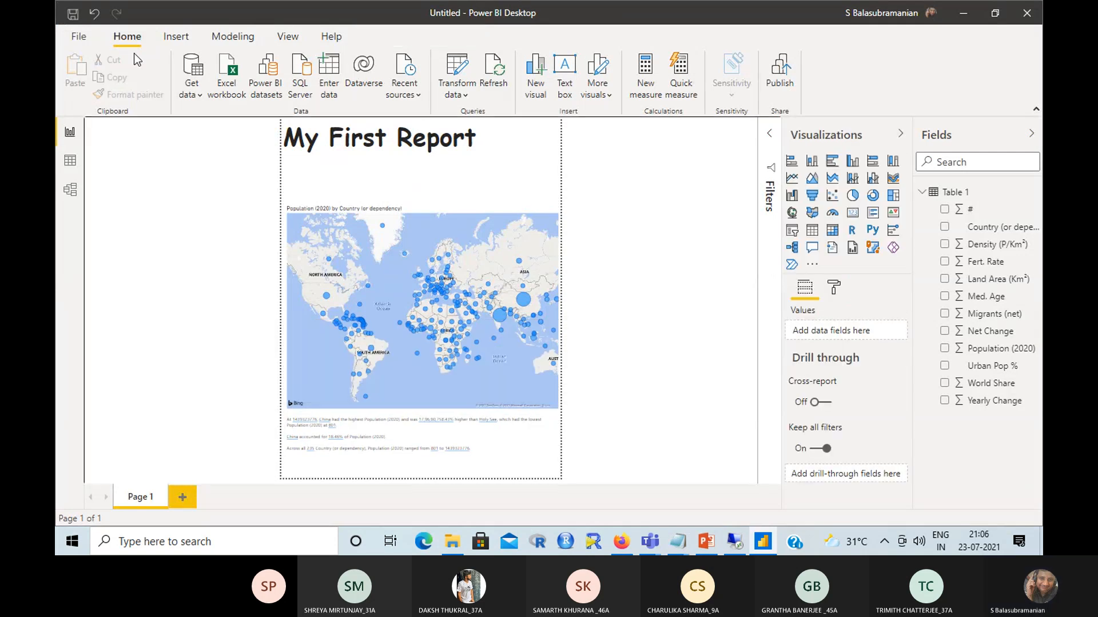
{"action": "left_click", "coordinate": [82, 36]}
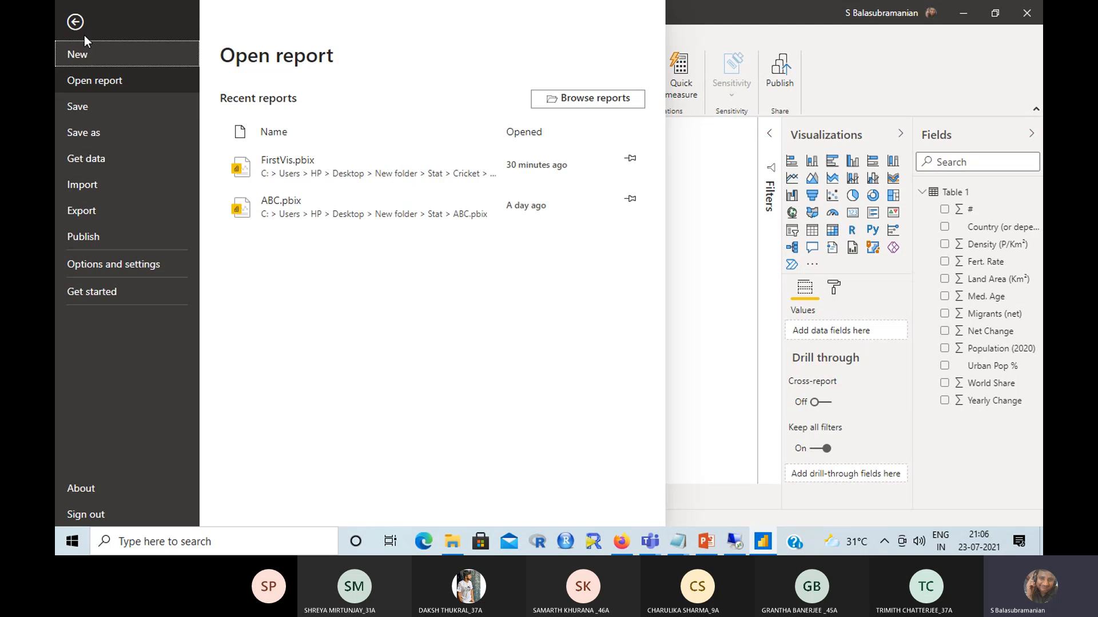
{"action": "left_click", "coordinate": [115, 216]}
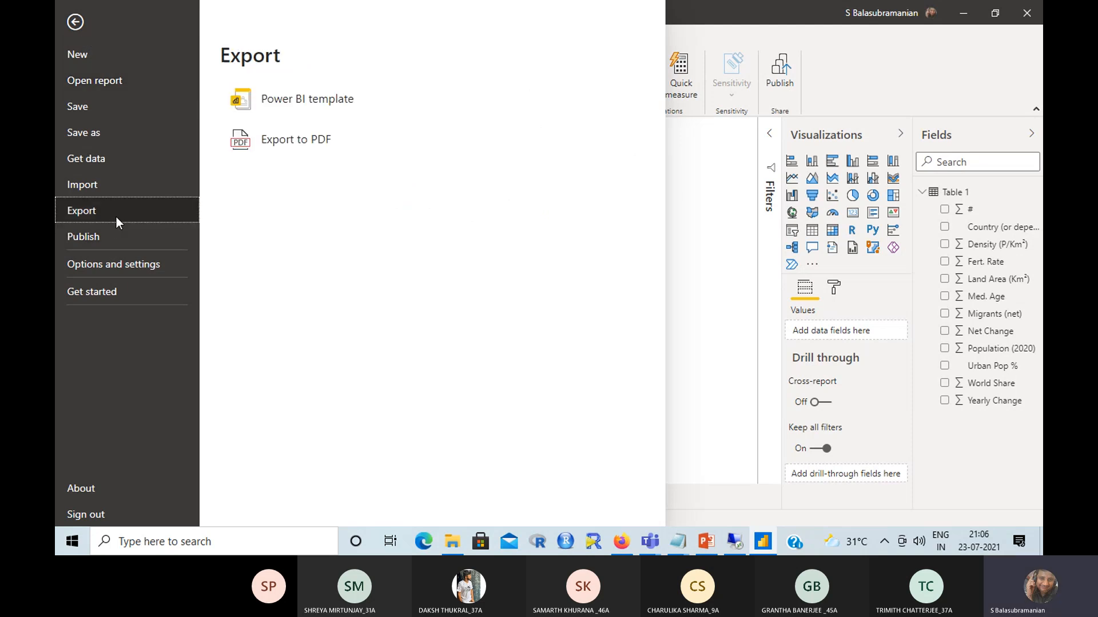
{"action": "left_click", "coordinate": [294, 140]}
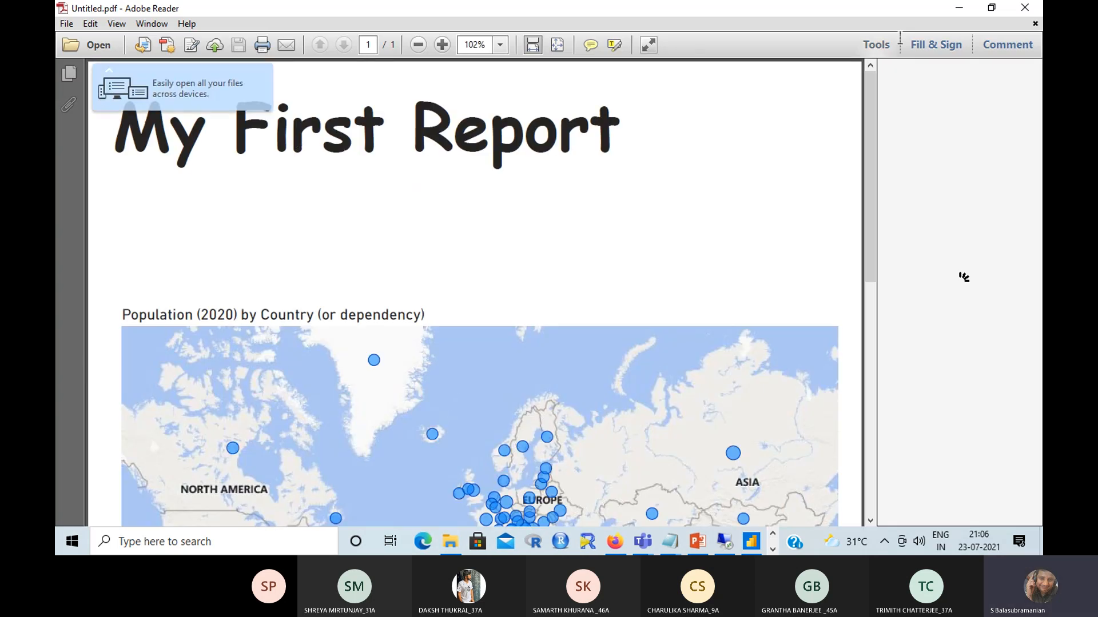
- Scroll Untitled.pdf down to the narrative and back up, then close Adobe Reader
{"action": "left_click_drag", "start_coordinate": [873, 98], "coordinate": [921, 354]}
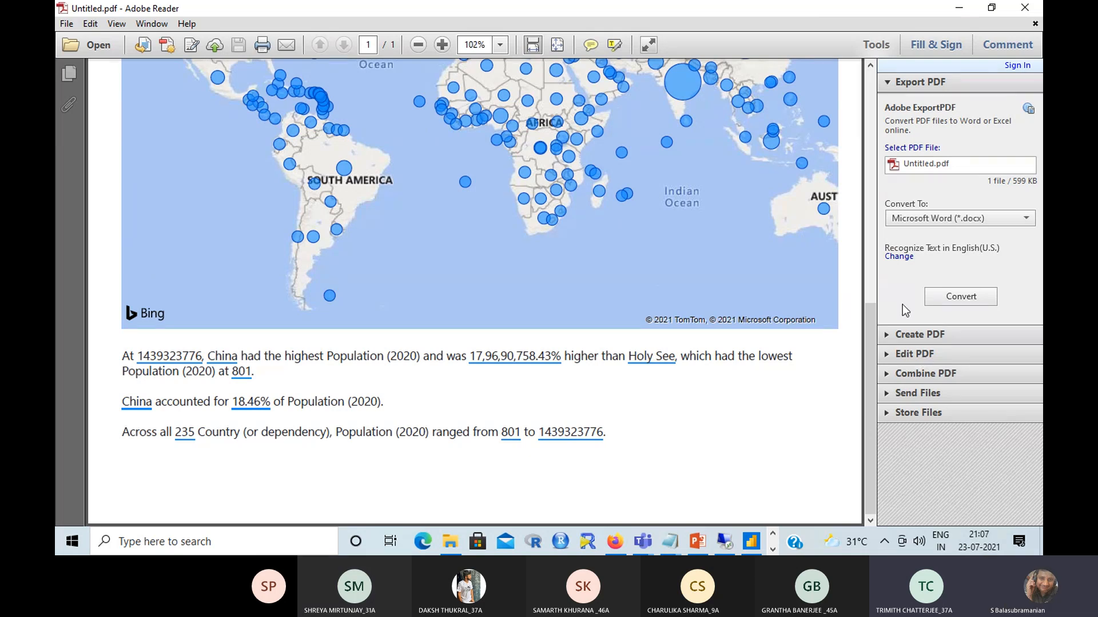
{"action": "left_click_drag", "start_coordinate": [869, 306], "coordinate": [875, 30]}
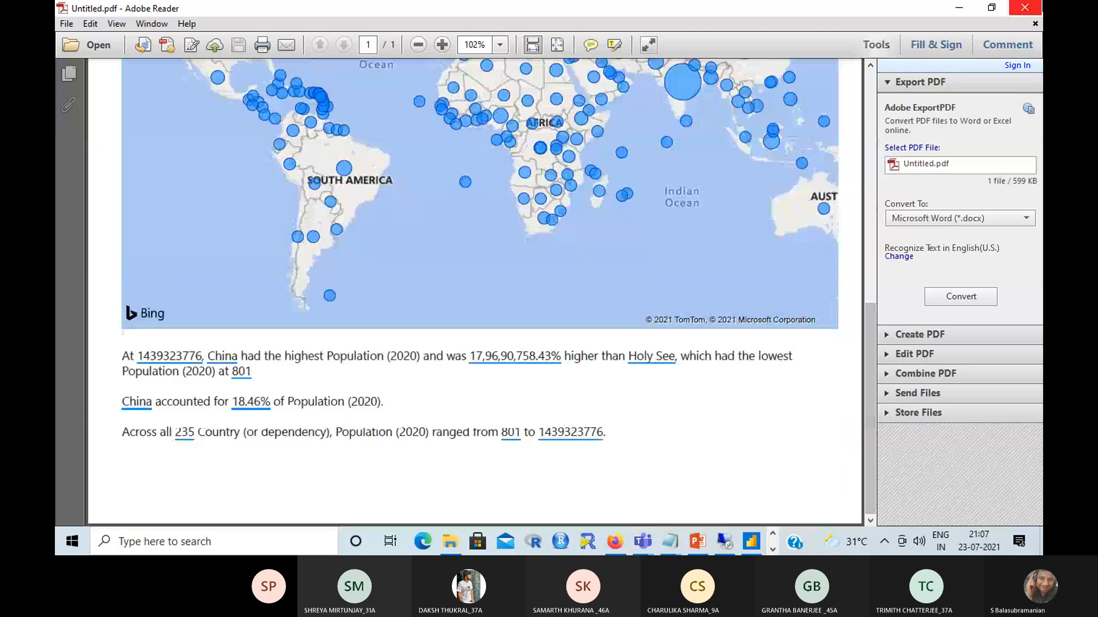
{"action": "left_click", "coordinate": [1034, 8]}
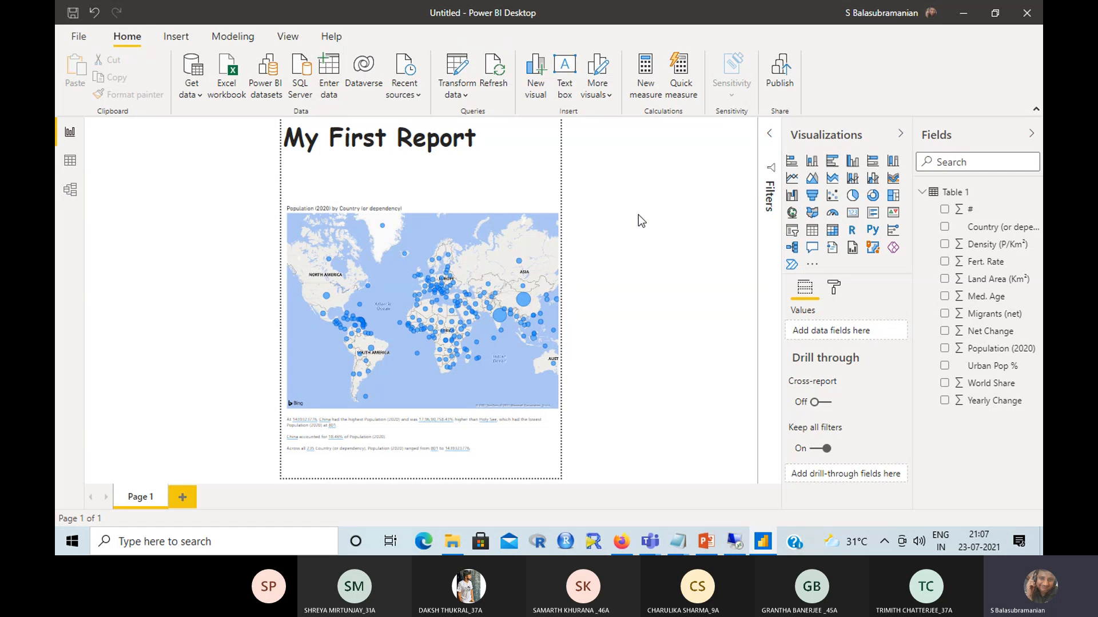
- Expand the collapsed Filters pane beside the My First Report page
{"action": "left_click", "coordinate": [773, 138]}
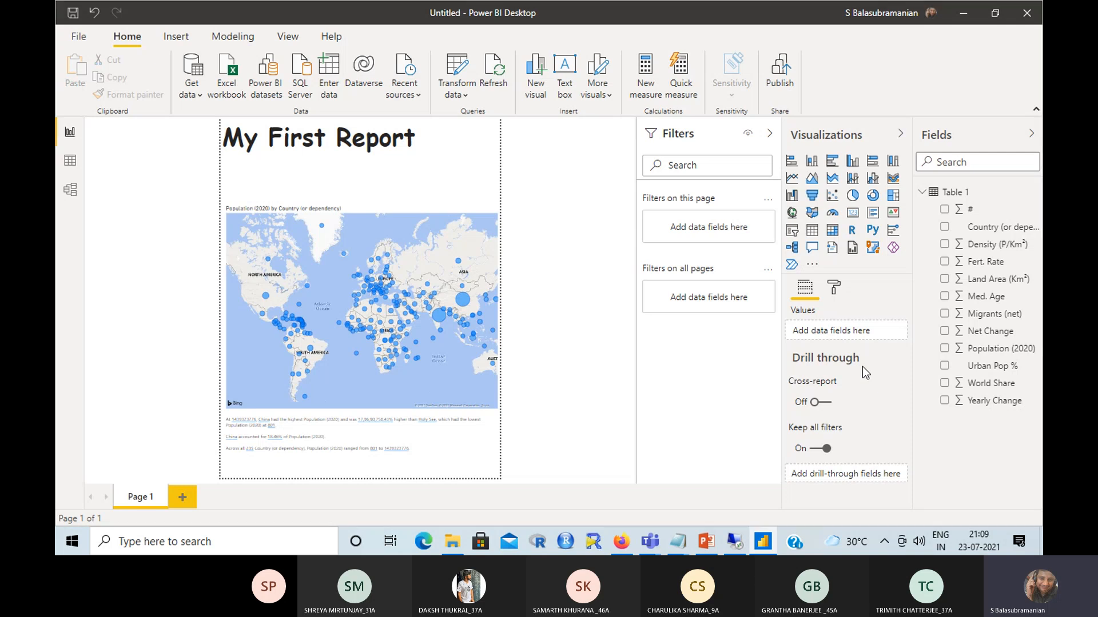
{"action": "key", "text": "alt+Tab"}
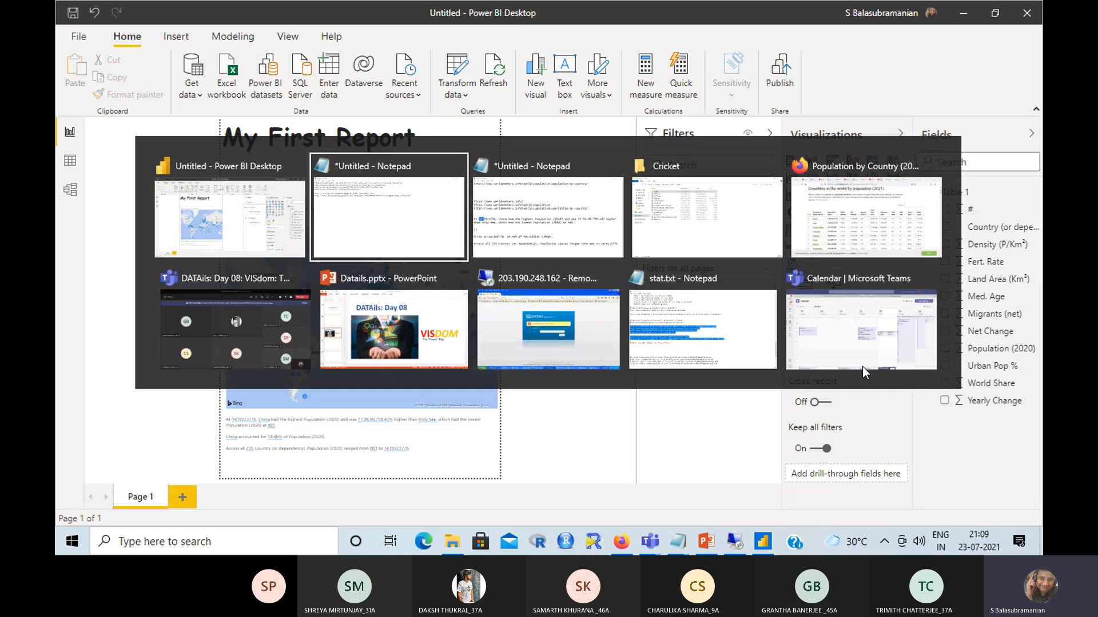
{"action": "key", "text": "alt+Tab"}
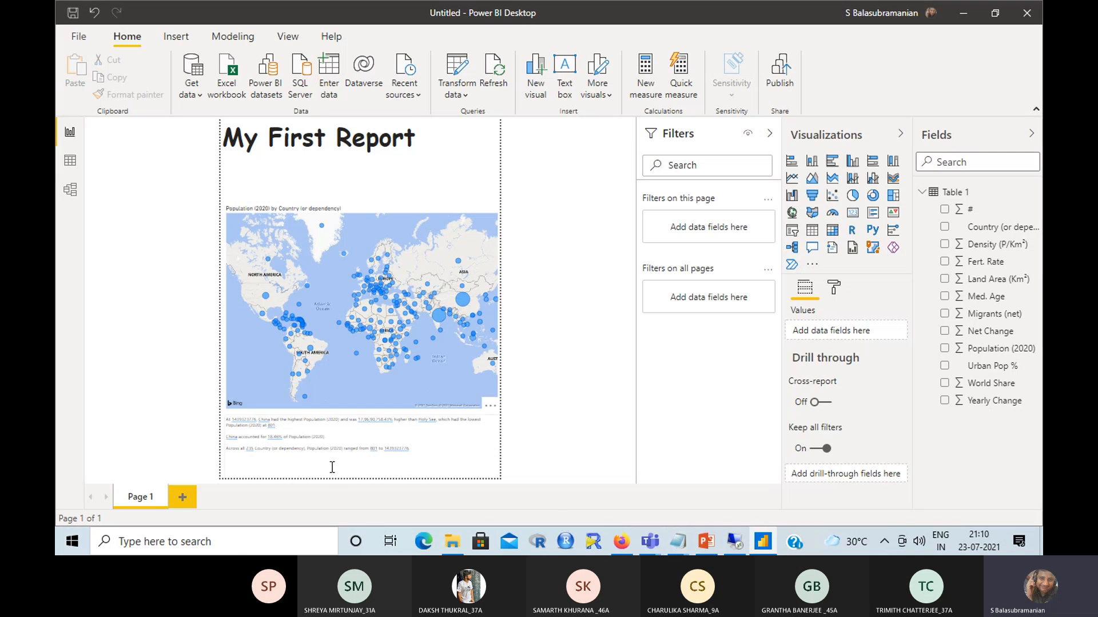
{"action": "double_click", "coordinate": [393, 450]}
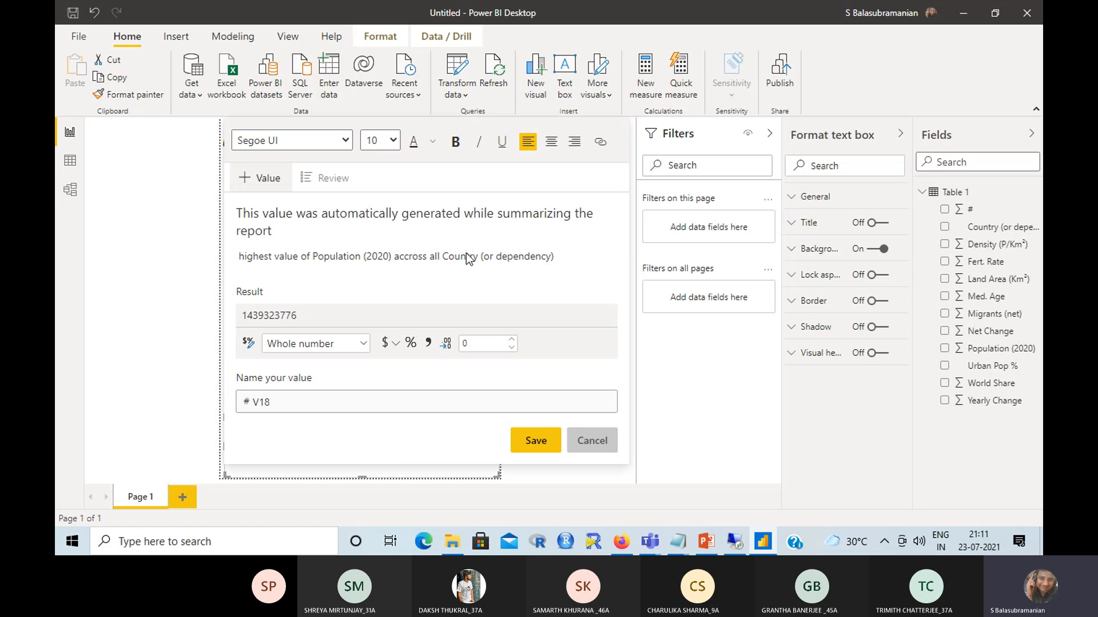
{"action": "left_click", "coordinate": [593, 440]}
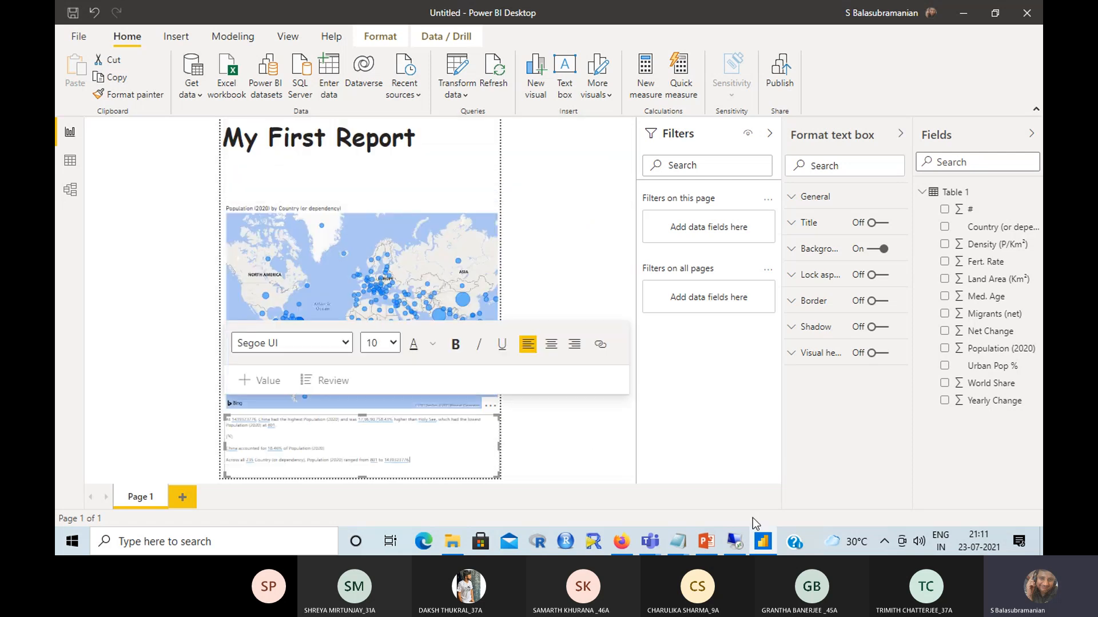
{"action": "left_click", "coordinate": [735, 537]}
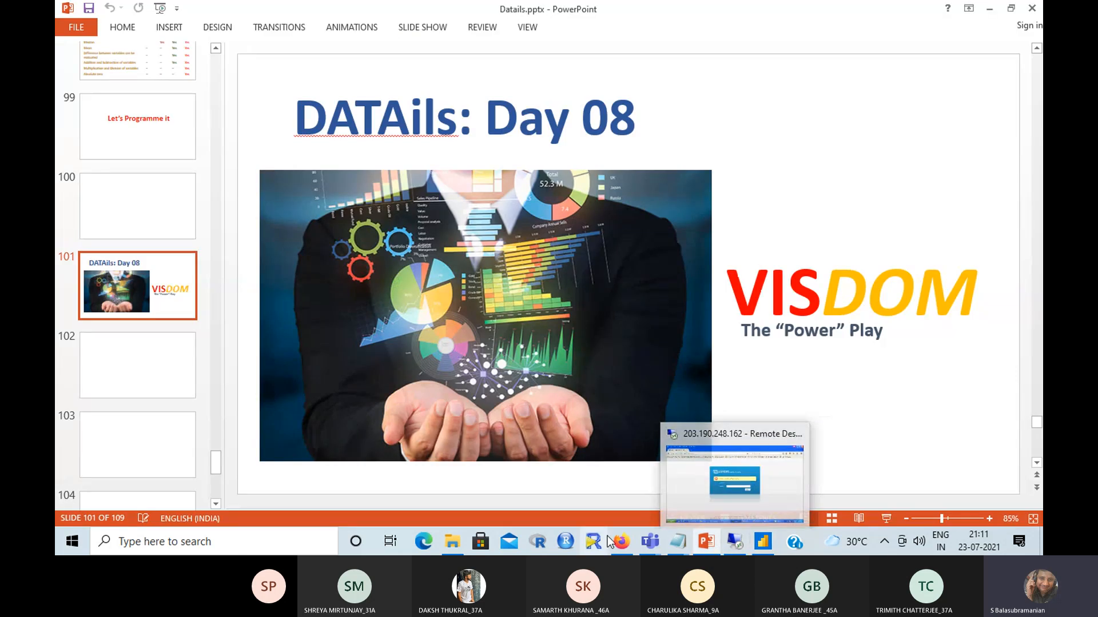
{"action": "mouse_move", "coordinate": [649, 541]}
{"action": "left_click", "coordinate": [696, 495]}
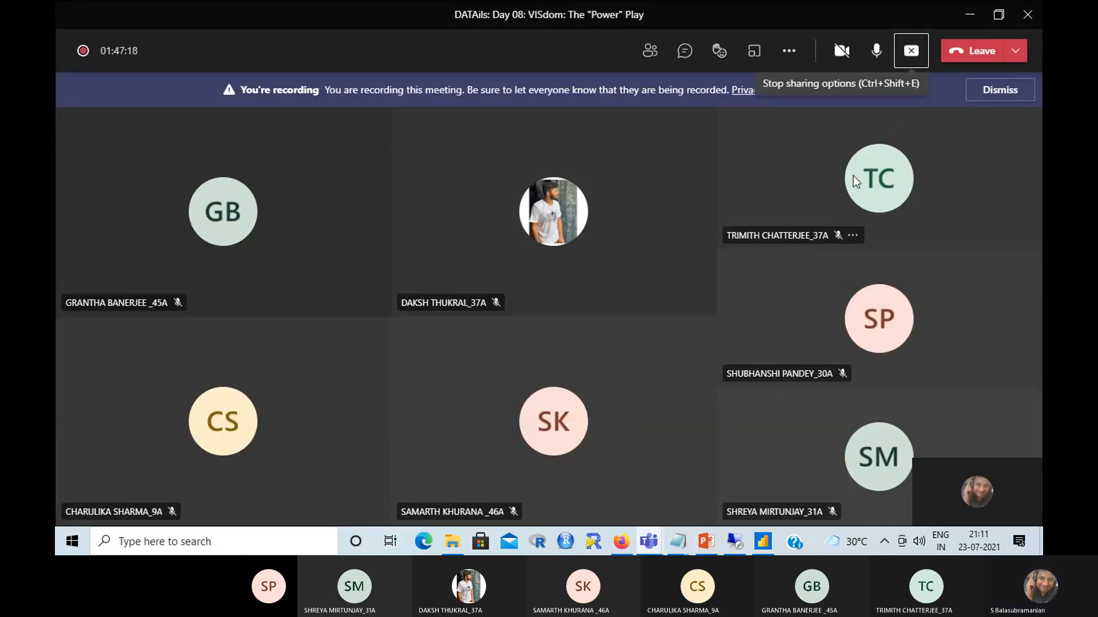
- Turn on the camera in the Teams meeting
{"action": "left_click", "coordinate": [841, 52]}
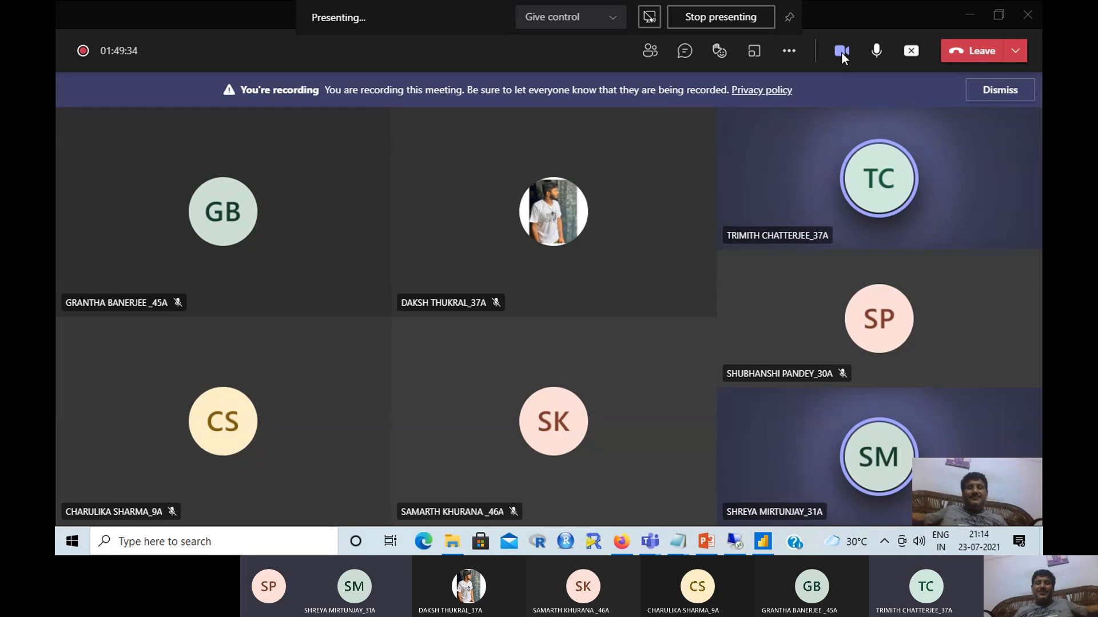
- Open the meeting's More actions menu with options such as Stop recording
{"action": "left_click", "coordinate": [790, 52]}
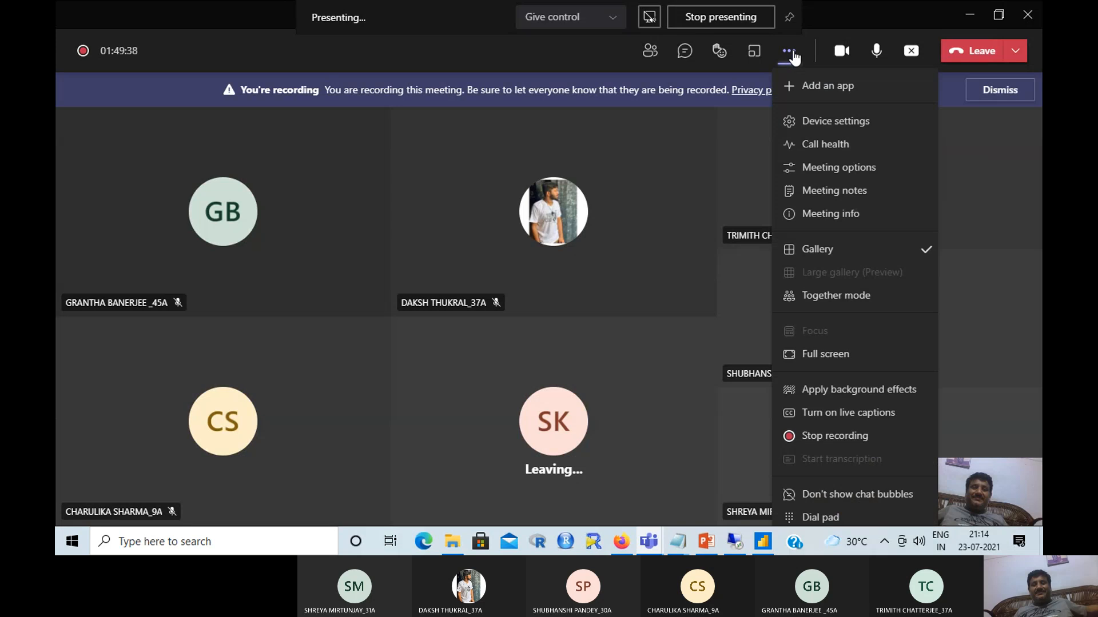